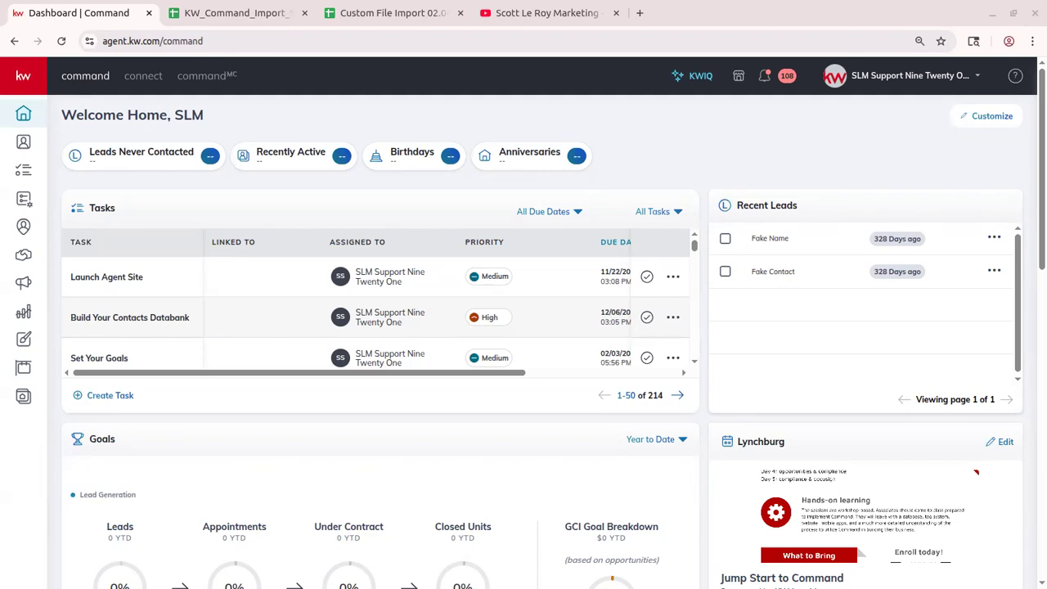
Switch to the Scott Le Roy Marketing YouTube channel and browse its latest videos
click(554, 16)
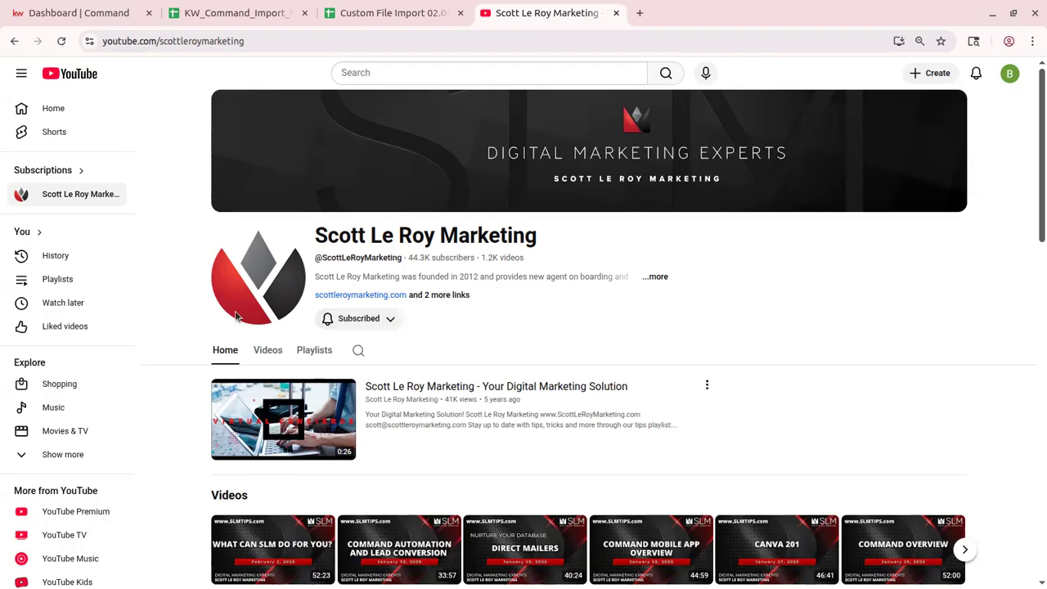
click(268, 352)
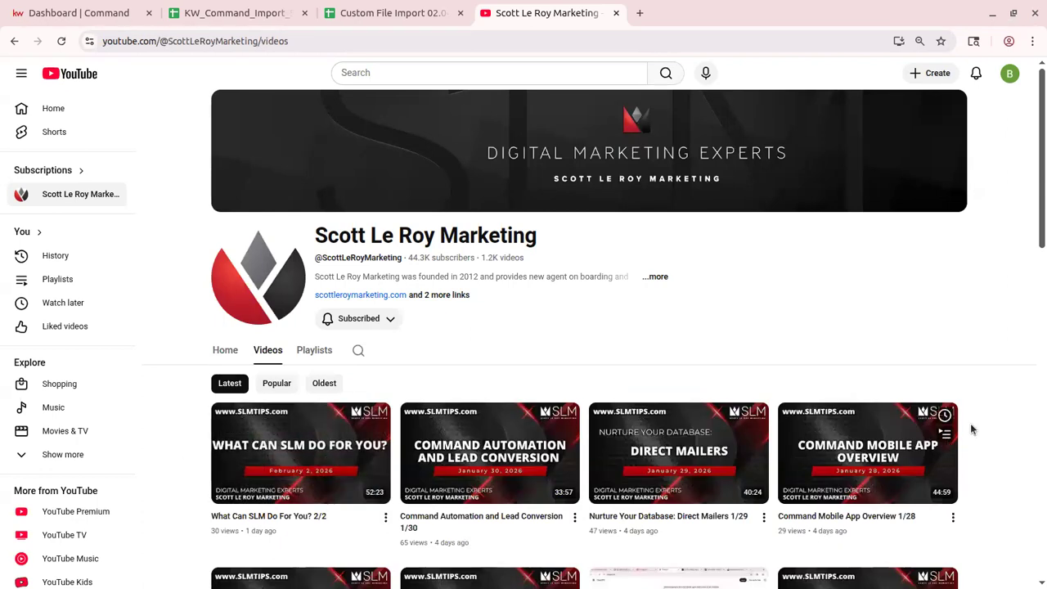
mouse_move(299, 453)
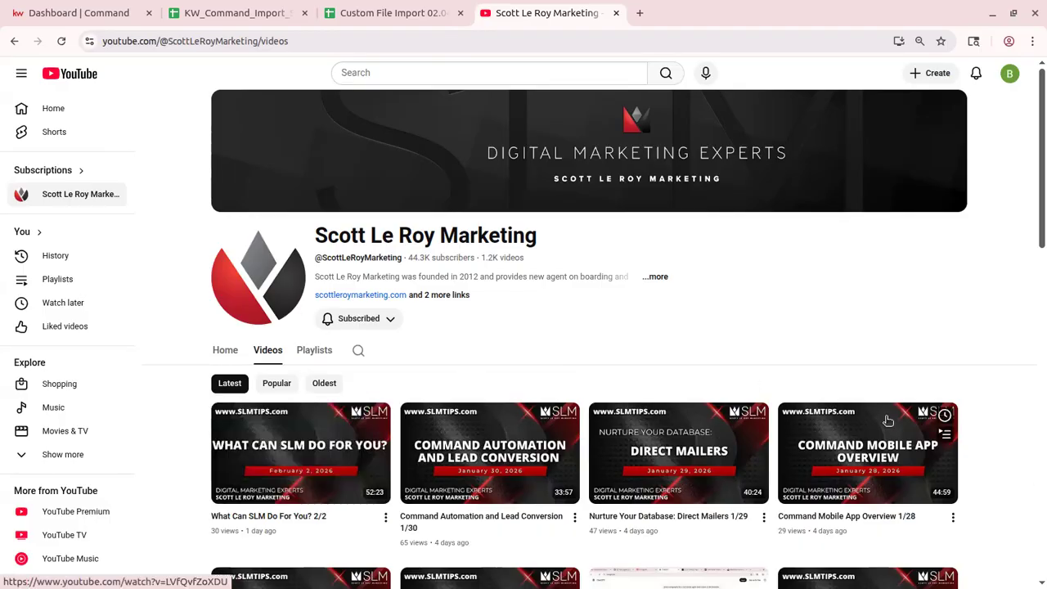
scroll(892, 423, down, 8)
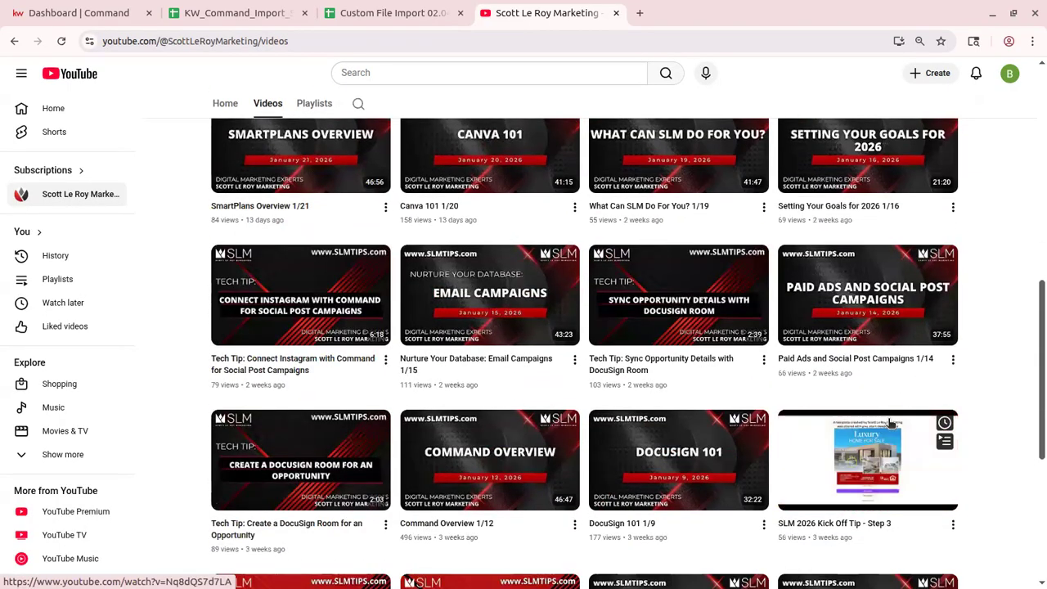
scroll(490, 376, up, 3)
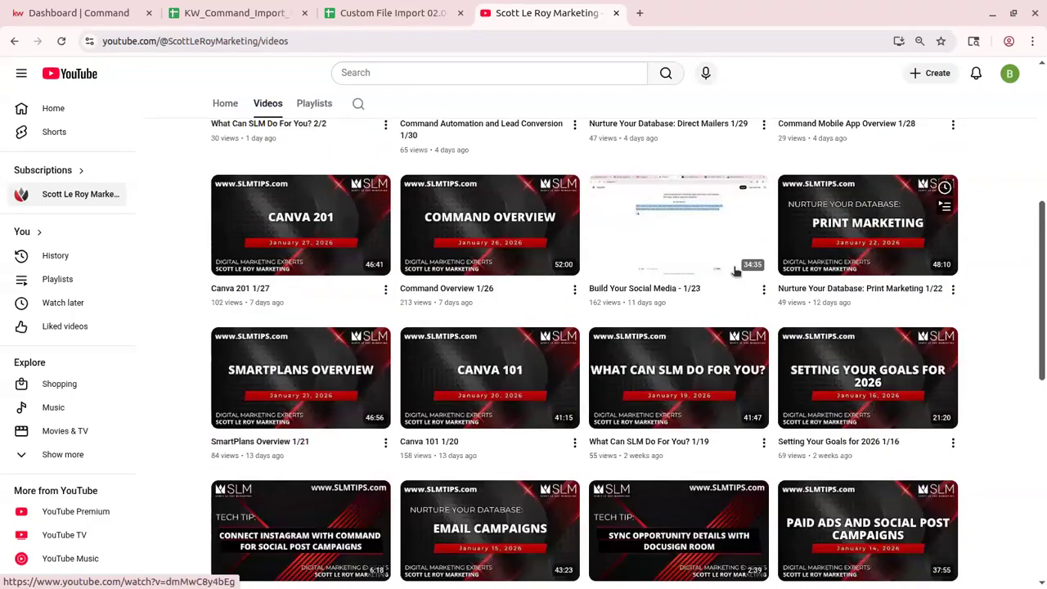
scroll(360, 347, up, 5)
Search within the channel for "database overview" and look through the matching class videos
click(359, 349)
text(d)
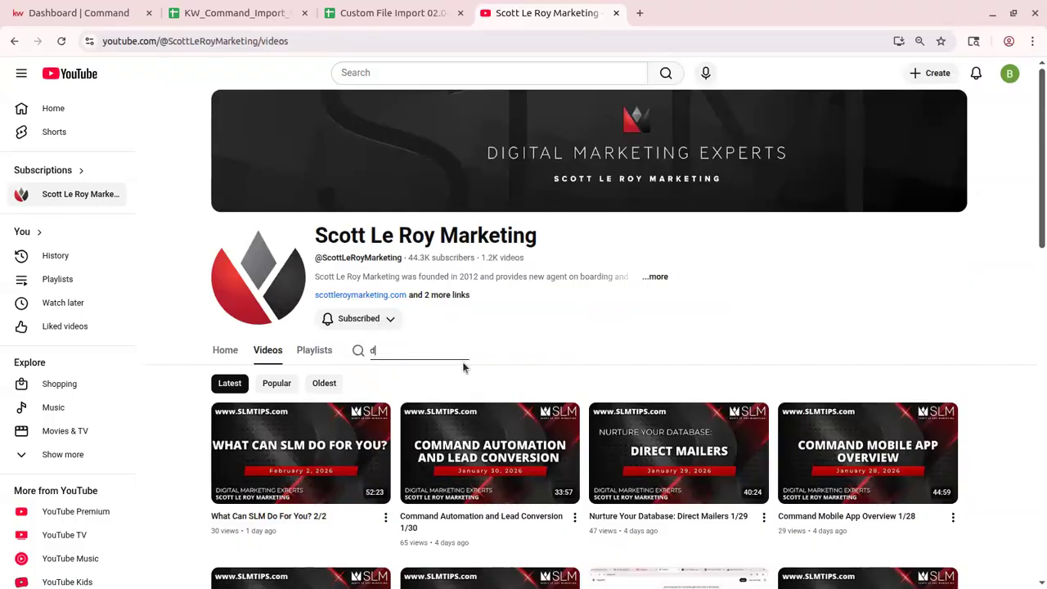
text(atabase overview)
key(Return)
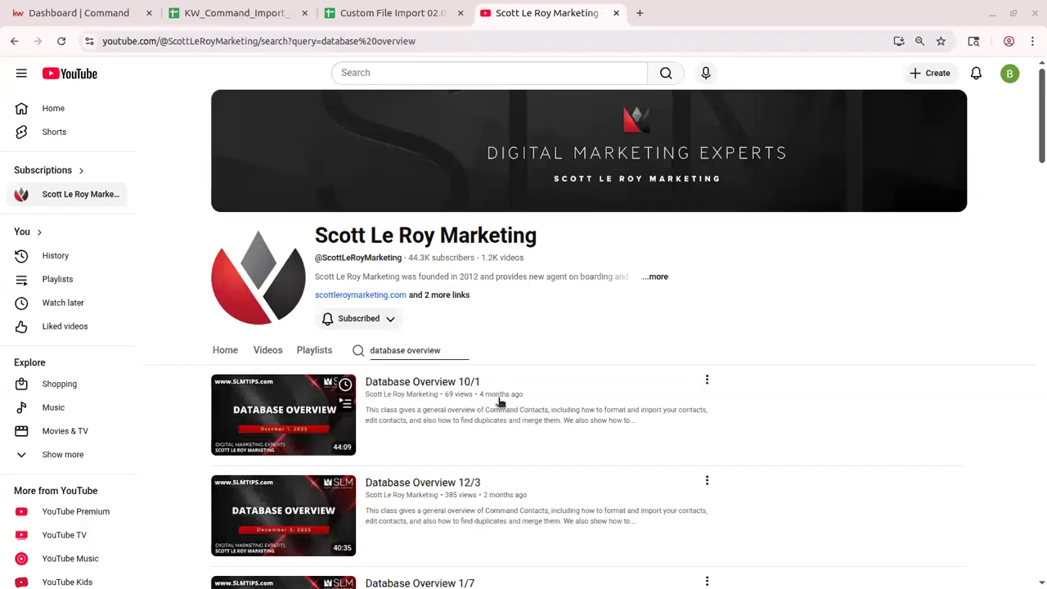
scroll(514, 405, down, 1)
scroll(514, 405, down, 2)
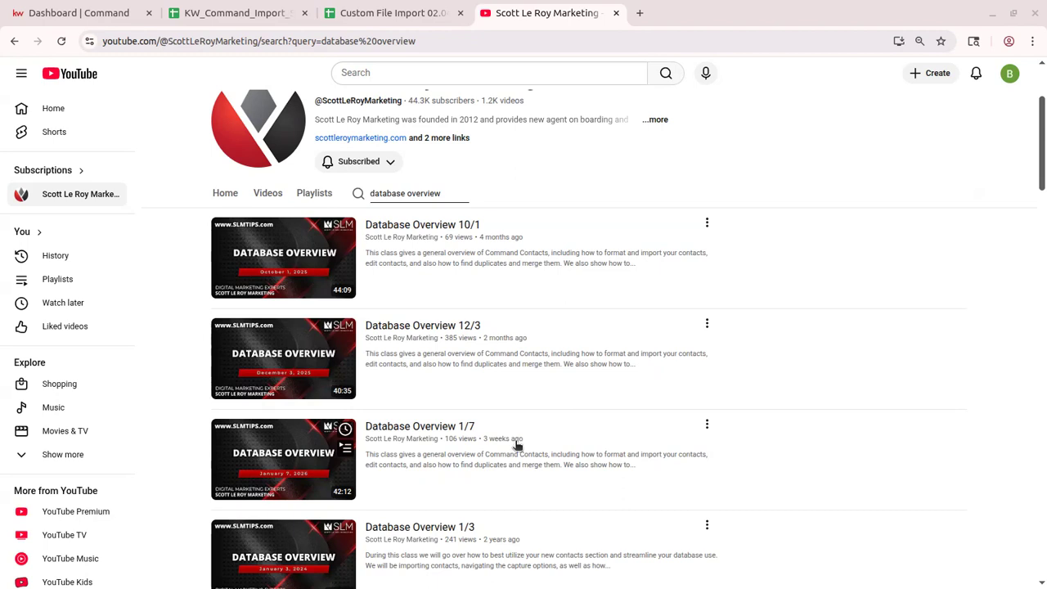
scroll(449, 420, up, 2)
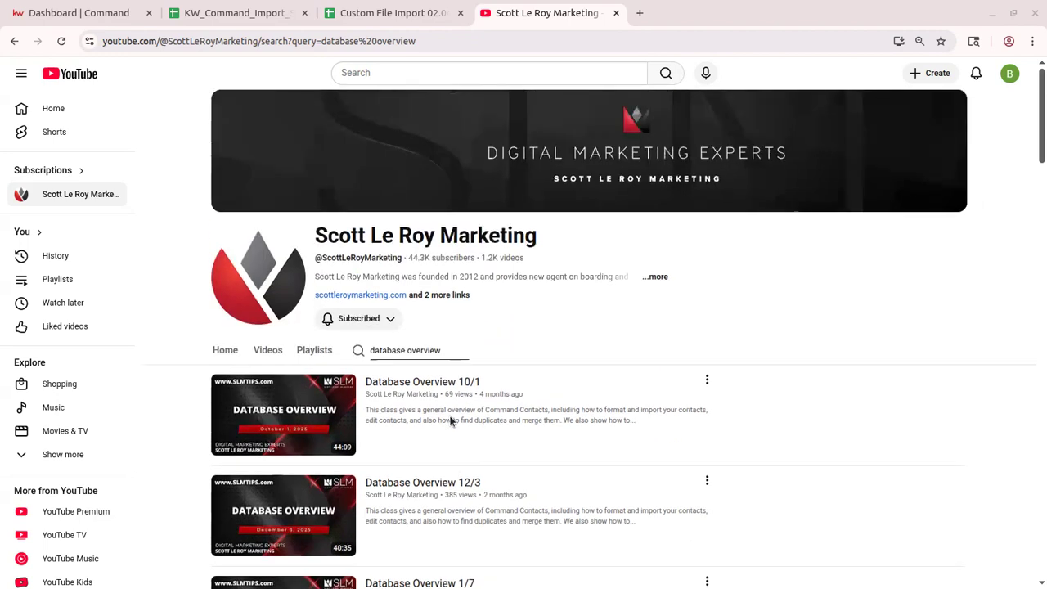
scroll(450, 421, down, 5)
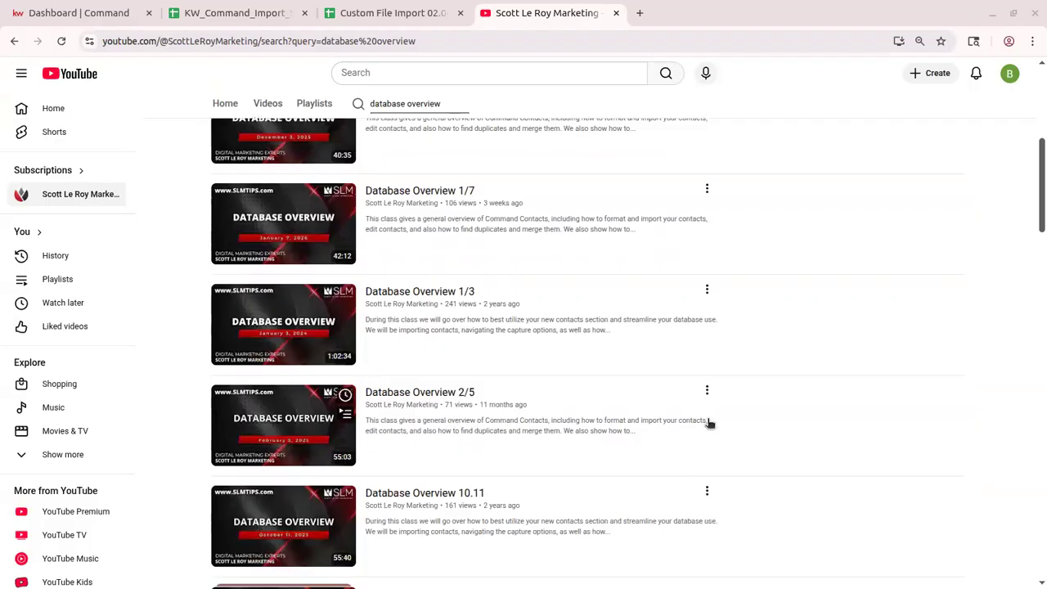
scroll(744, 398, up, 5)
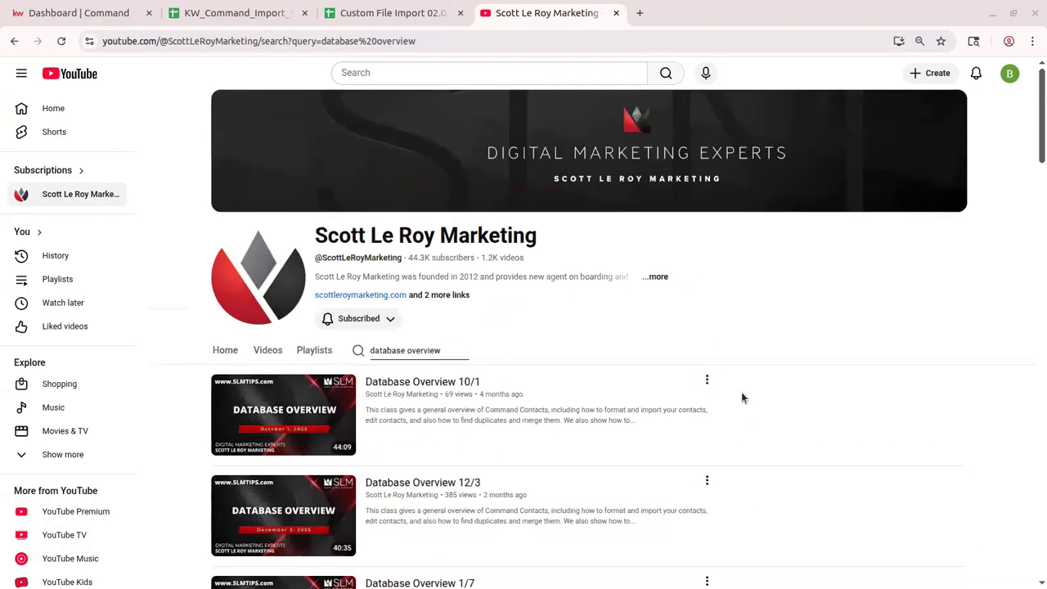
Close the YouTube page and return to the Command dashboard, briefly showing the names of its navigation sections
click(617, 13)
click(66, 15)
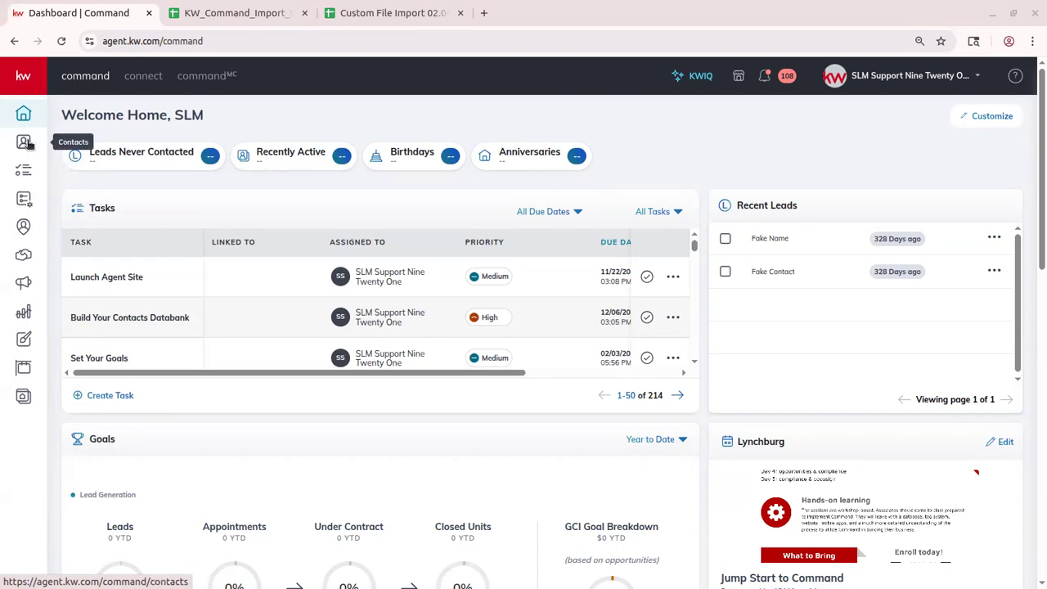
click(24, 79)
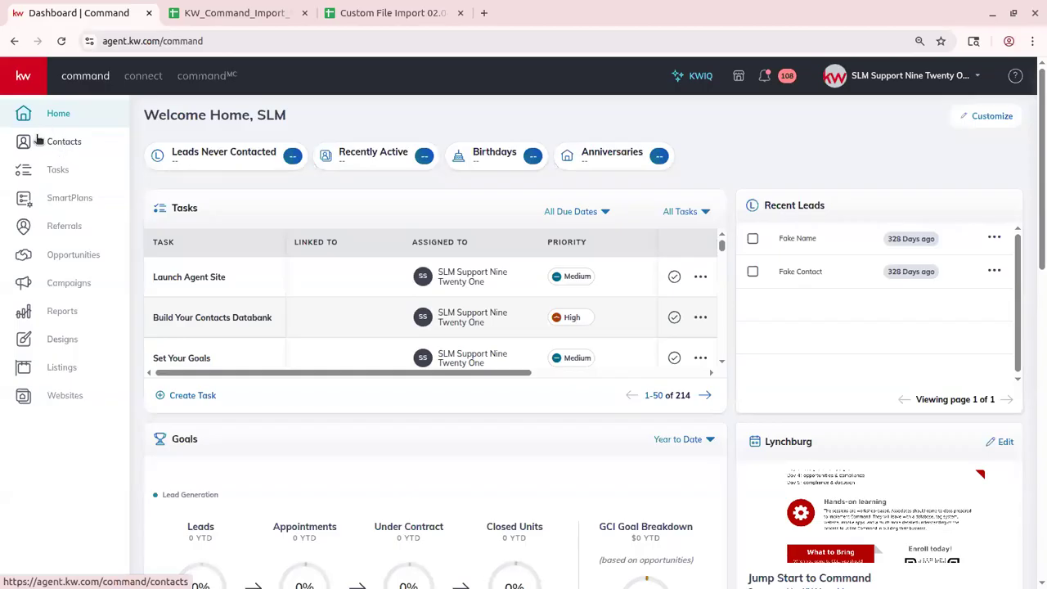
click(24, 79)
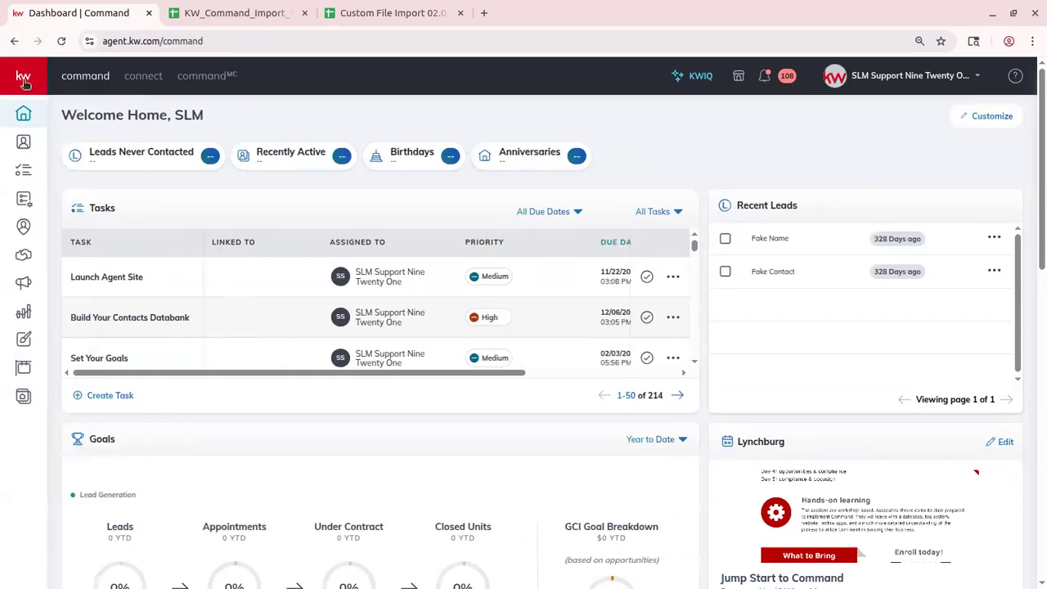
Open the contact import upload dialog in Command's Contacts and compare it with the KW_Command_Import_Sheet spreadsheet
click(30, 147)
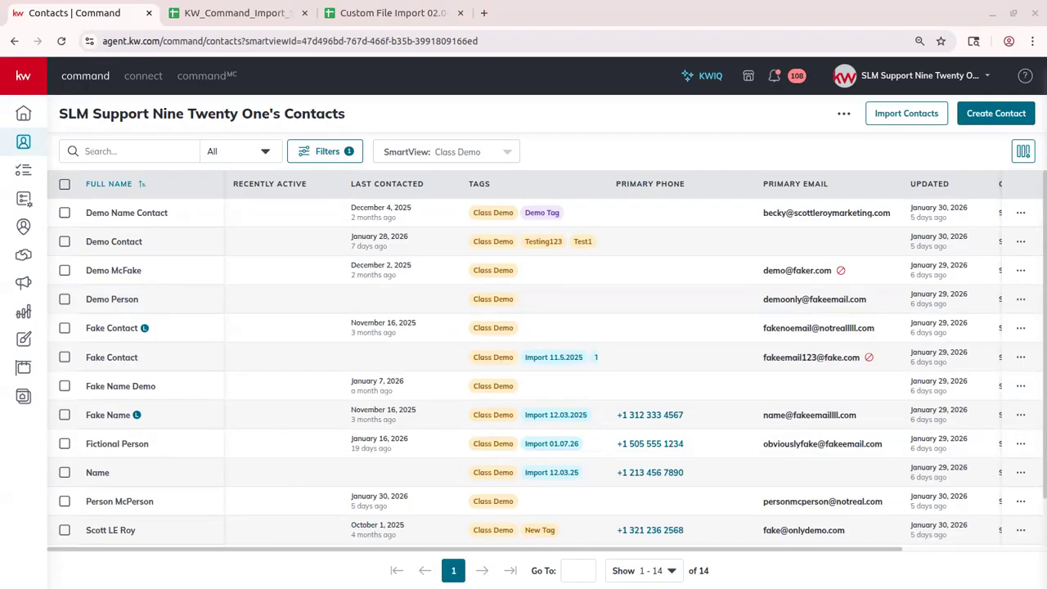
click(881, 121)
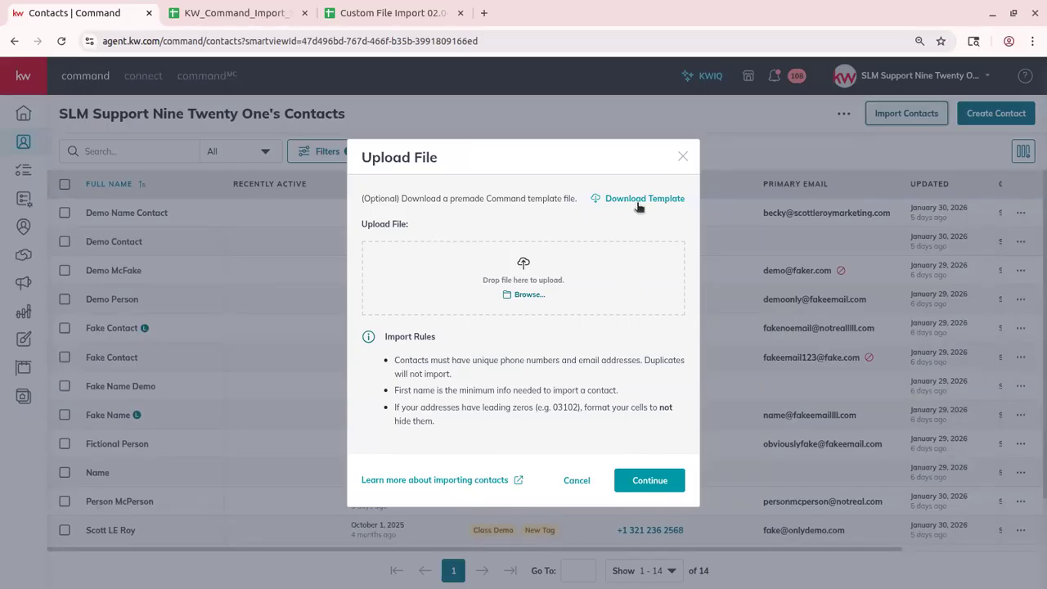
click(215, 13)
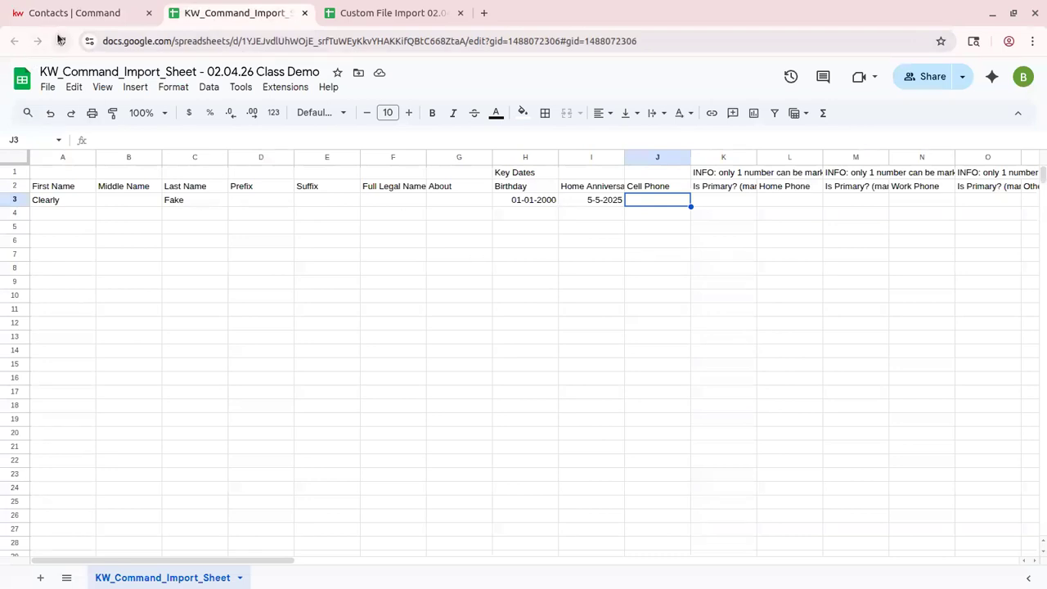
click(76, 12)
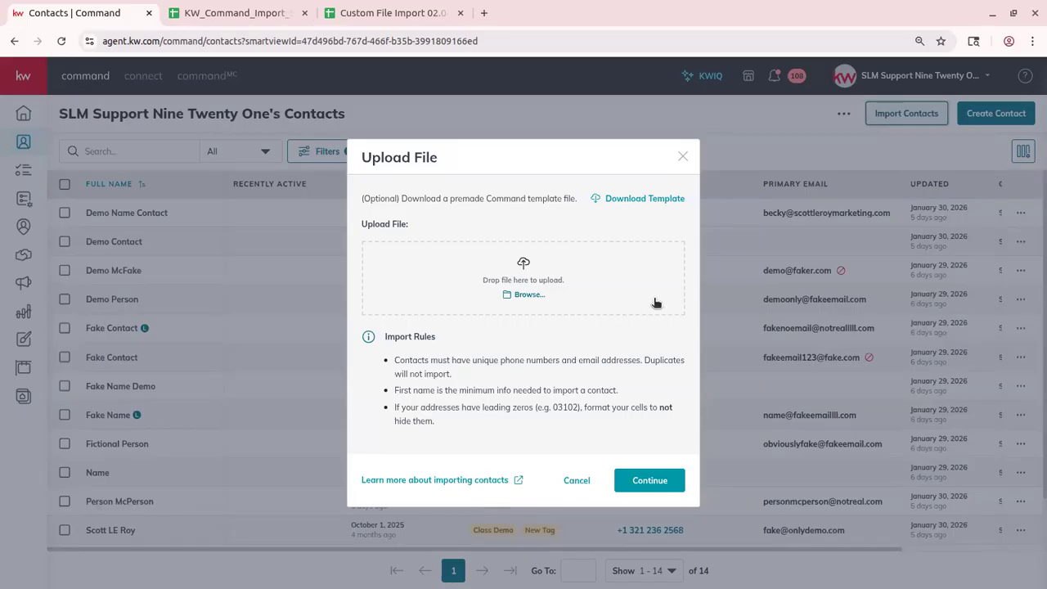
Switch to the KW_Command_Import_Sheet spreadsheet and examine header rows 1 and 2 and the sample contact in row 3
click(237, 14)
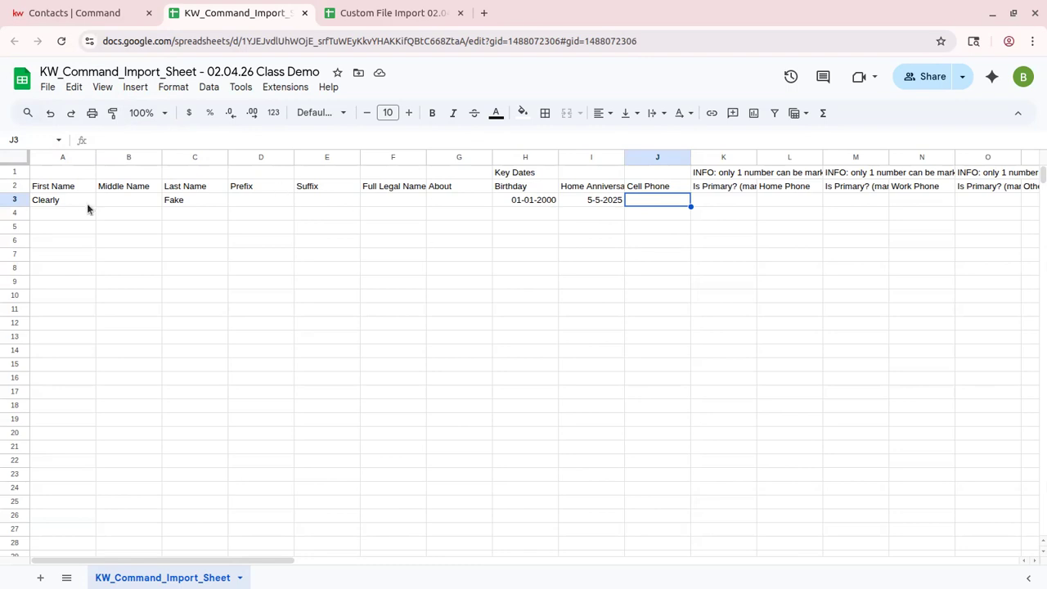
click(67, 215)
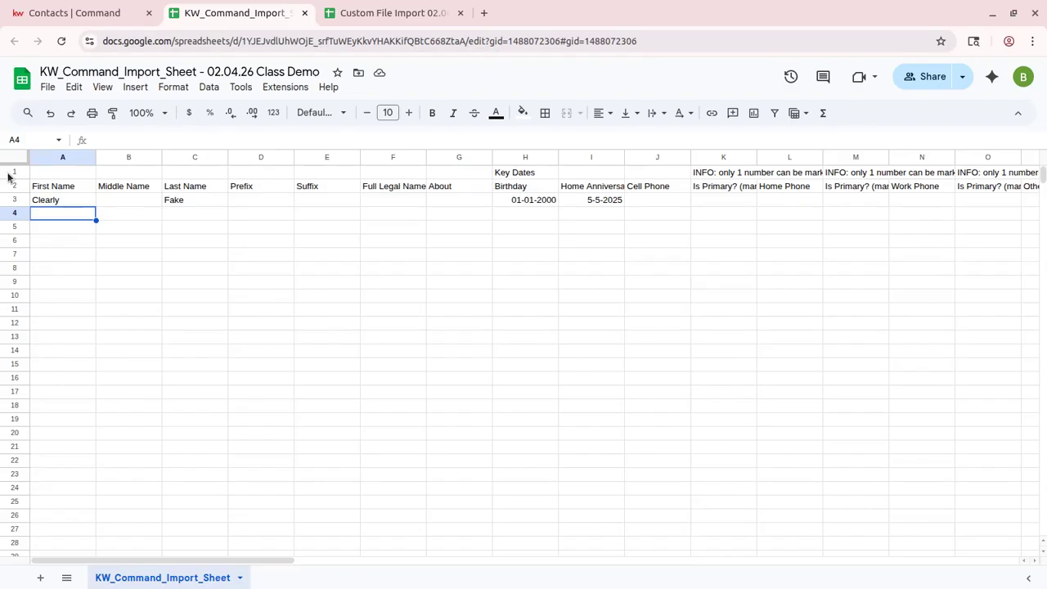
drag(9, 172, 10, 187)
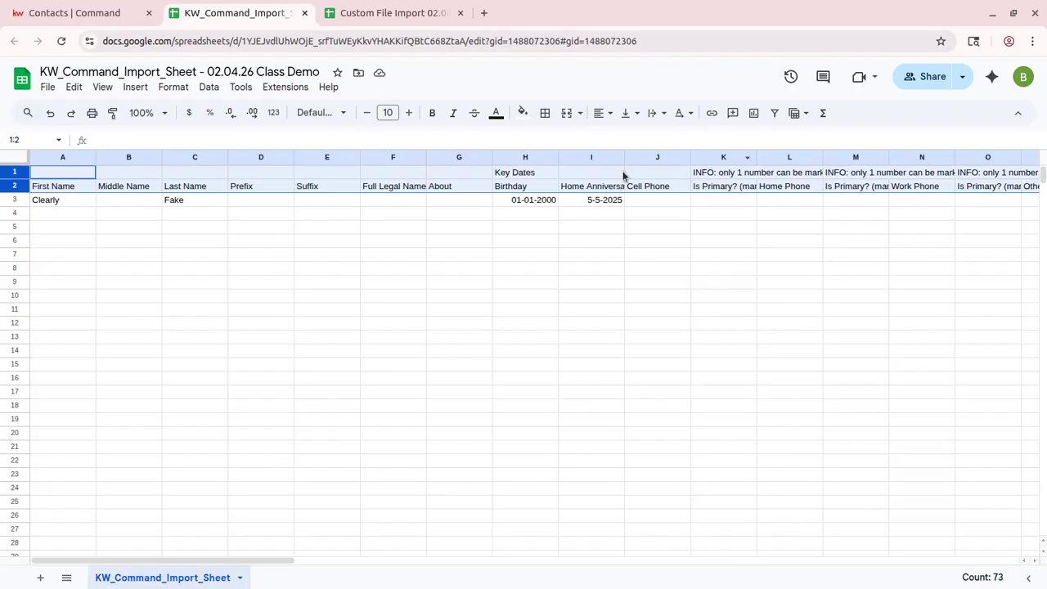
click(64, 201)
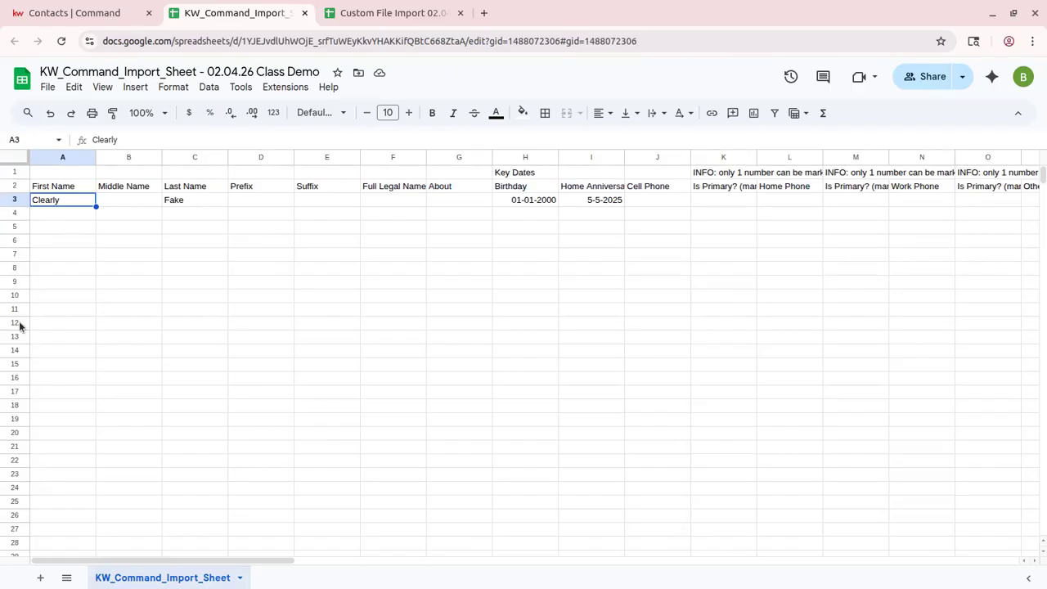
key(Right)
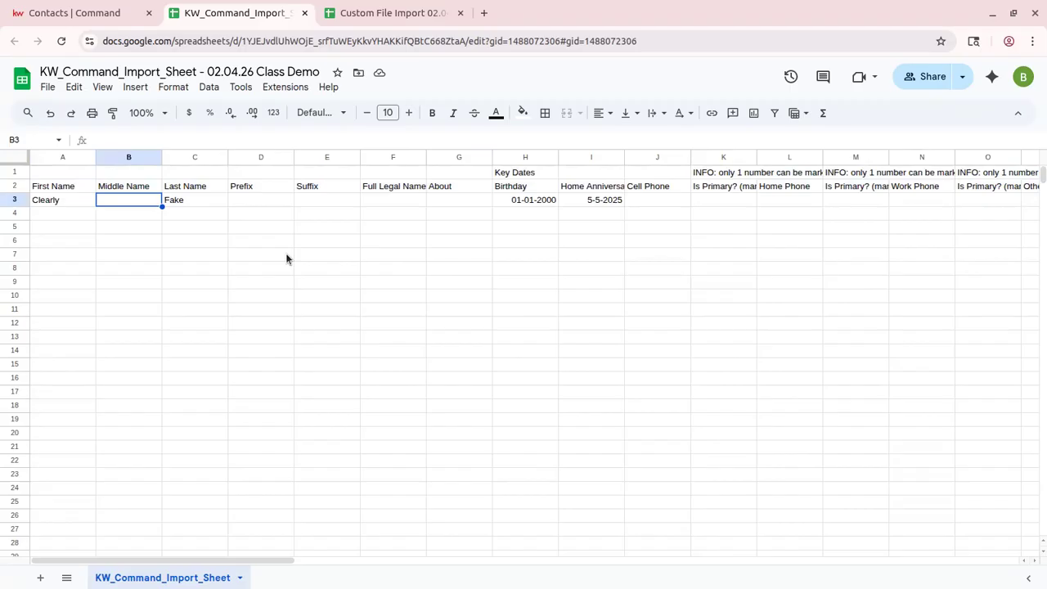
key(Right)
key(Left)
key(Left)
key(Down)
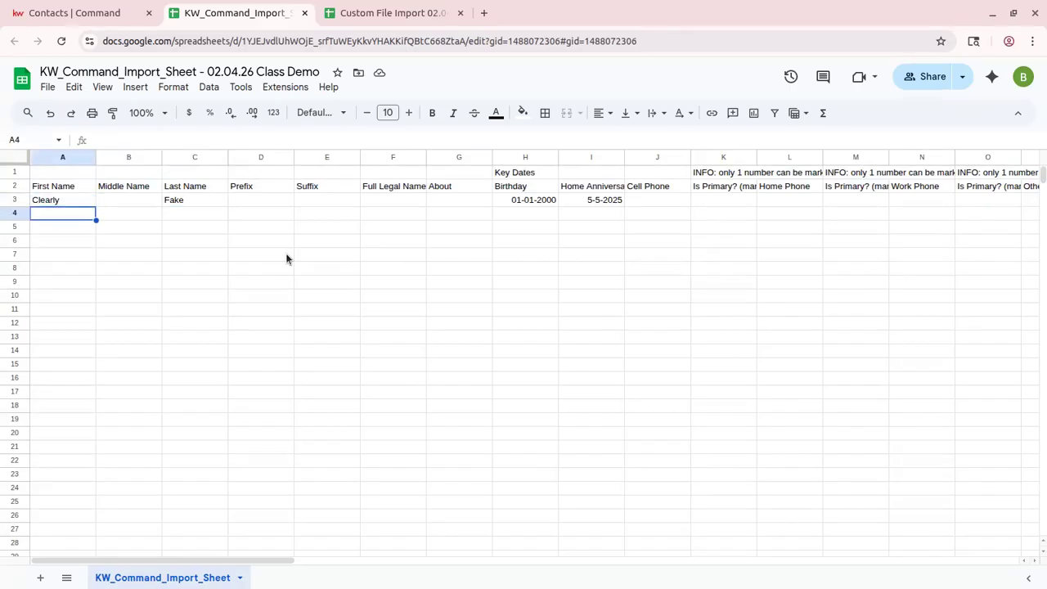
Fill in row 4 of the import sheet with first name "Neighbor" and last name "Contact"
key(Right)
key(Right)
key(Left)
key(Left)
text(Nei)
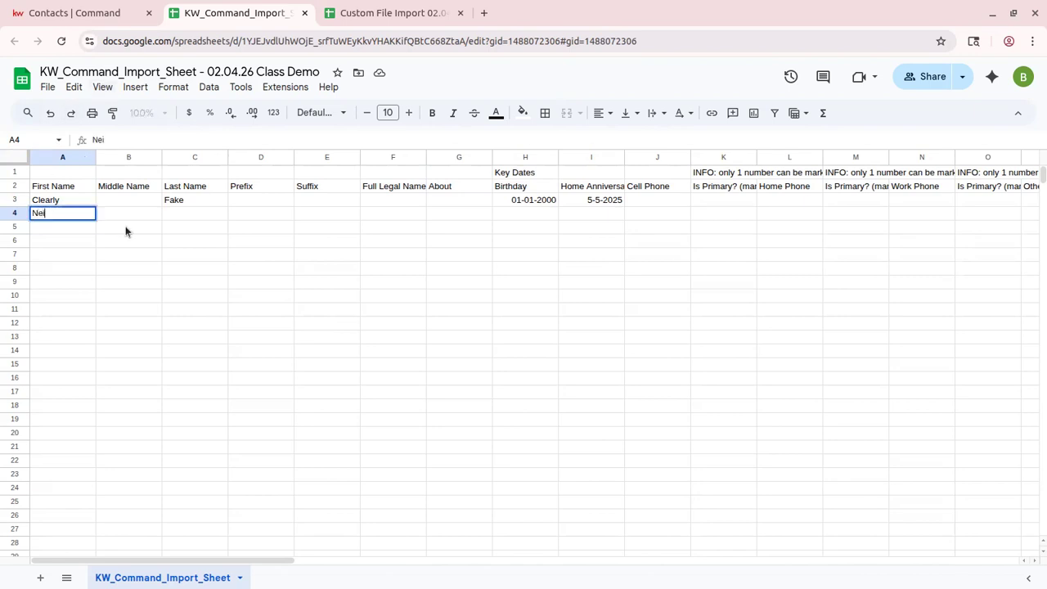
text(ghbor)
key(Tab)
key(Tab)
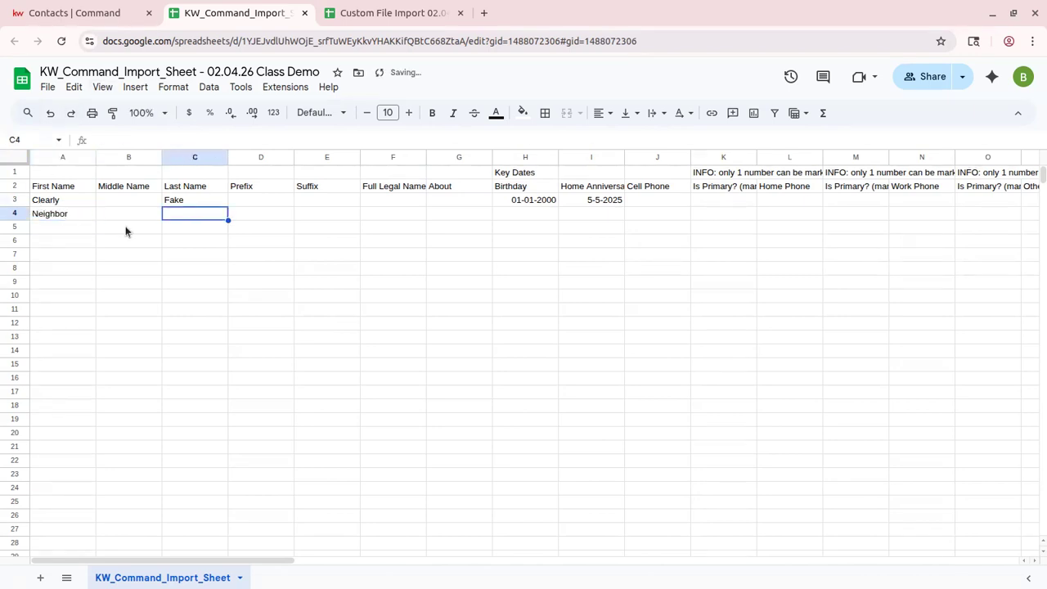
text(Contact)
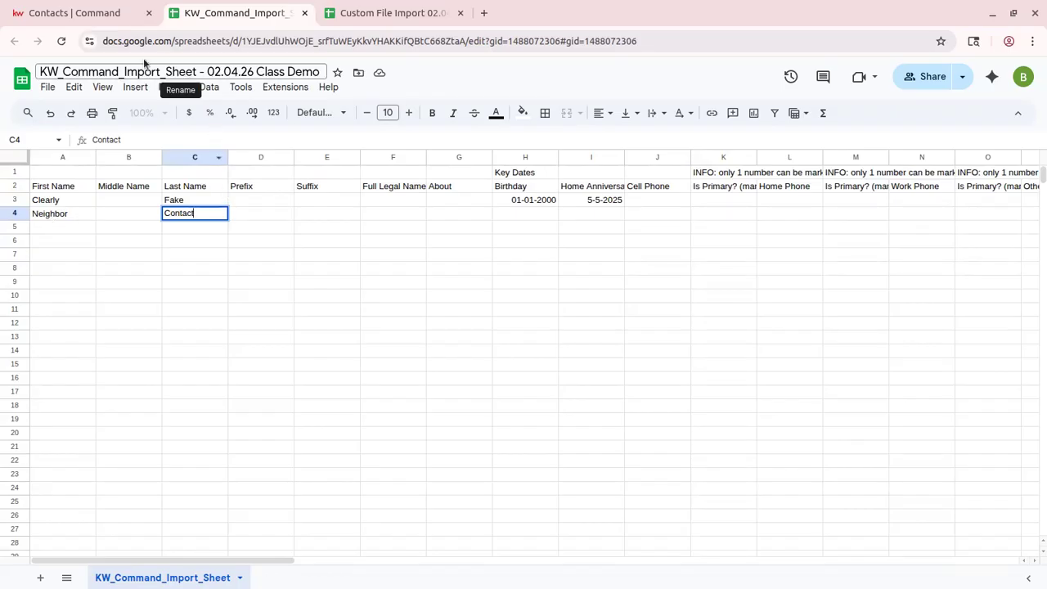
Switch to Command, close the upload dialog and reopen the contact import to locate the template download
click(98, 13)
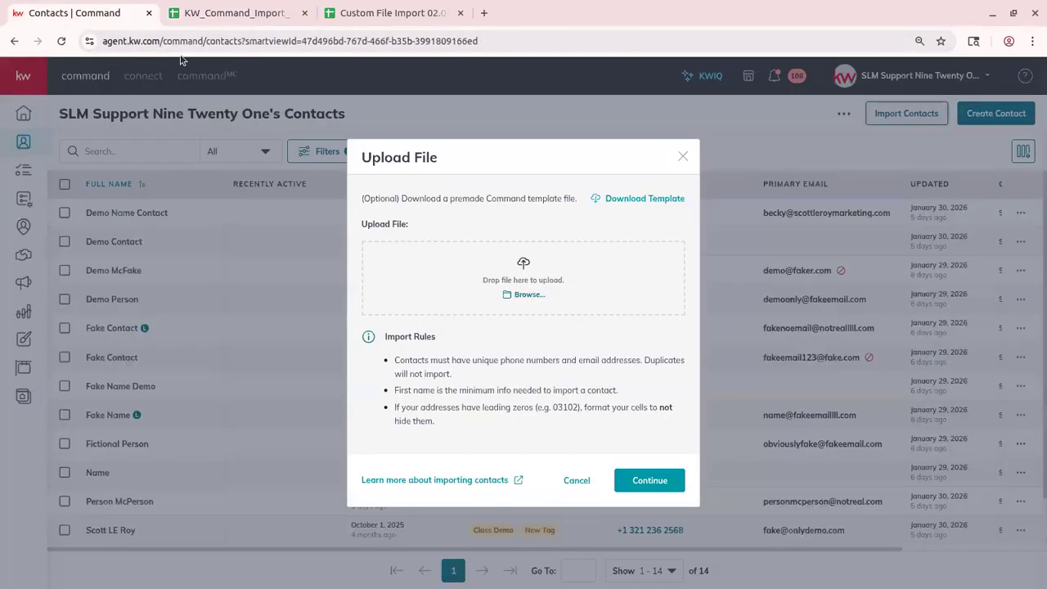
click(682, 156)
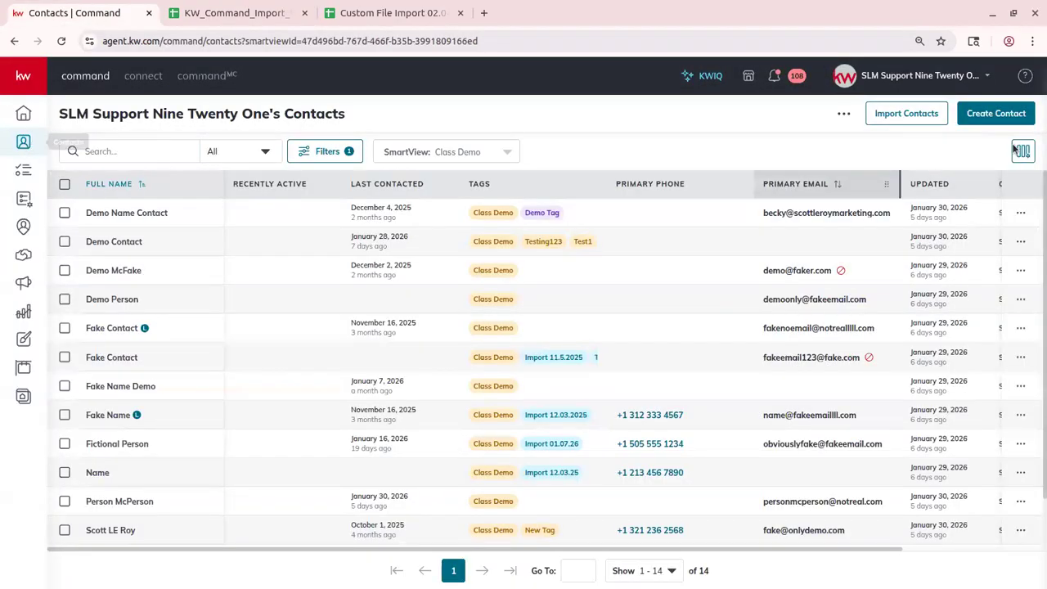
click(905, 115)
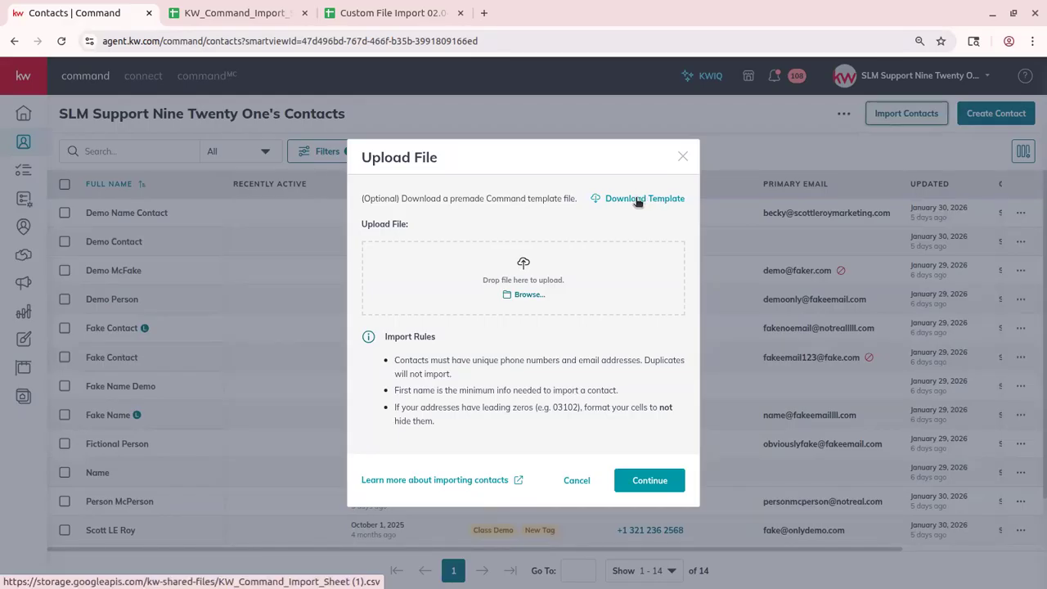
Switch to the KW_Command_Import_Sheet spreadsheet and enter the row 4 contact's birthday, separating the date parts with periods
click(237, 14)
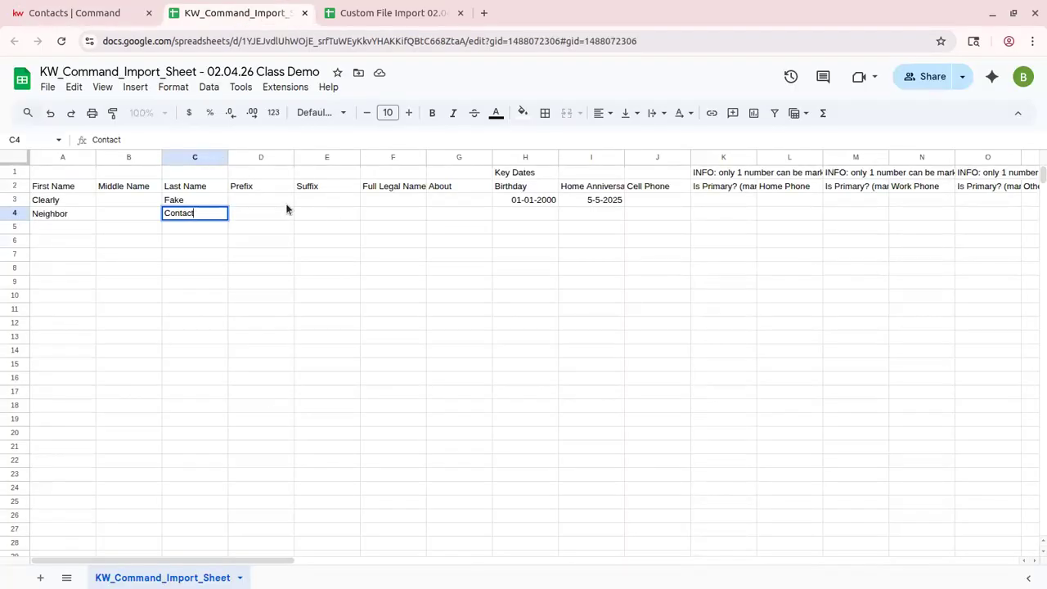
click(257, 212)
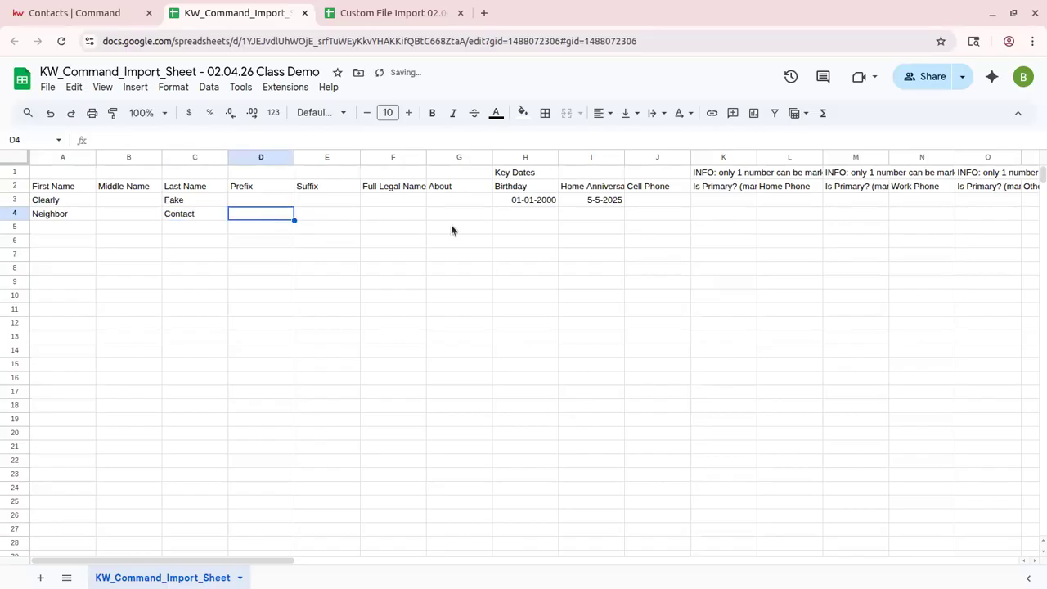
key(Tab)
key(Tab)
key(Tab)
key(Tab)
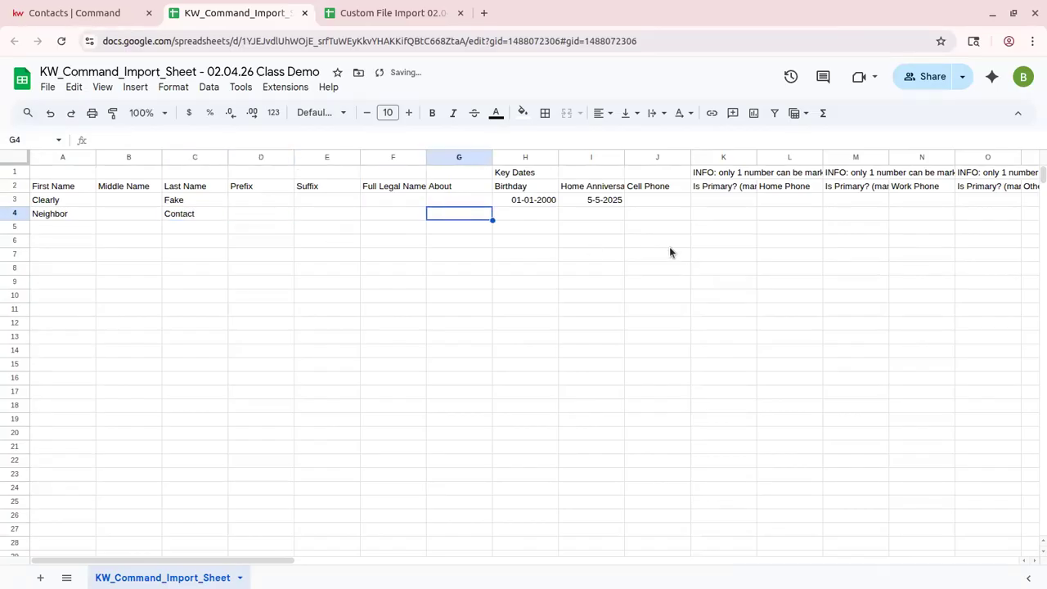
key(Tab)
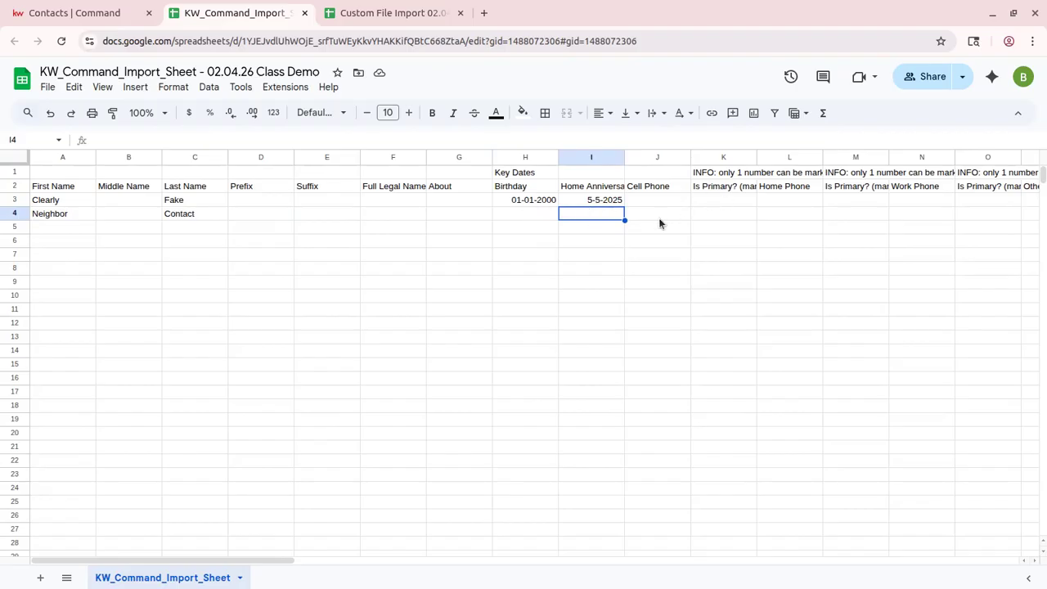
click(536, 216)
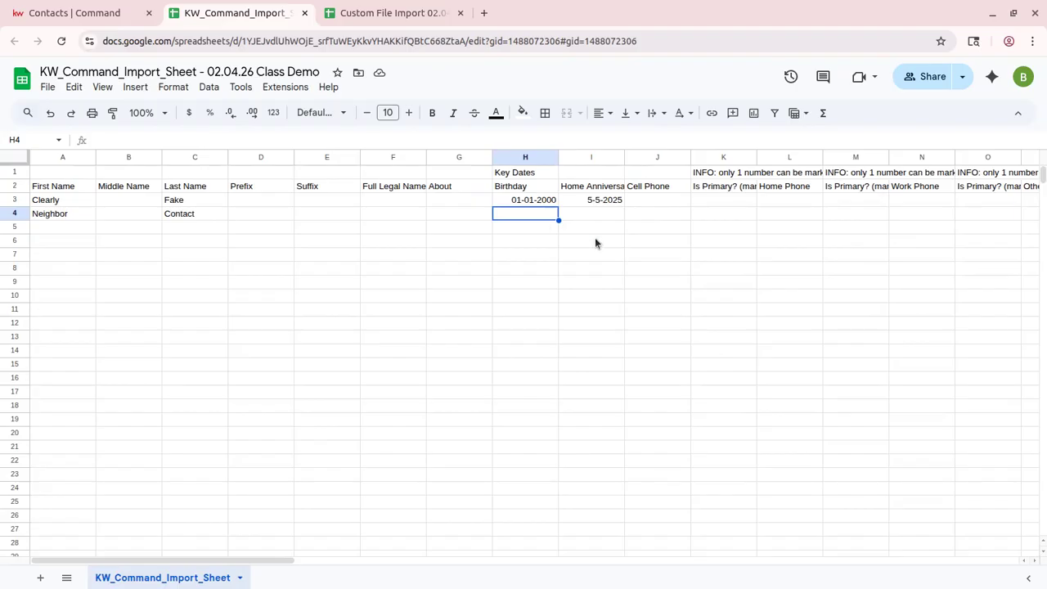
text(01.)
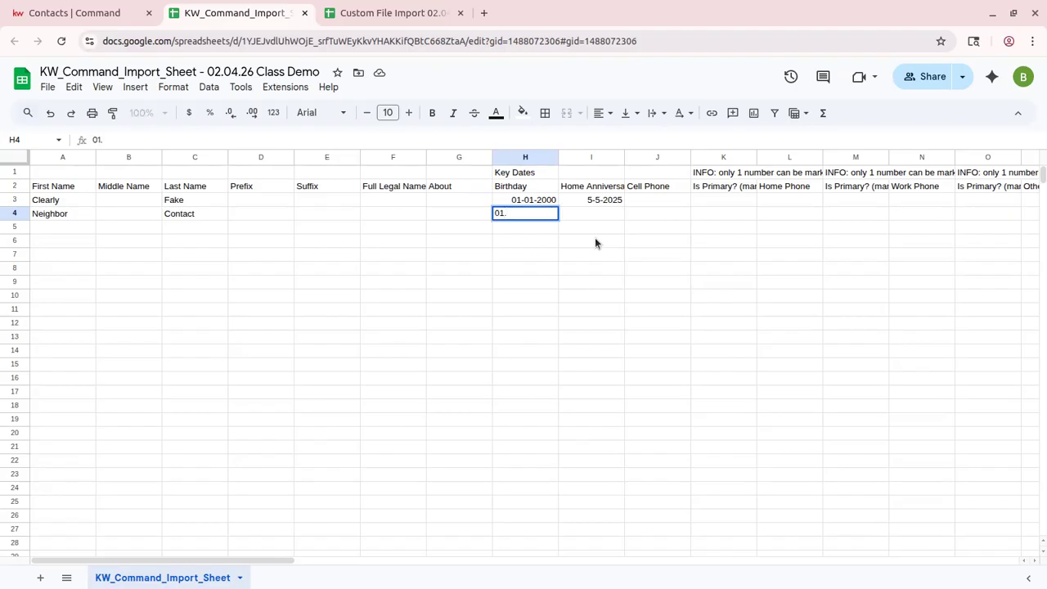
text(01.2000)
key(Tab)
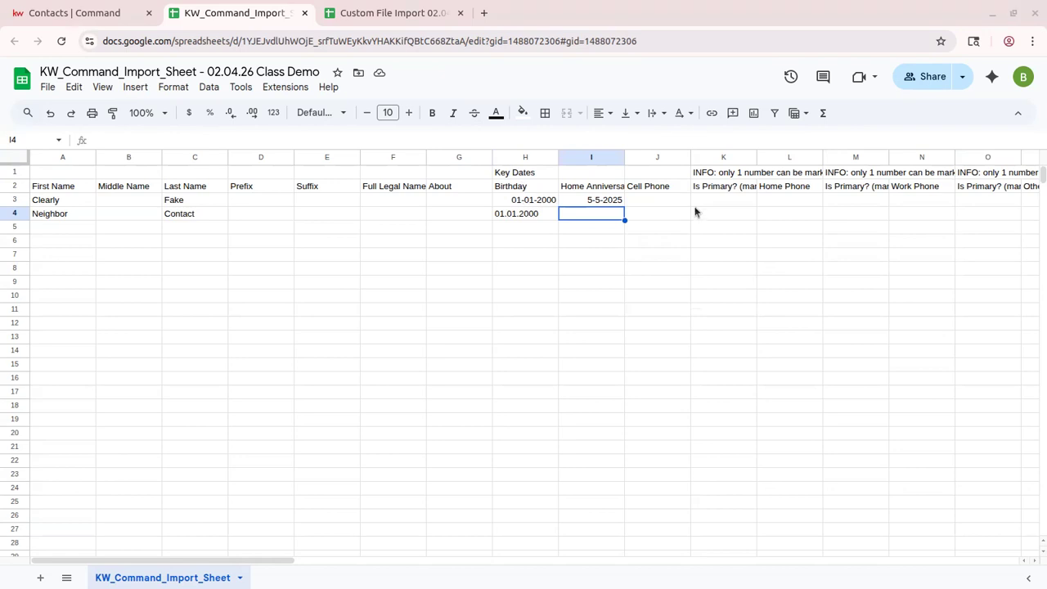
Enter the sample contact's cell phone number in row 3 as digits only, without dashes or spaces
click(649, 205)
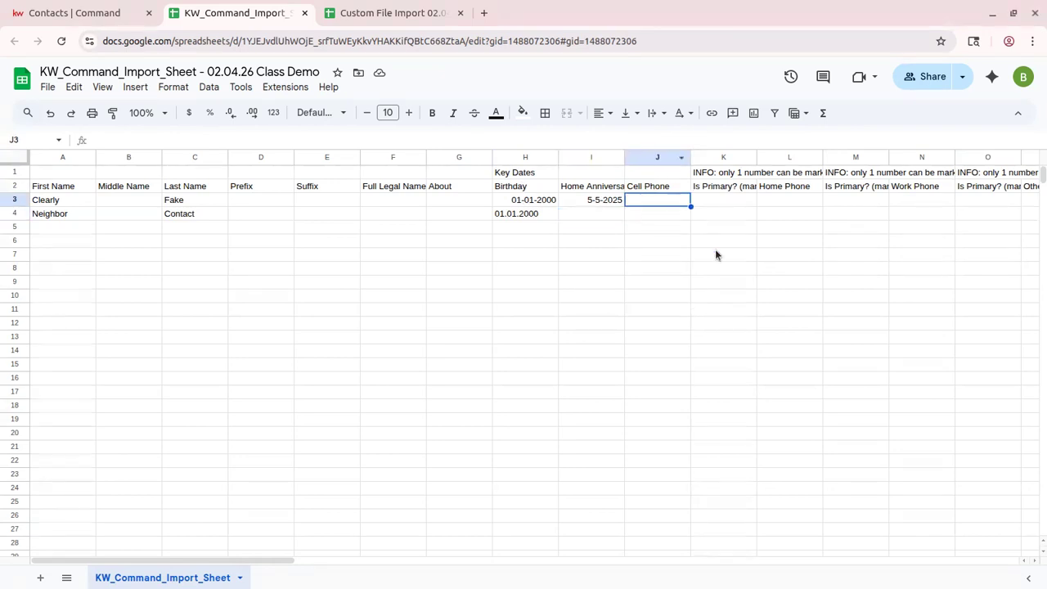
key(Return)
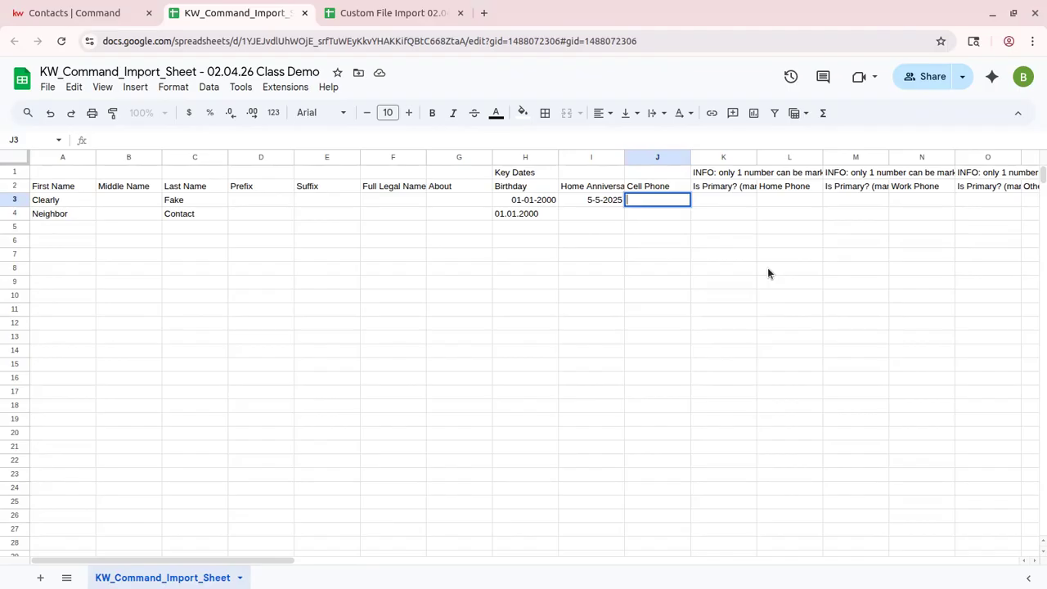
text(5551235555)
click(695, 203)
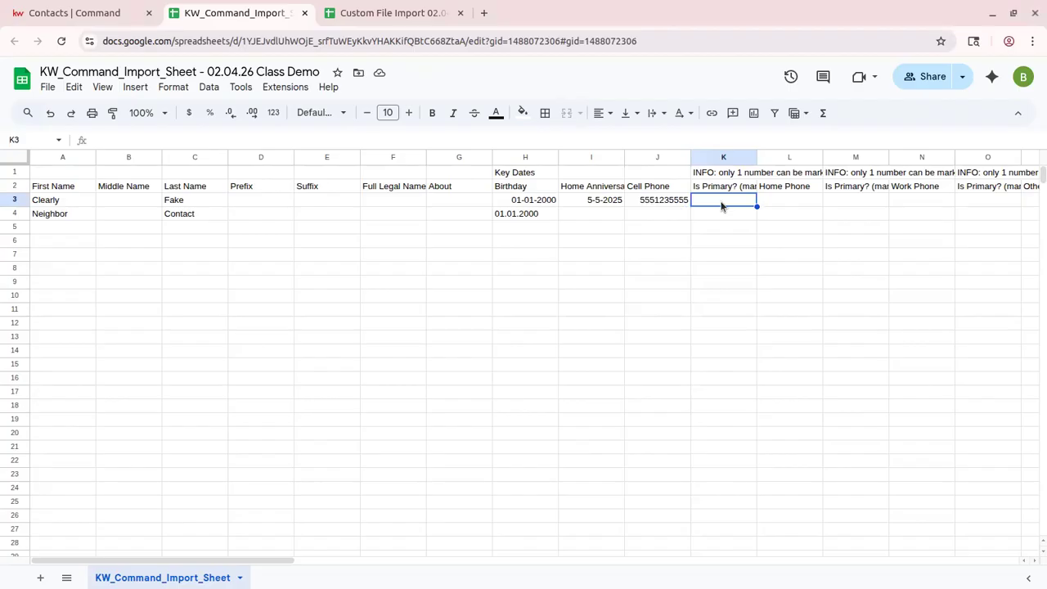
Try marking the row 3 cell phone as primary with Y, and clear the mark
text(Y)
click(793, 201)
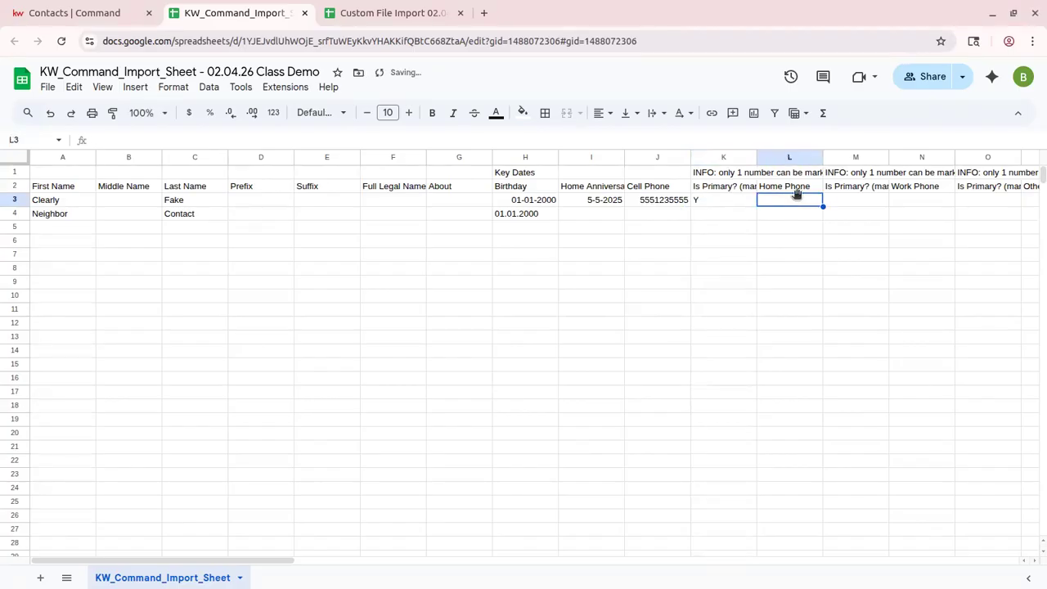
click(736, 198)
key(Delete)
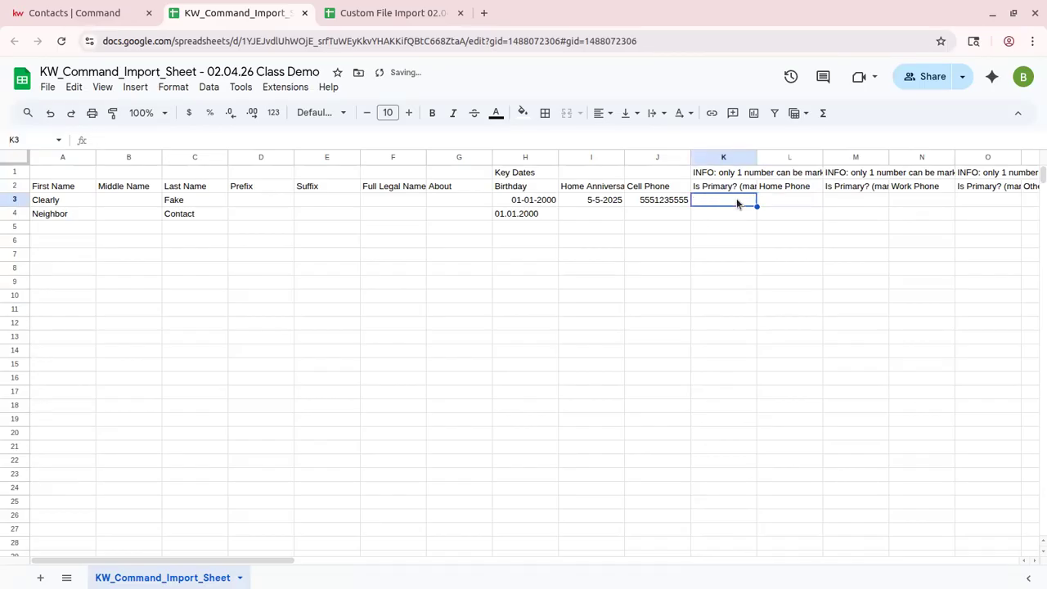
click(861, 202)
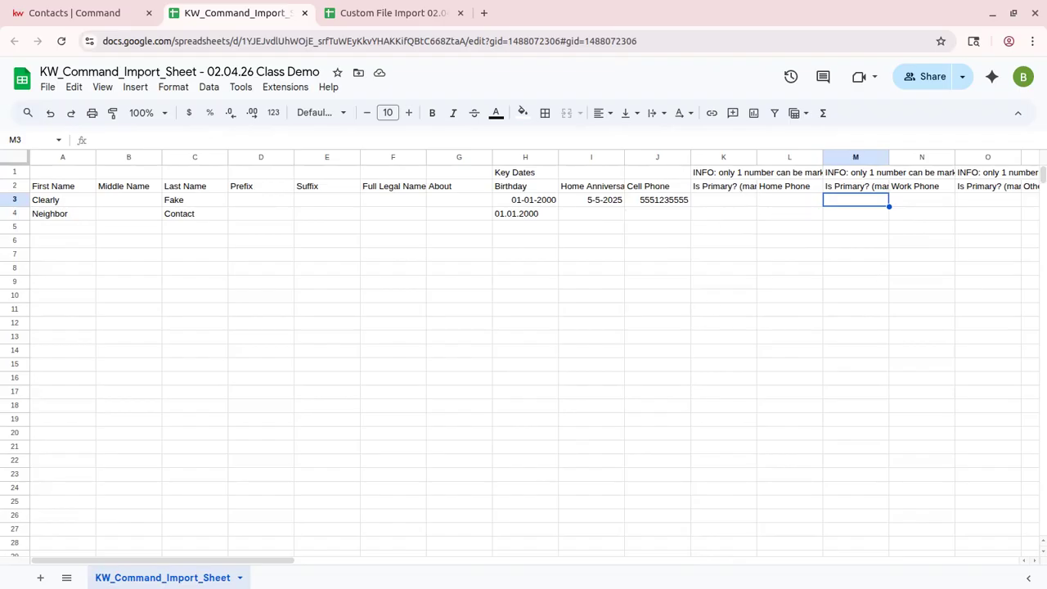
Enter the sample contact's personal email in row 3 and mark it as primary with Y
drag(130, 563, 297, 531)
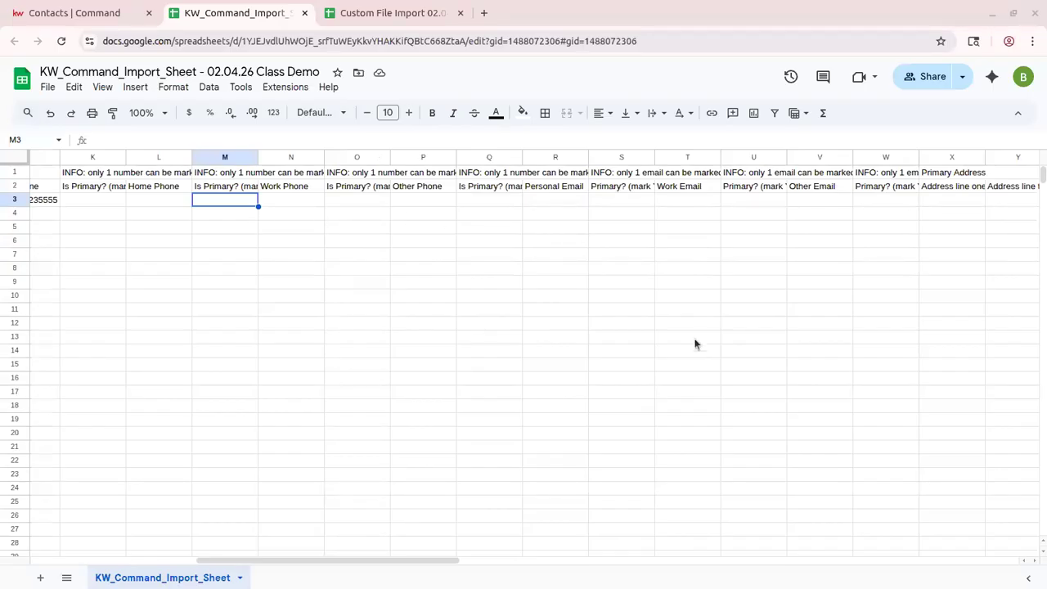
click(577, 205)
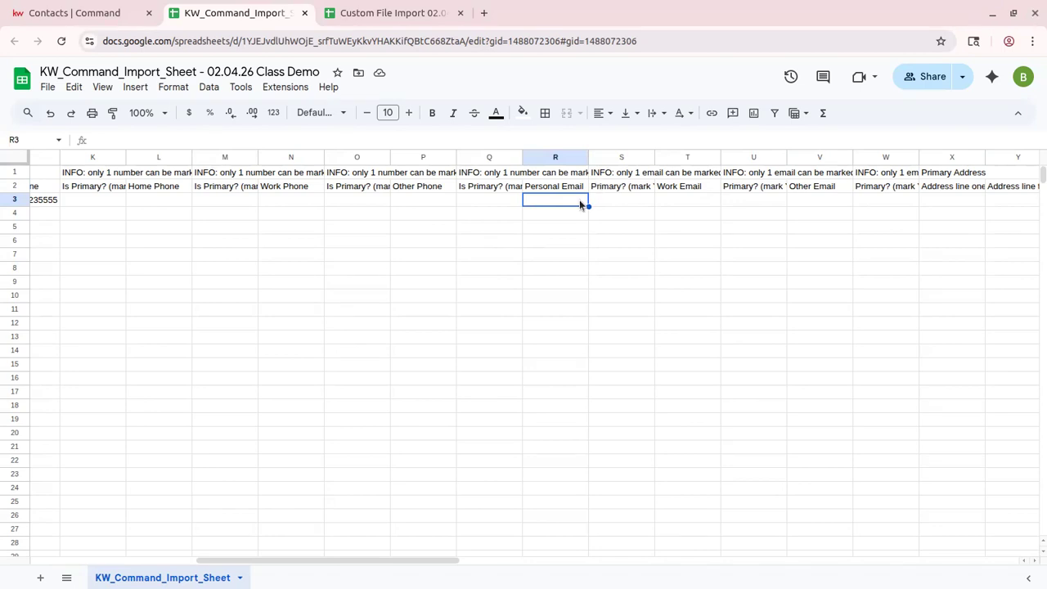
text(emailaddress@)
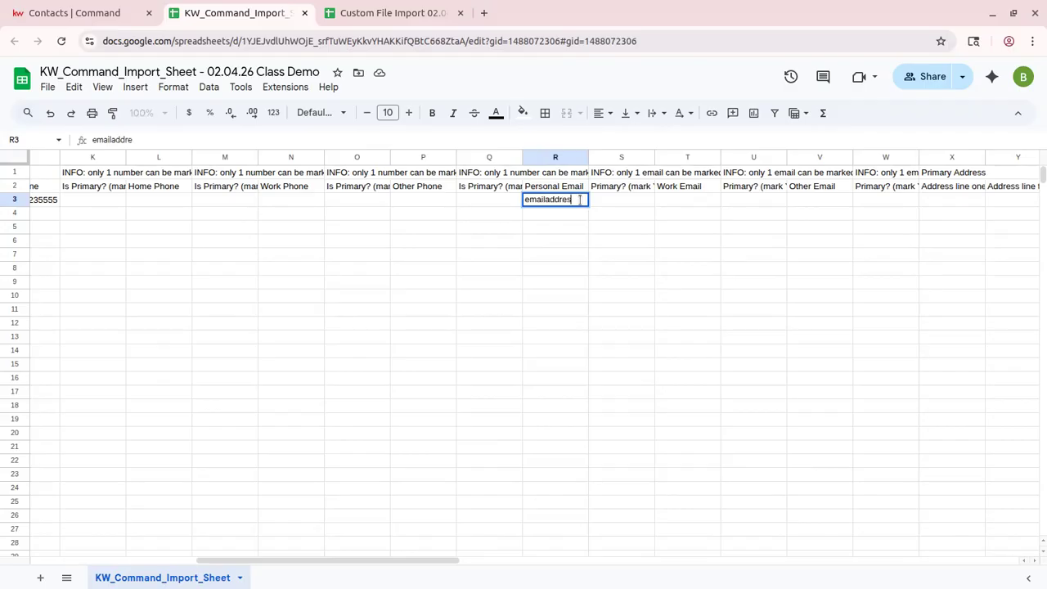
text(fake.com)
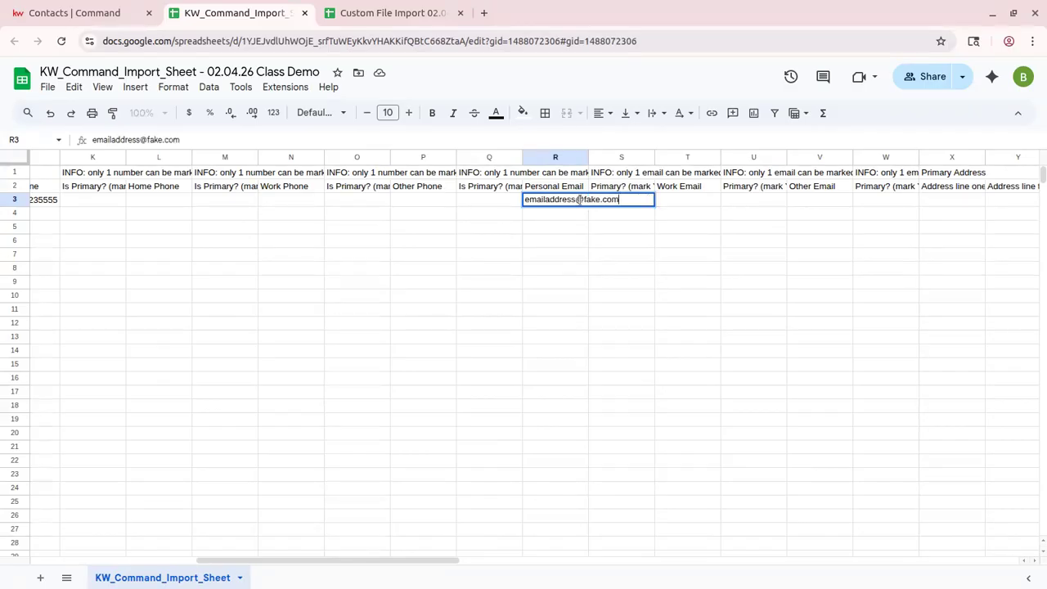
key(Tab)
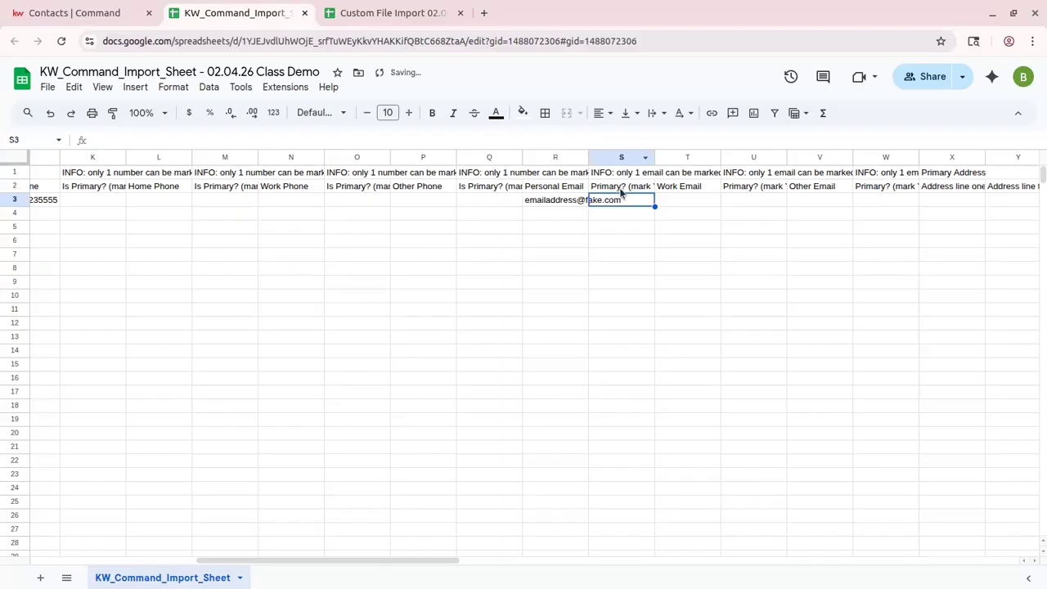
text(Y)
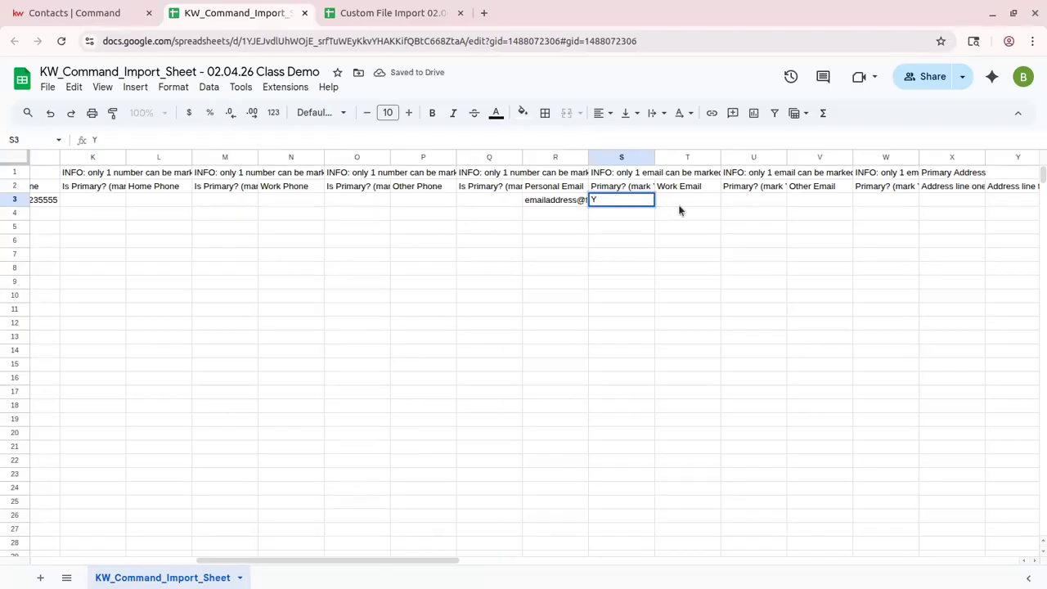
key(Tab)
key(Tab)
key(Left)
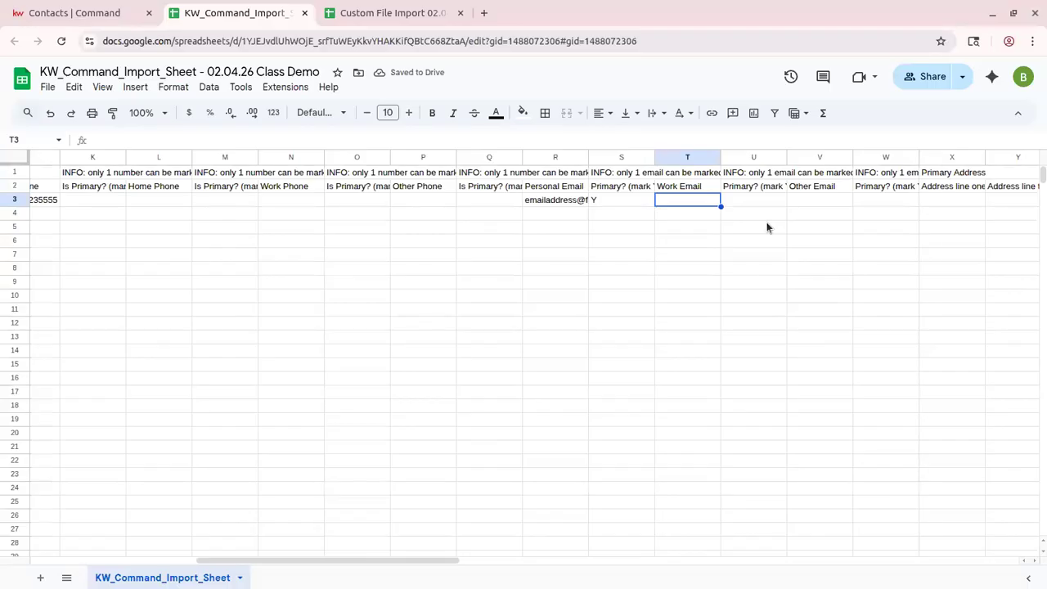
Examine the remaining email columns and the Primary Address columns from Address line one to Label
key(Tab)
key(Tab)
key(Tab)
key(Tab)
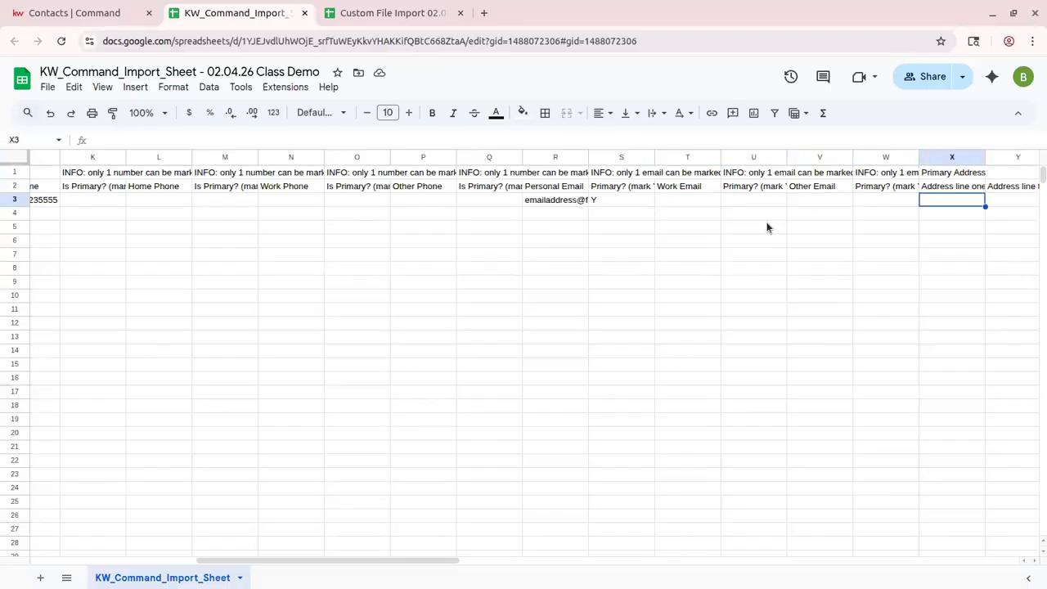
key(Tab)
key(Tab)
key(Tab)
key(Tab)
key(Tab)
key(Tab)
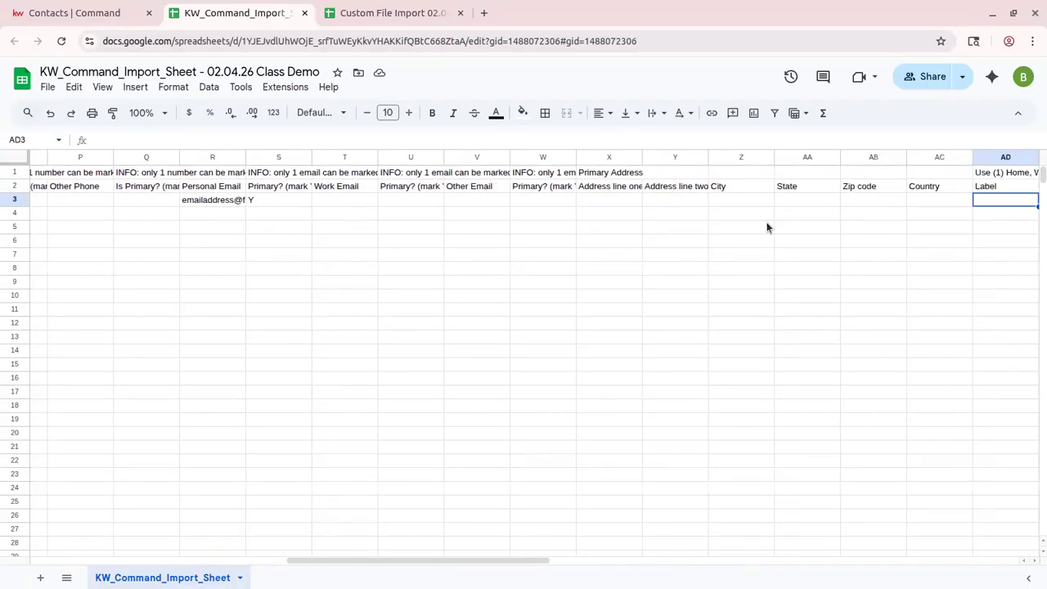
key(shift+Tab)
key(shift+Tab)
key(shift+Tab)
key(shift+Tab)
key(shift+Tab)
key(shift+Tab)
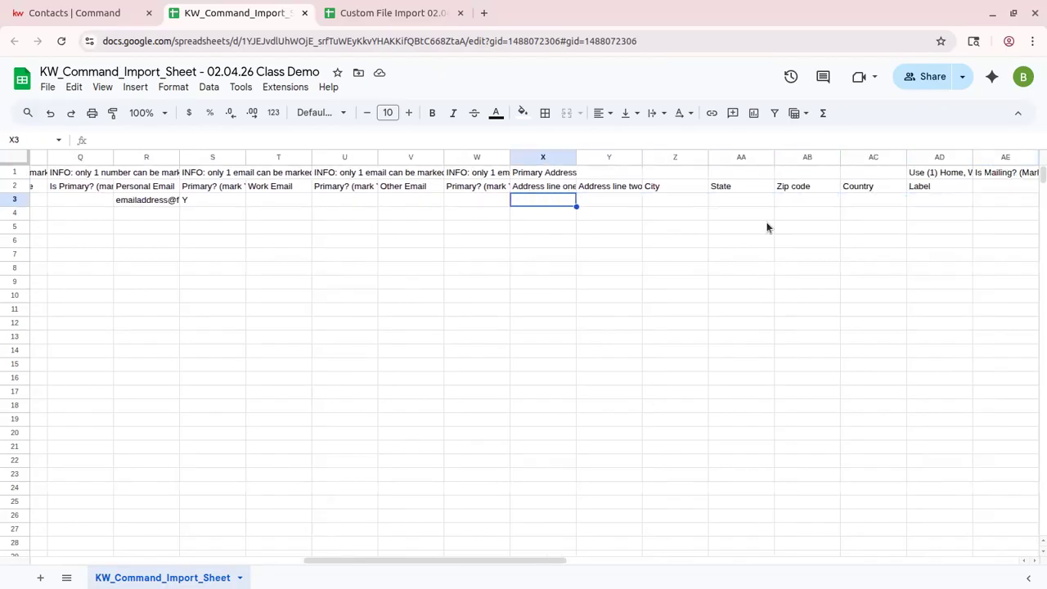
Fill in the primary address in row 3 with the contact's street address, city, state and a zip code that starts with zero
key(Tab)
key(shift+Tab)
text(123 Mai)
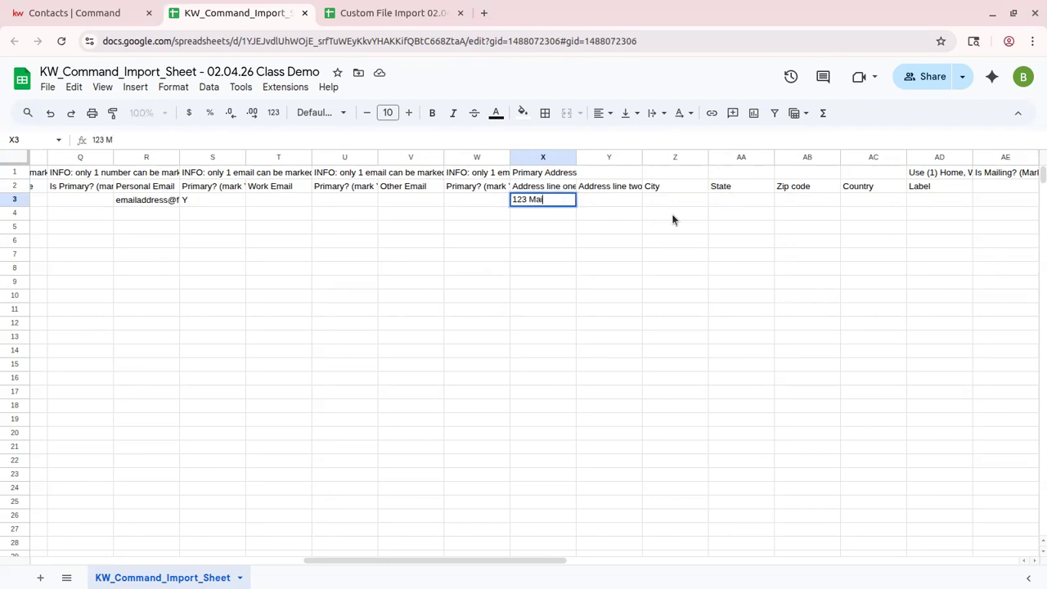
text(n Street)
key(Tab)
key(Tab)
text(Orlando)
key(Tab)
text(FL)
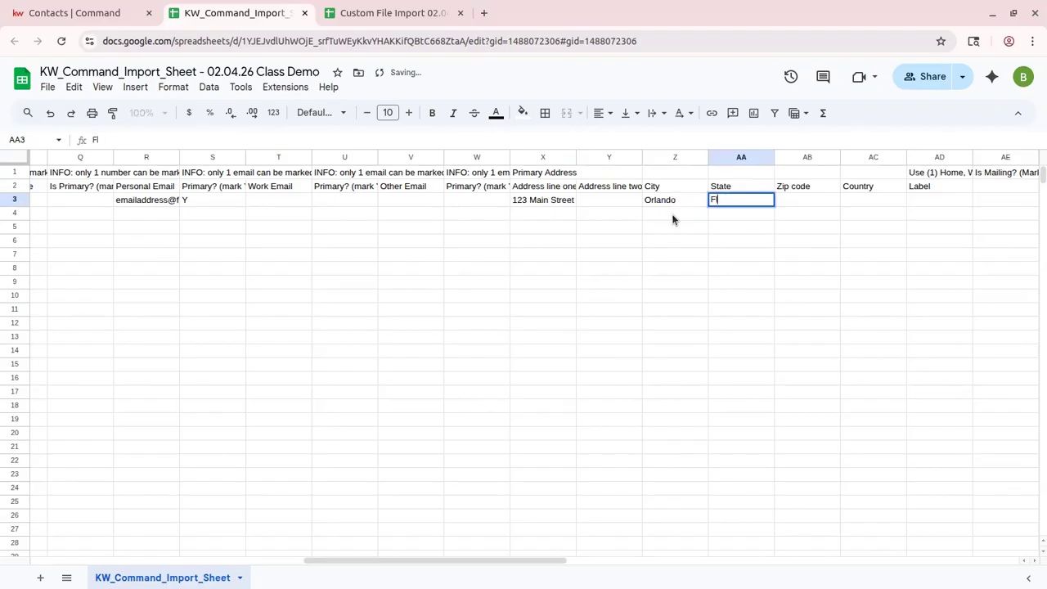
key(Tab)
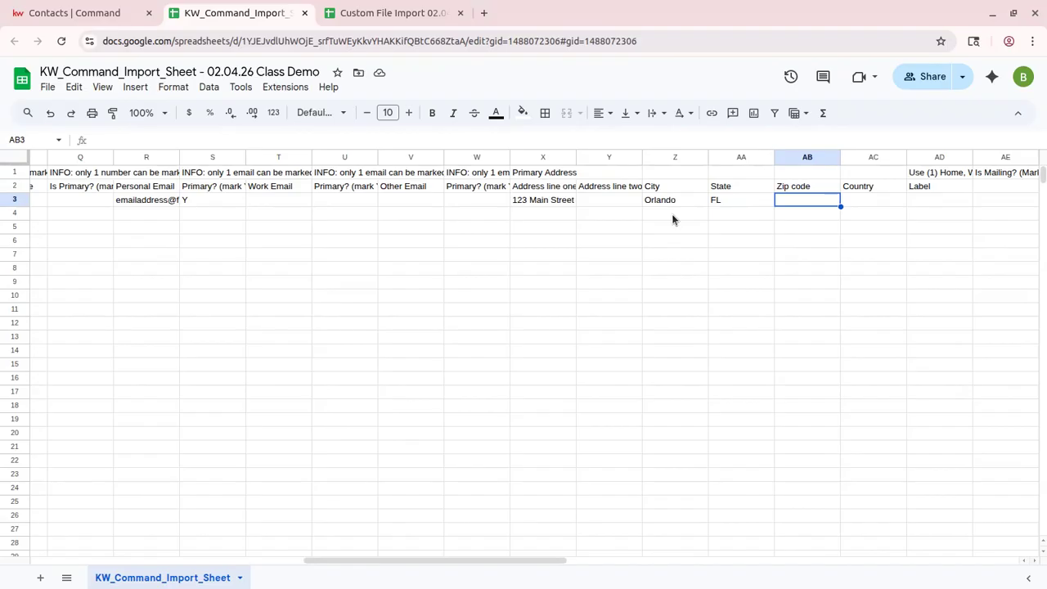
text(01234)
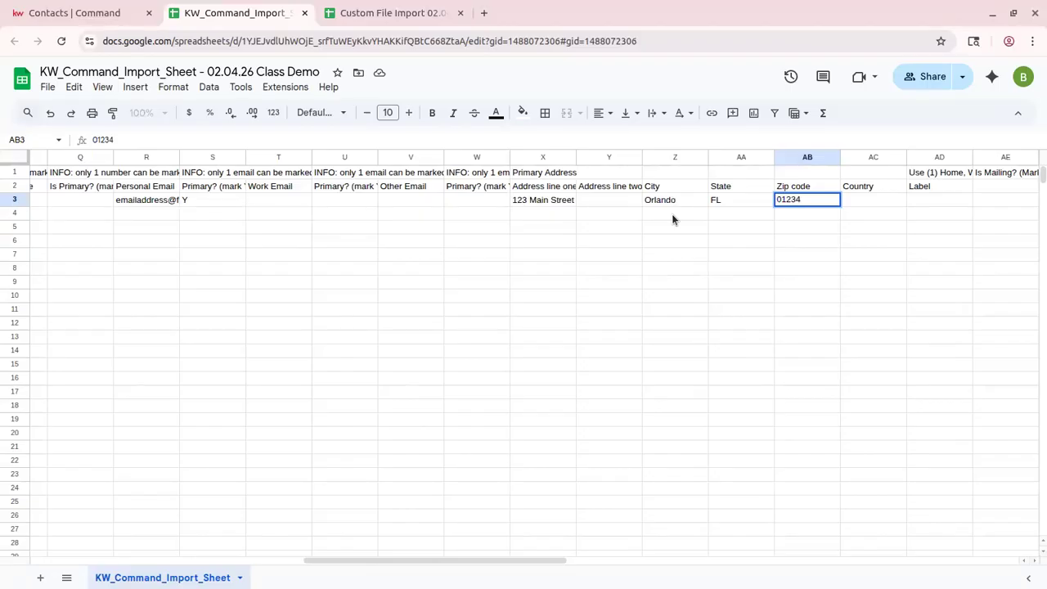
key(Return)
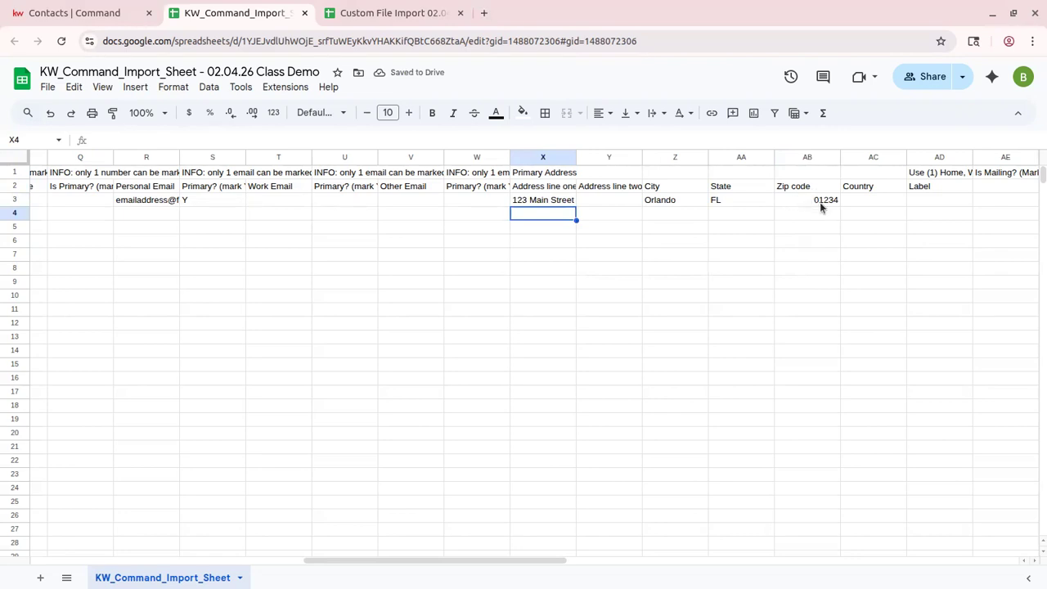
Apply the custom number format 00000 to the whole Zip code column AB to keep leading zeros
click(820, 202)
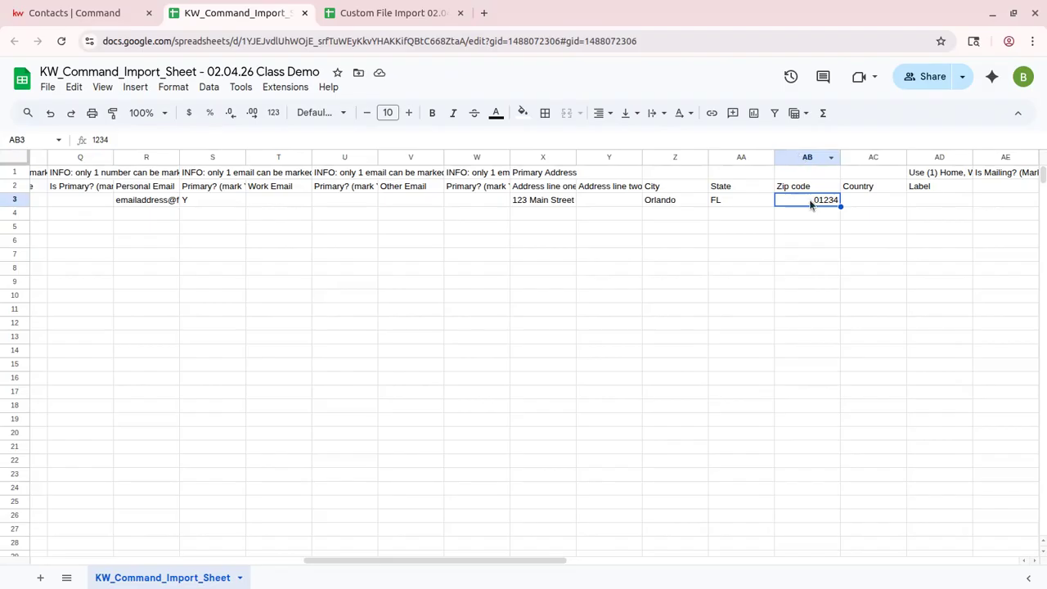
click(806, 157)
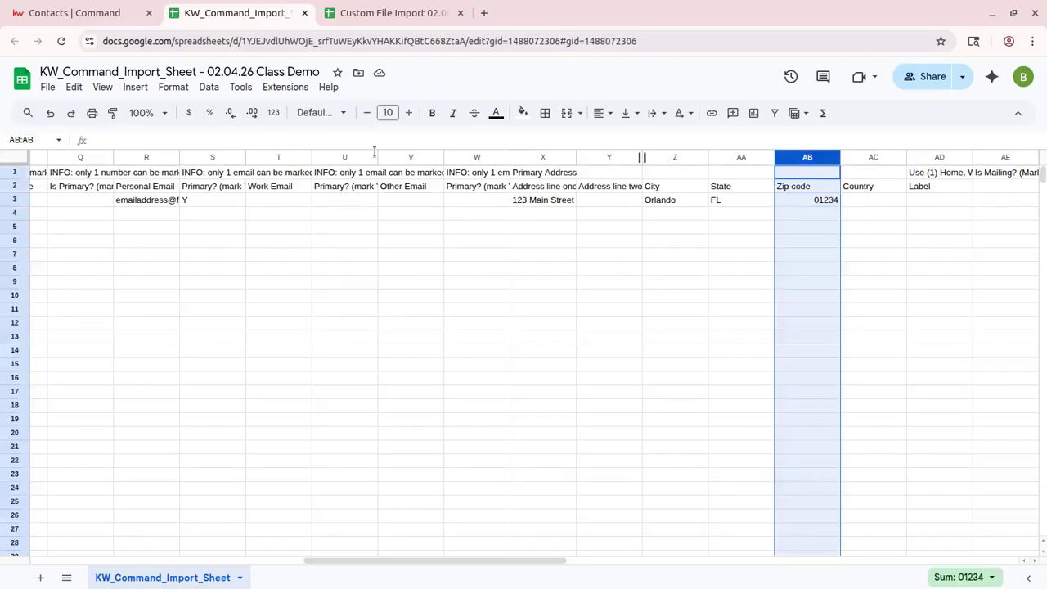
click(273, 115)
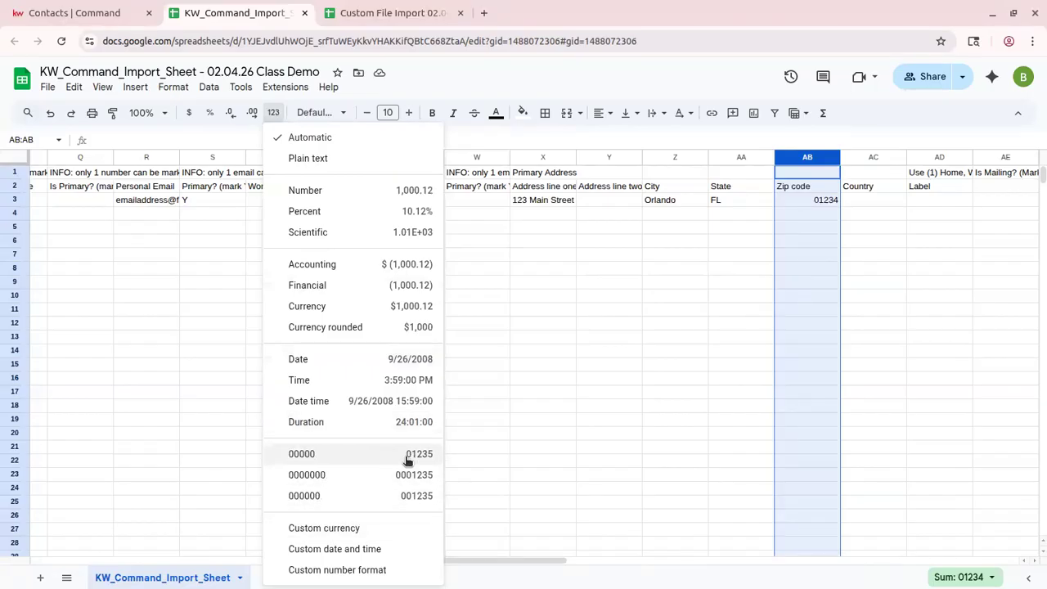
click(352, 570)
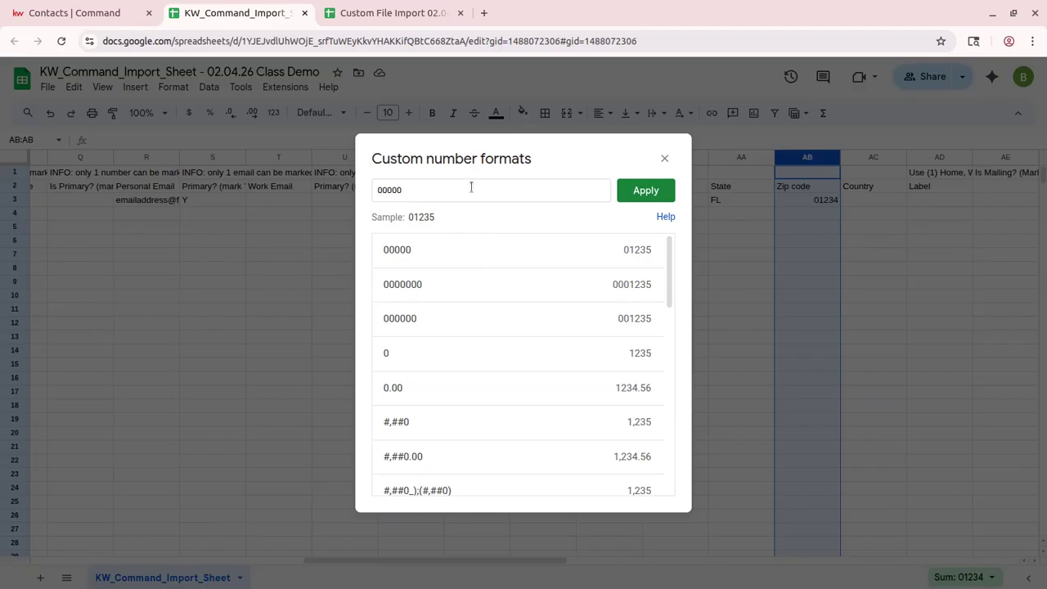
click(645, 190)
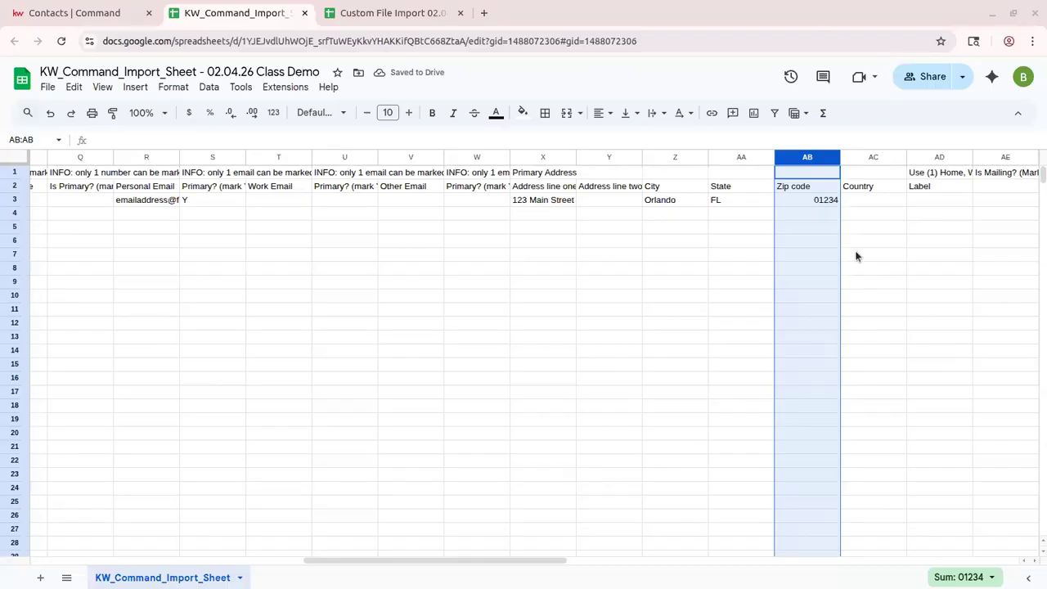
click(856, 205)
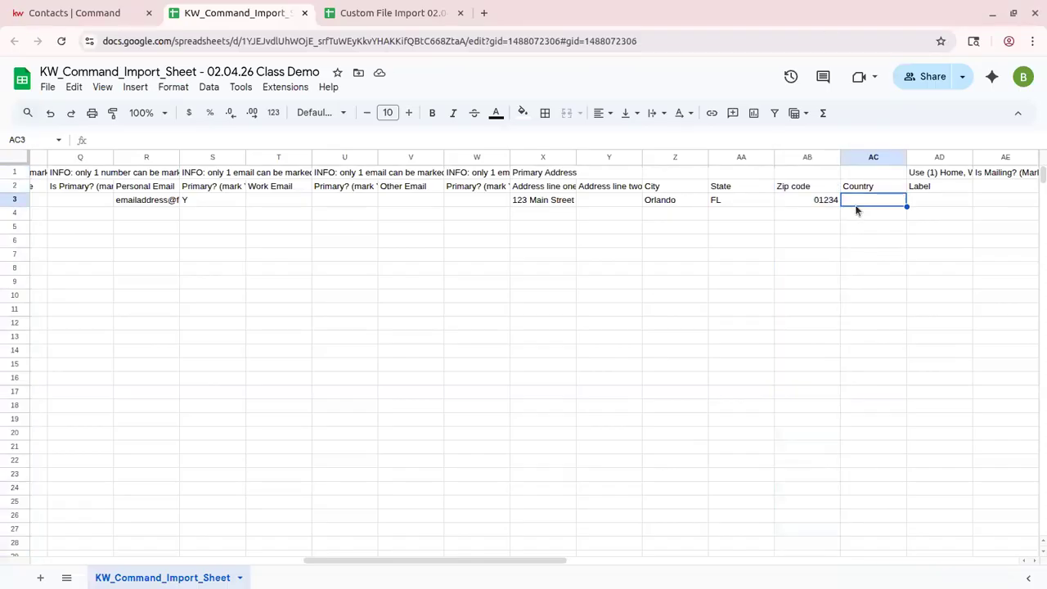
key(Left)
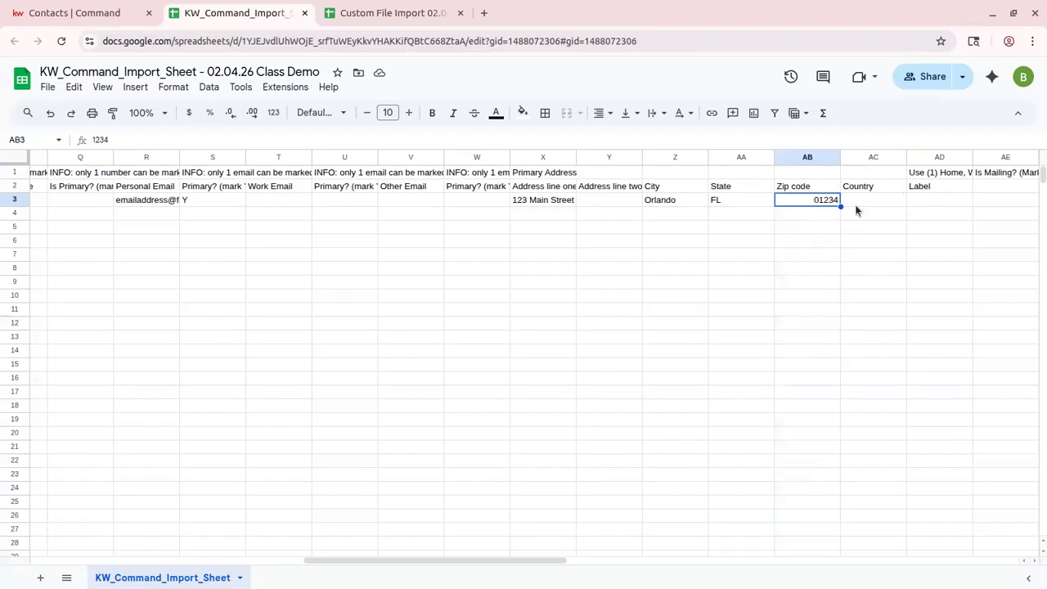
Mark the sample contact's primary address in row 3 as the mailing address with Y
key(Right)
key(Right)
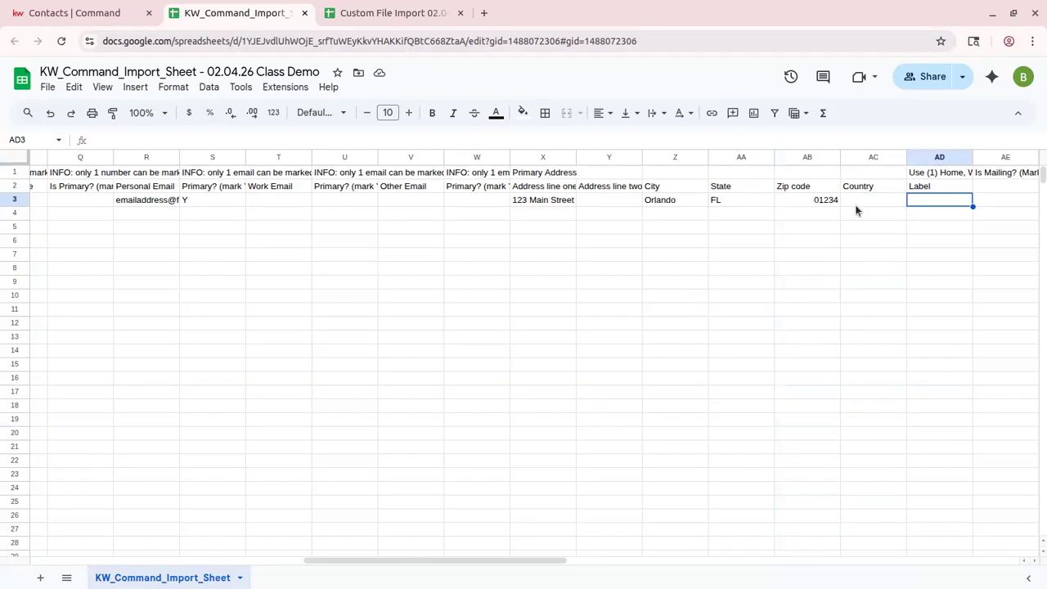
key(Right)
key(Right)
key(Right)
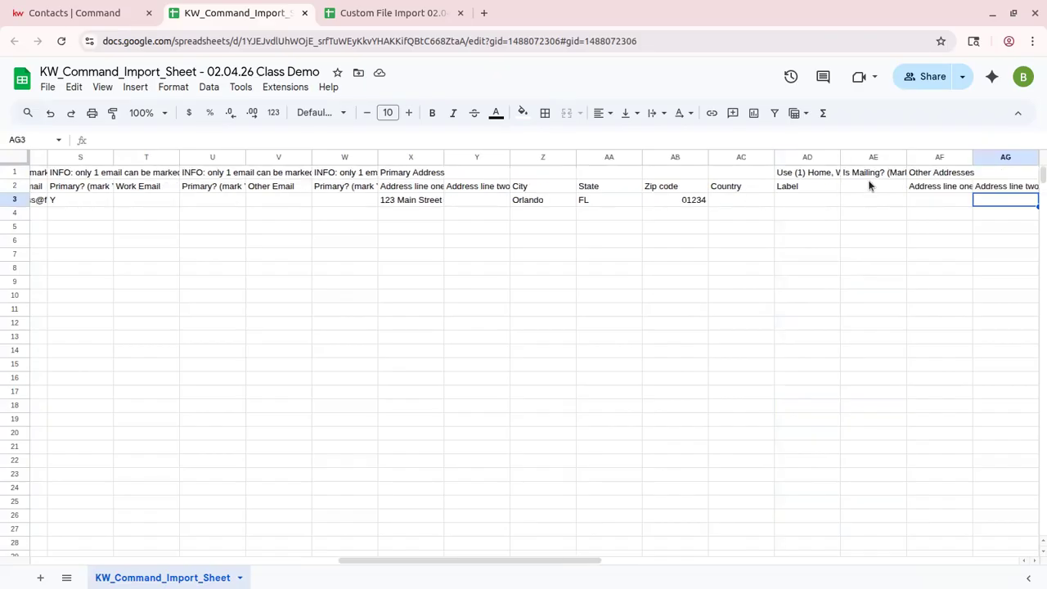
click(879, 173)
click(875, 202)
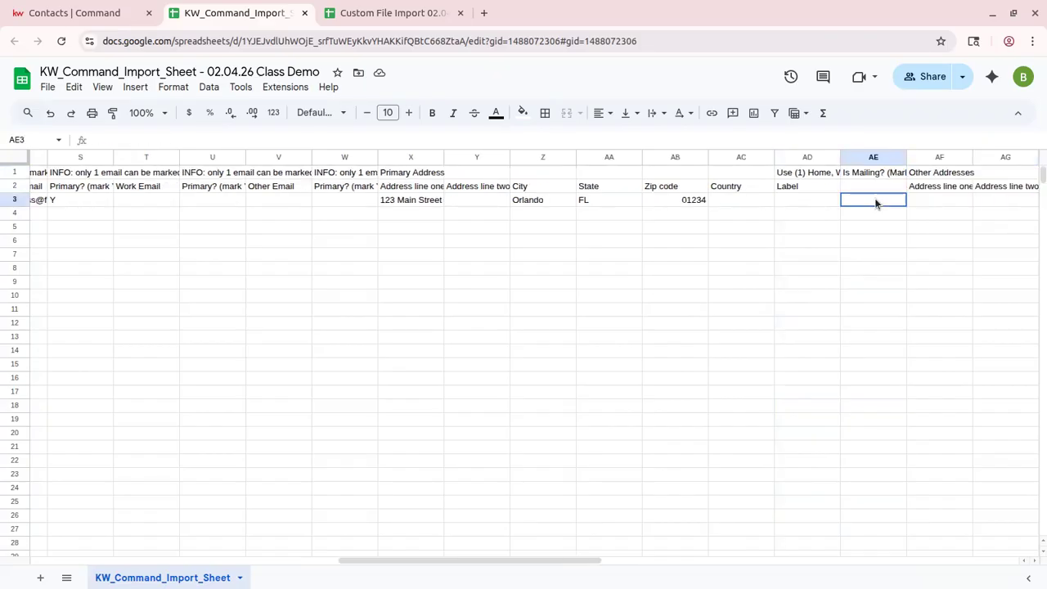
text(Y)
key(Tab)
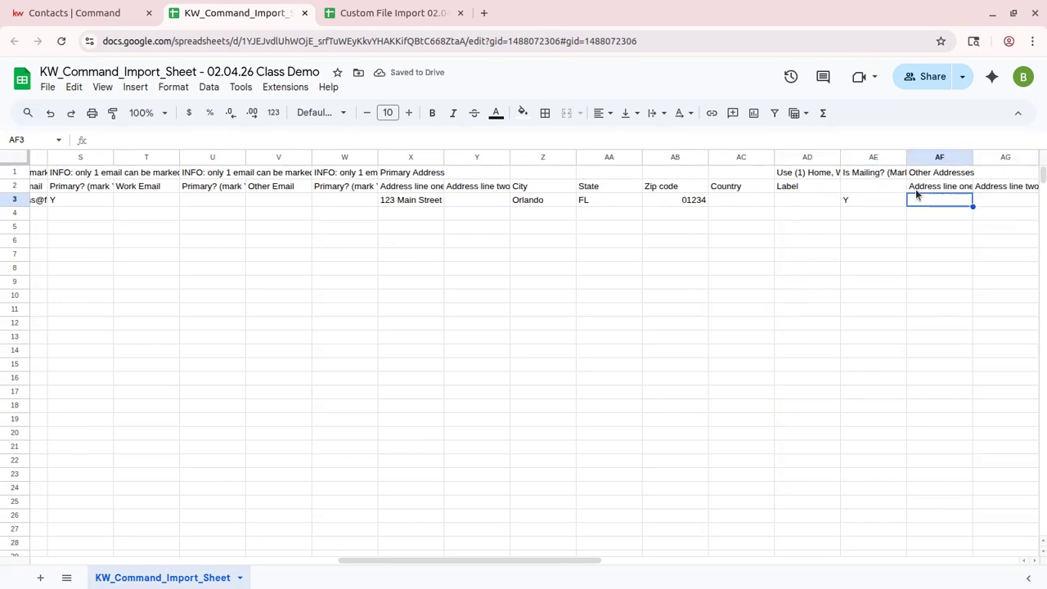
Examine the two Other Addresses column groups and the following Tags and Source columns
key(Tab)
key(Tab)
key(Tab)
key(Tab)
key(Tab)
key(Tab)
key(Tab)
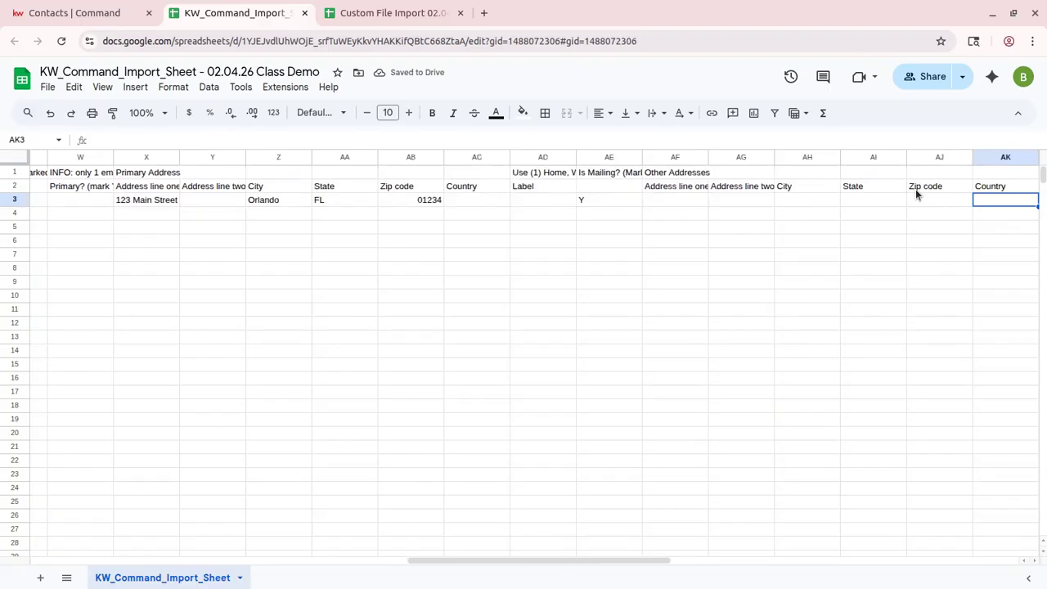
key(Tab)
key(Tab)
key(Tab)
key(Tab)
key(Tab)
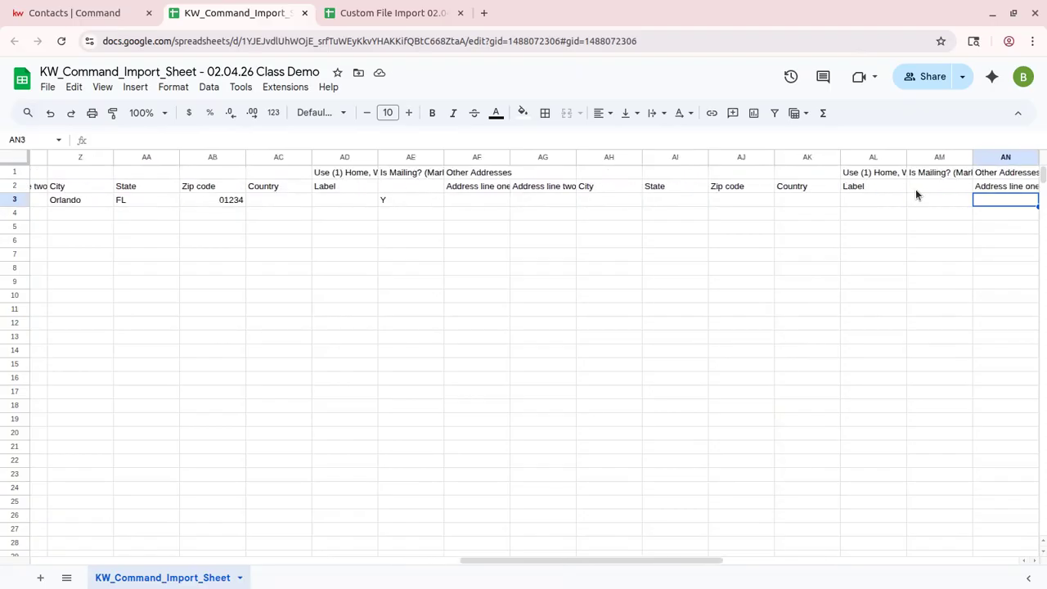
key(Tab)
key(Tab)
key(Tab)
key(Tab)
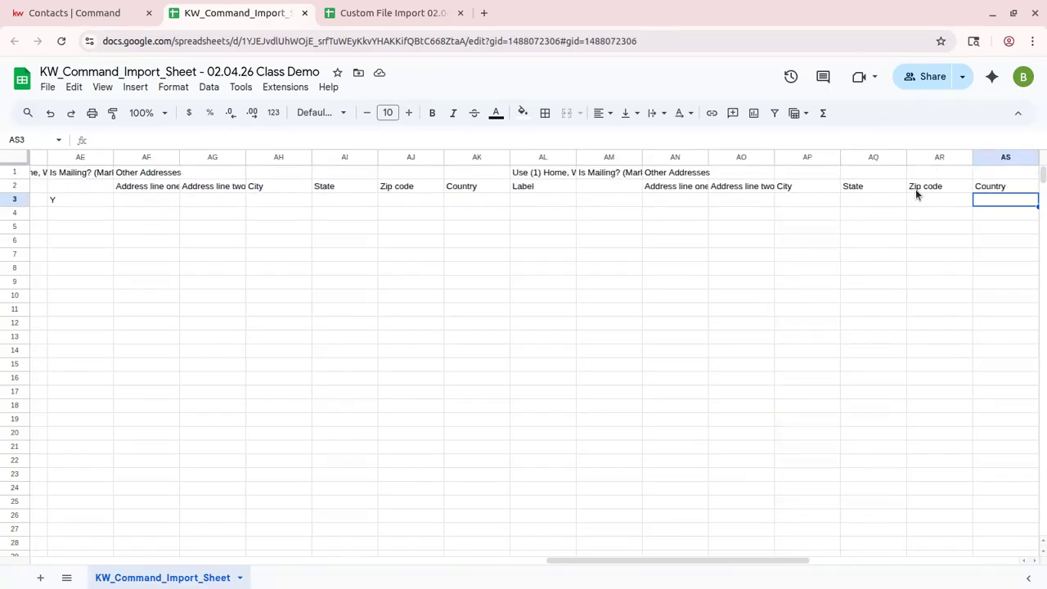
key(Tab)
key(Tab)
key(Tab)
key(Tab)
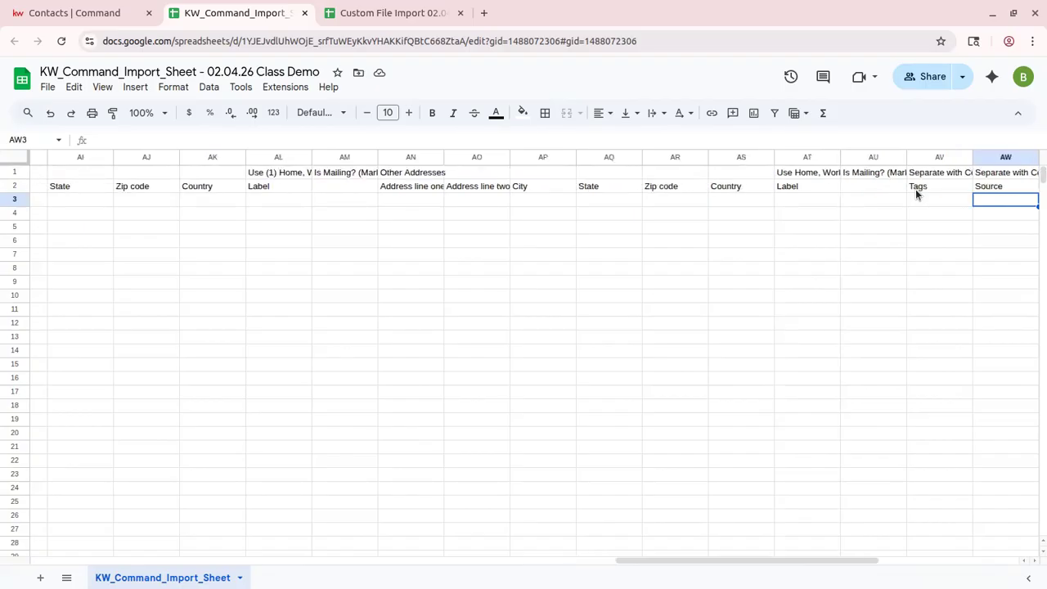
Enter the comma-separated tags "Class Demo, Import 02.04.2026" in the Tags column of row 3
key(shift+Tab)
key(shift+Tab)
key(shift+Tab)
key(shift+Tab)
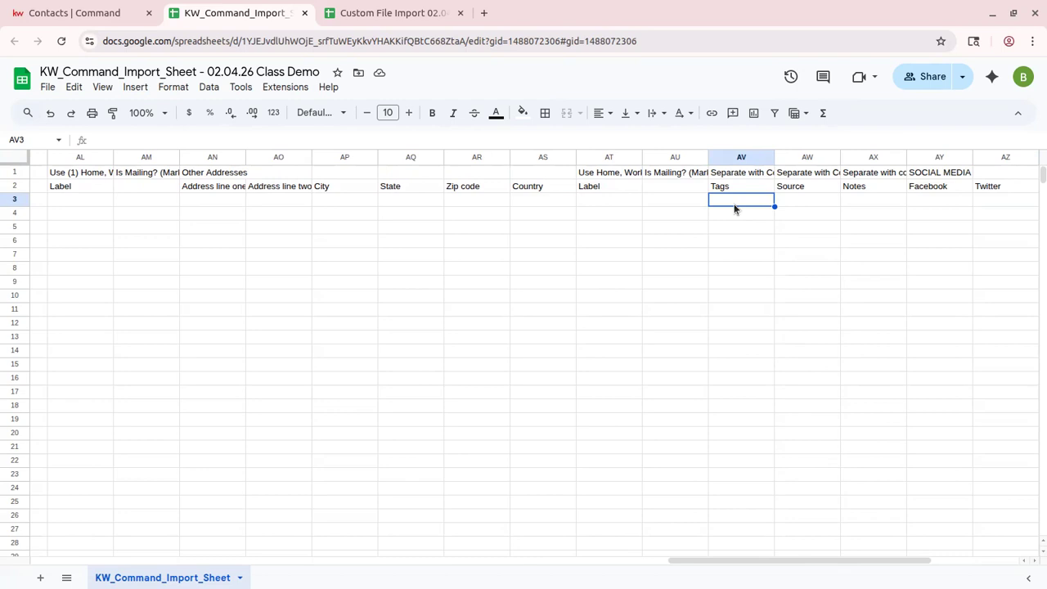
text(Class Demo)
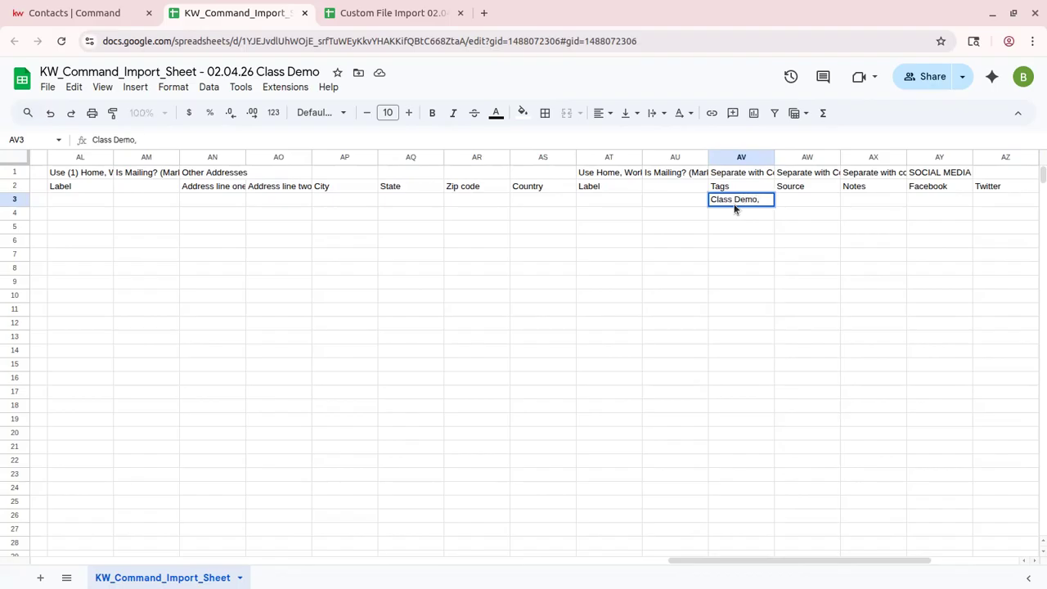
text(, Import)
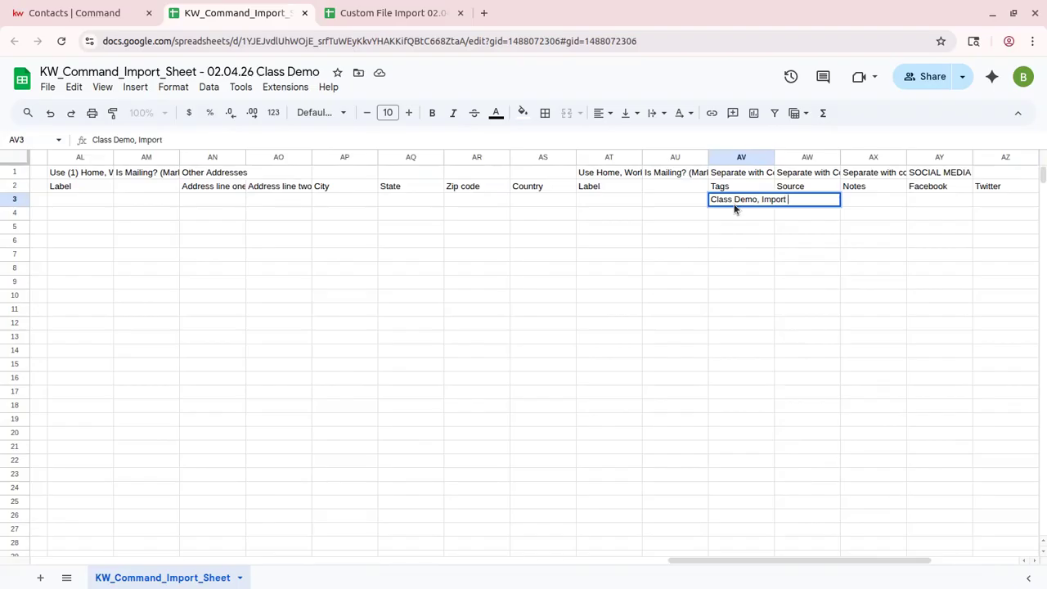
text( 021)
text(.04)
text(.2026)
key(Tab)
key(Left)
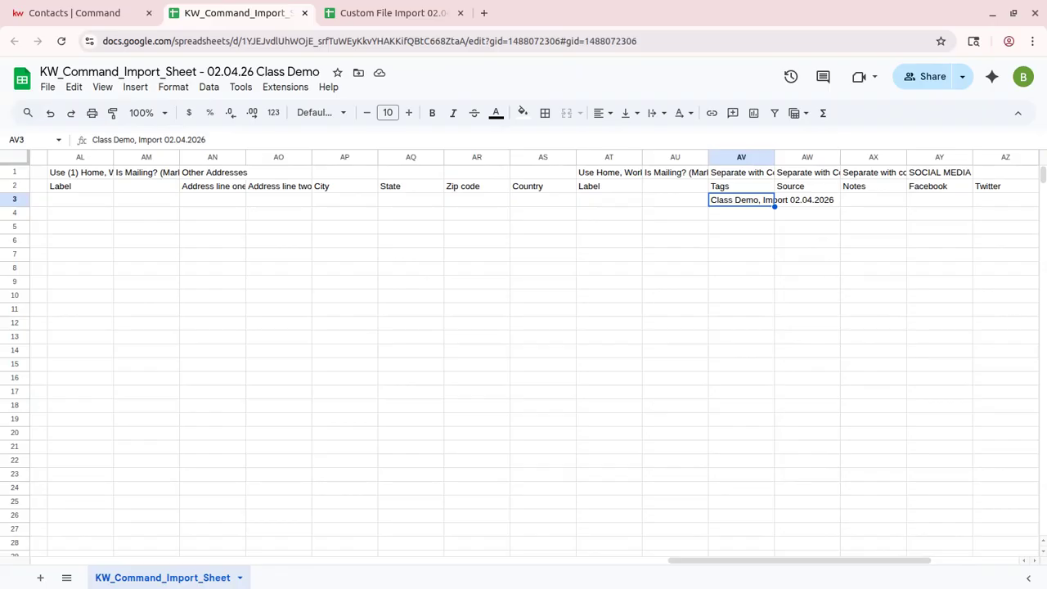
Review the Source, Notes and social media columns at the end of the template, and the contact rows at its beginning
click(810, 188)
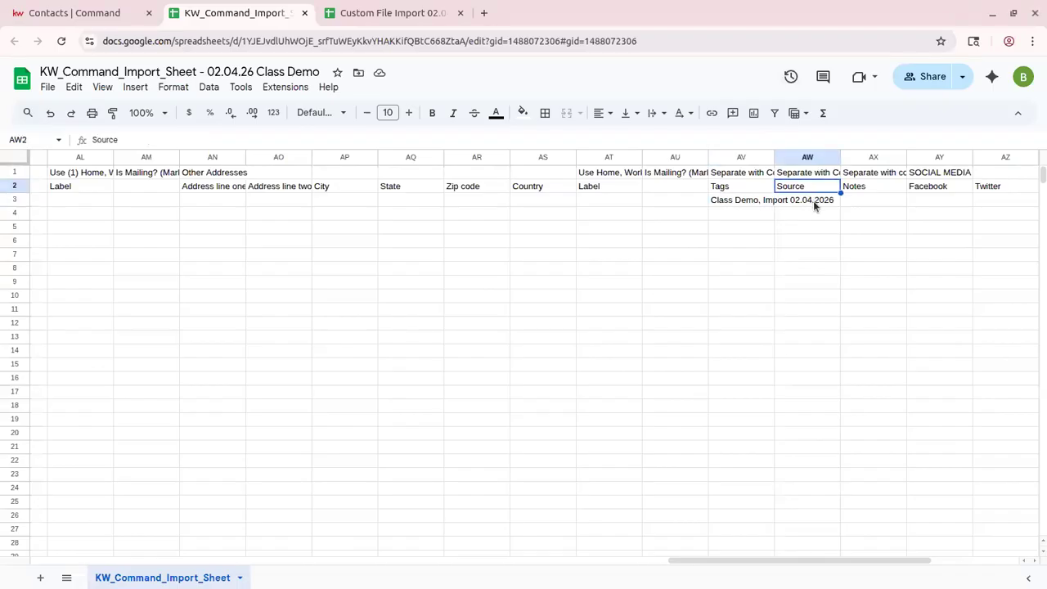
click(813, 200)
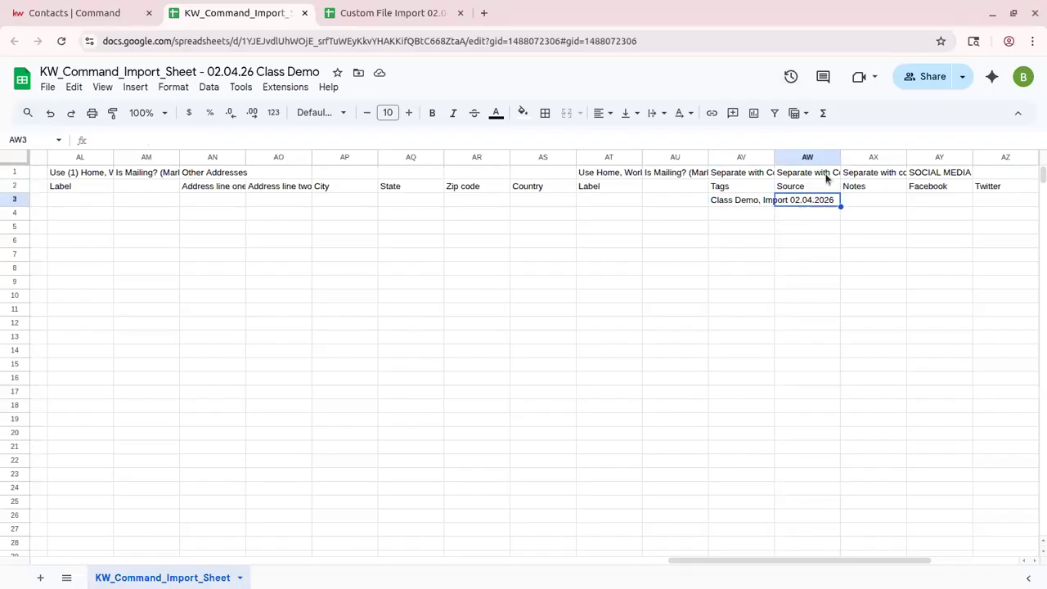
click(879, 199)
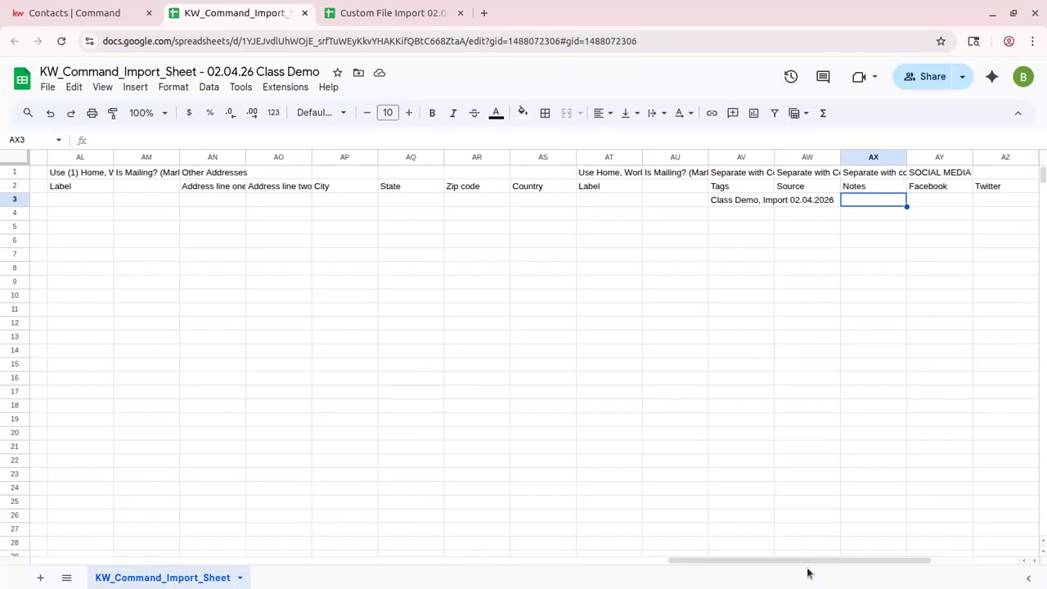
drag(807, 561, 918, 545)
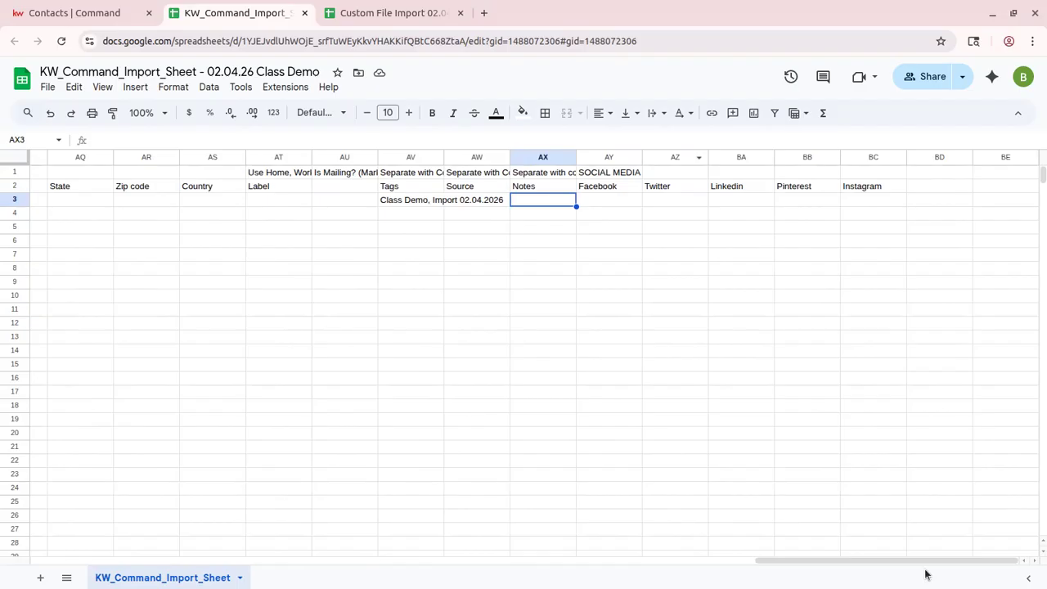
drag(816, 562, 59, 513)
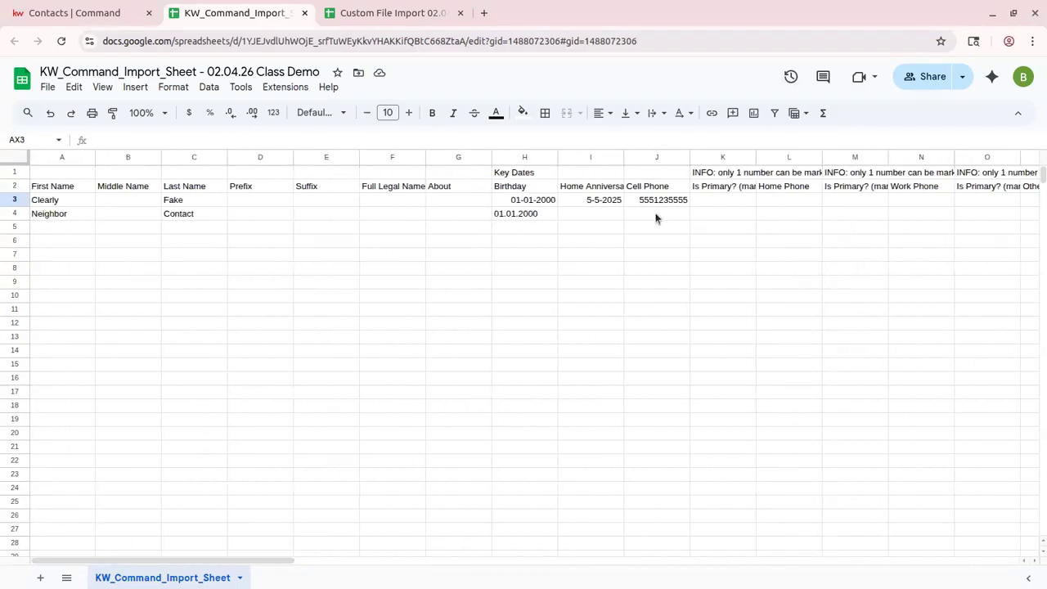
Copy the tags from row 3 to the second contact's Tags cell in row 4
drag(251, 561, 898, 465)
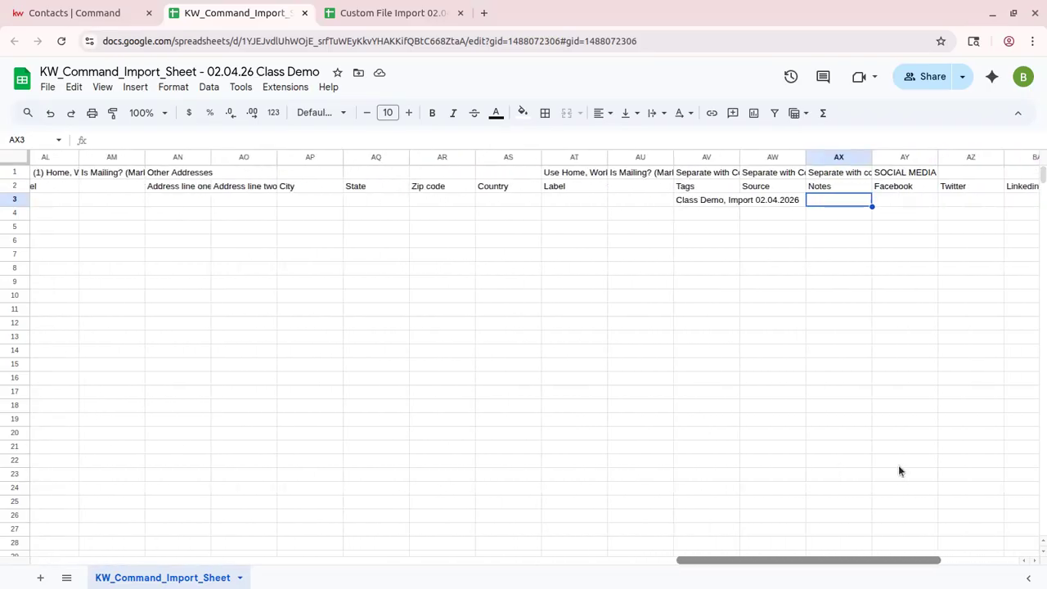
click(710, 198)
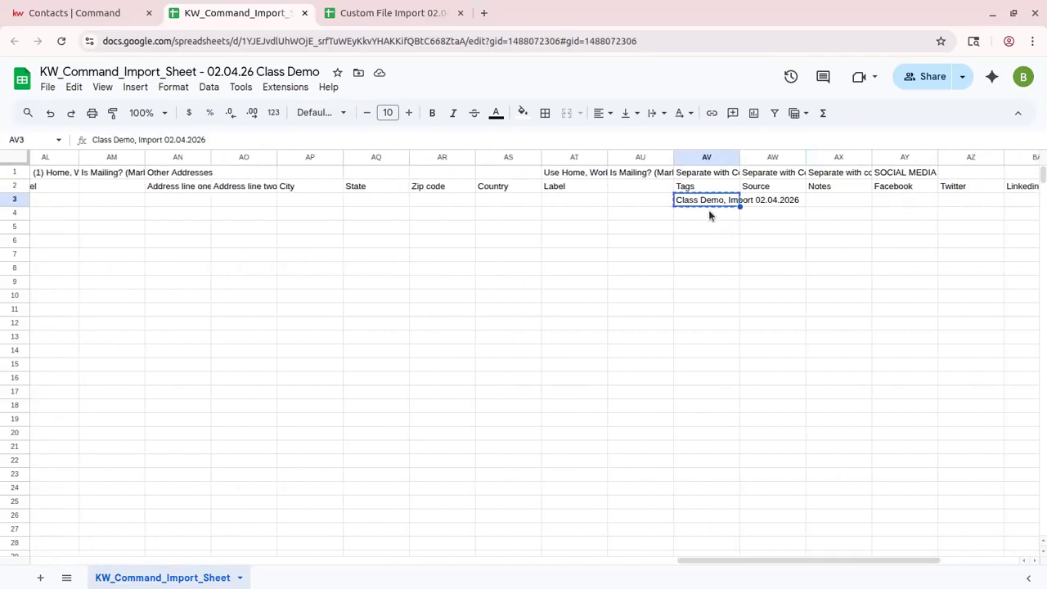
click(710, 215)
text(Class Demo, Import 02.04.2026)
click(708, 264)
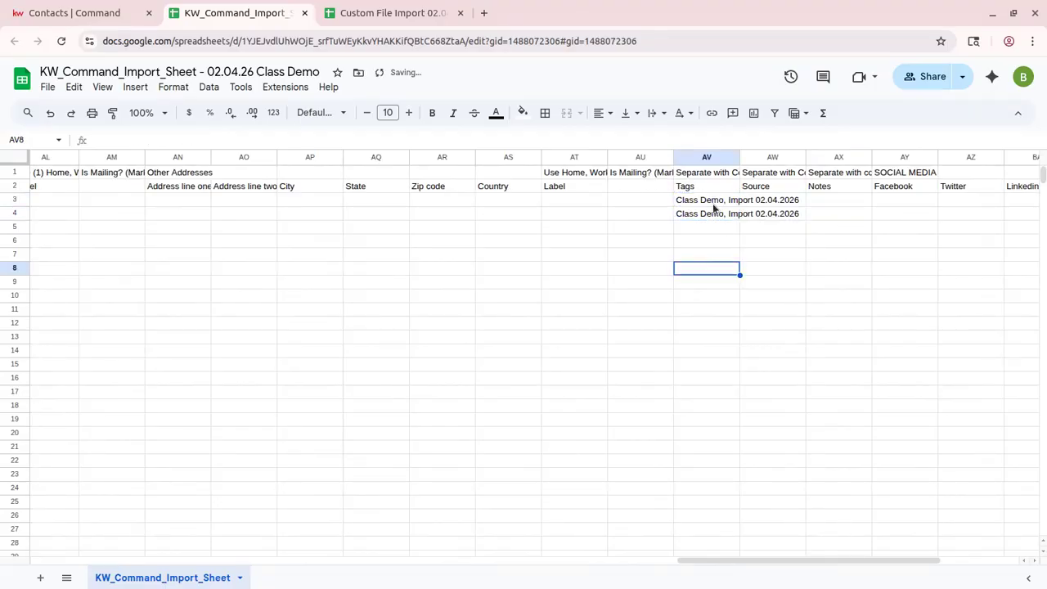
drag(711, 187, 715, 213)
click(747, 215)
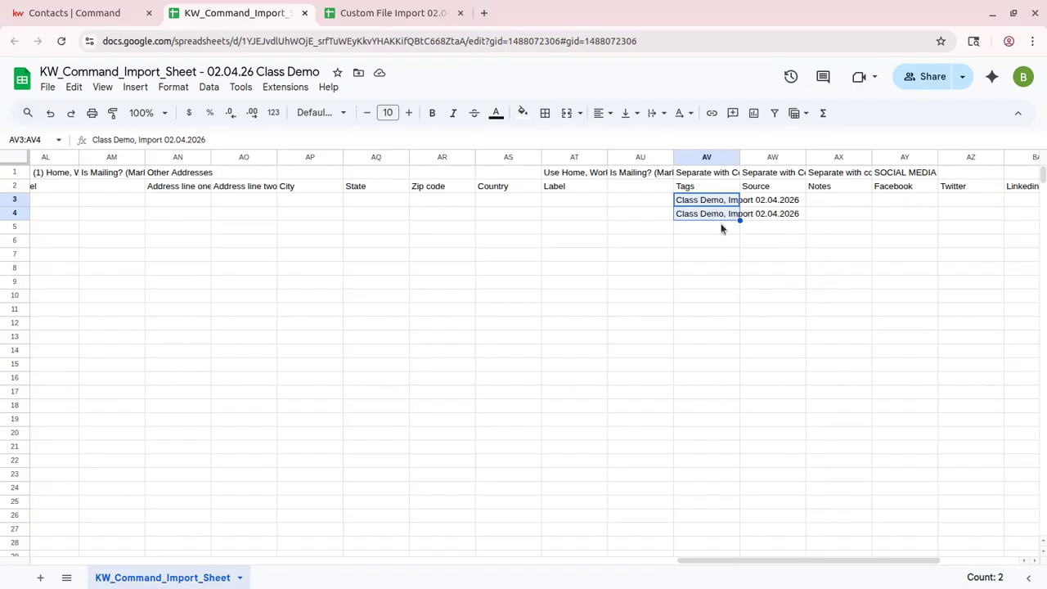
Download the completed import sheet as a Comma Separated Values (.csv) file
drag(760, 563, 84, 471)
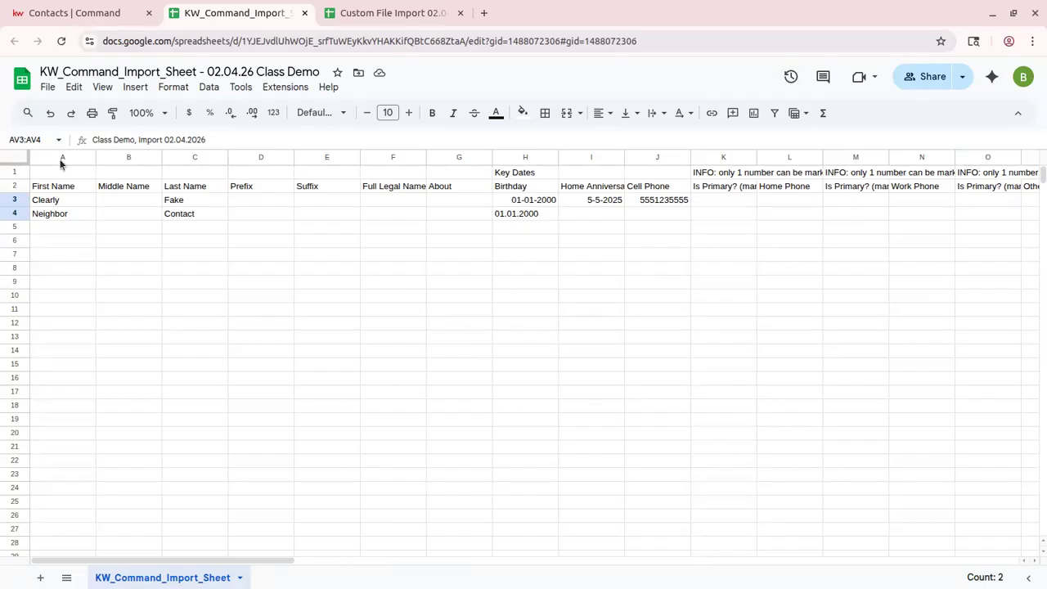
click(47, 88)
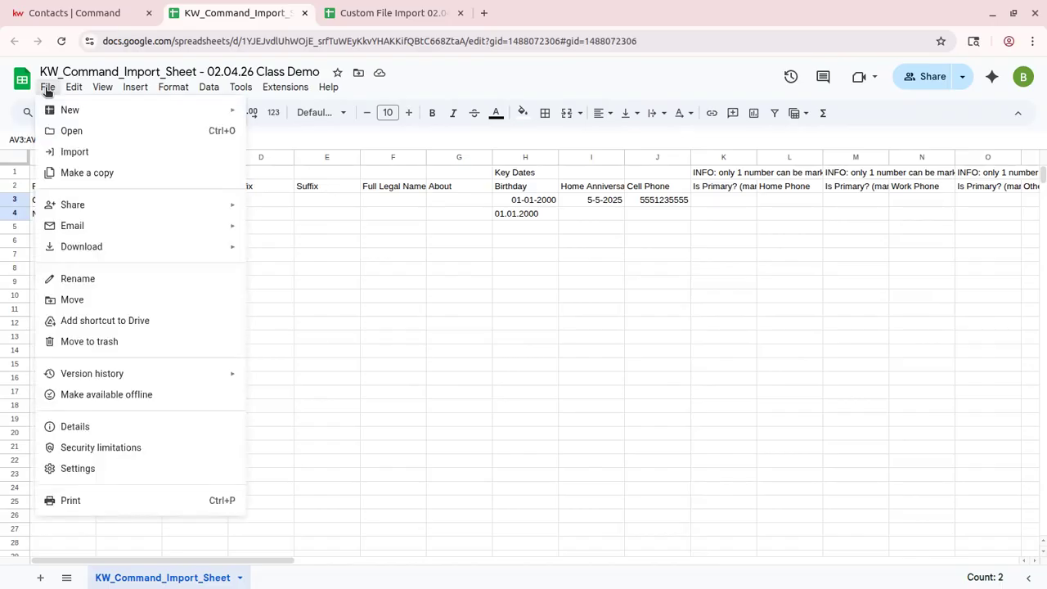
mouse_move(92, 253)
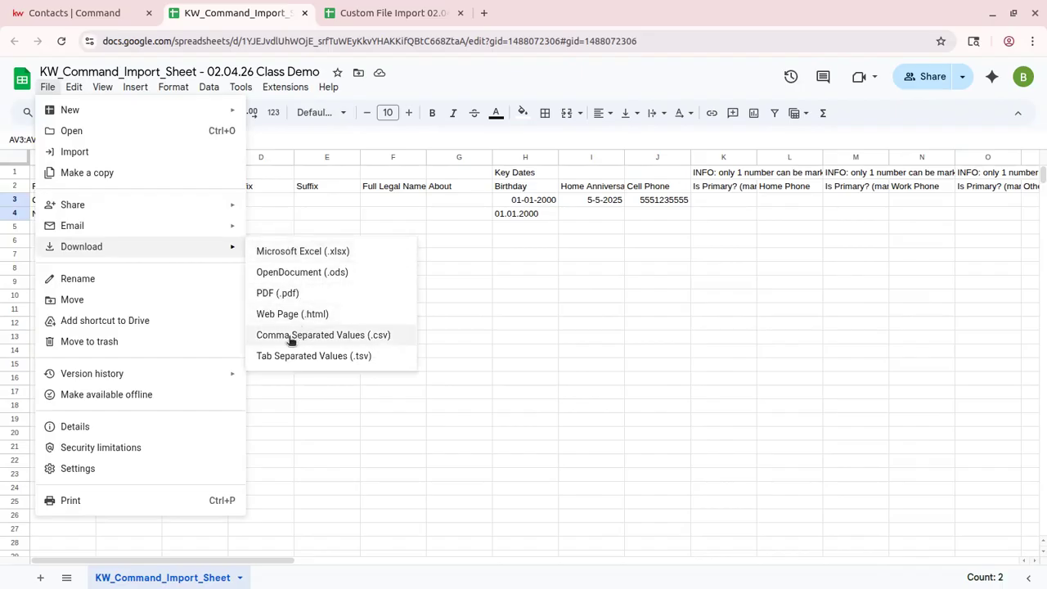
click(394, 336)
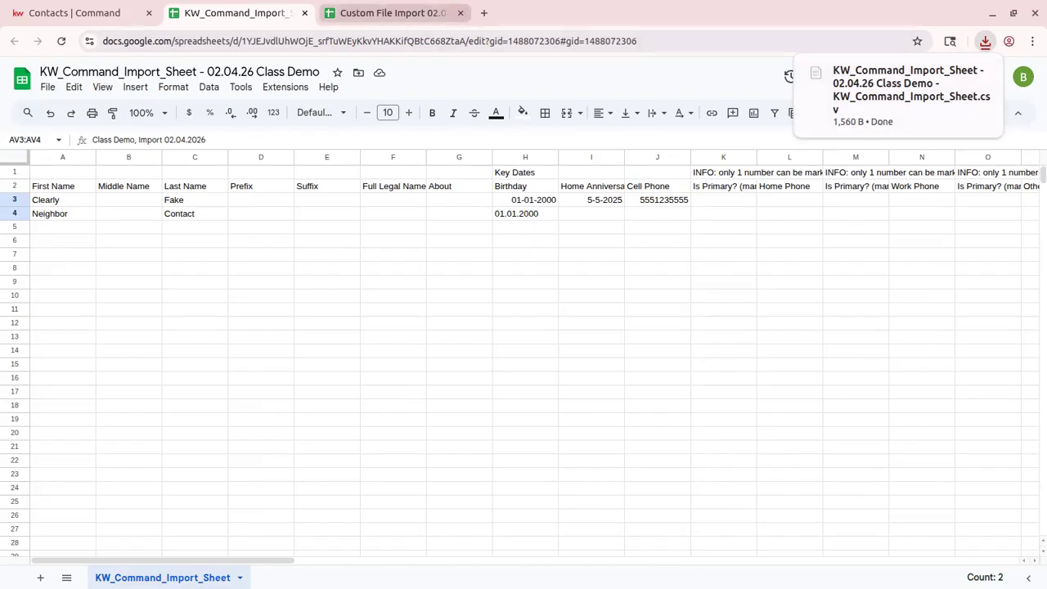
Open the Custom File Import 02.04.2026 spreadsheet and compare its header row with the Command import template
click(381, 14)
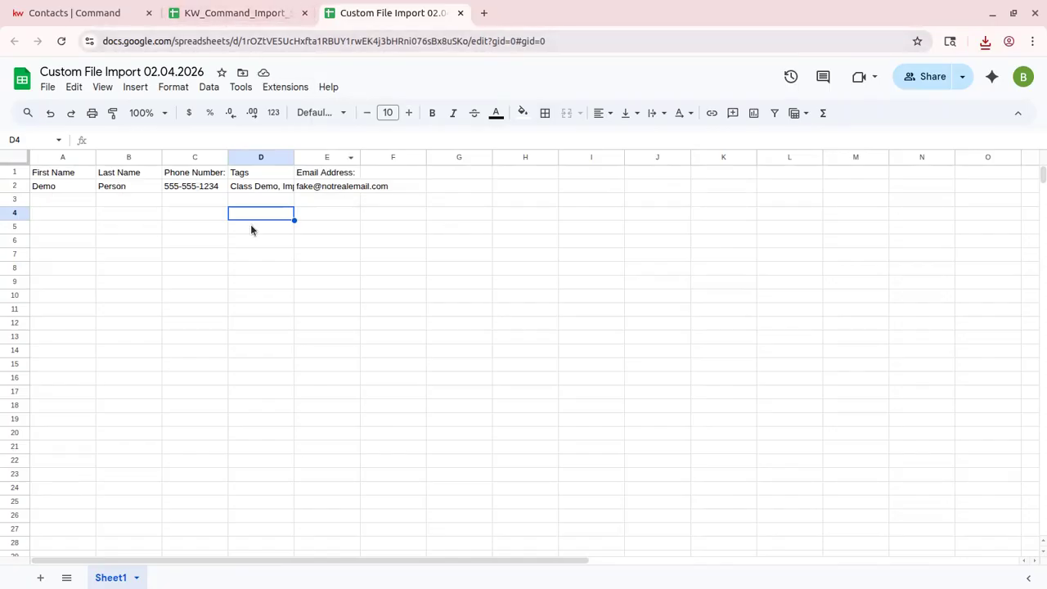
click(16, 172)
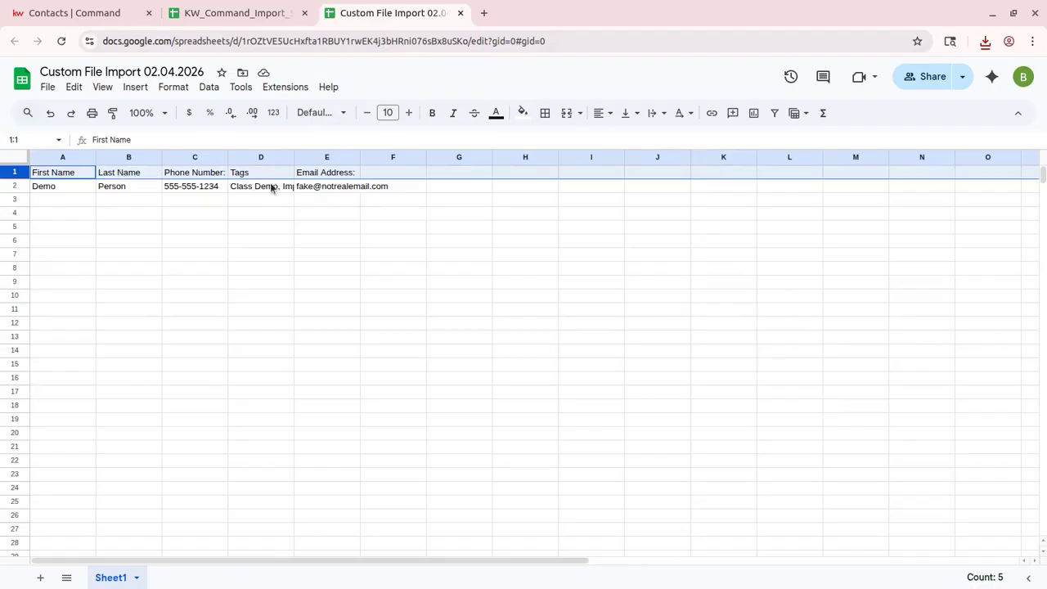
click(83, 177)
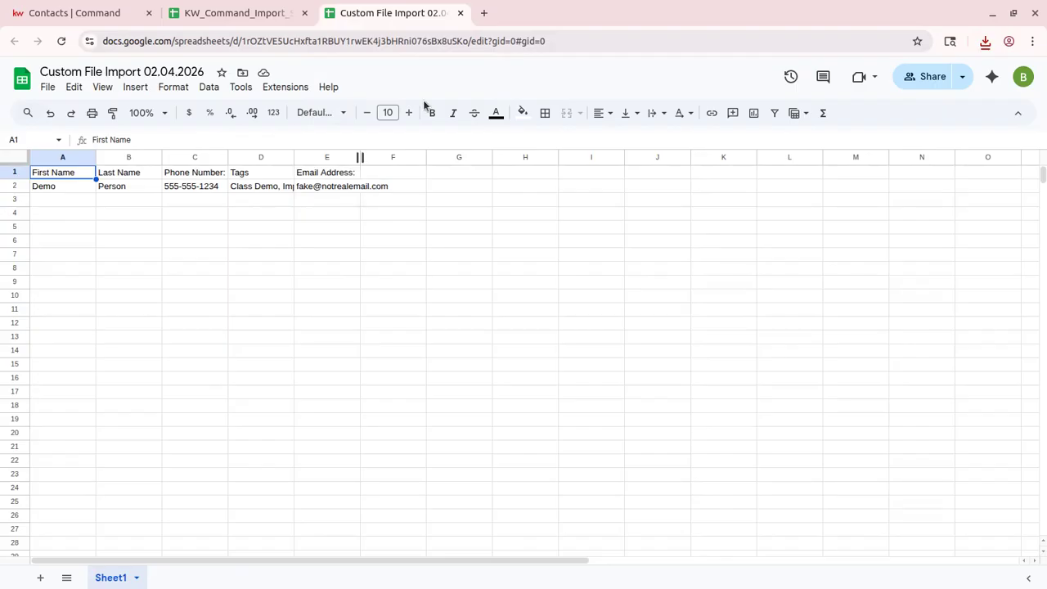
click(214, 13)
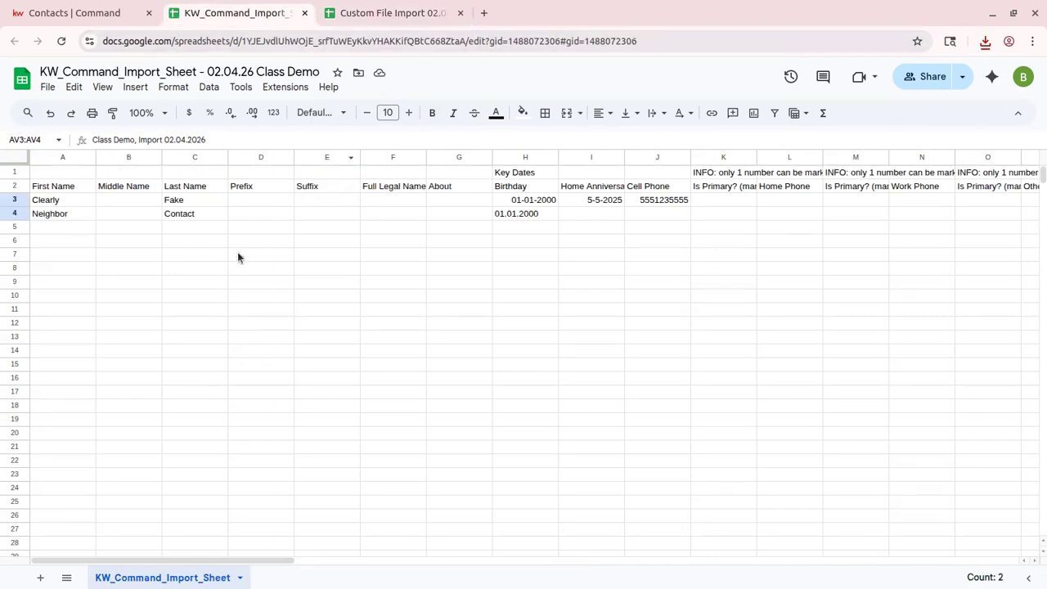
Set the first name in row 2 of the Custom File Import 02.04.2026 spreadsheet to Example
click(409, 15)
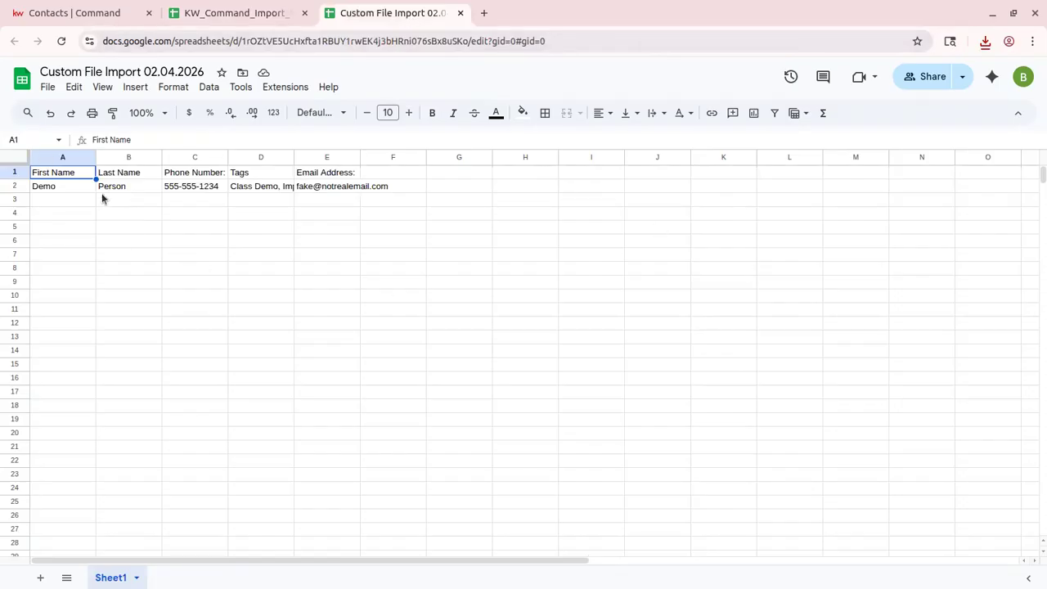
click(138, 187)
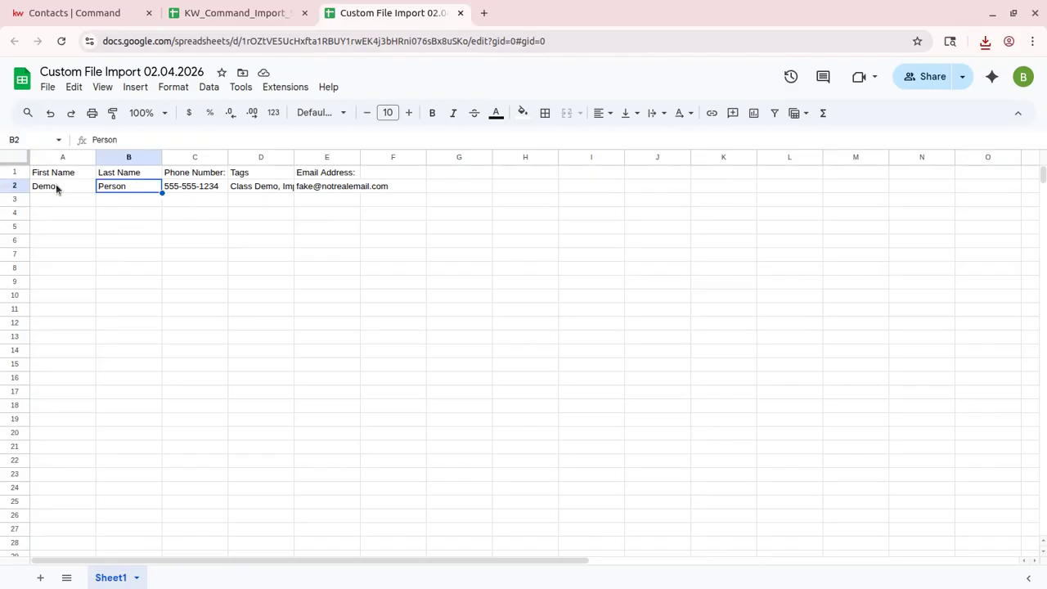
click(86, 189)
text(E)
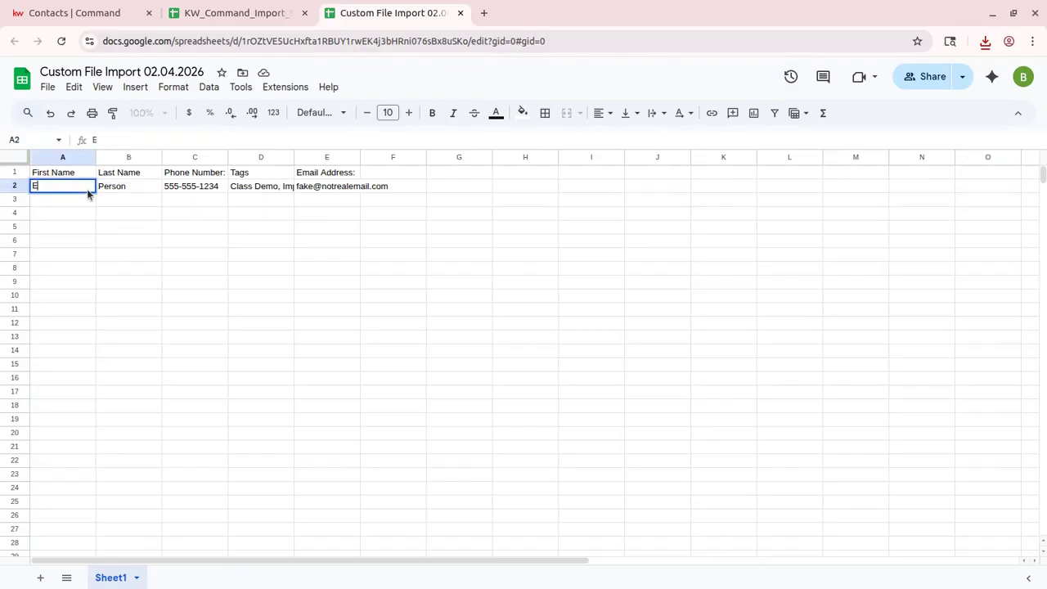
text(xample)
click(72, 201)
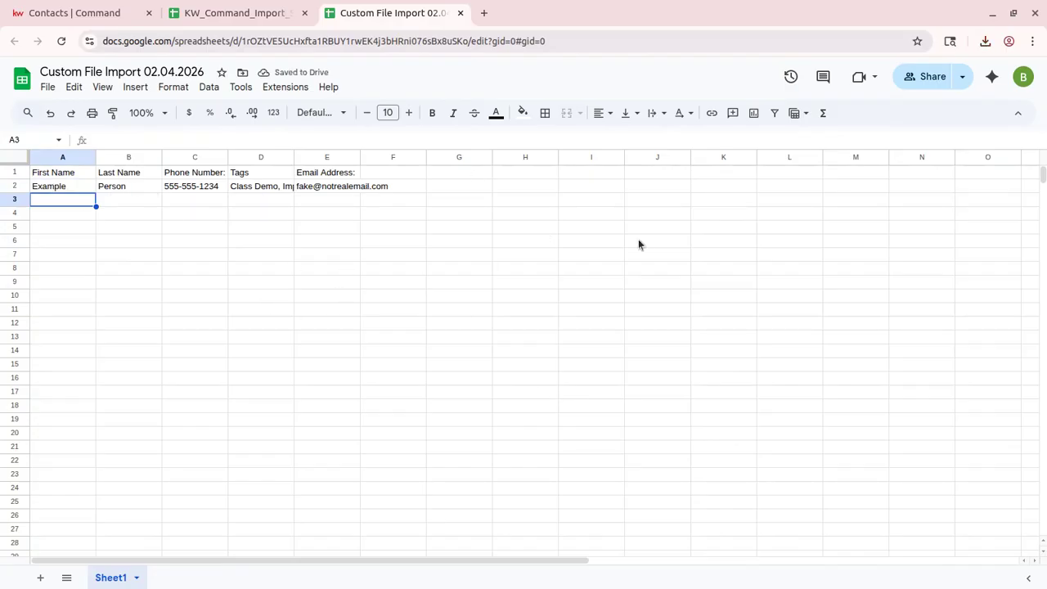
click(47, 87)
click(135, 87)
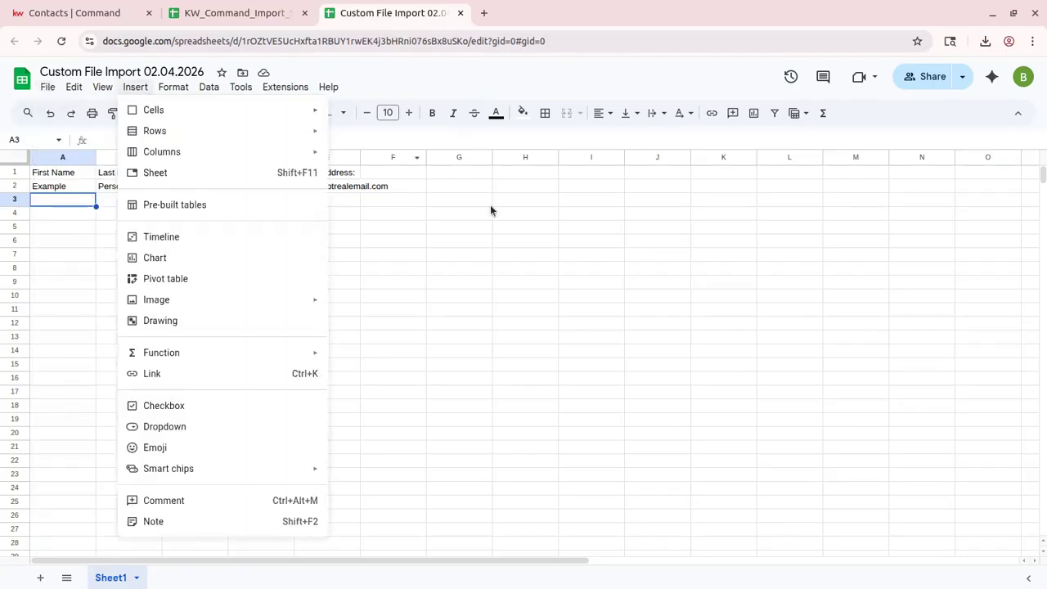
click(490, 210)
click(392, 173)
click(459, 186)
click(483, 175)
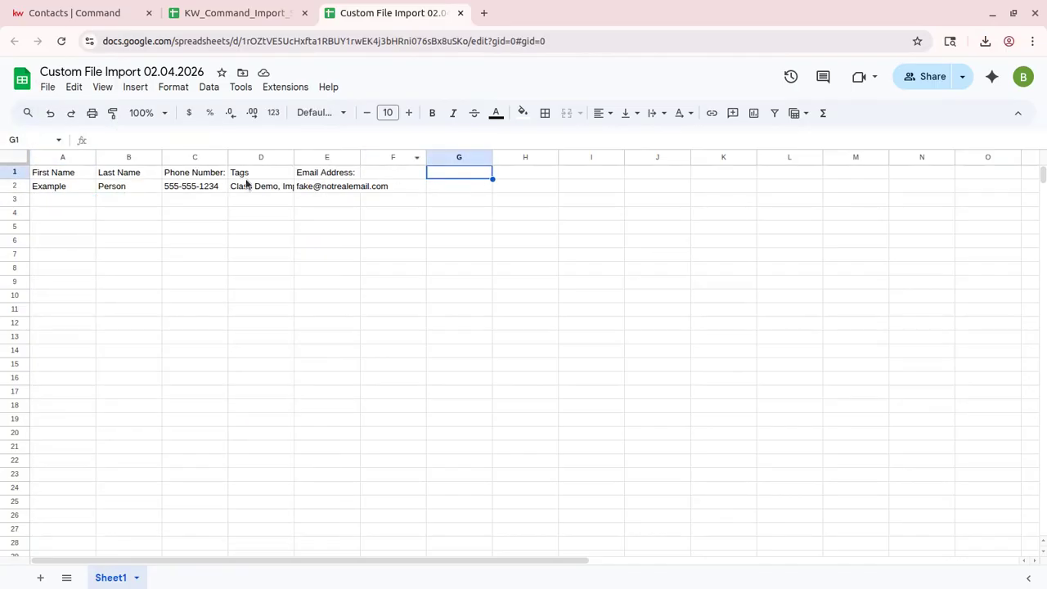
Add a second contact in row 3 with Neighbor as both the first name and the last name
click(270, 187)
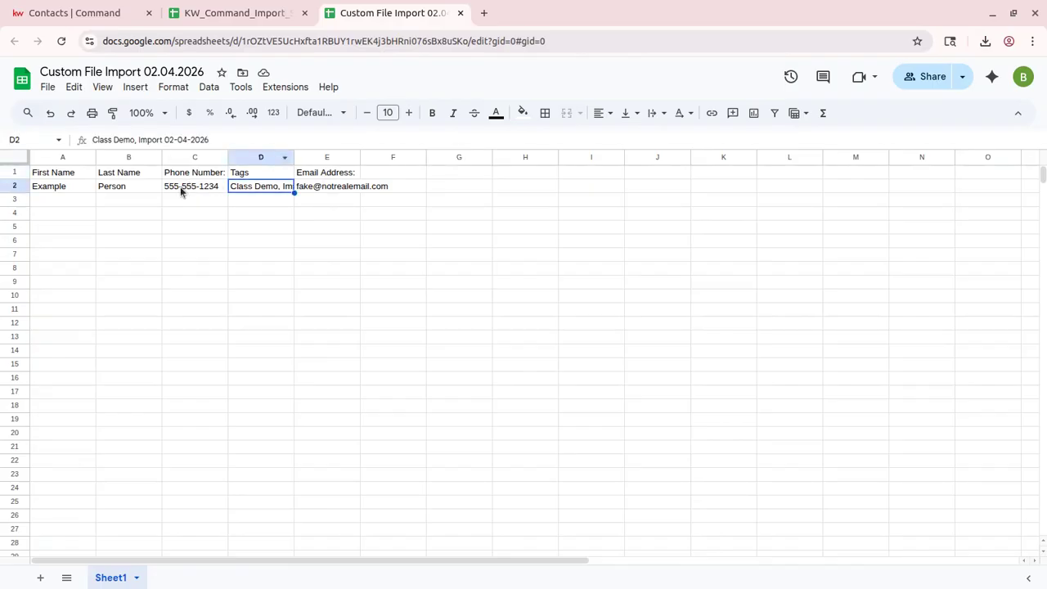
click(57, 205)
text(Neighbor)
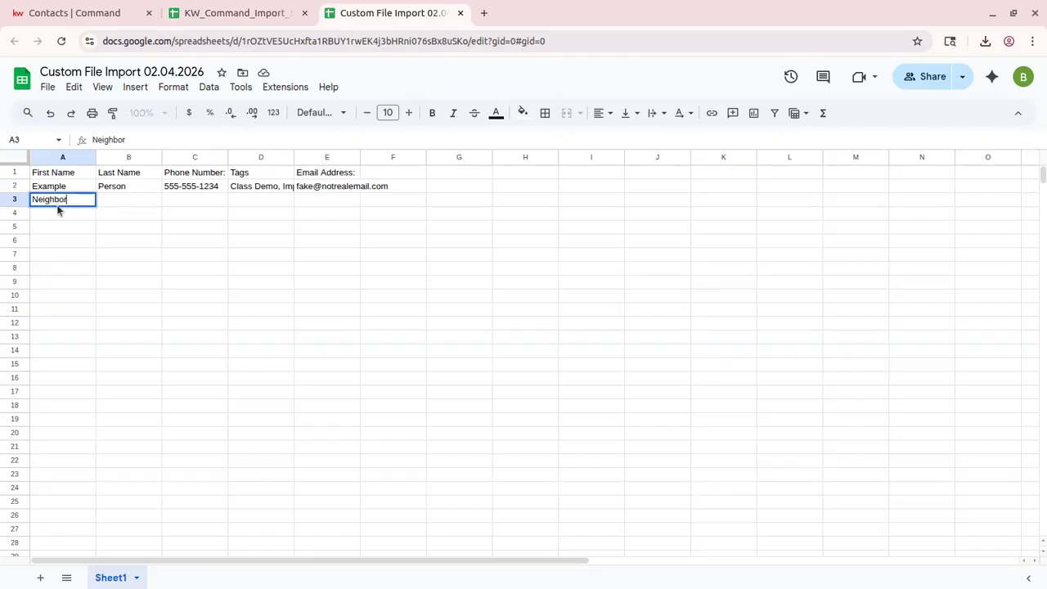
key(Tab)
text(Neighboer)
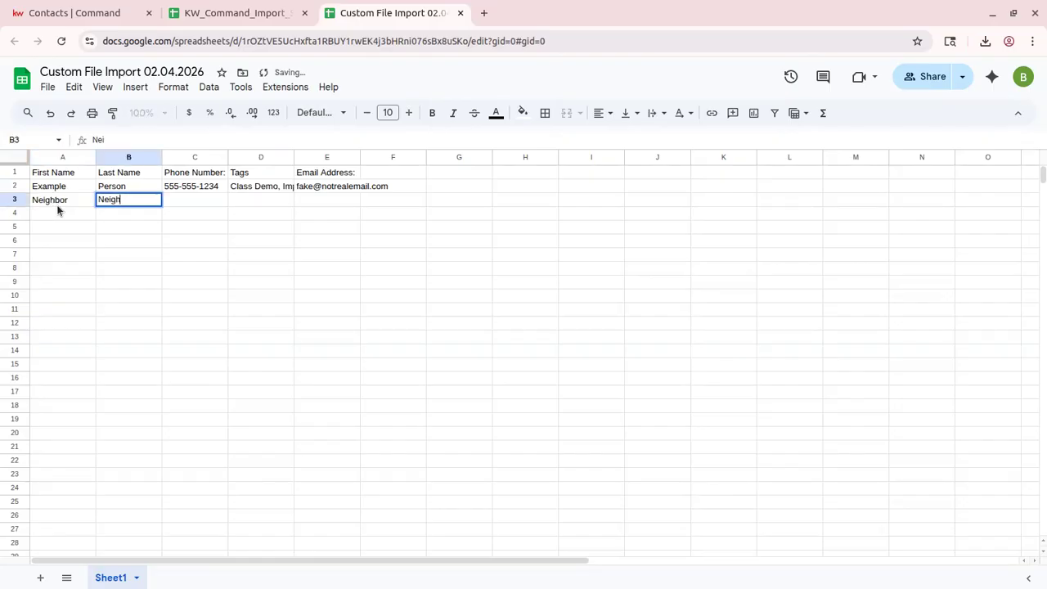
key(BackSpace)
key(BackSpace)
text(r)
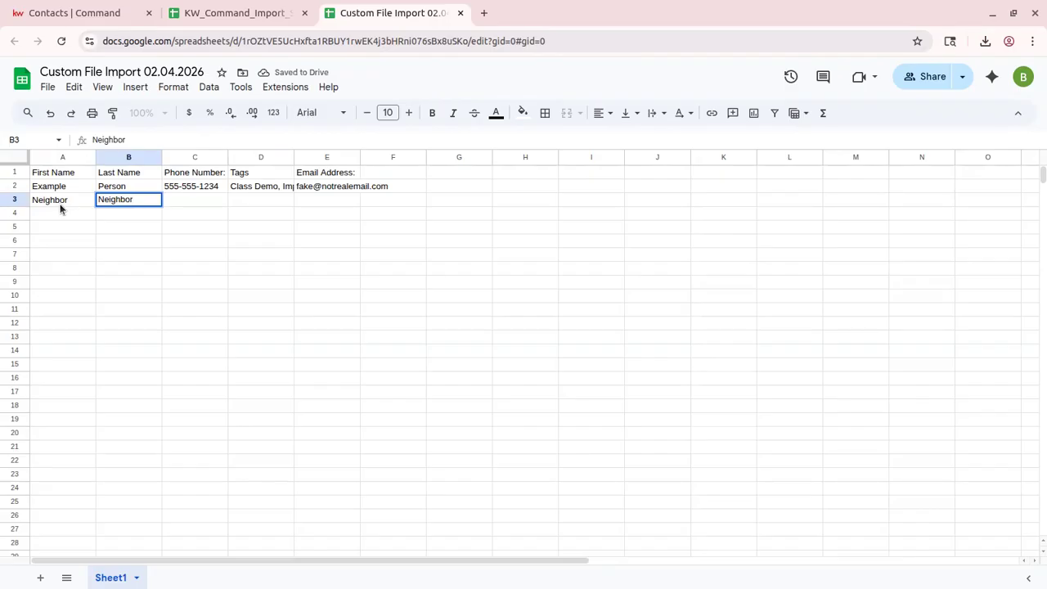
key(Tab)
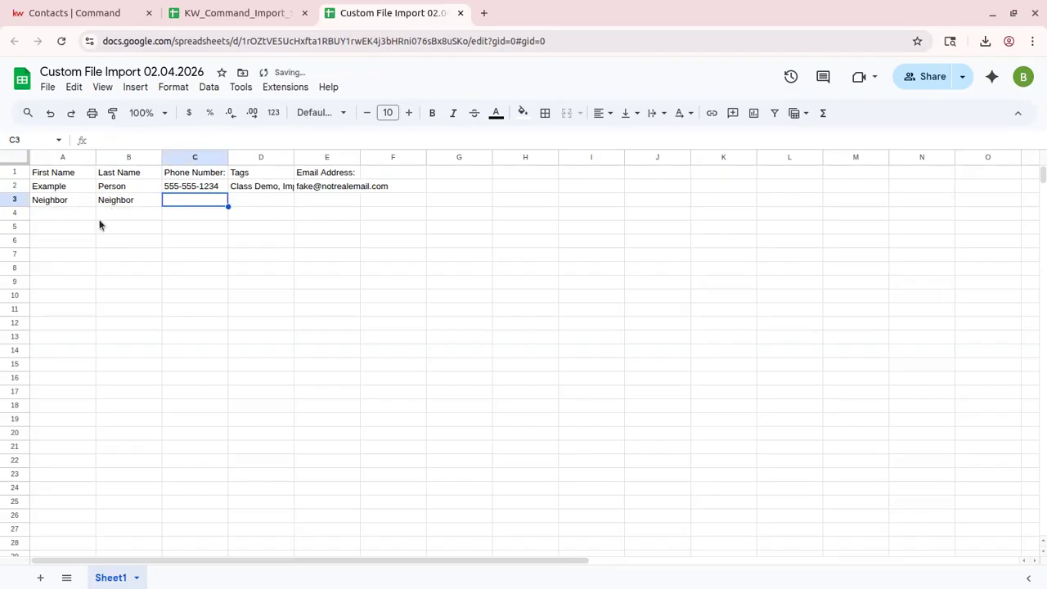
key(Return)
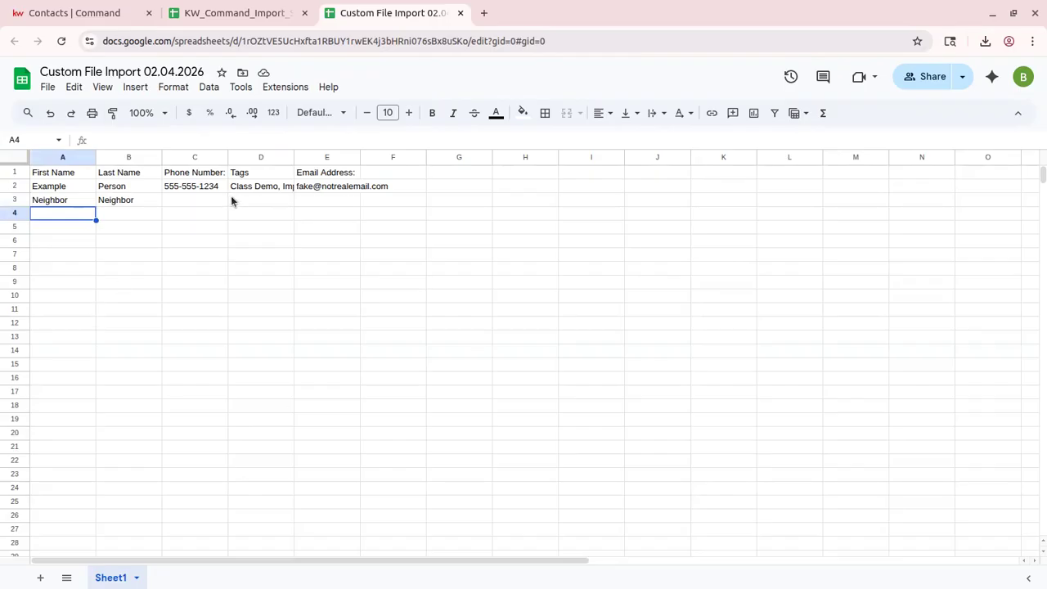
Download the Custom File Import 02.04.2026 spreadsheet as a Comma Separated Values (.csv) file
click(49, 86)
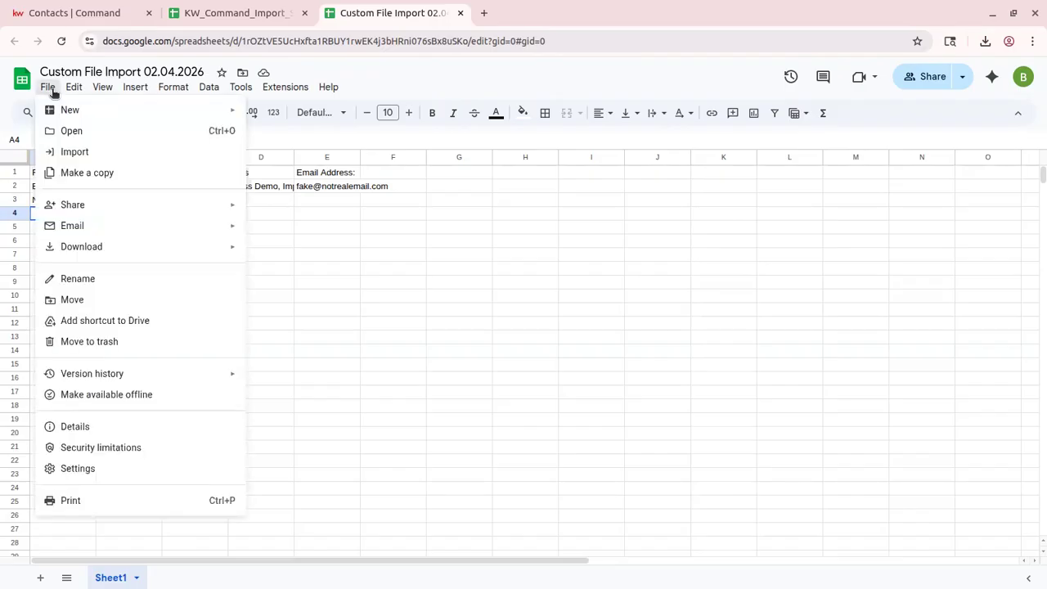
mouse_move(227, 246)
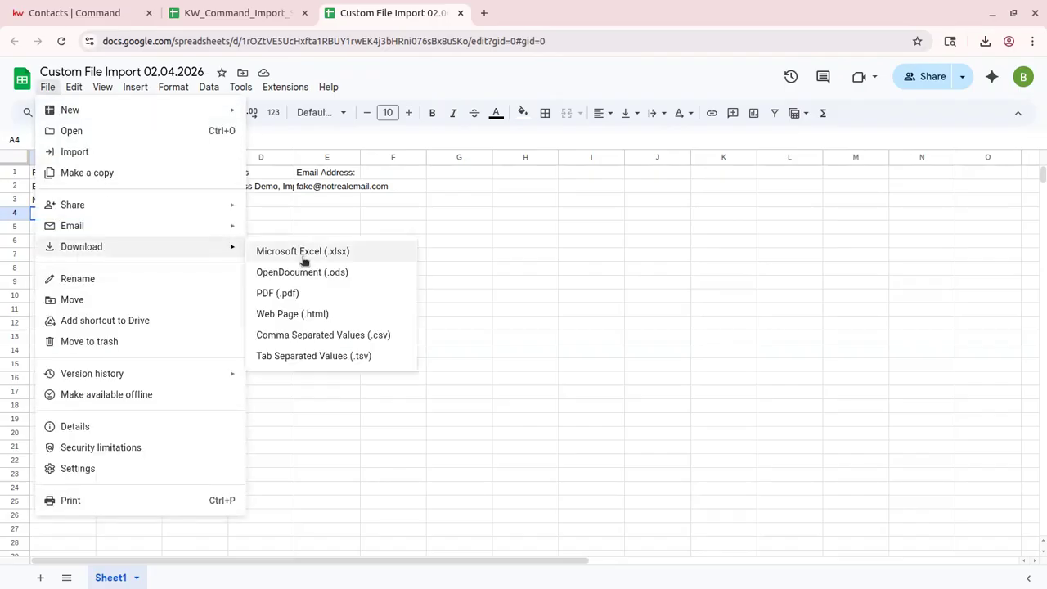
click(343, 335)
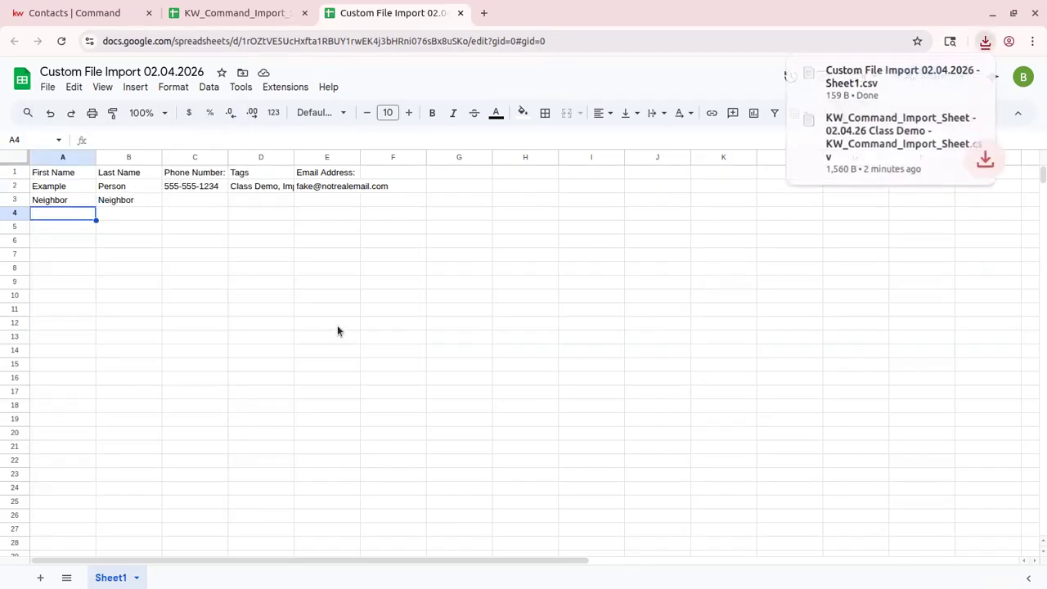
Switch to Command, upload the downloaded KW_Command_Import_Sheet 02.04.26 Class Demo CSV from the recent downloads, and continue to the import review
click(57, 24)
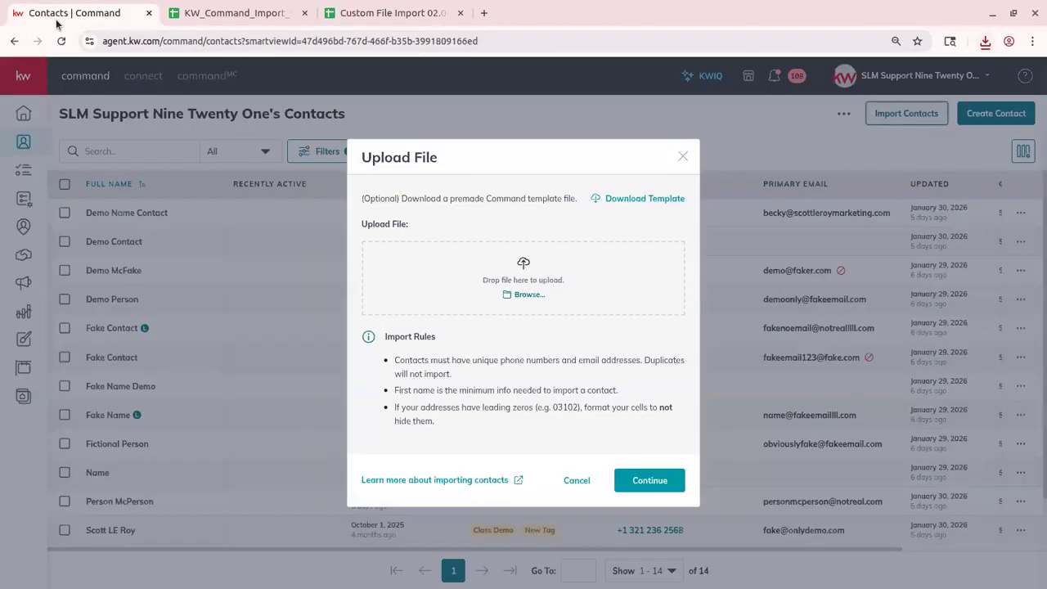
click(984, 41)
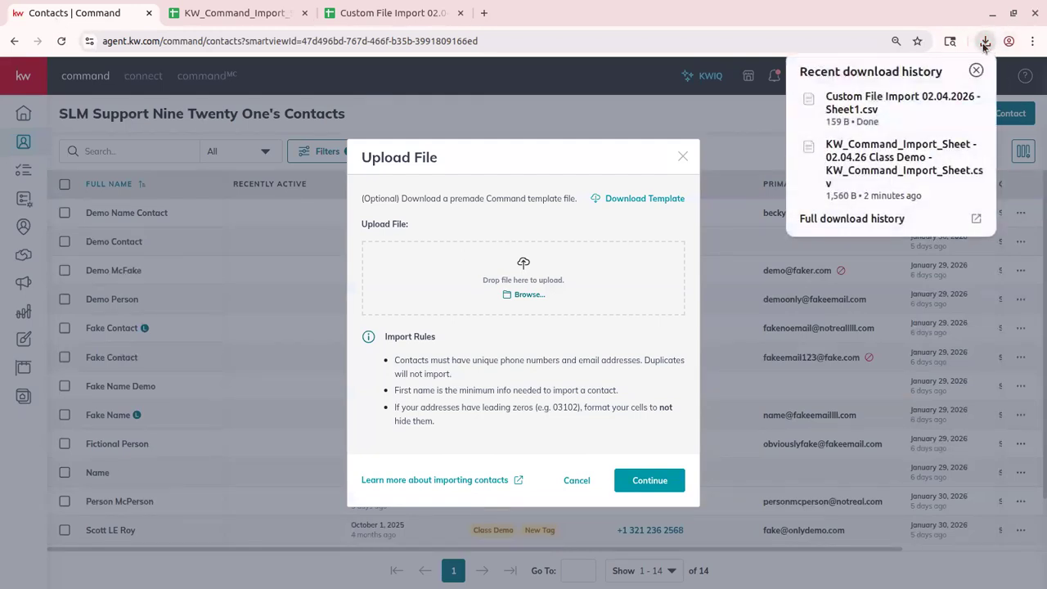
drag(873, 163, 545, 276)
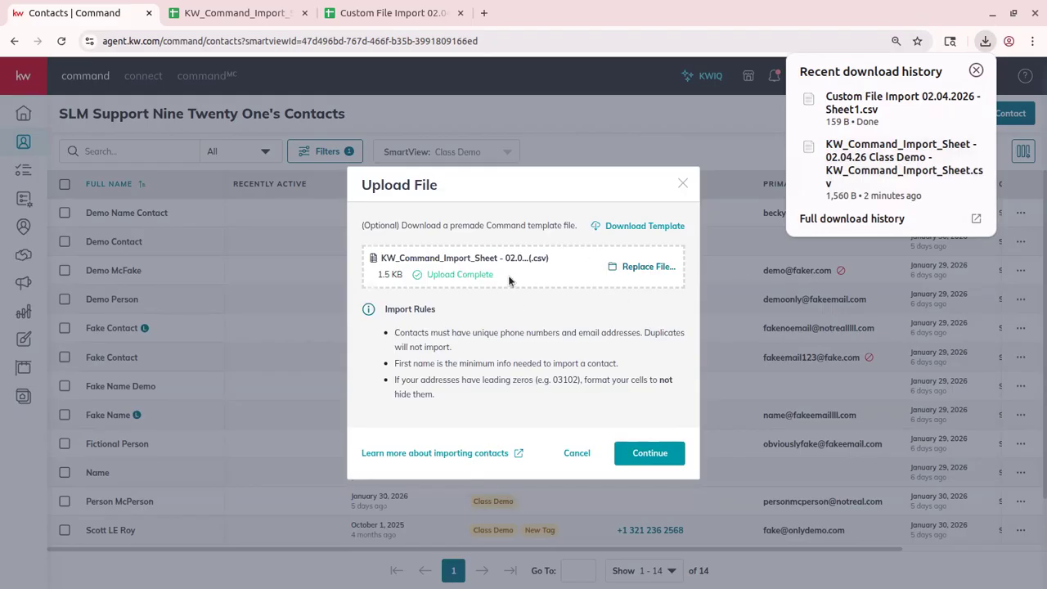
click(525, 302)
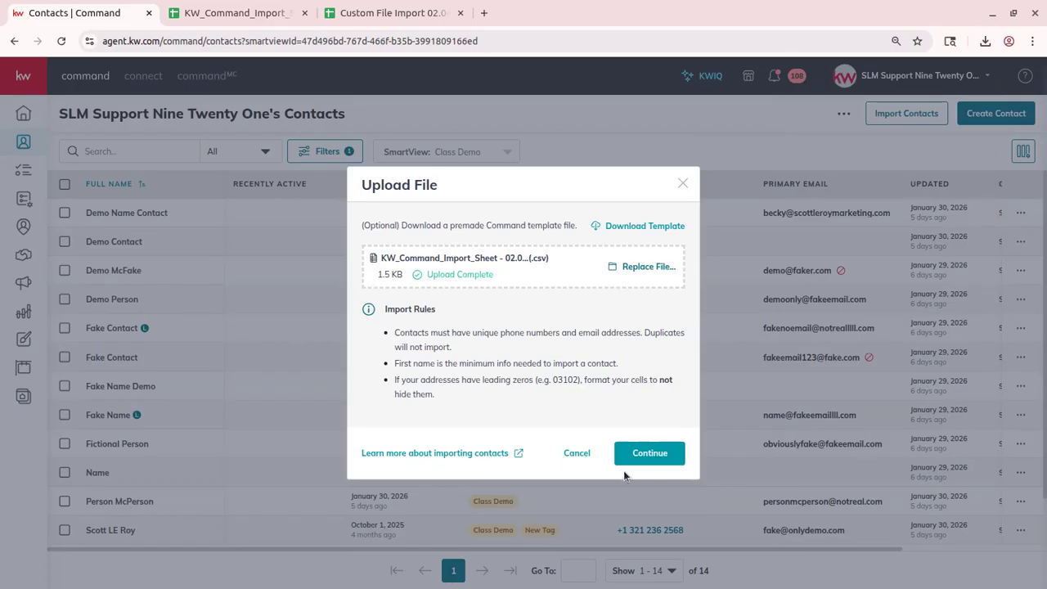
click(649, 453)
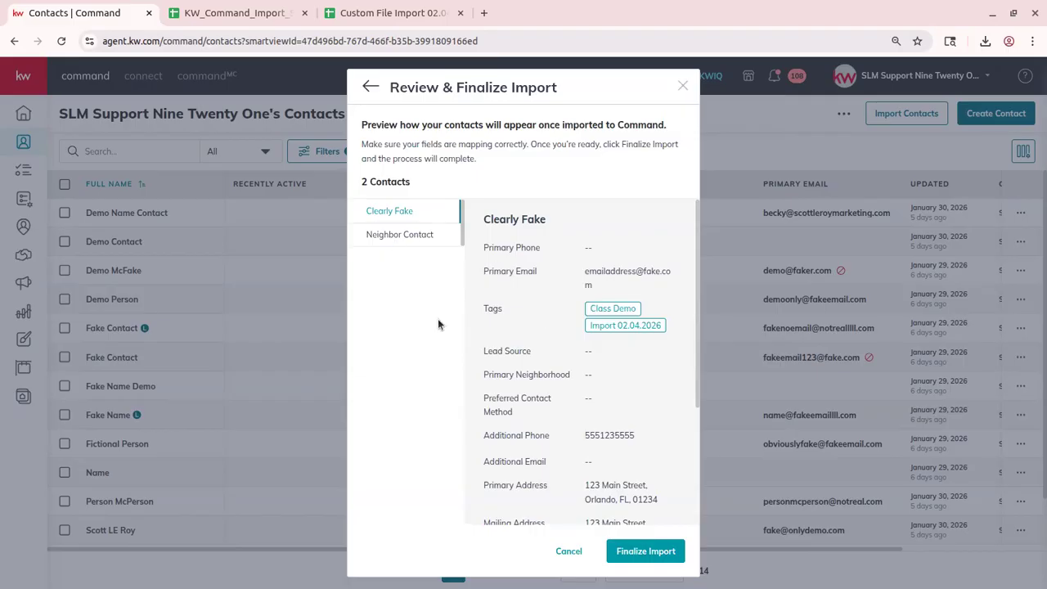
Examine the previewed field mapping of both contacts, including tags, phone, addresses, birthday and home anniversary
scroll(566, 299, down, 3)
scroll(567, 298, up, 3)
scroll(606, 433, down, 5)
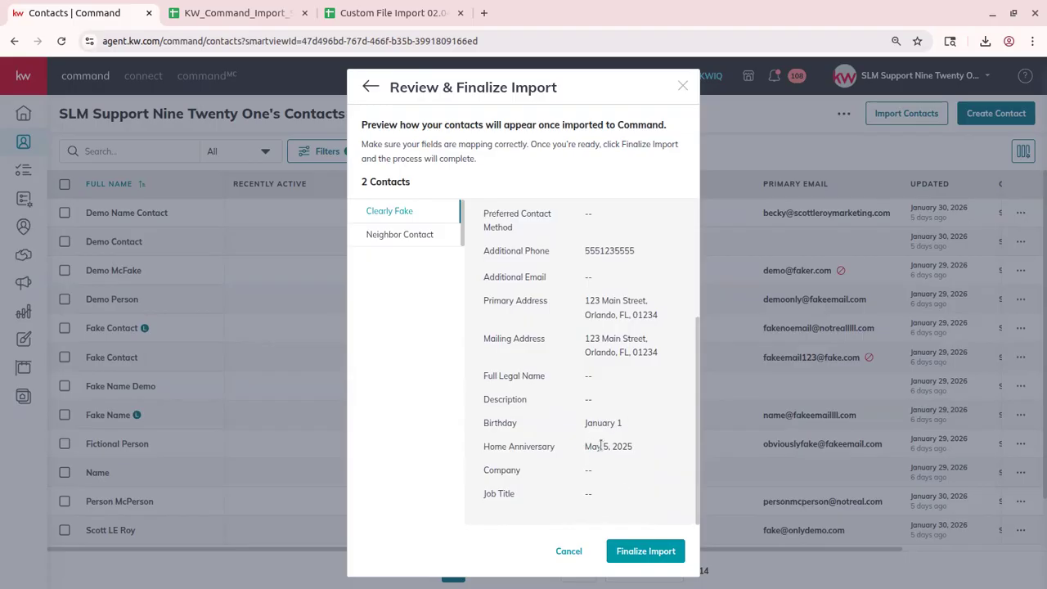
scroll(604, 438, up, 5)
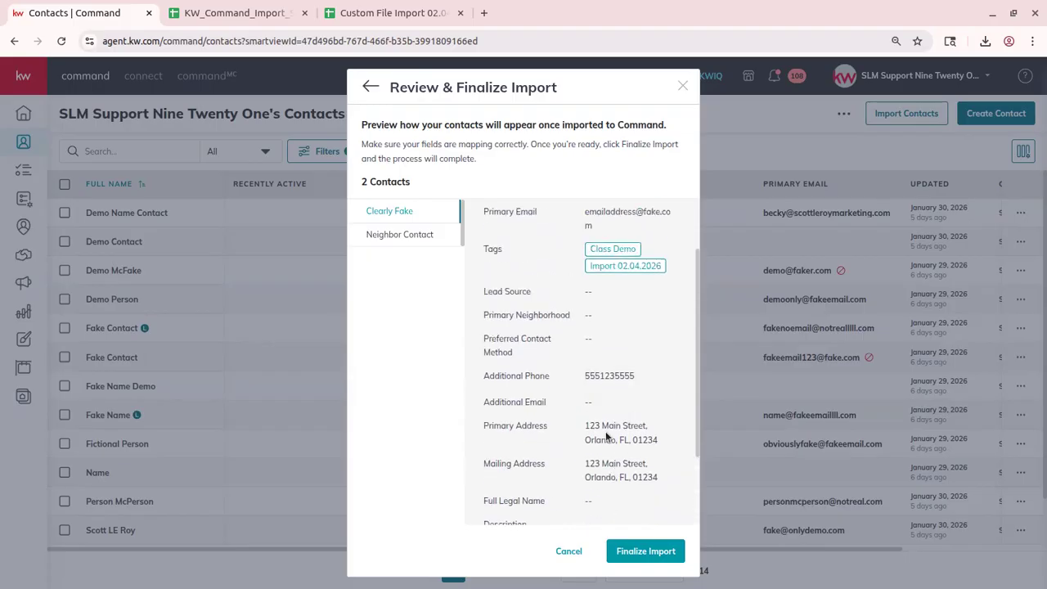
click(399, 239)
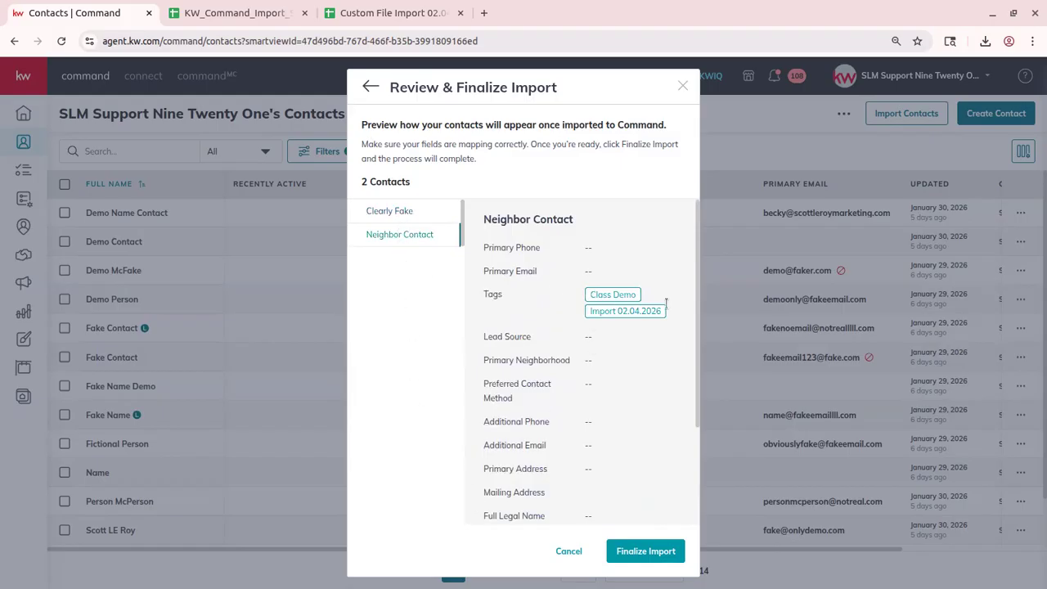
scroll(655, 311, down, 3)
scroll(580, 466, up, 3)
Finalize the import, return to Contacts and refresh the contact list
click(638, 551)
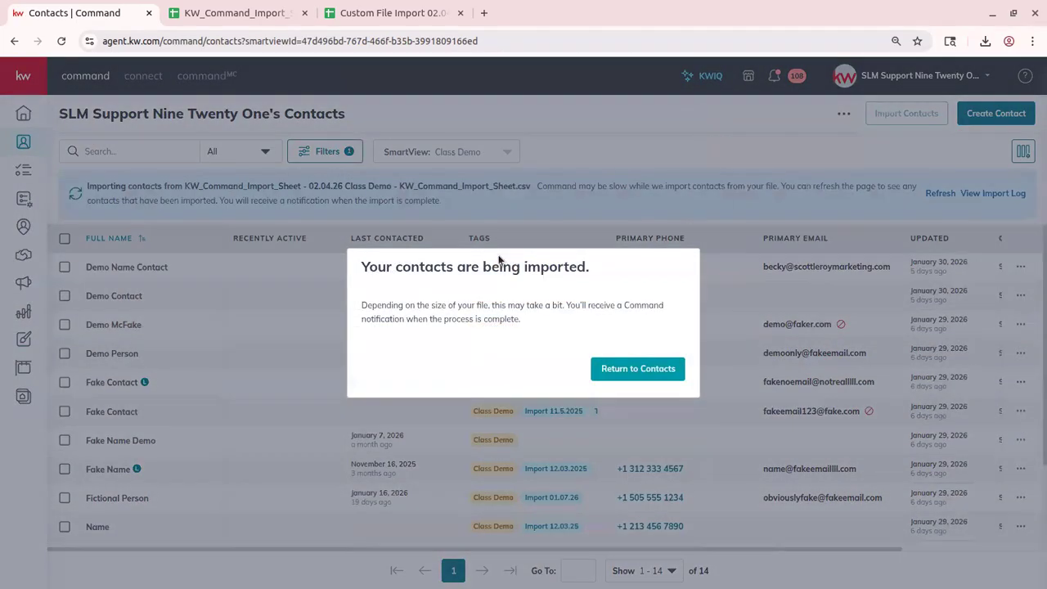
click(643, 371)
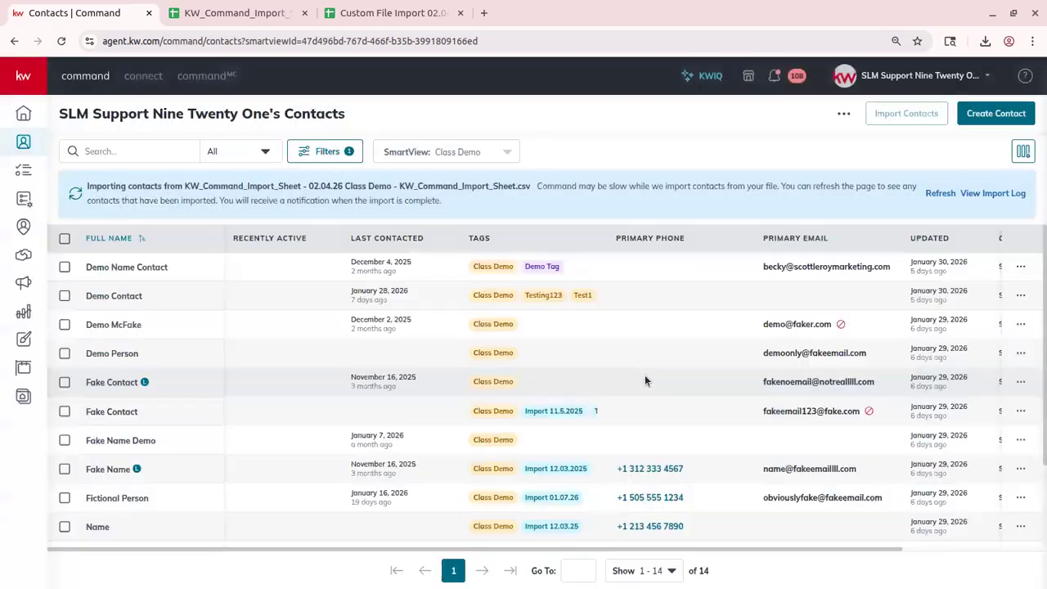
click(943, 194)
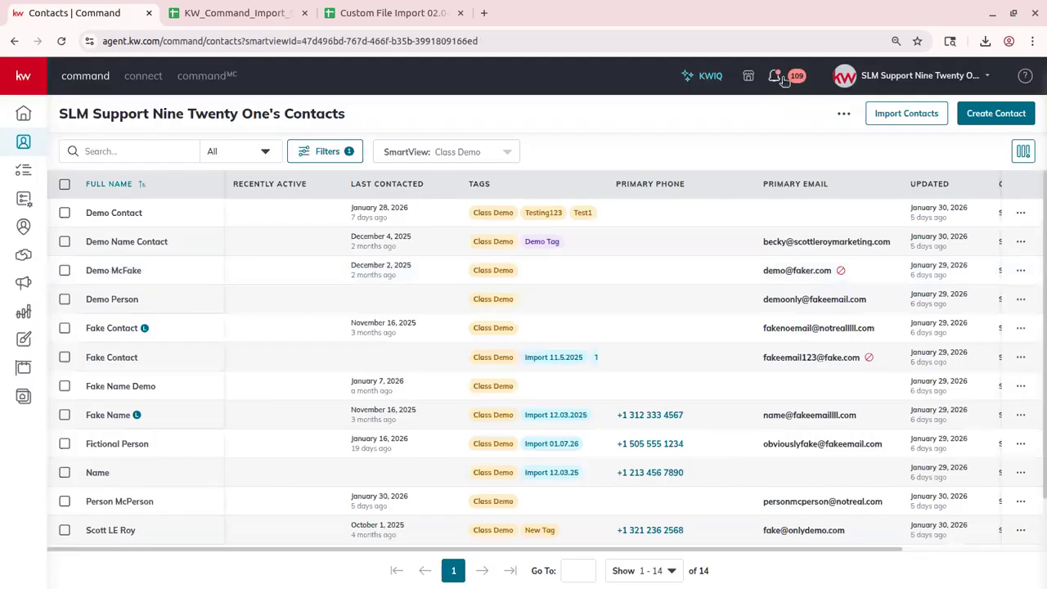
Download the log from the Contact Import notification and open it in LibreOffice Calc with the default text import settings
click(777, 77)
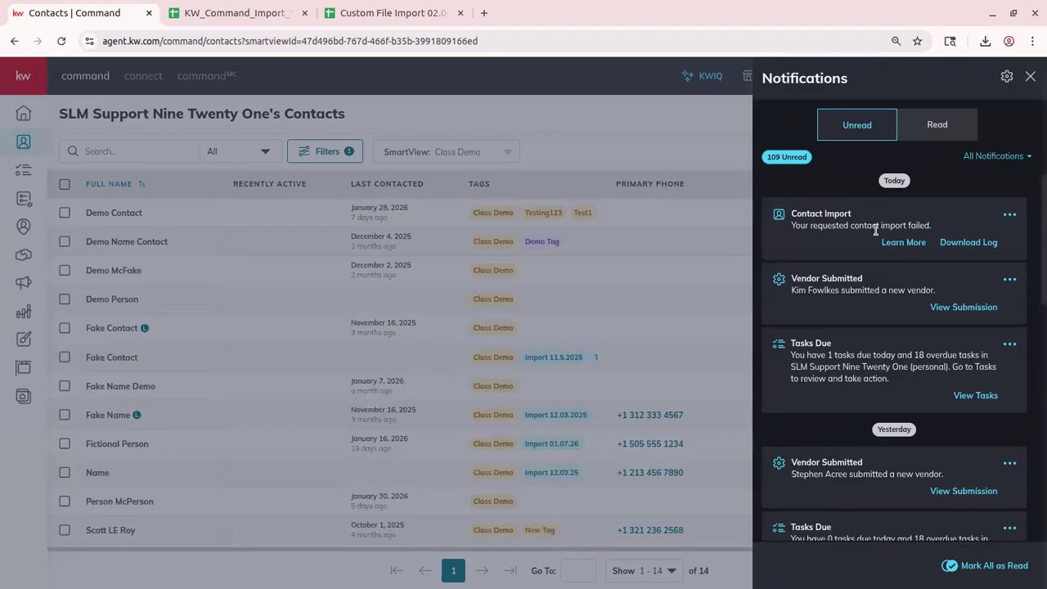
click(980, 248)
click(893, 94)
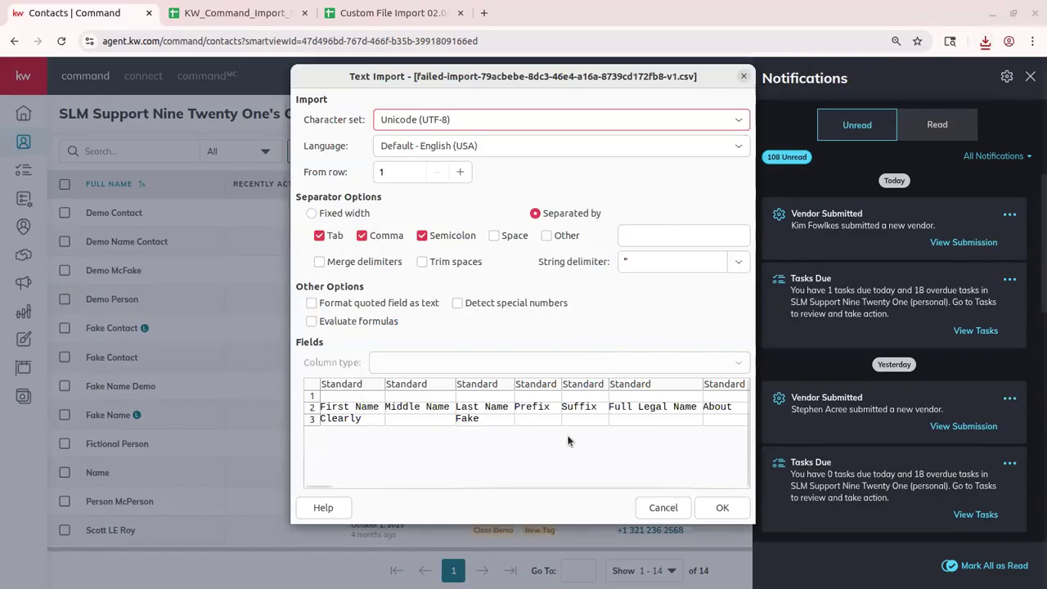
click(710, 513)
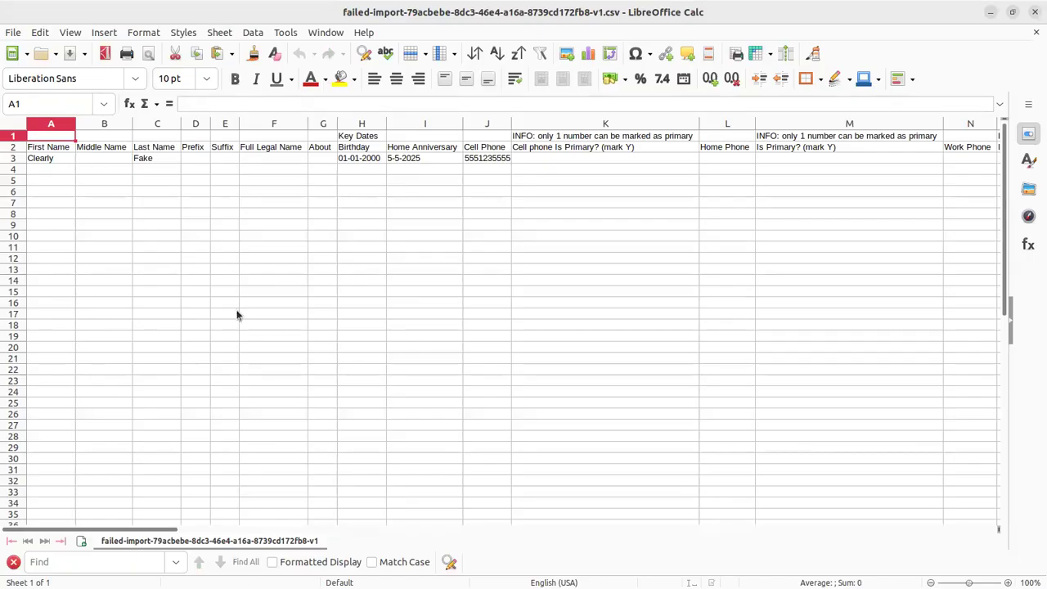
Examine the contact in row 3 across to its Validation Error column, and close the log and the notifications
click(13, 158)
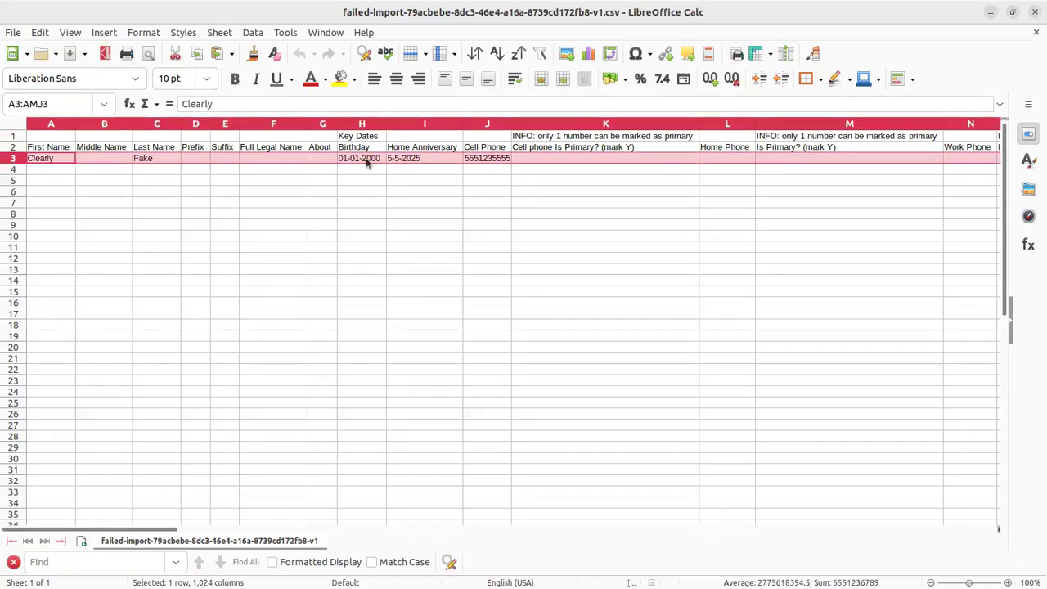
drag(151, 530, 781, 458)
click(547, 158)
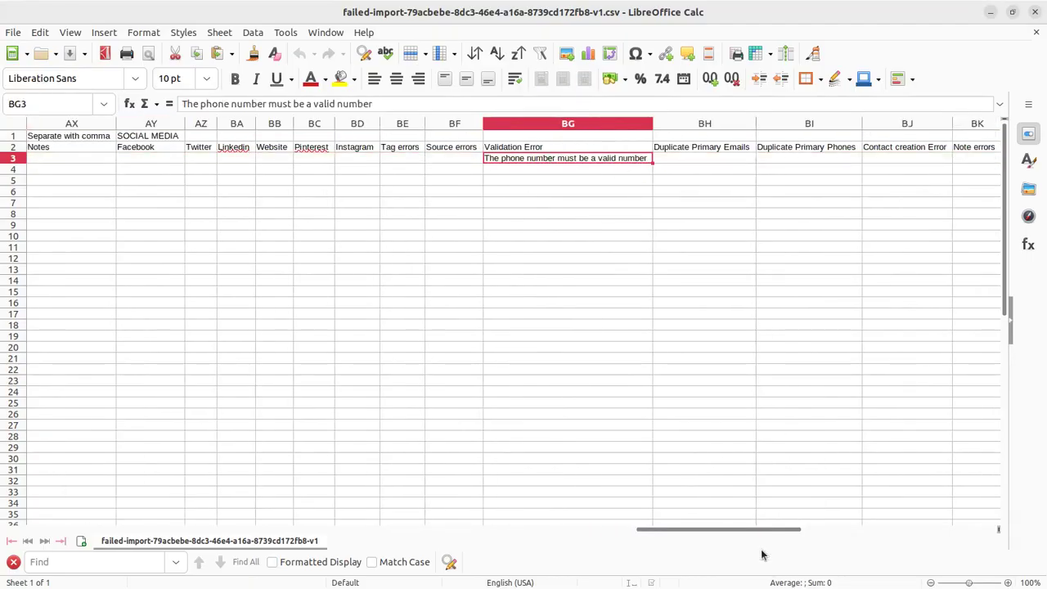
drag(778, 529, 734, 494)
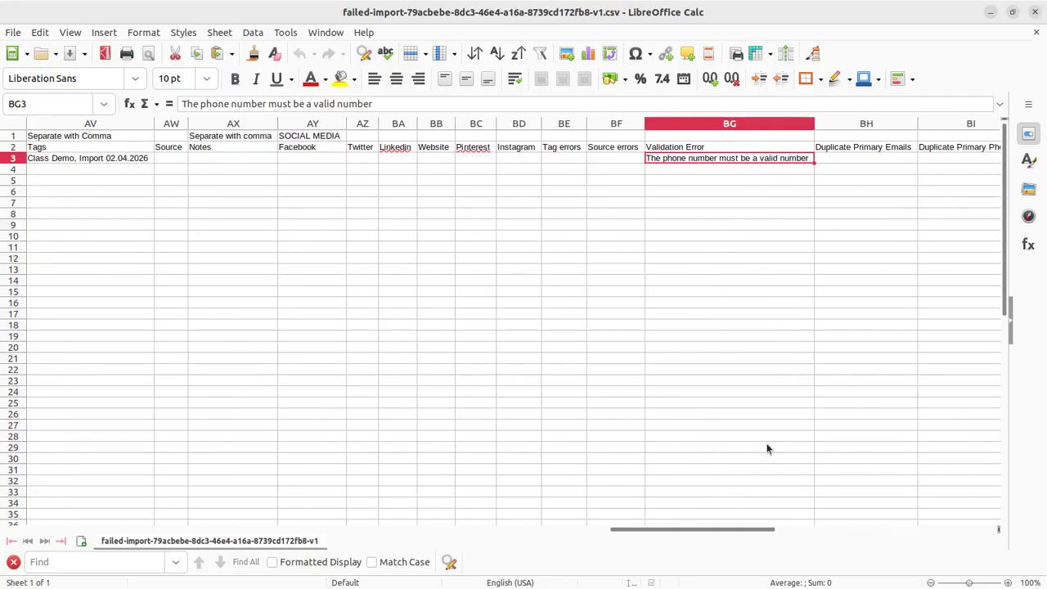
click(1034, 13)
click(1029, 76)
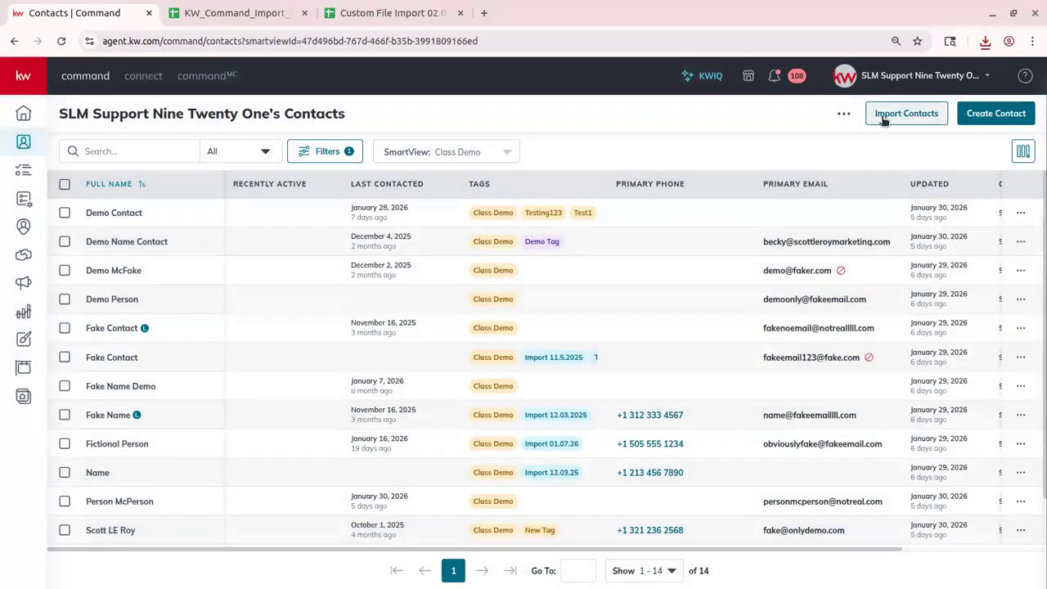
Start a new contact import with the downloaded Custom File Import 02.04.2026 CSV and continue to field matching
click(883, 119)
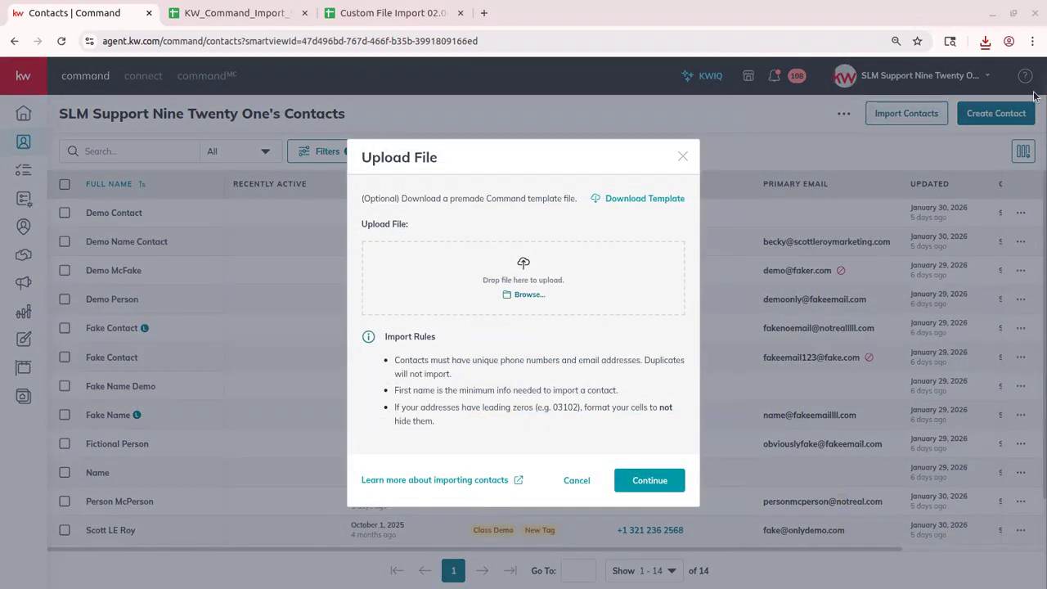
click(985, 41)
drag(906, 170, 523, 282)
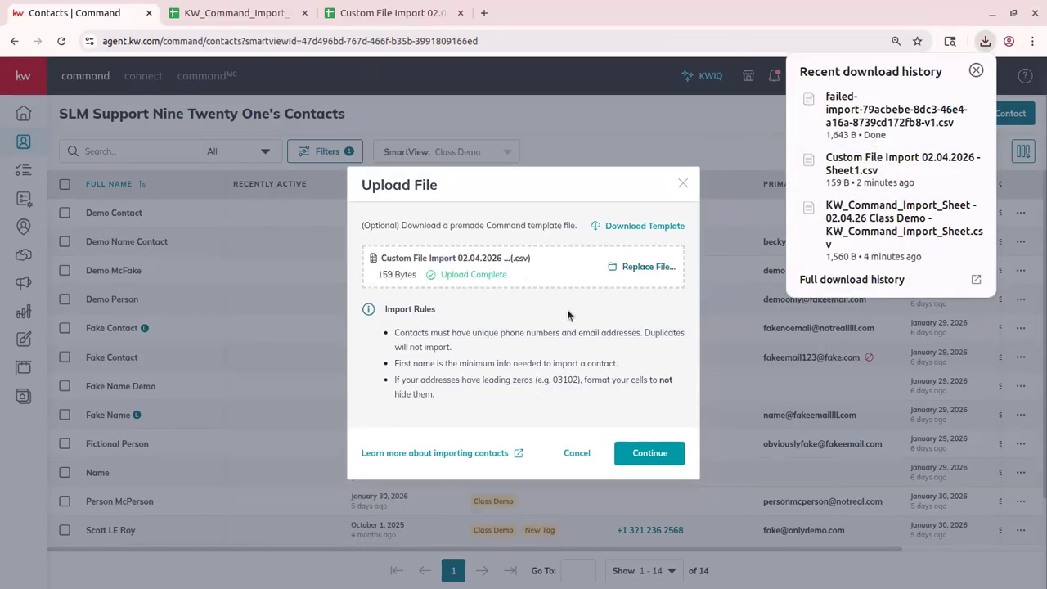
click(650, 452)
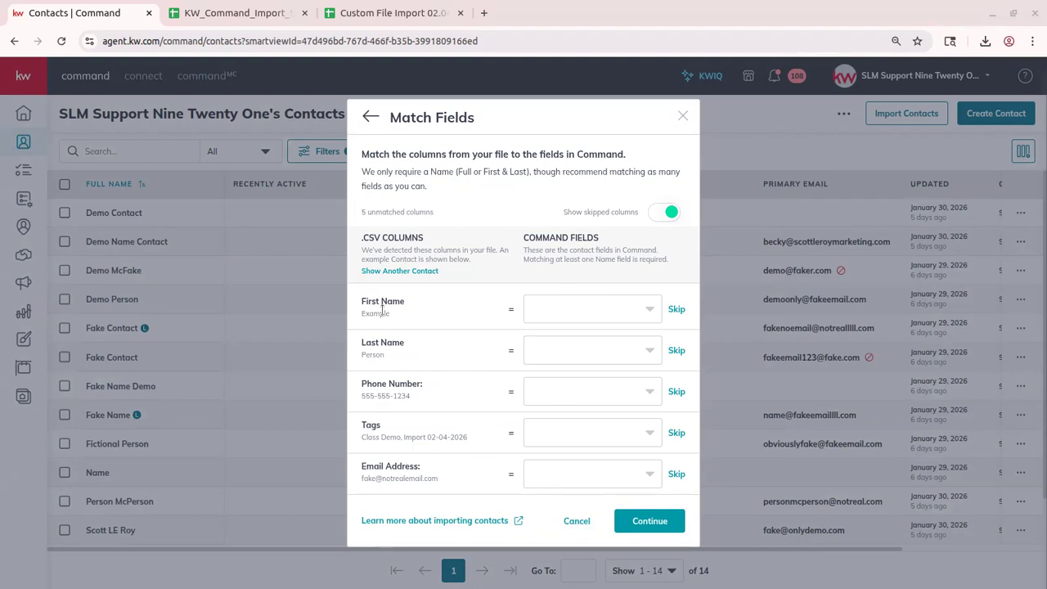
Match the First Name and Last Name columns to the same-named Command fields, and skip the Phone Number column
click(585, 309)
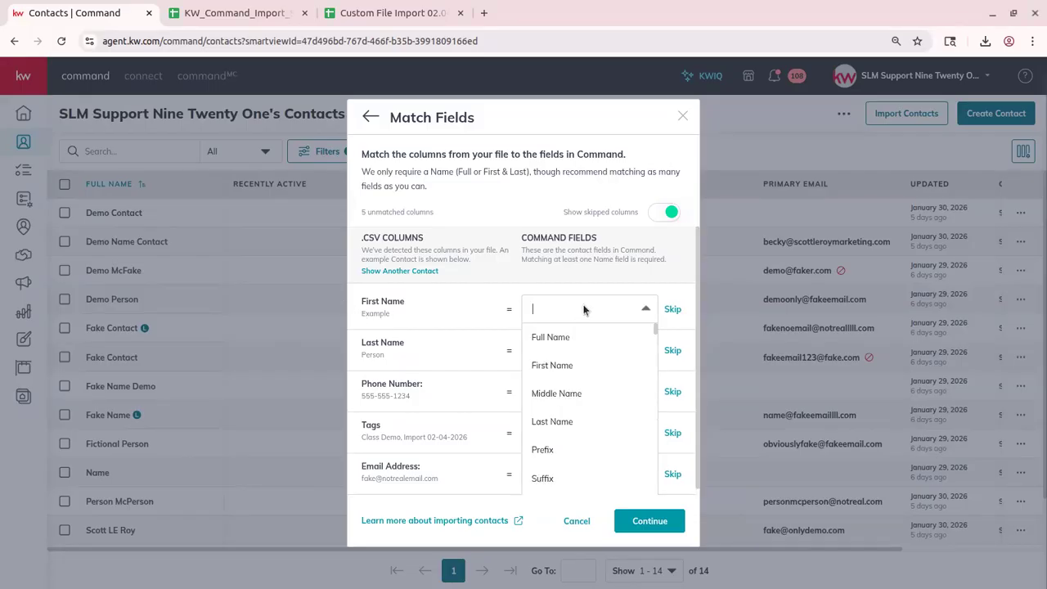
click(563, 367)
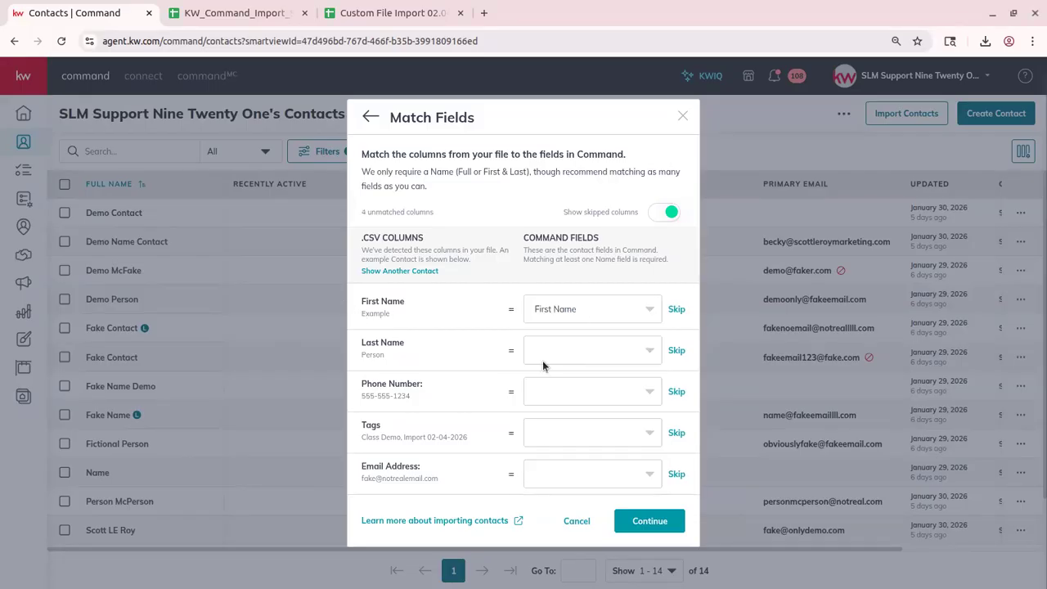
click(626, 353)
click(572, 405)
click(679, 392)
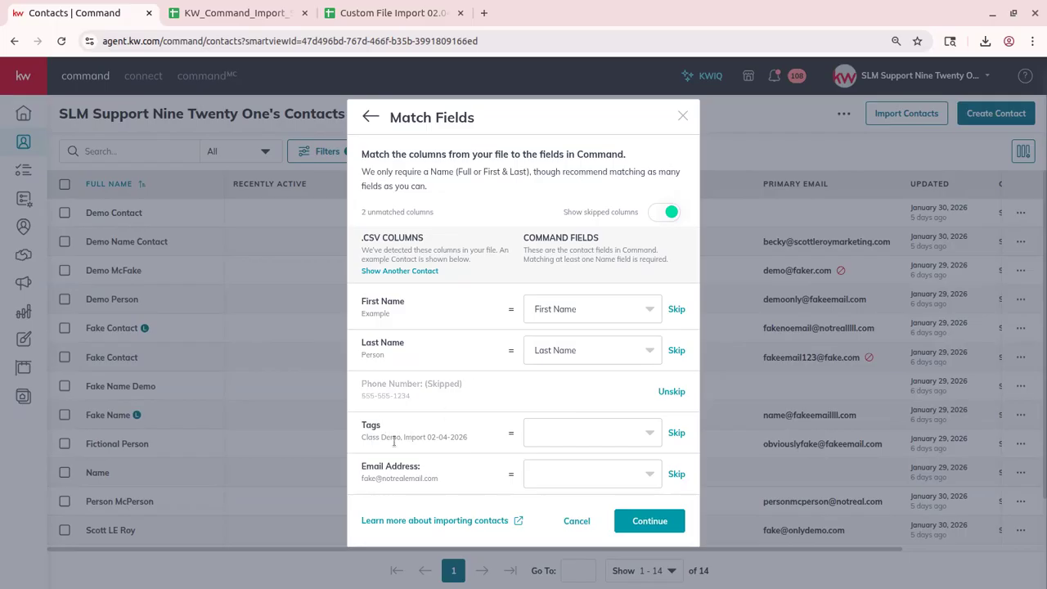
Match the file's Tags column to the Tags field in Command
click(607, 444)
scroll(581, 437, down, 3)
text(tag)
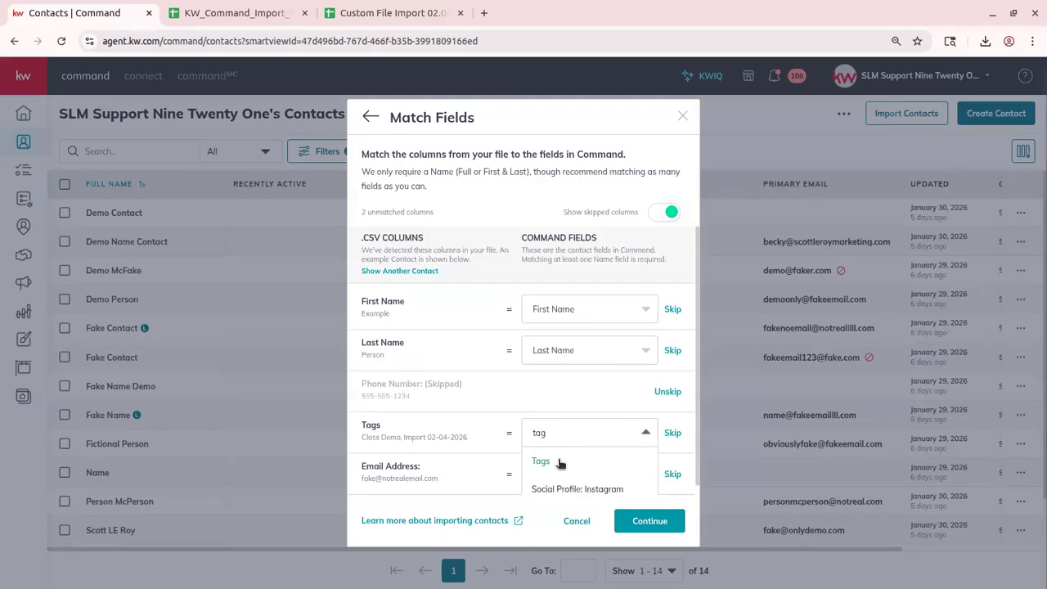
click(560, 461)
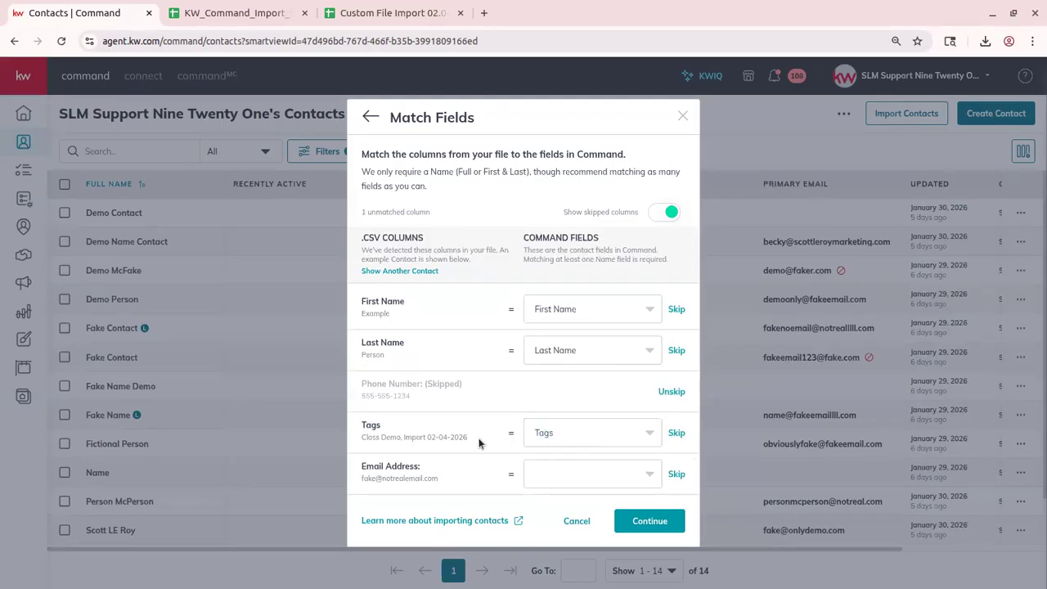
Match the file's Email Address column to the Primary Email field and continue to the import review
click(601, 476)
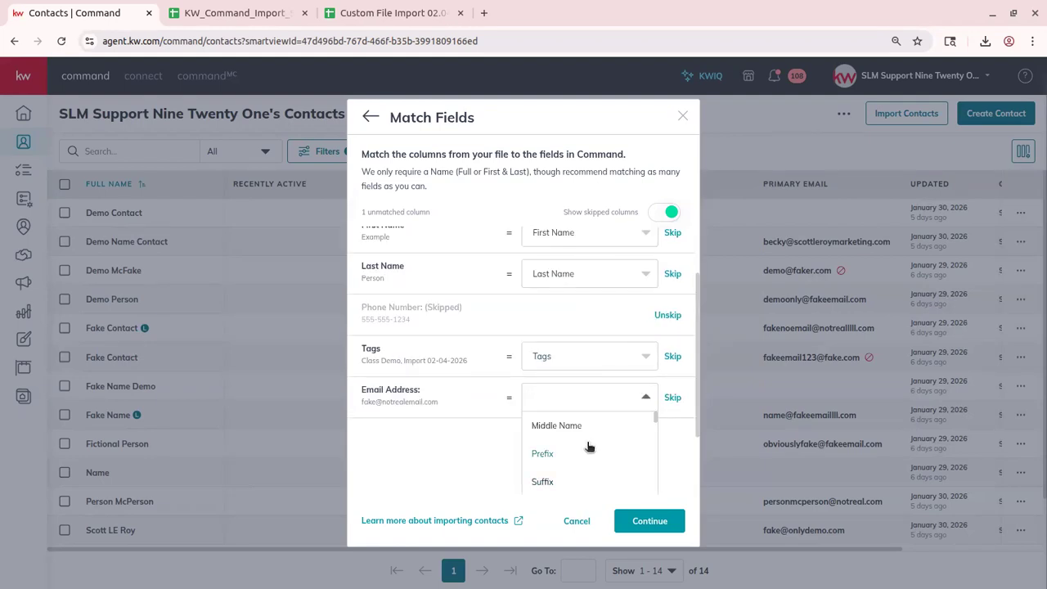
text(email)
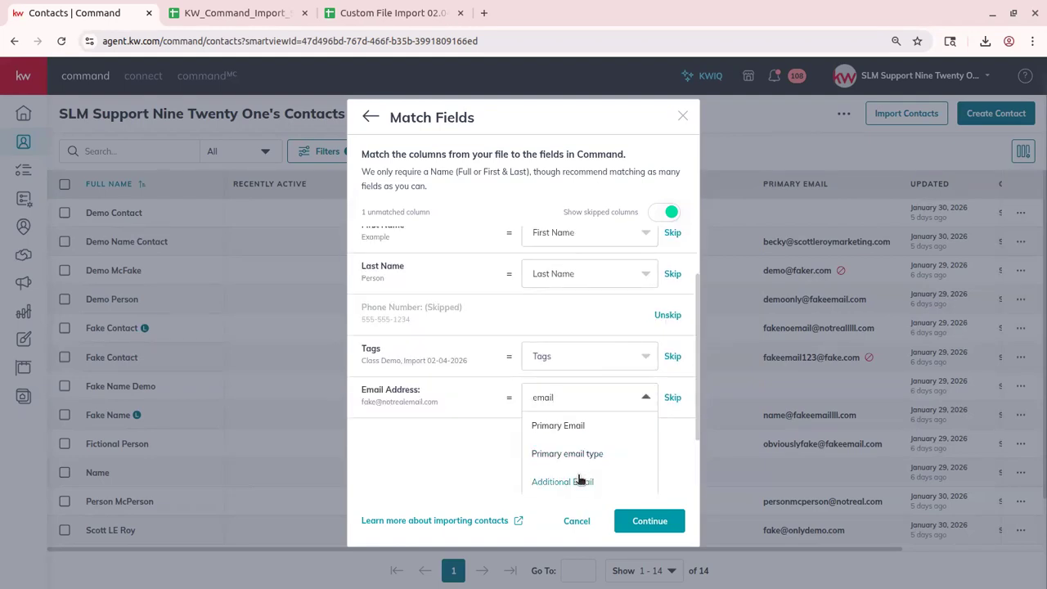
click(563, 426)
click(650, 533)
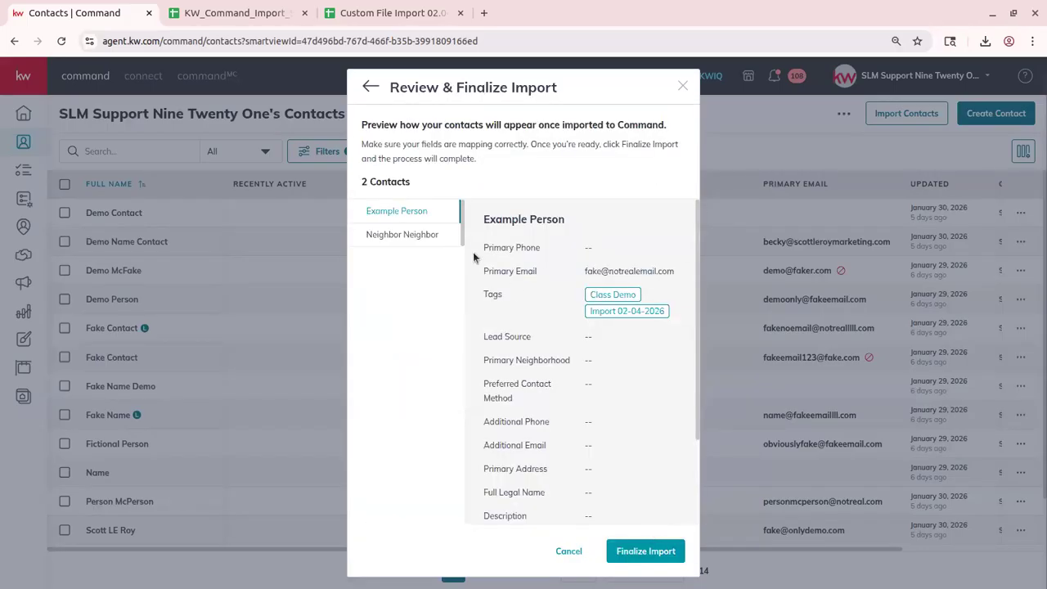
Review the previewed details of both contacts, finalize the import, and return to the contacts list
scroll(588, 289, down, 2)
scroll(589, 290, up, 2)
click(424, 236)
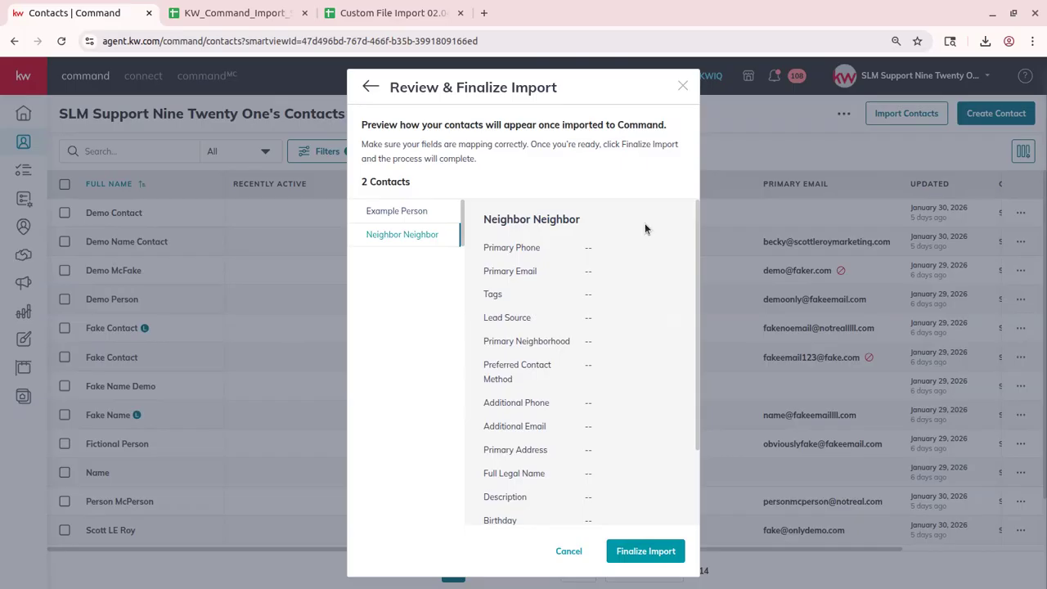
scroll(616, 278, down, 3)
scroll(617, 278, up, 3)
click(628, 556)
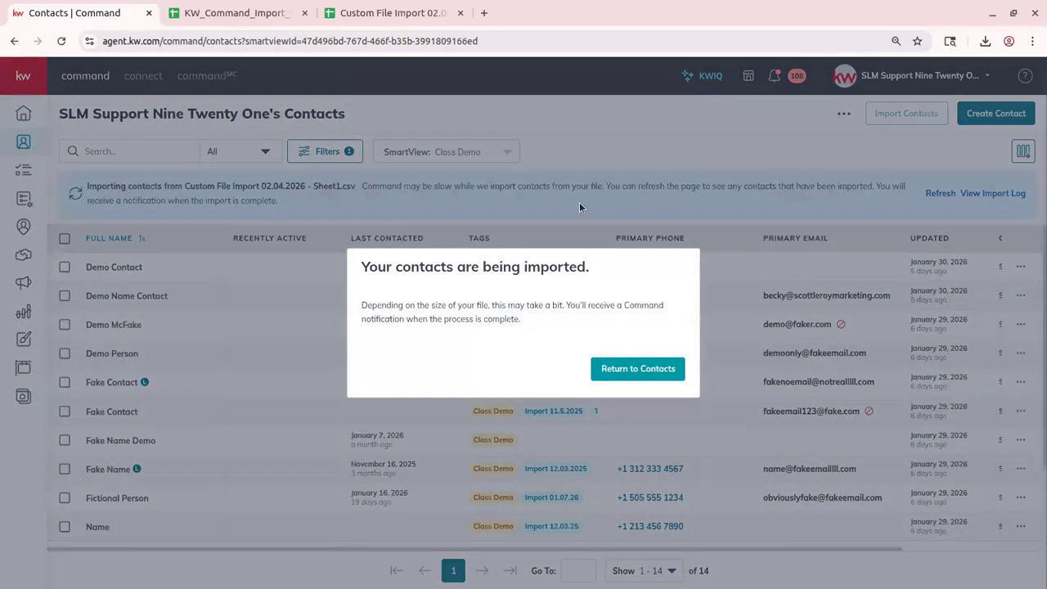
click(638, 369)
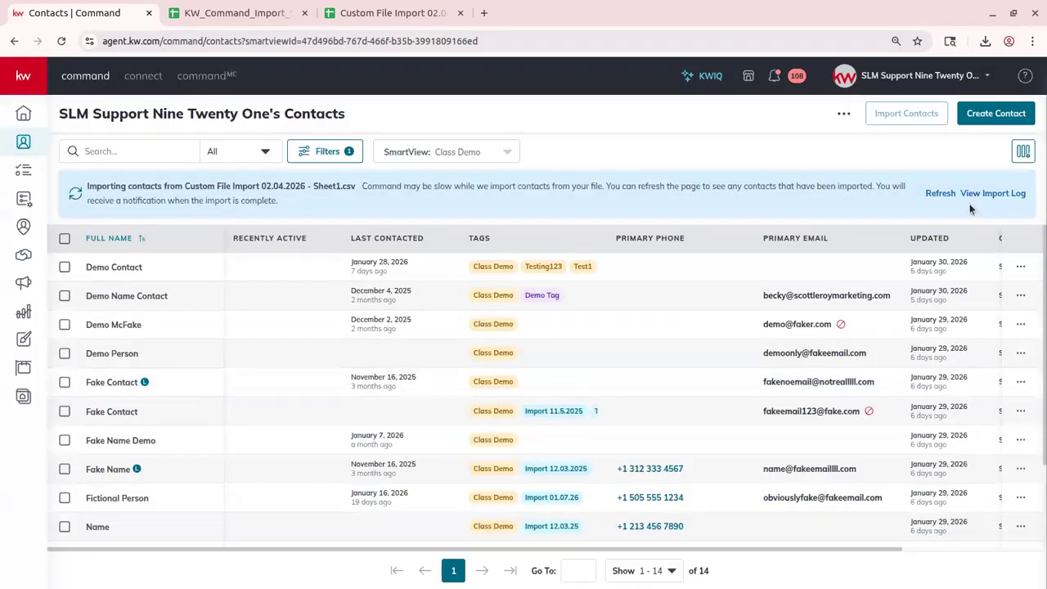
Refresh the contacts list, check the unread notifications for the contact import result, and close the notifications
click(948, 194)
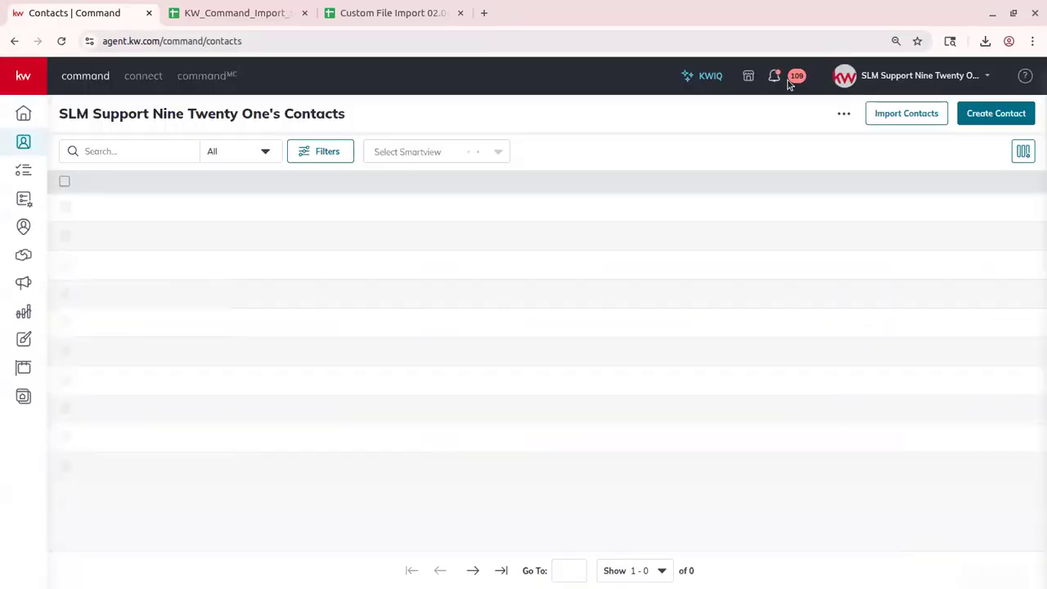
click(777, 78)
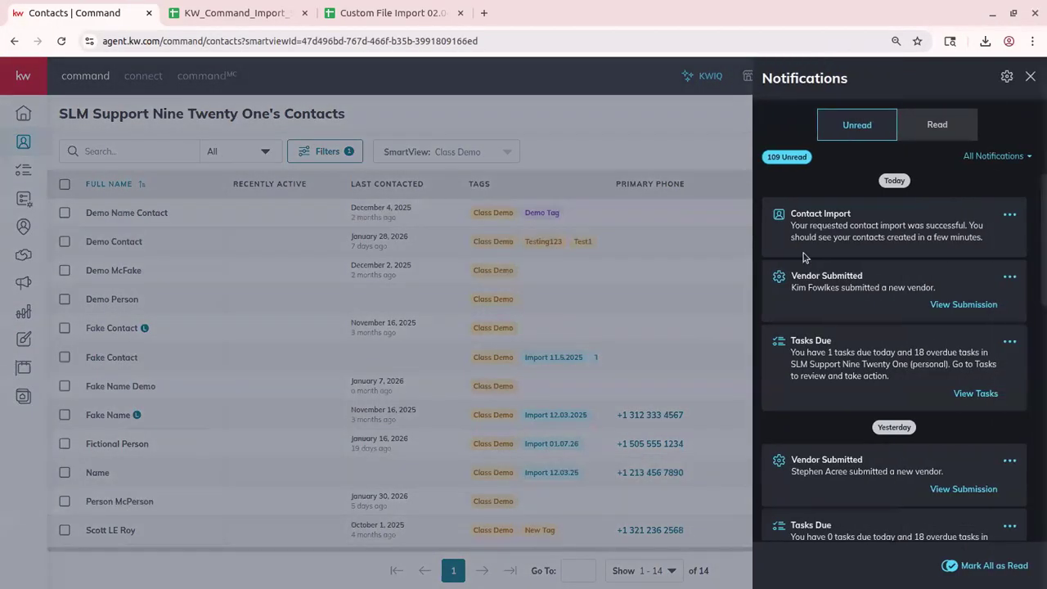
click(1029, 76)
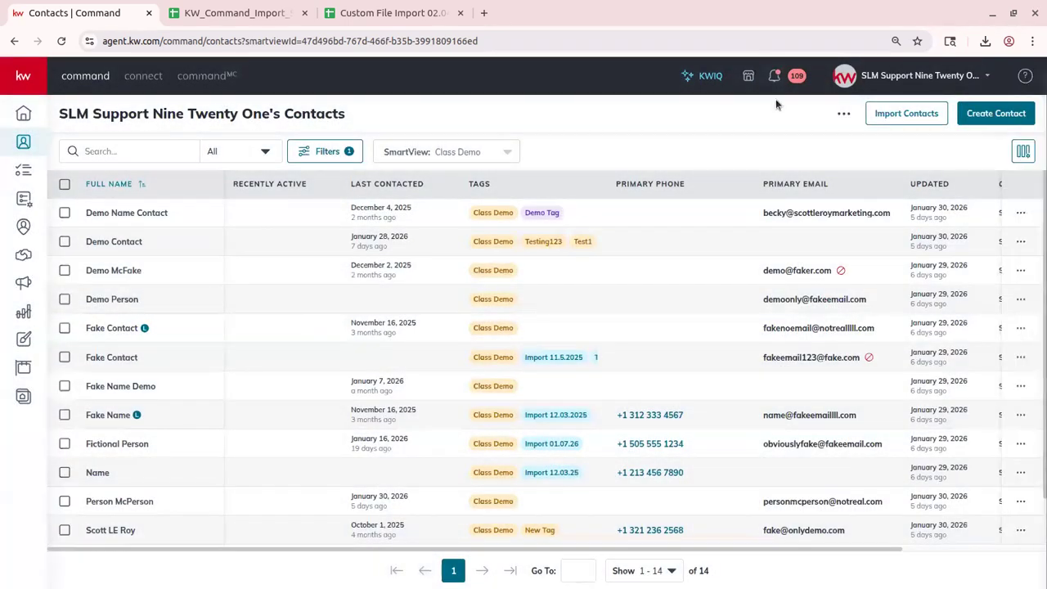
click(774, 77)
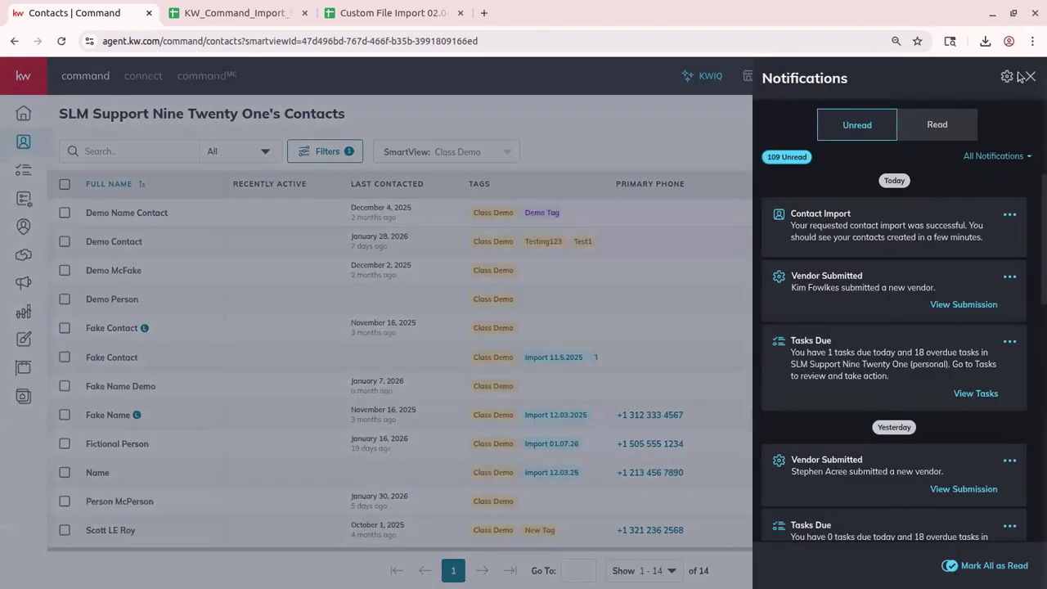
click(1029, 76)
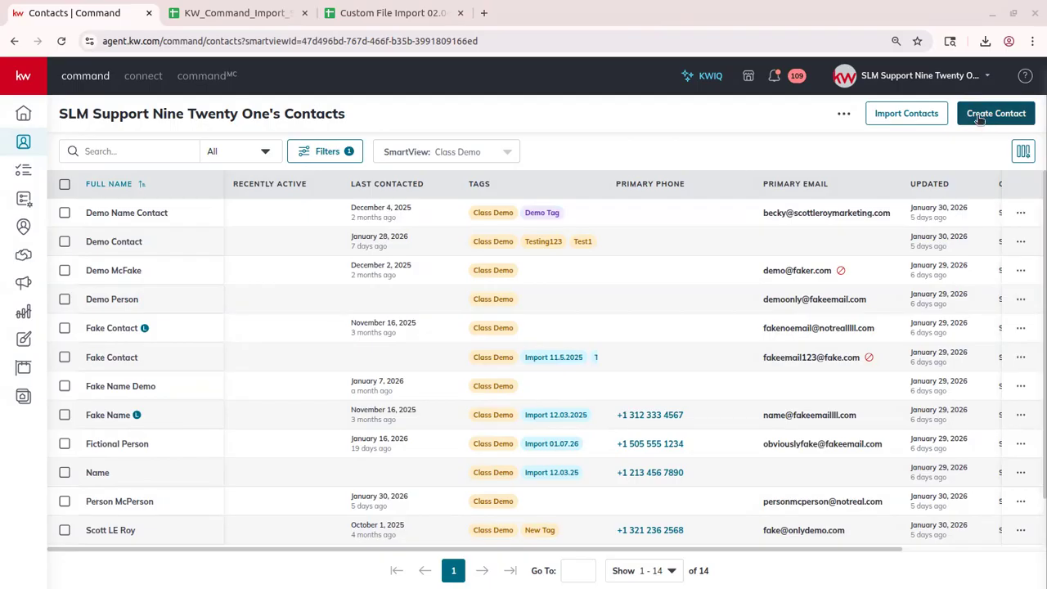
Start creating a contact with the full name "Fictional Character" and add the existing contact "Fake Name" as Spouse
click(1004, 116)
scroll(524, 164, down, 1)
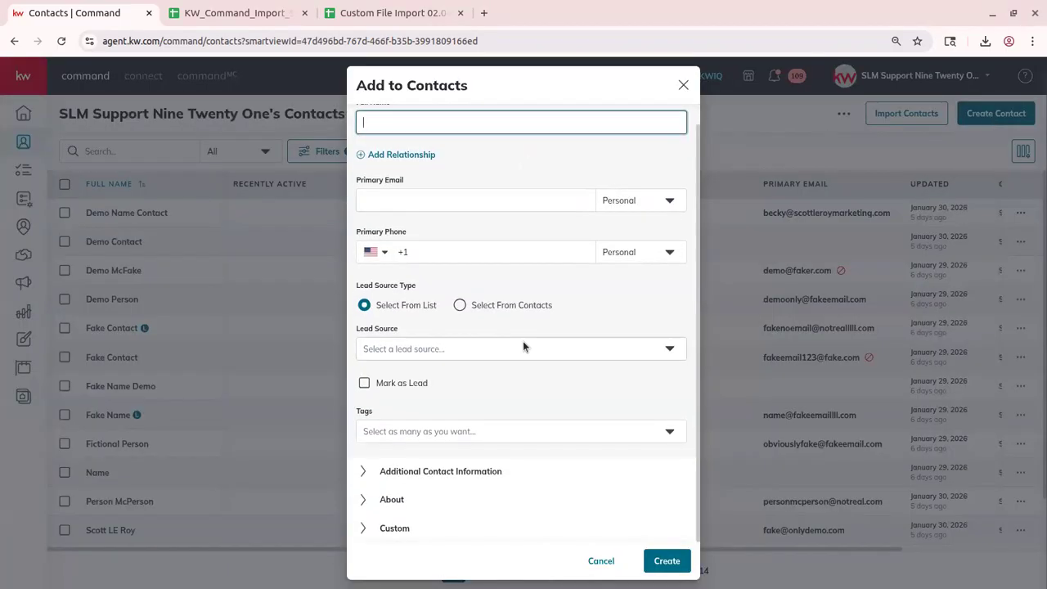
scroll(522, 341, up, 1)
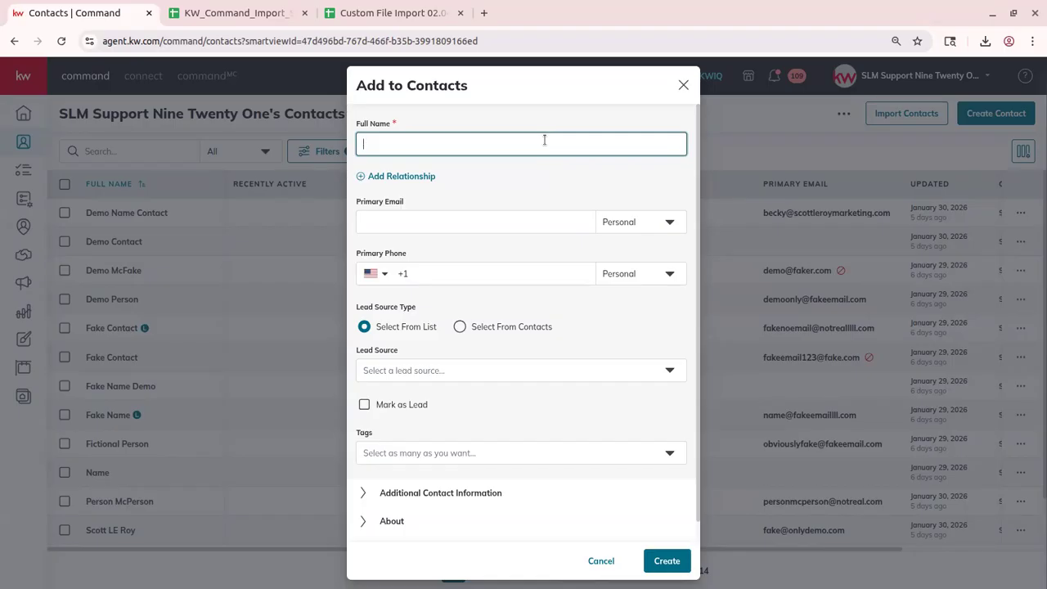
text(Fictional Character)
click(405, 177)
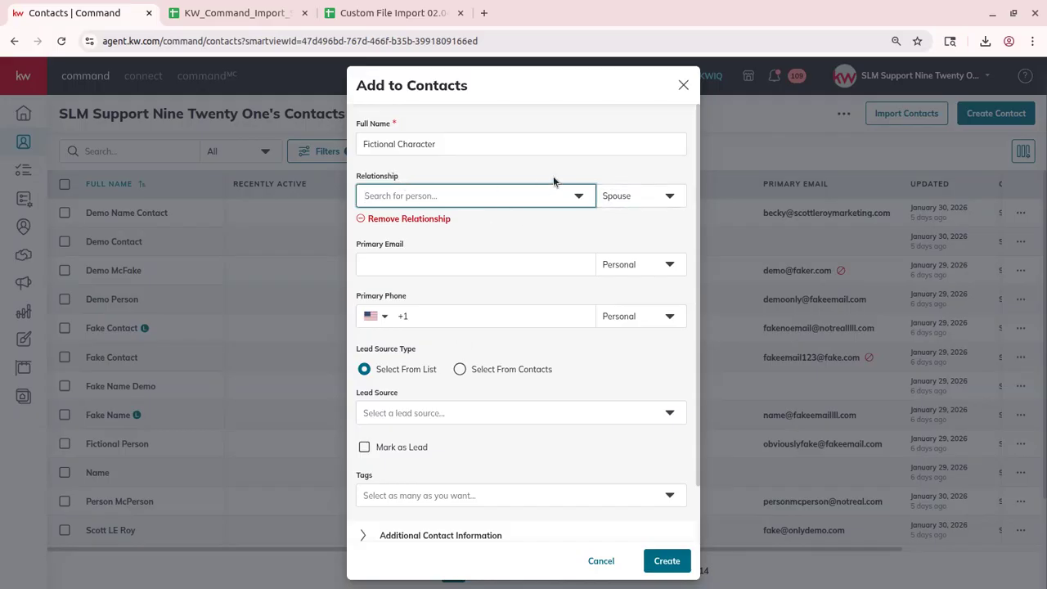
click(578, 199)
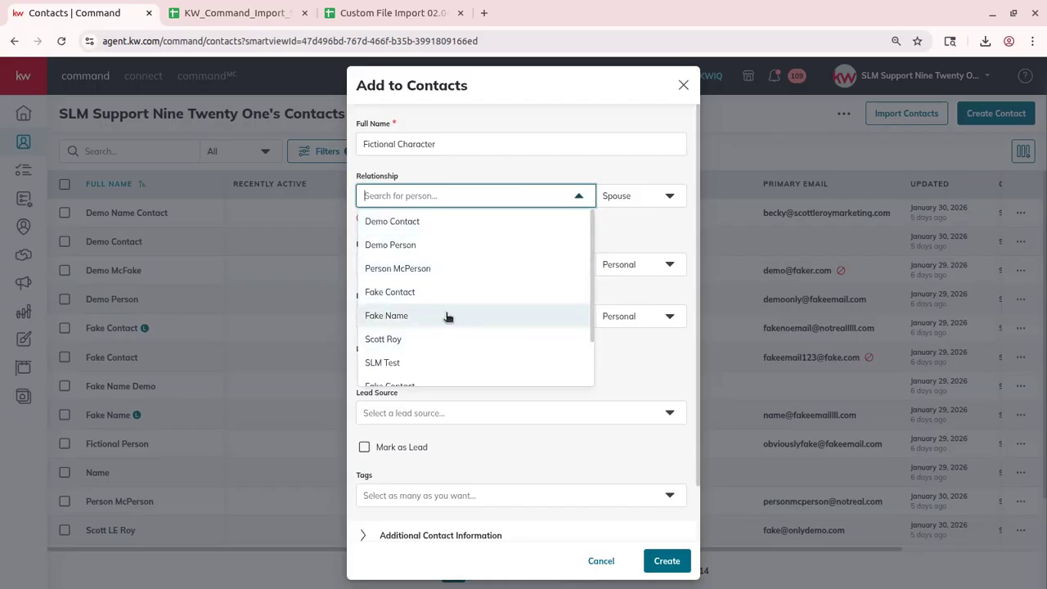
click(446, 317)
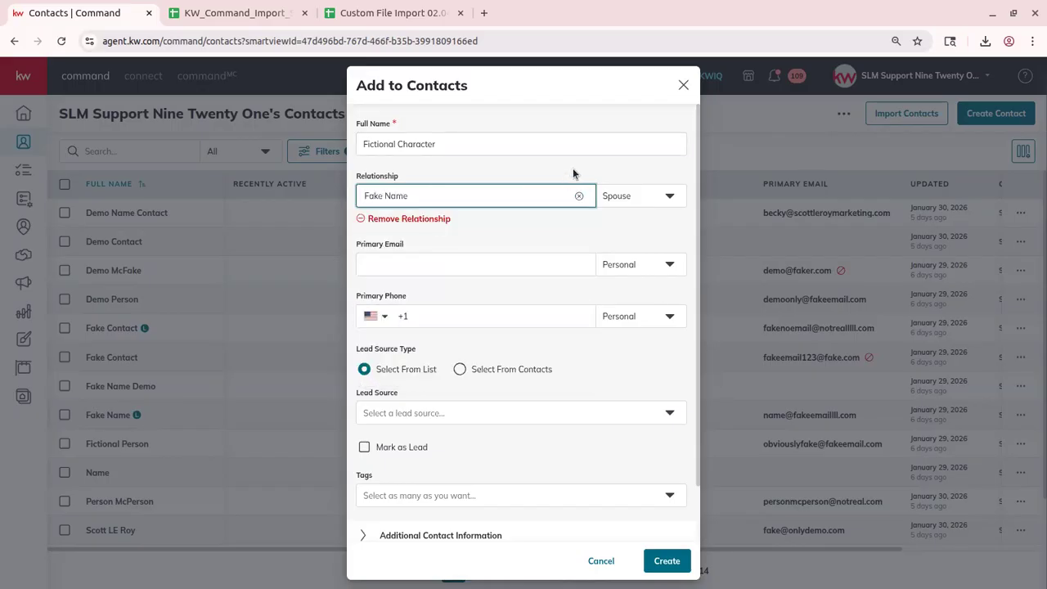
scroll(429, 237, down, 1)
click(431, 205)
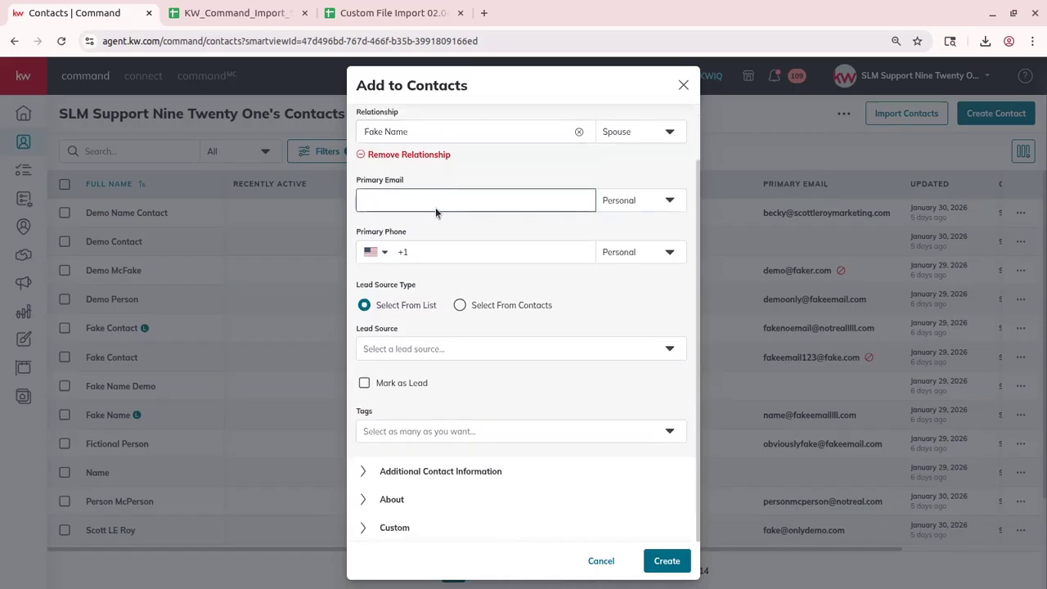
click(435, 207)
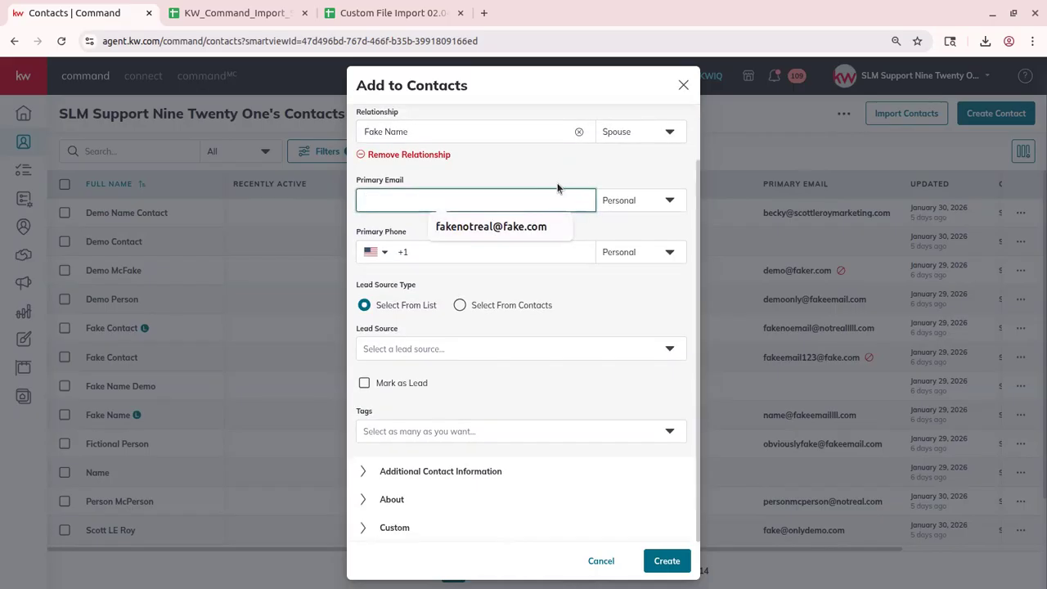
click(588, 160)
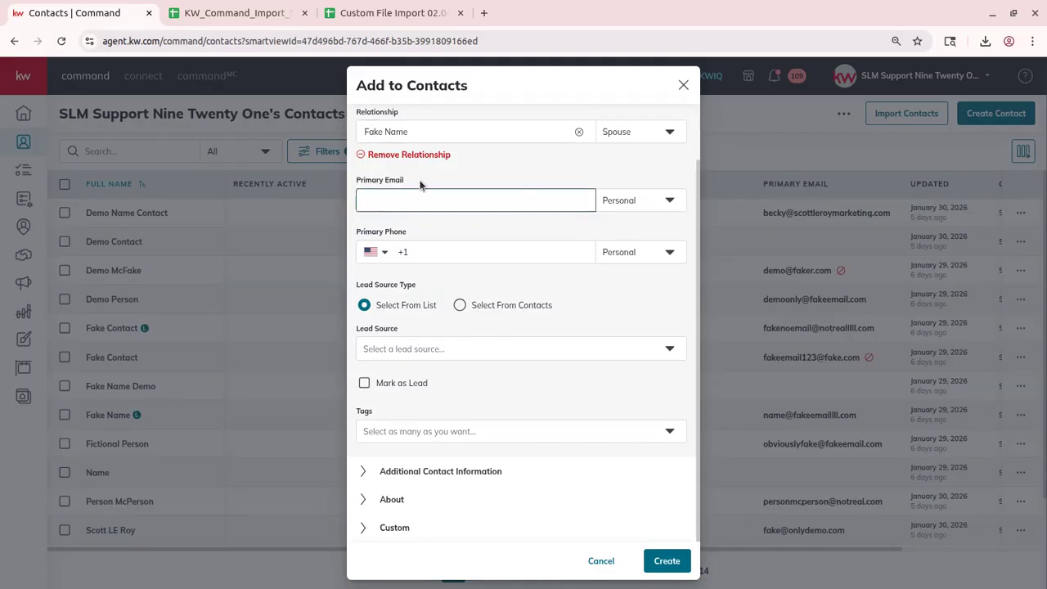
click(436, 259)
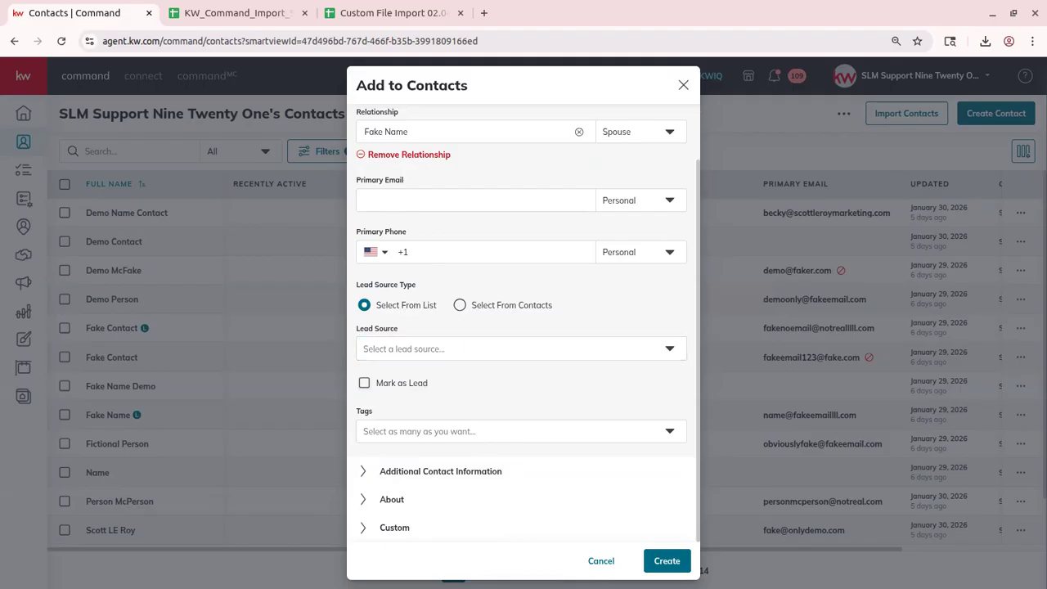
Set the new contact's lead source to Community Events from the predefined lead sources
click(472, 352)
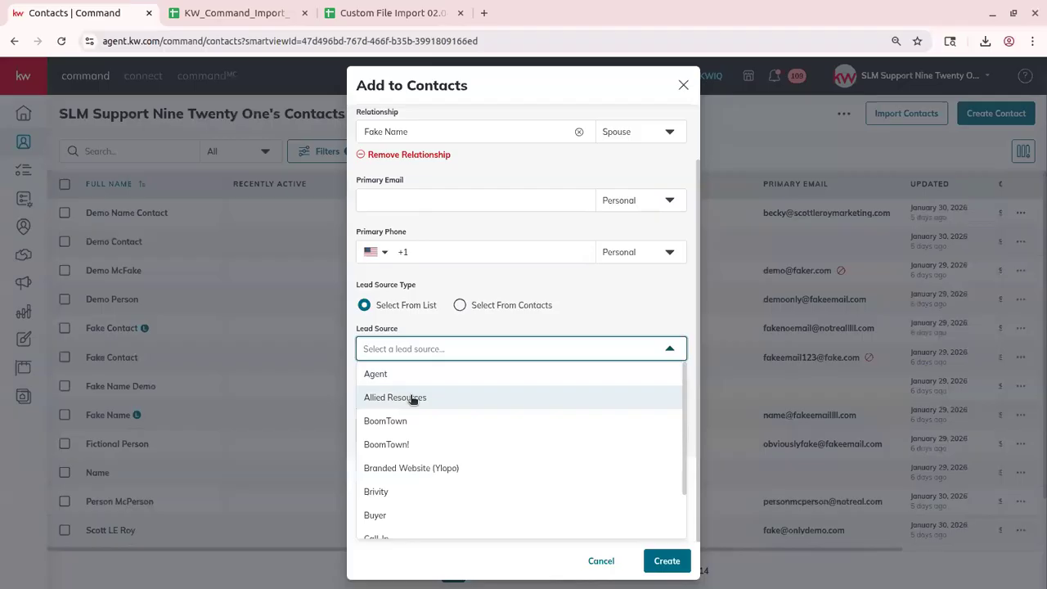
scroll(450, 441, down, 1)
scroll(451, 442, up, 1)
scroll(433, 436, down, 1)
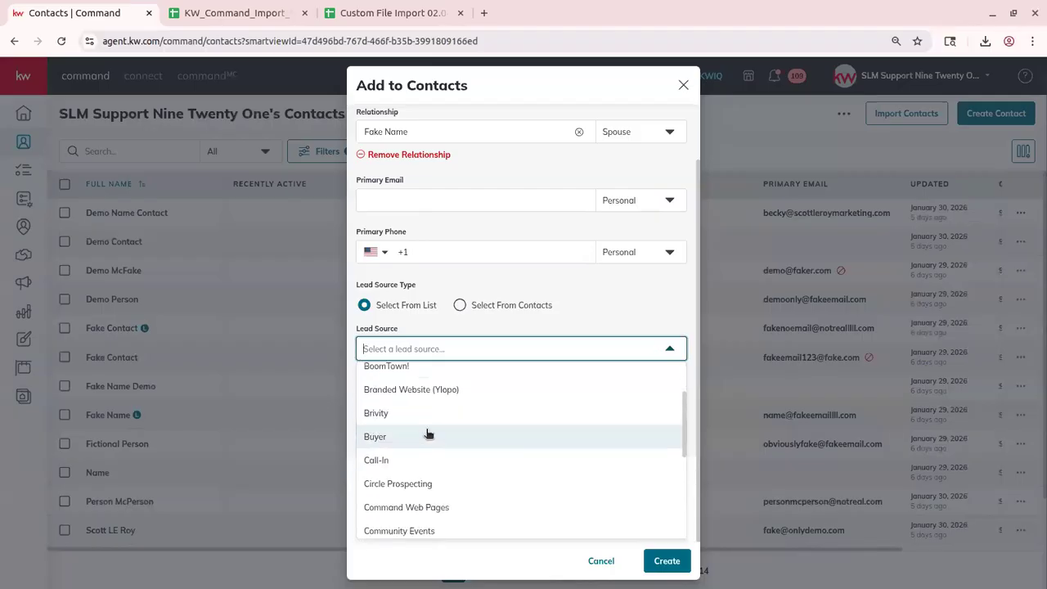
scroll(409, 421, up, 1)
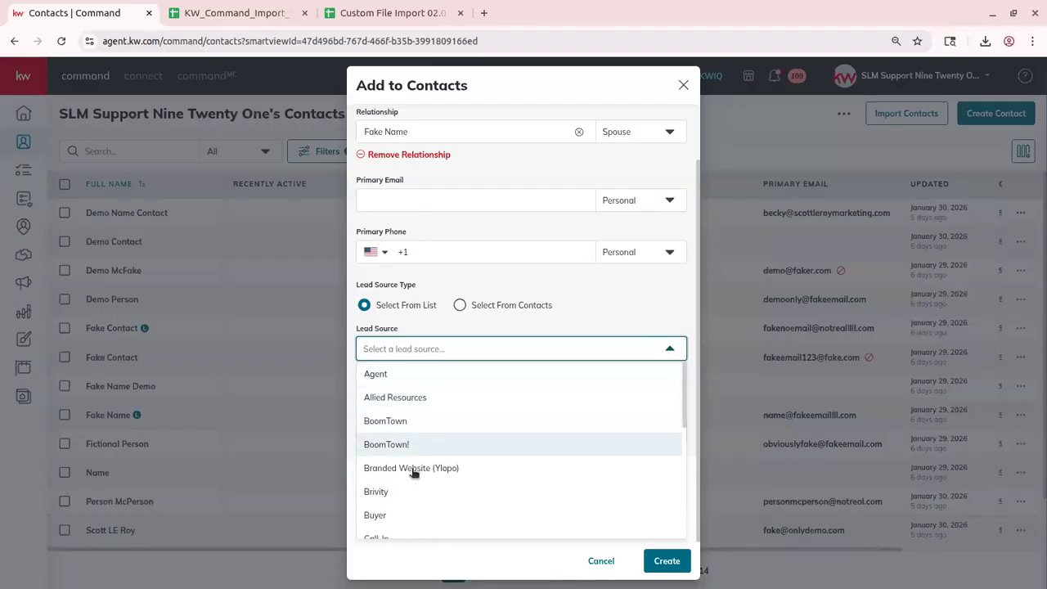
scroll(394, 524, down, 1)
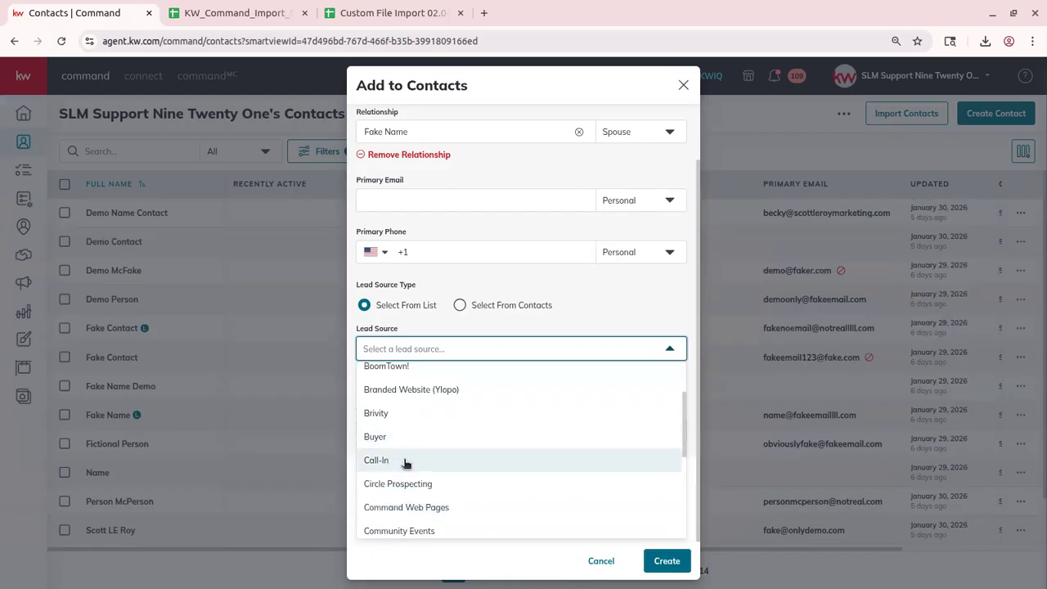
scroll(497, 446, down, 2)
click(401, 374)
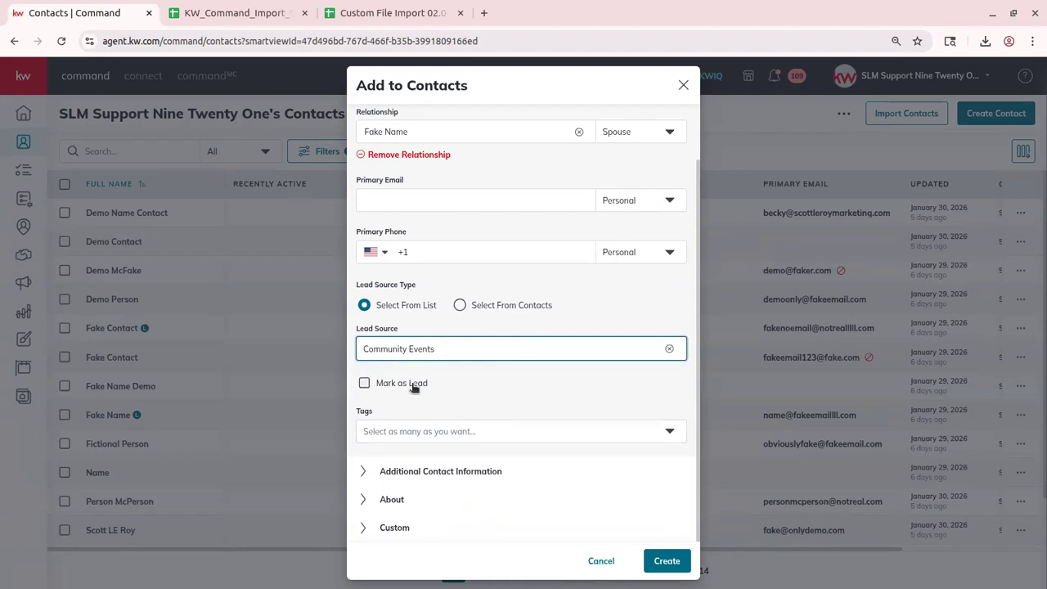
Mark the new contact as a lead and choose the existing contact "Demo Contact" as its lead source
click(414, 387)
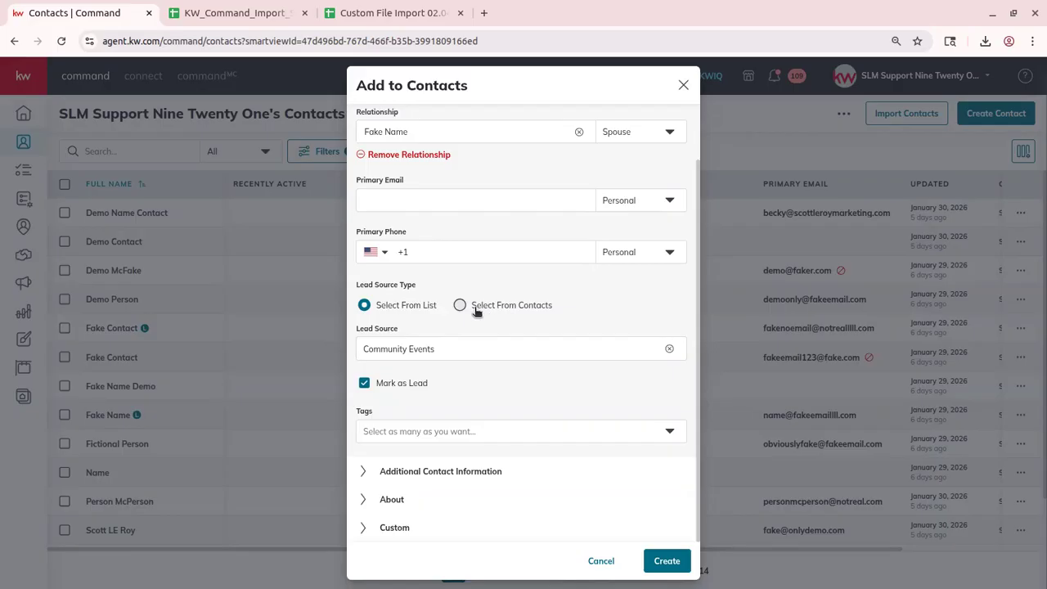
click(517, 305)
click(454, 348)
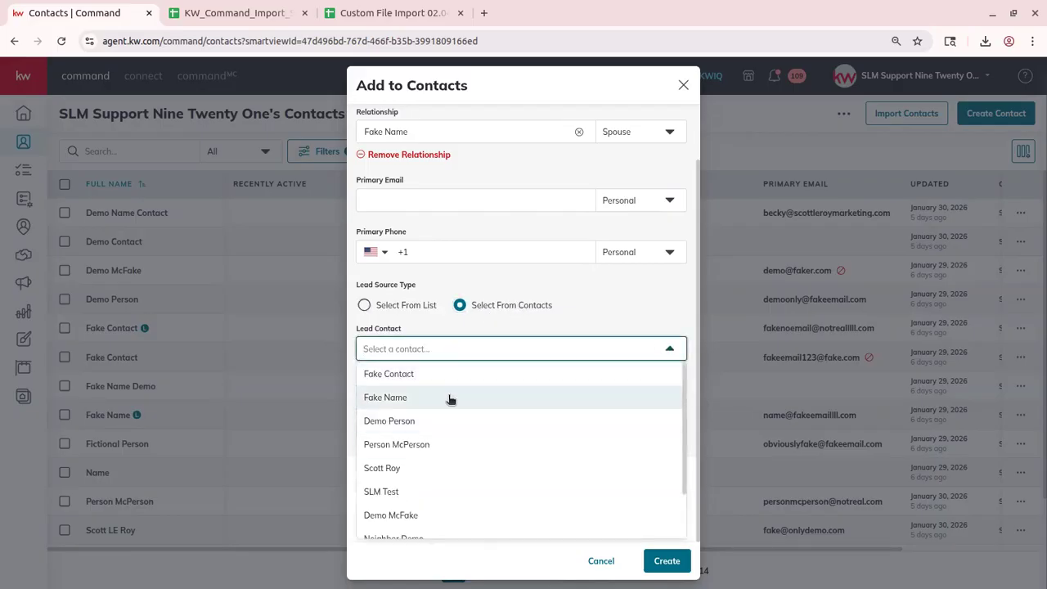
scroll(462, 483, down, 2)
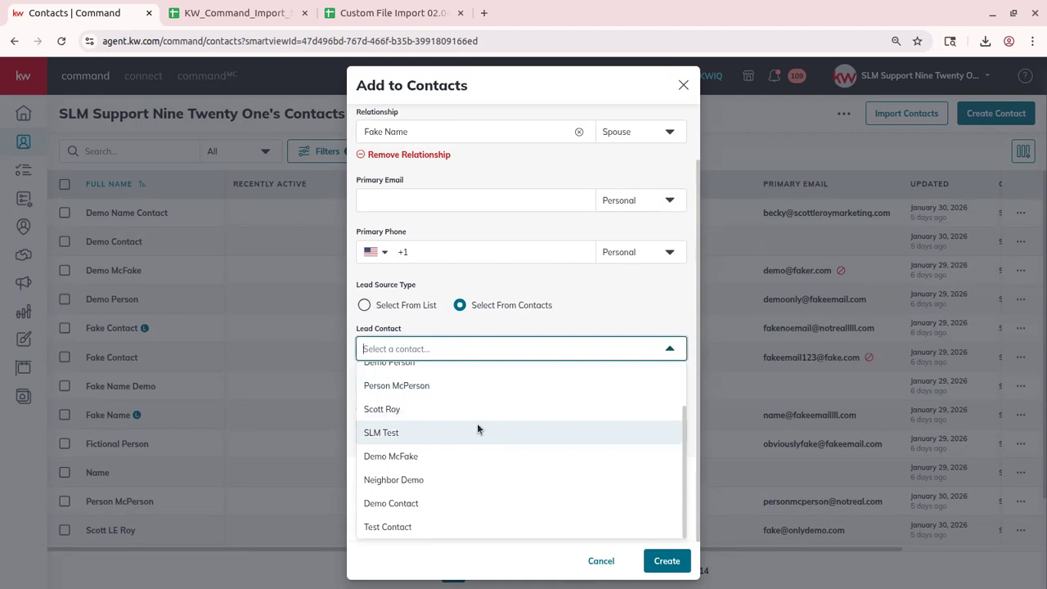
click(411, 503)
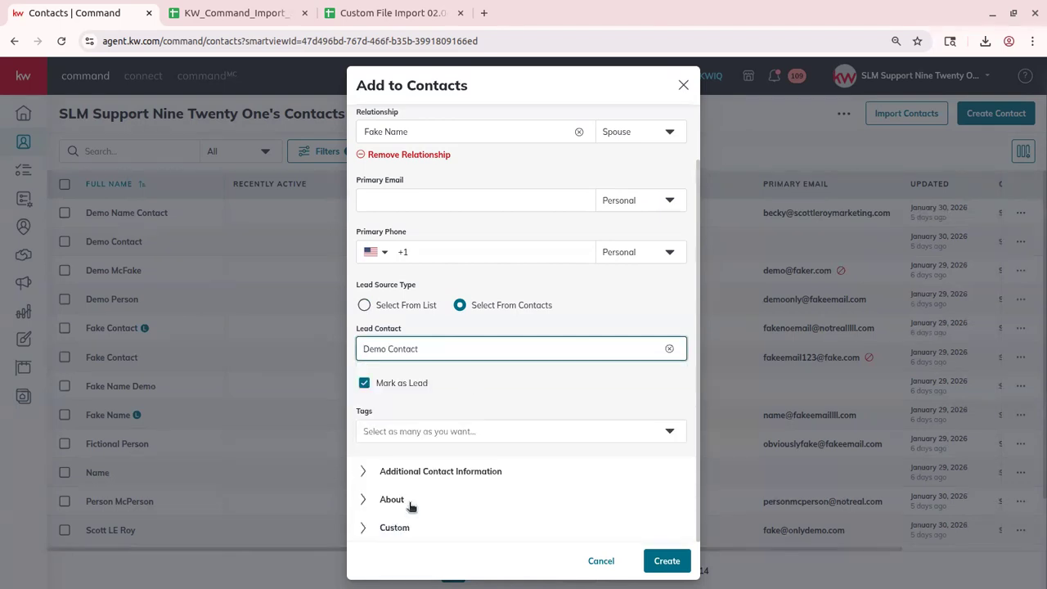
click(484, 330)
Assign the yellow Class Demo tag and the Demo Tag tag to the new contact
click(417, 430)
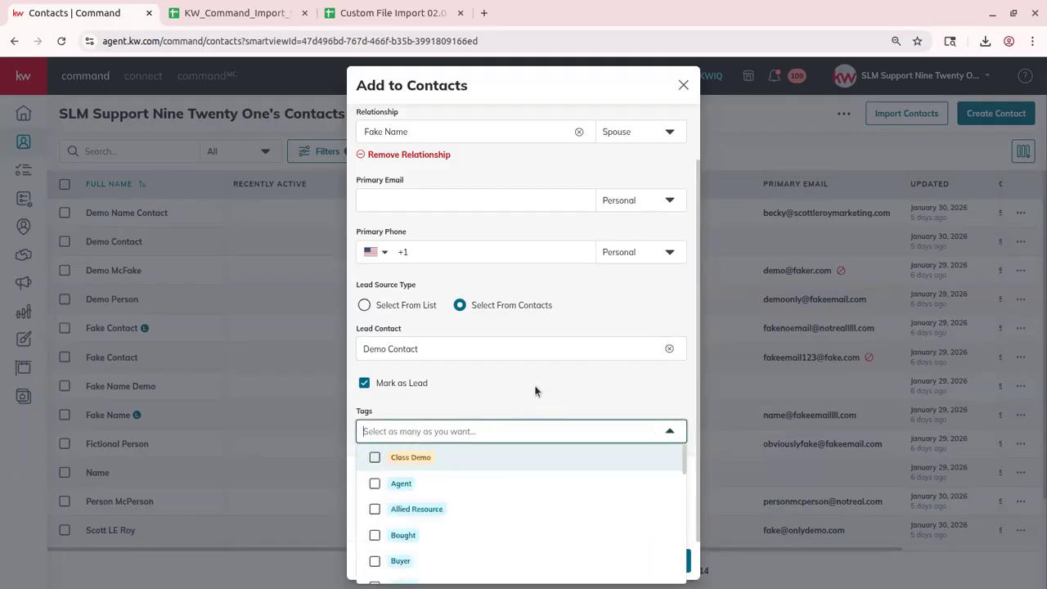
click(374, 457)
scroll(456, 486, down, 3)
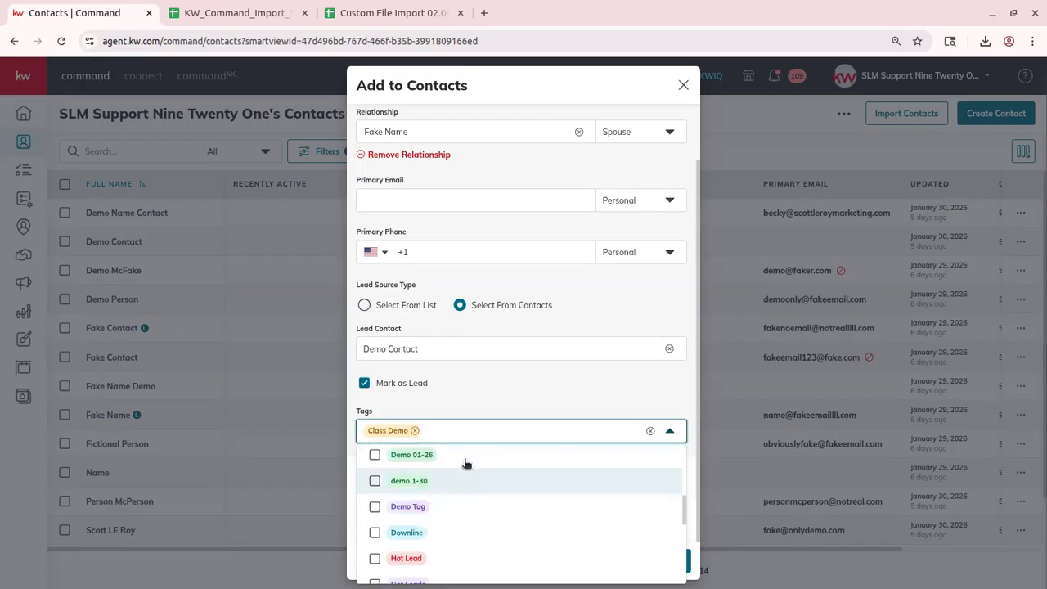
scroll(483, 414, up, 1)
scroll(669, 458, down, 1)
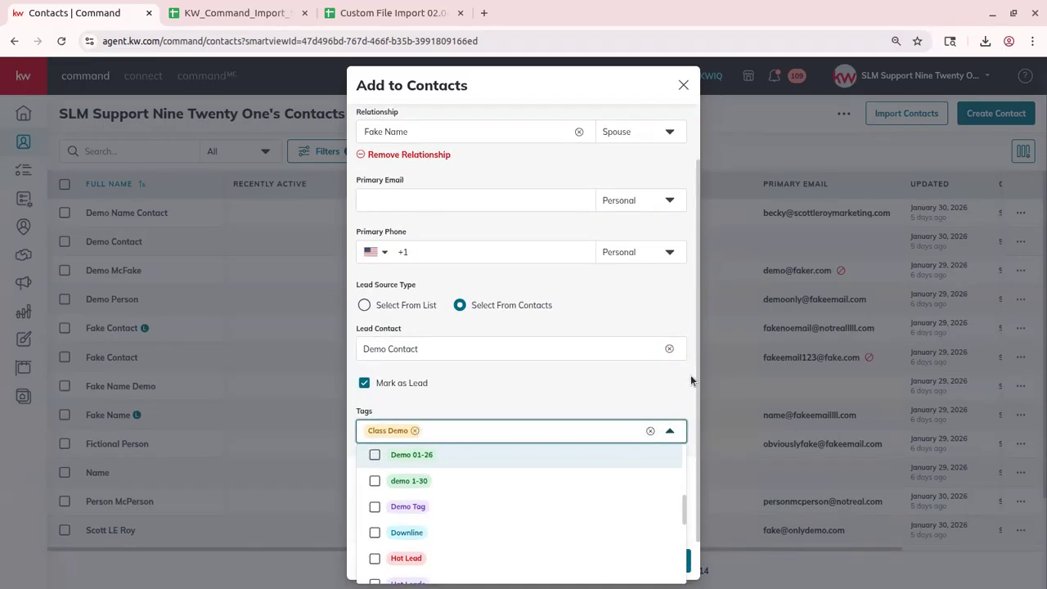
text(Demo)
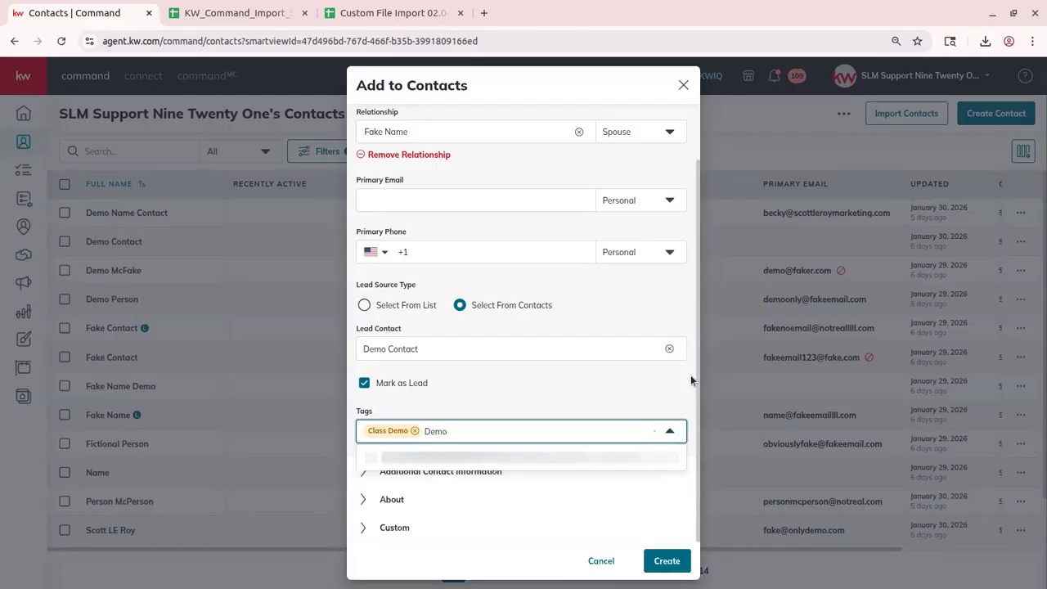
scroll(441, 504, down, 1)
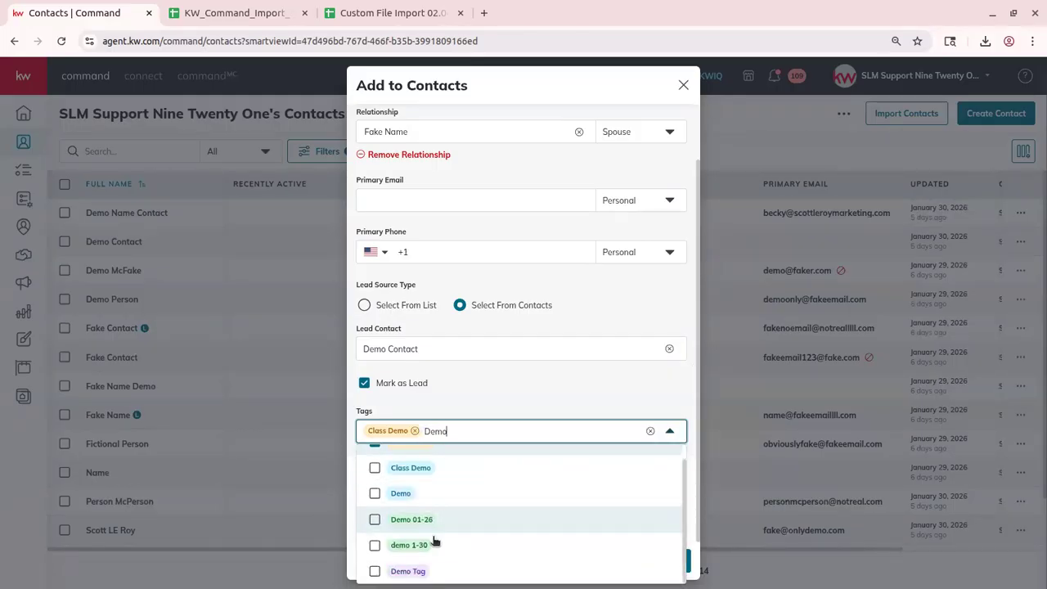
click(430, 570)
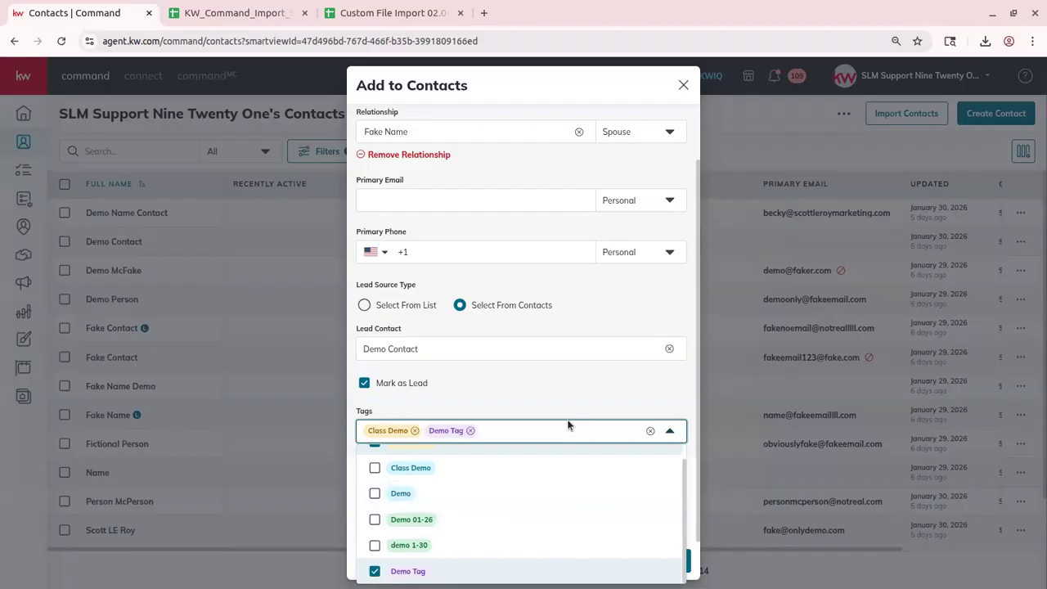
Create a new yellow tag named "Class 02.04" and assign it to the new contact
text(Class)
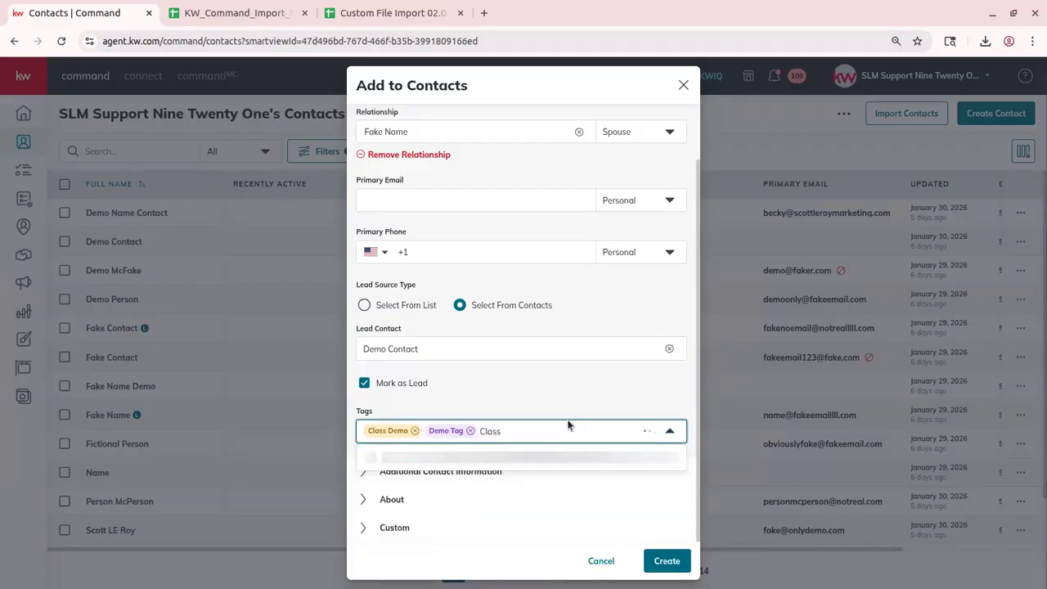
text( 02)
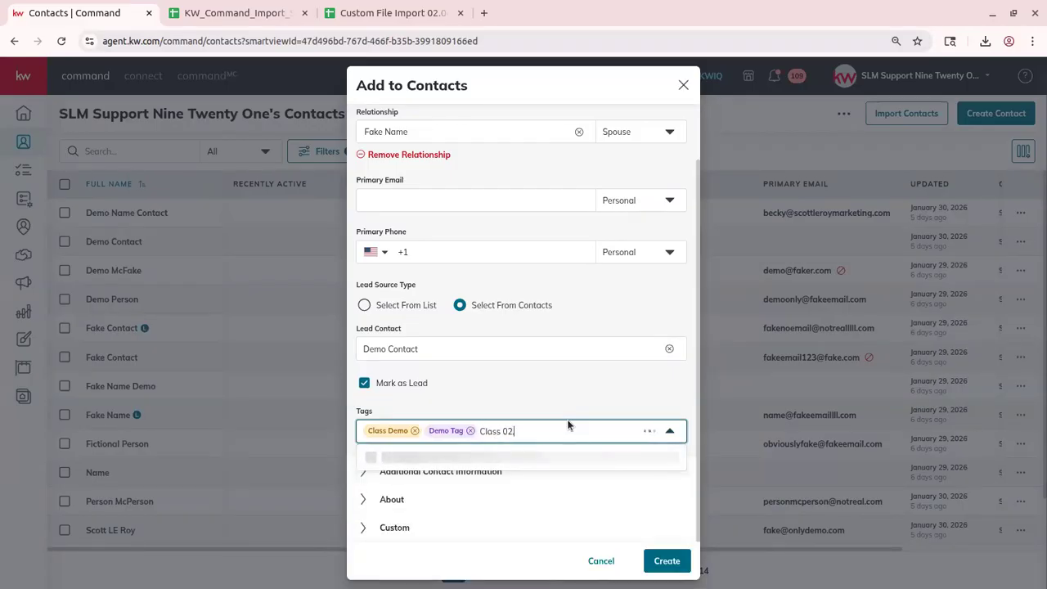
text(..04)
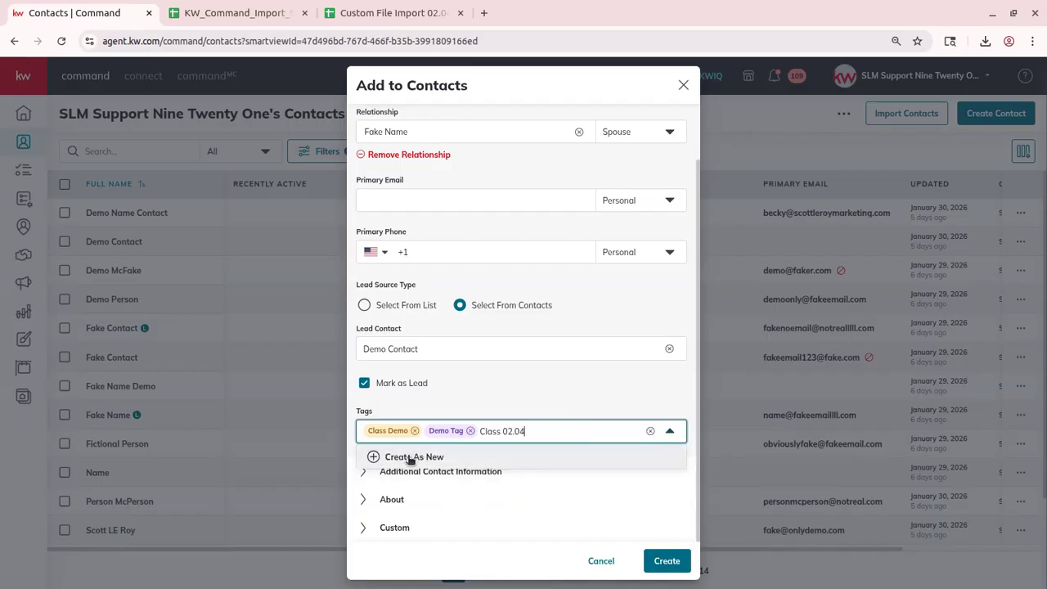
click(410, 457)
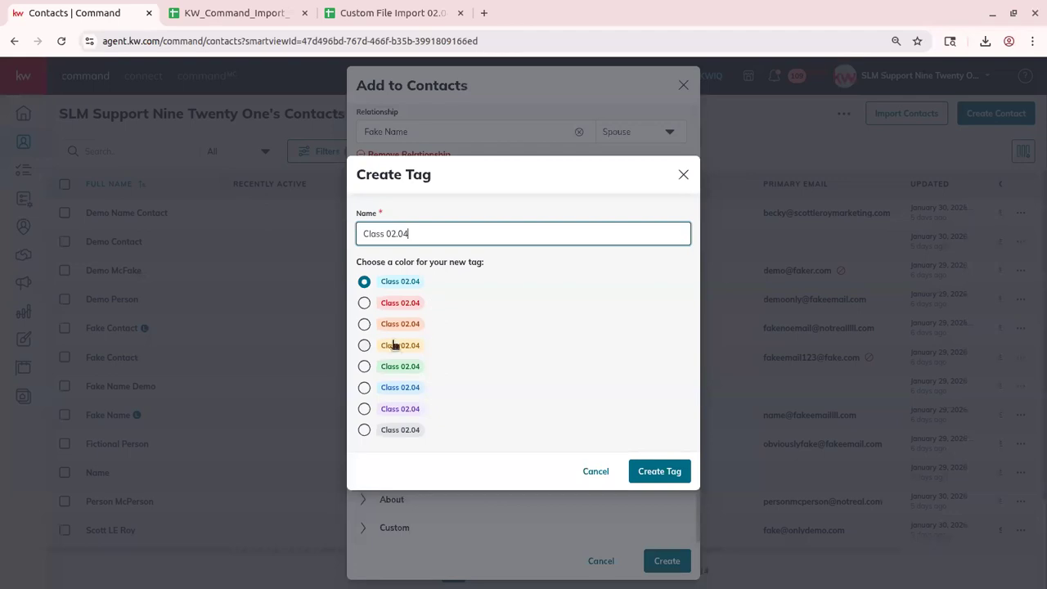
click(364, 345)
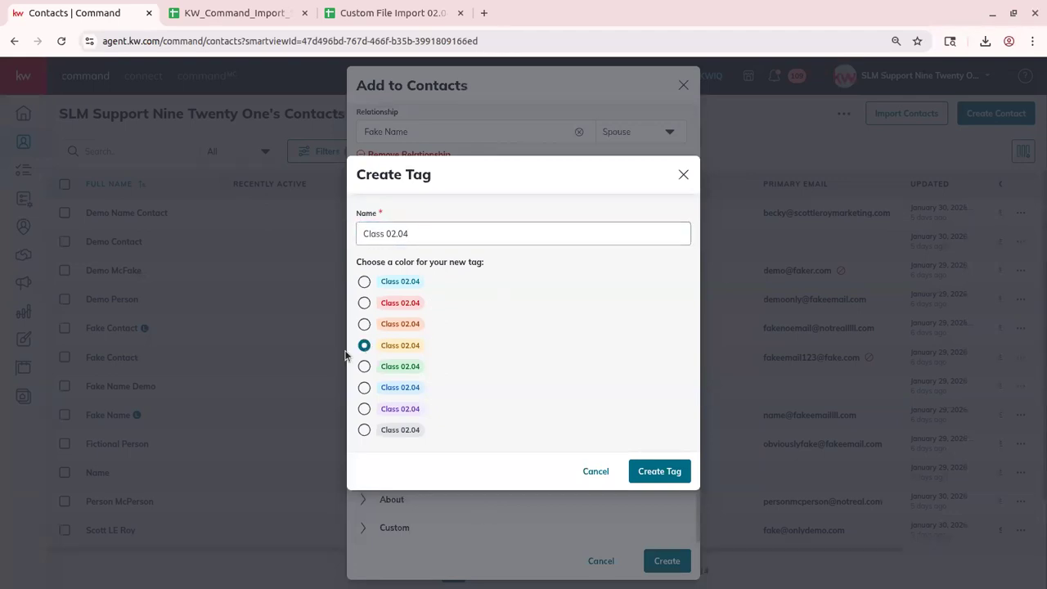
click(664, 479)
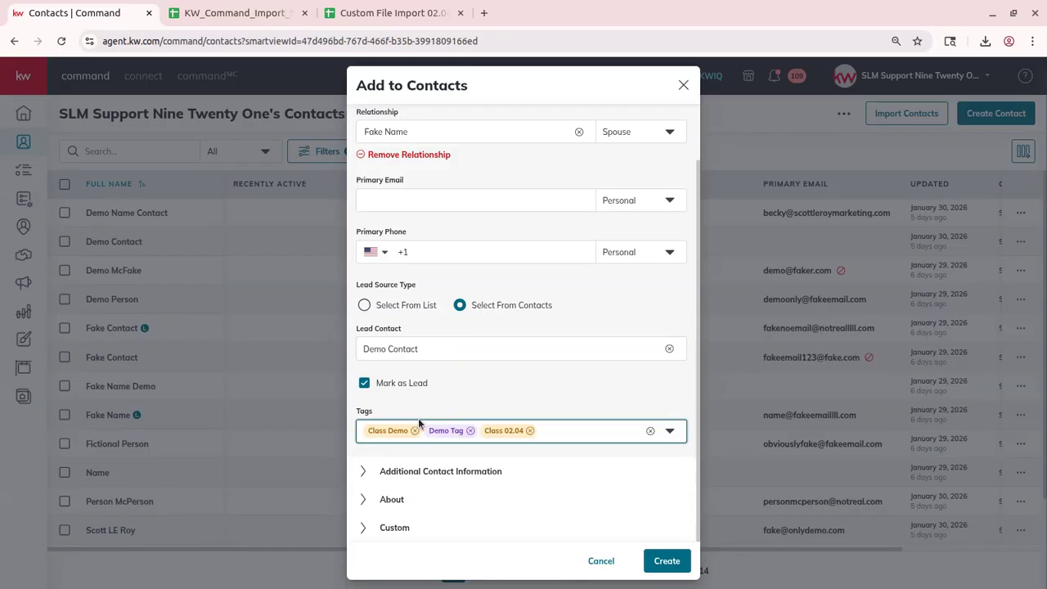
Examine the optional fields under Additional Contact Information, About and Custom in the new contact form
click(491, 472)
scroll(510, 409, down, 4)
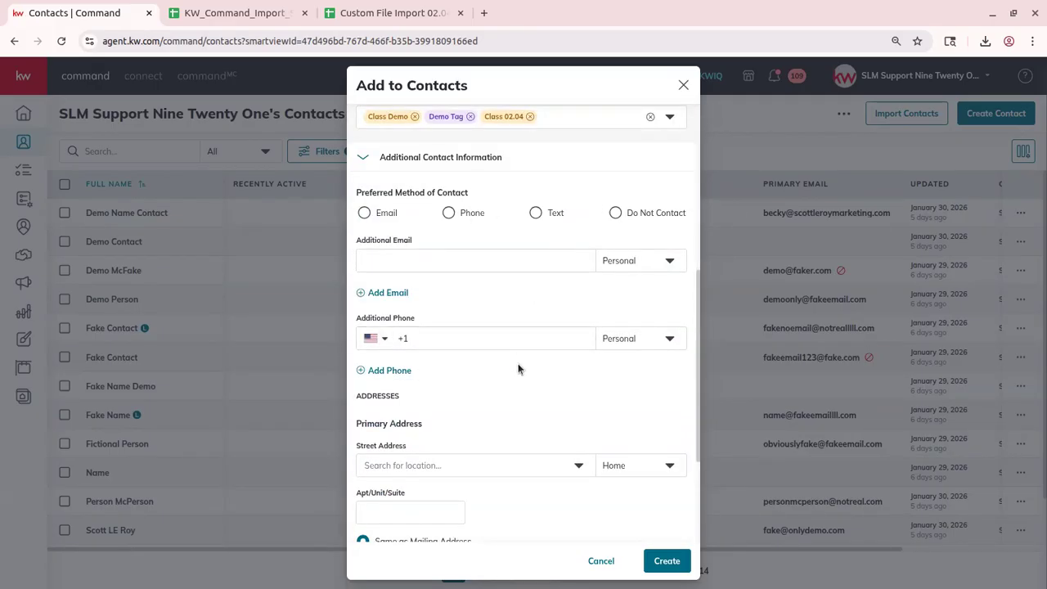
scroll(531, 366, down, 3)
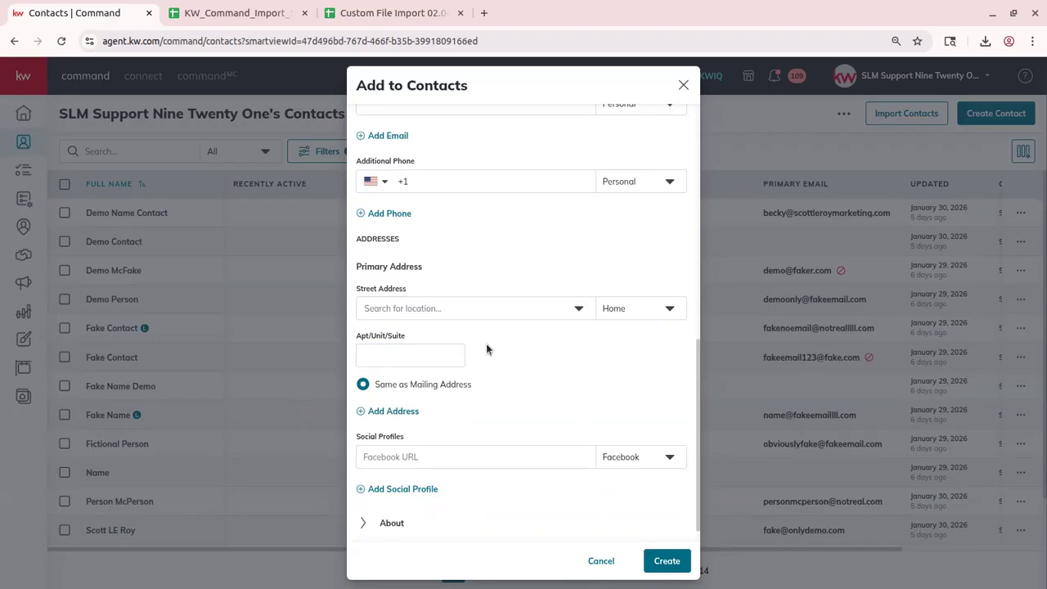
scroll(485, 350, down, 1)
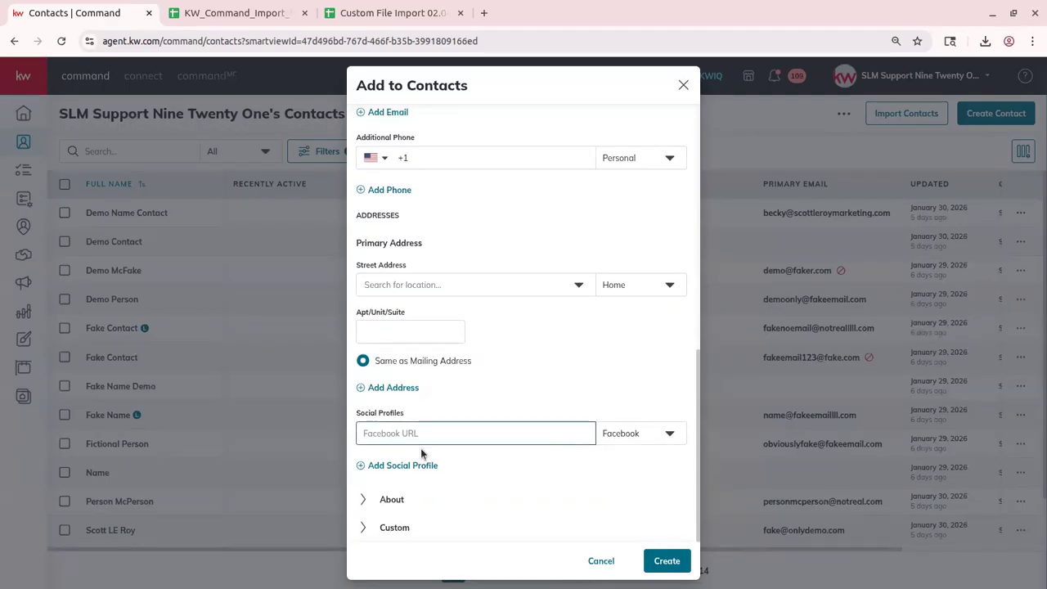
click(392, 499)
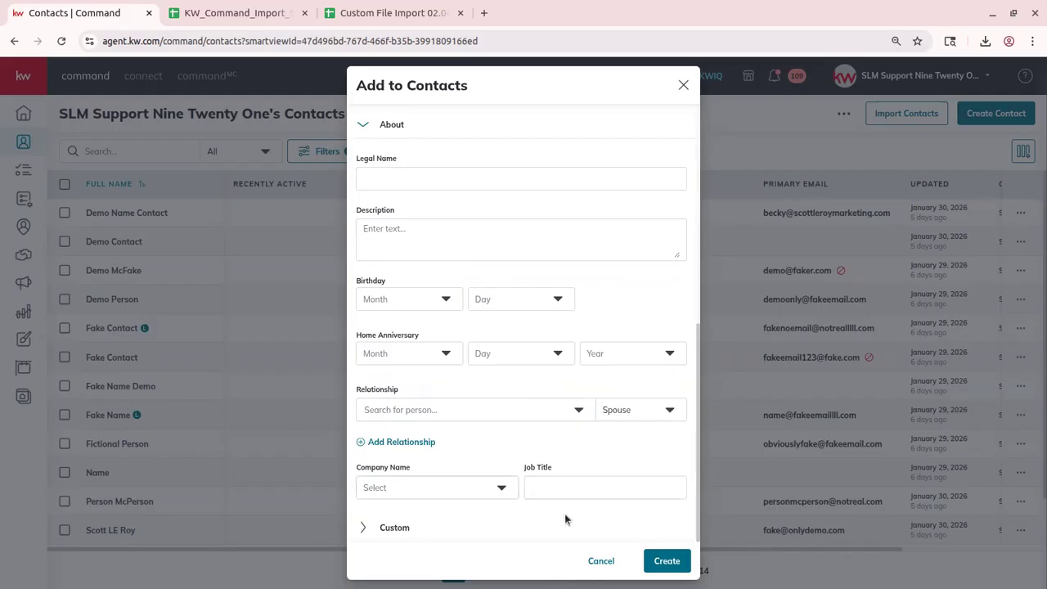
click(394, 527)
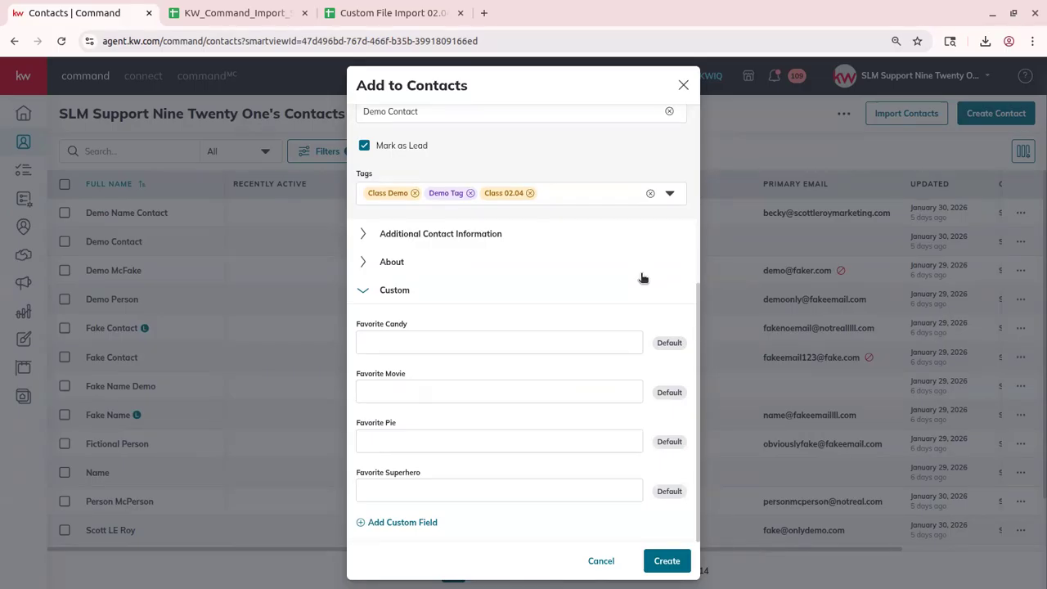
click(374, 446)
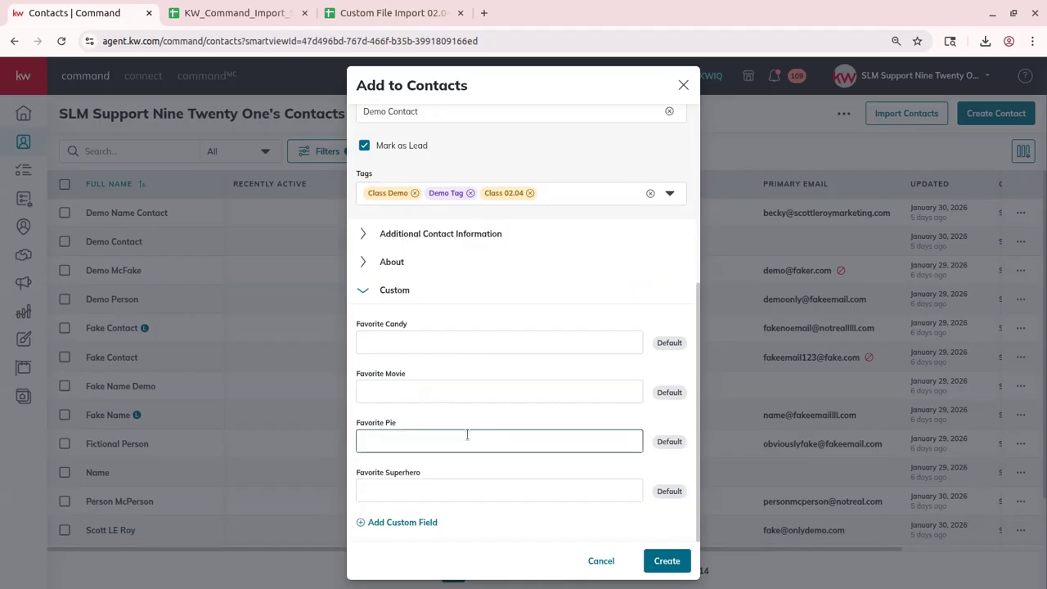
Add a new custom field named "Favorite Drink" to the contact, using the Text Field type
click(400, 524)
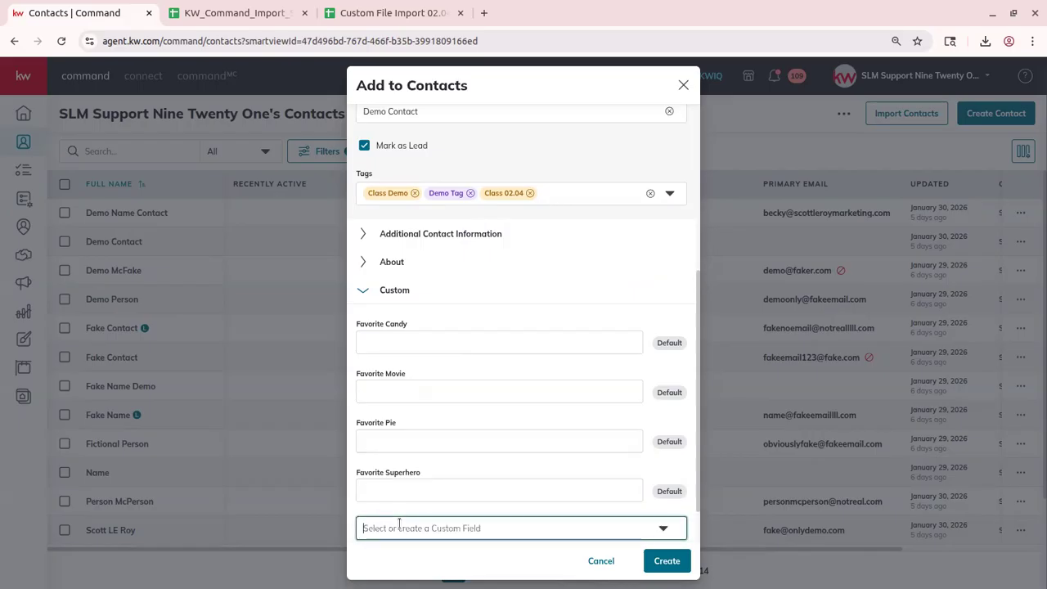
scroll(438, 522, down, 2)
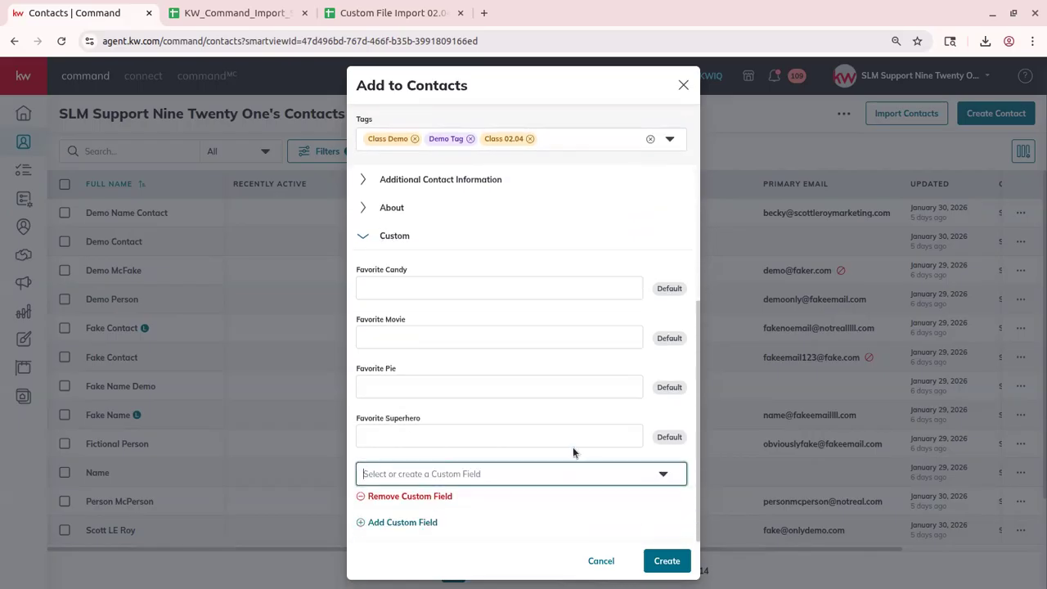
click(662, 474)
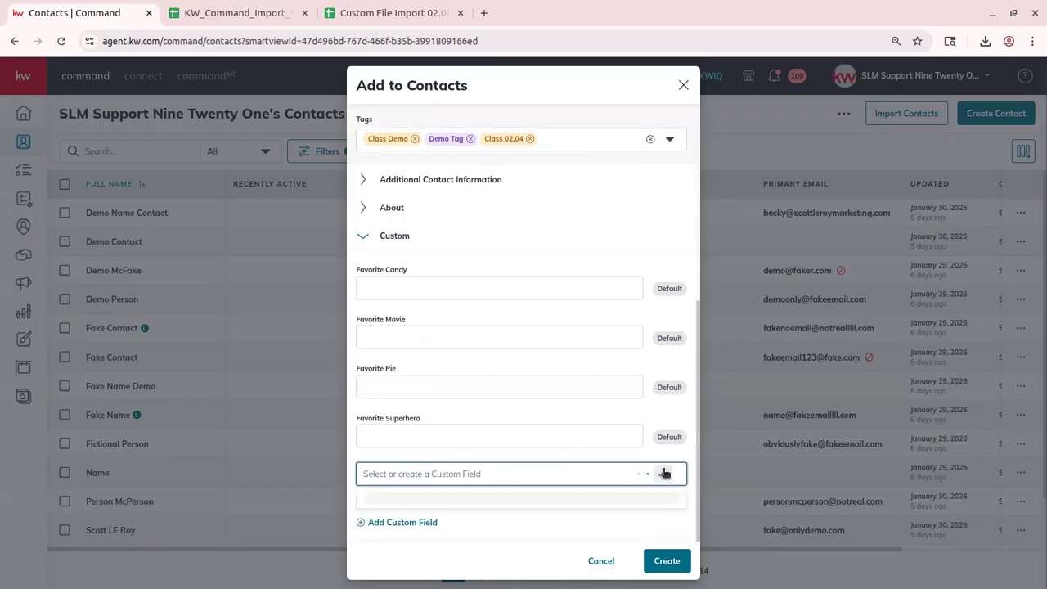
scroll(463, 530, down, 1)
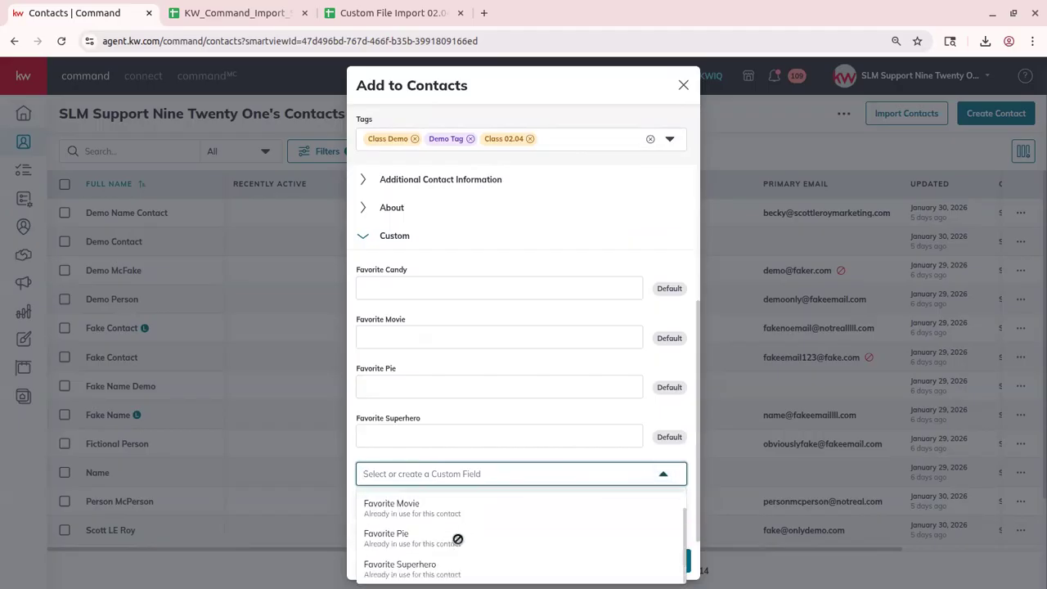
scroll(480, 523, up, 1)
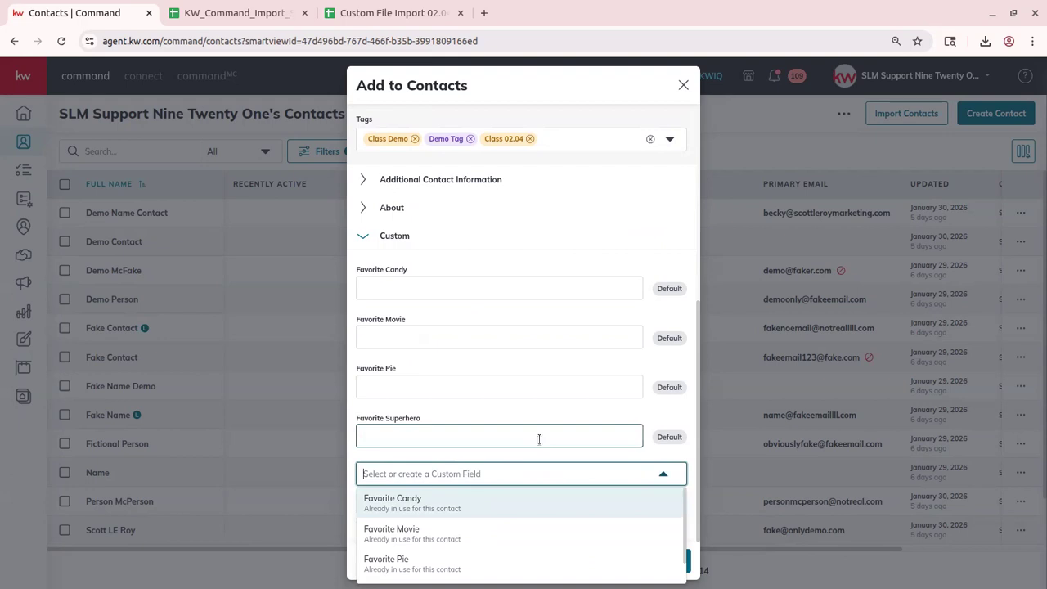
text(Favorite )
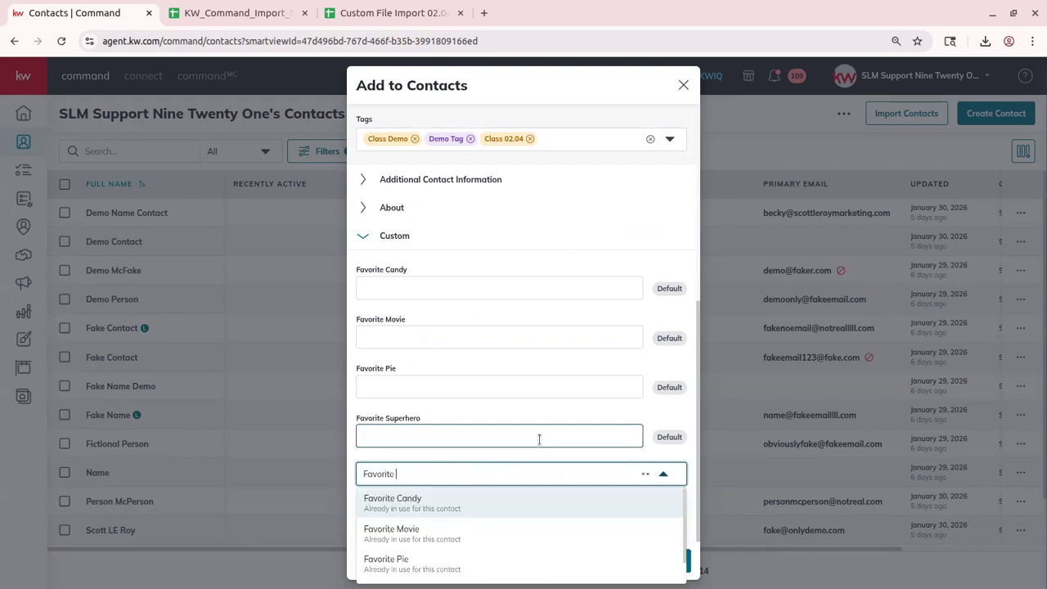
text(Drink)
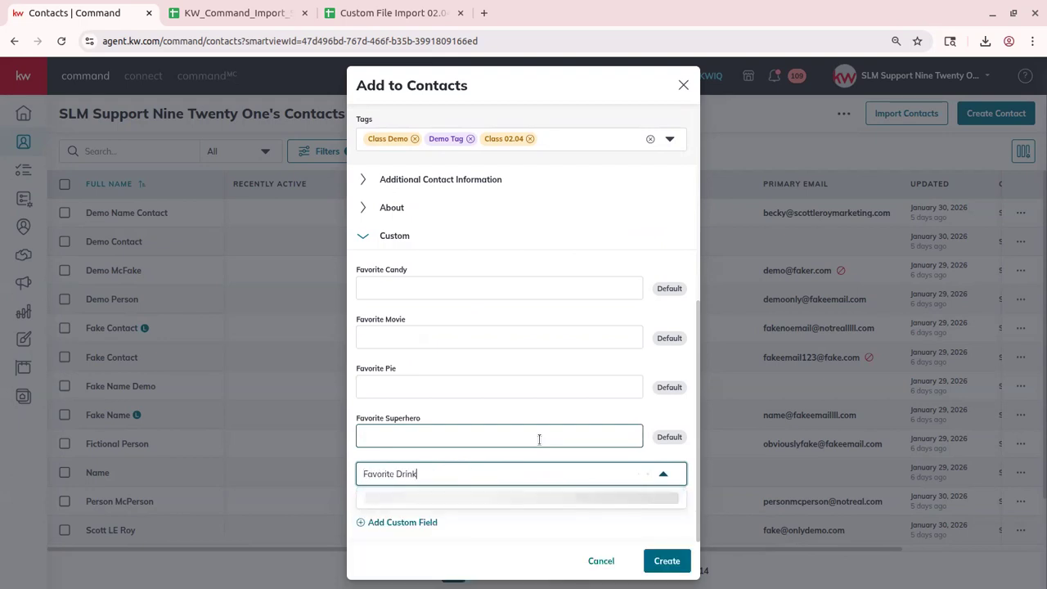
click(407, 499)
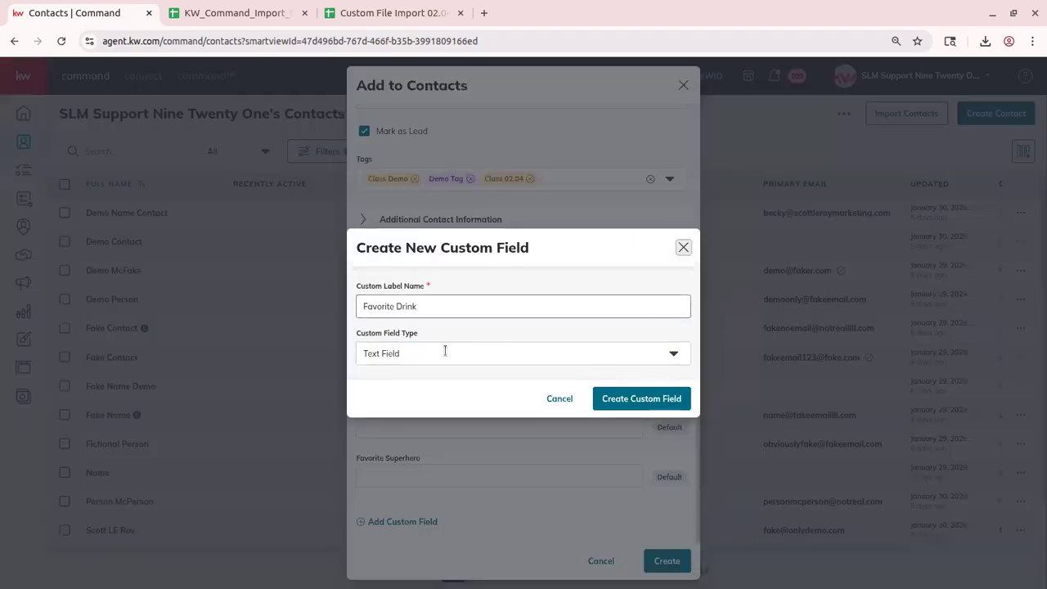
click(480, 354)
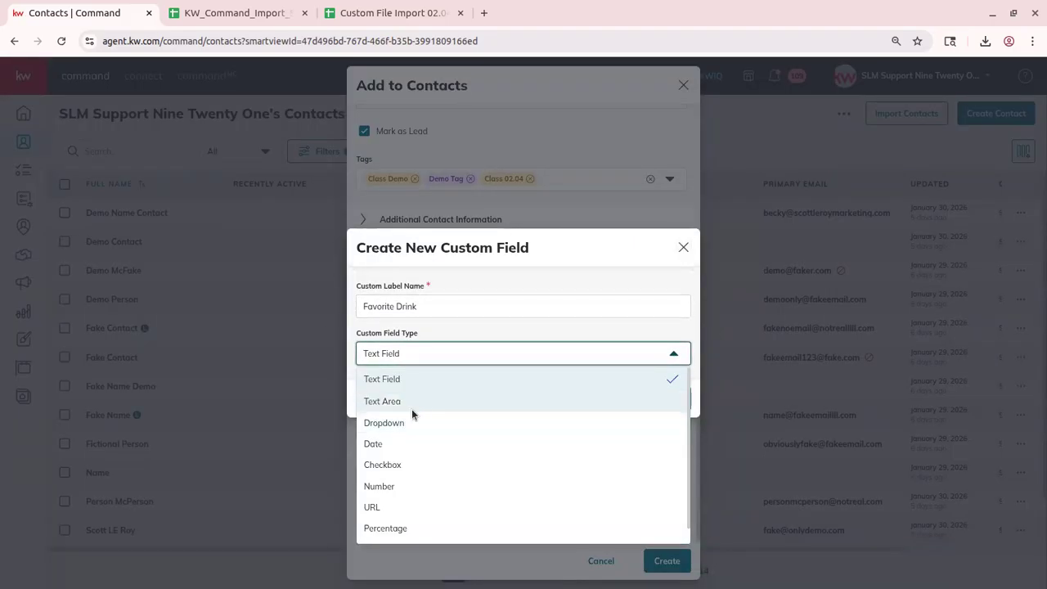
scroll(463, 529, down, 1)
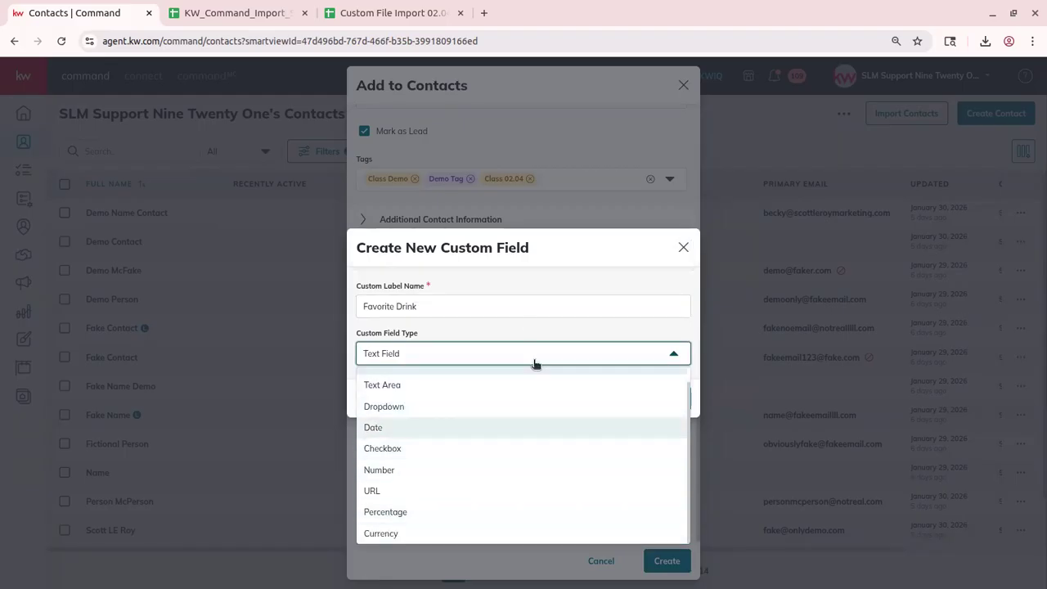
click(520, 328)
click(686, 397)
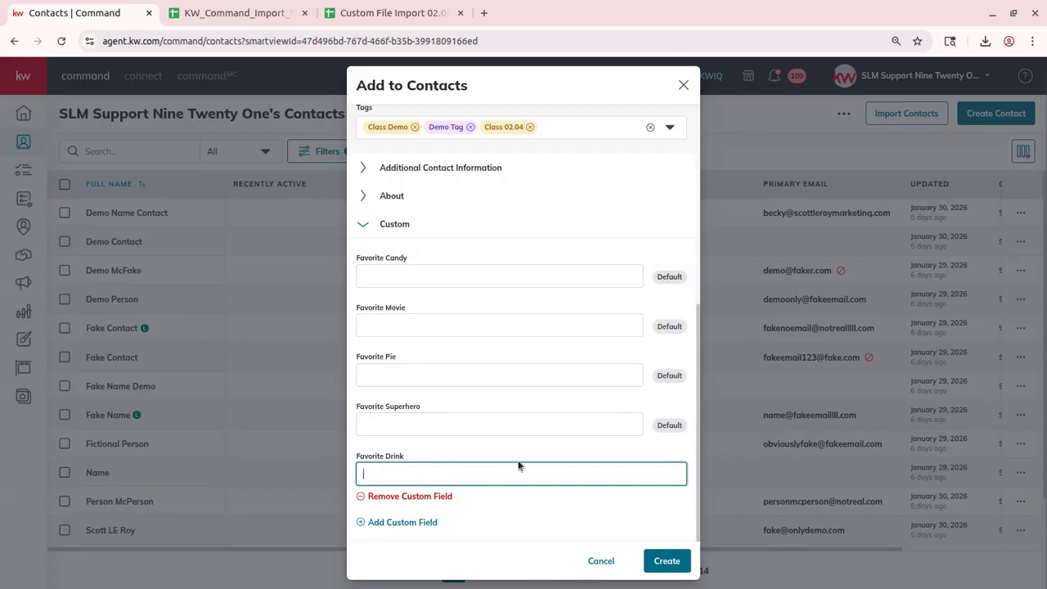
Create the contact, and switch its Mark as Lead setting off and back on in the contact record
click(666, 561)
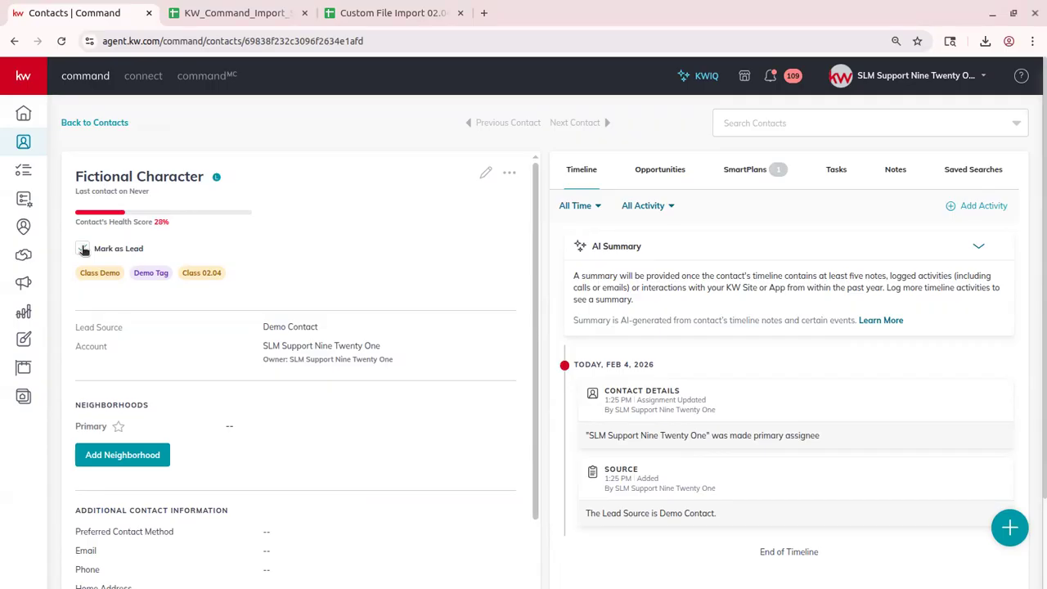
click(83, 249)
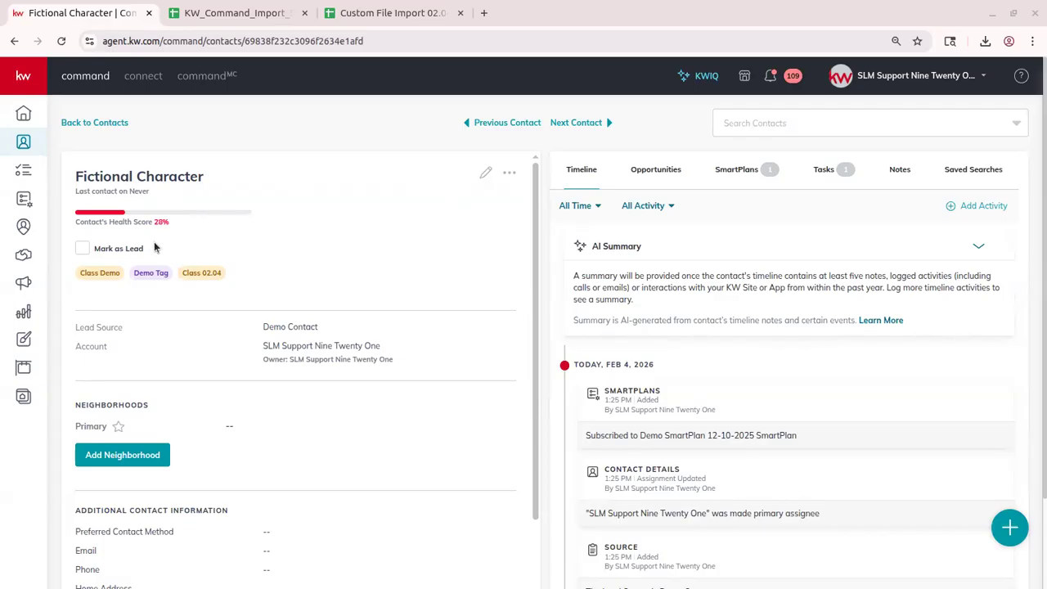
click(84, 248)
Search the contact's neighborhoods for "orlando" and add Breezewood, Orlando, FL, dismissing the location request
scroll(276, 292, down, 1)
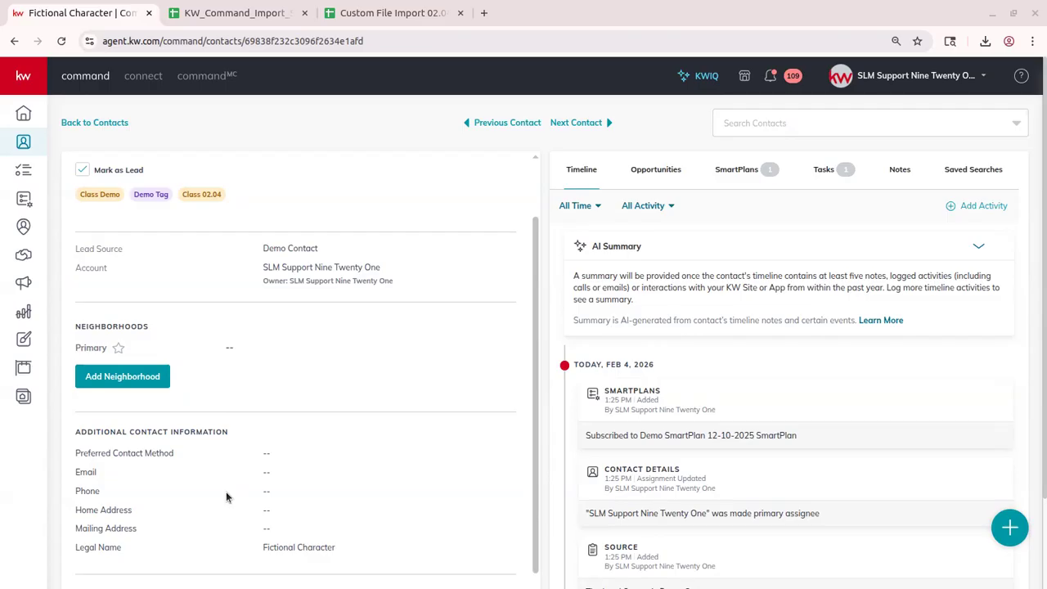
click(103, 382)
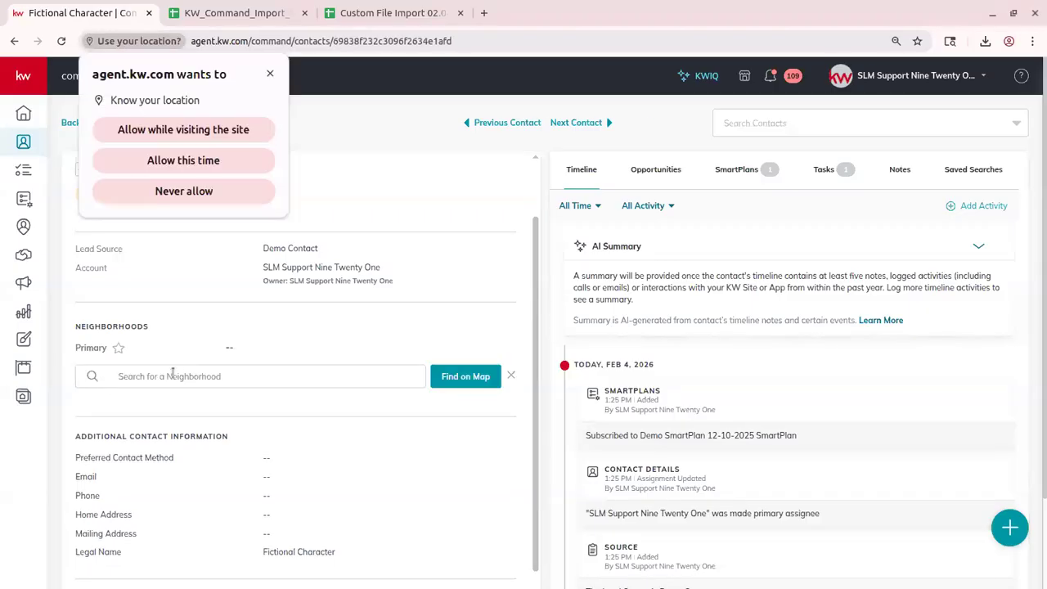
click(269, 75)
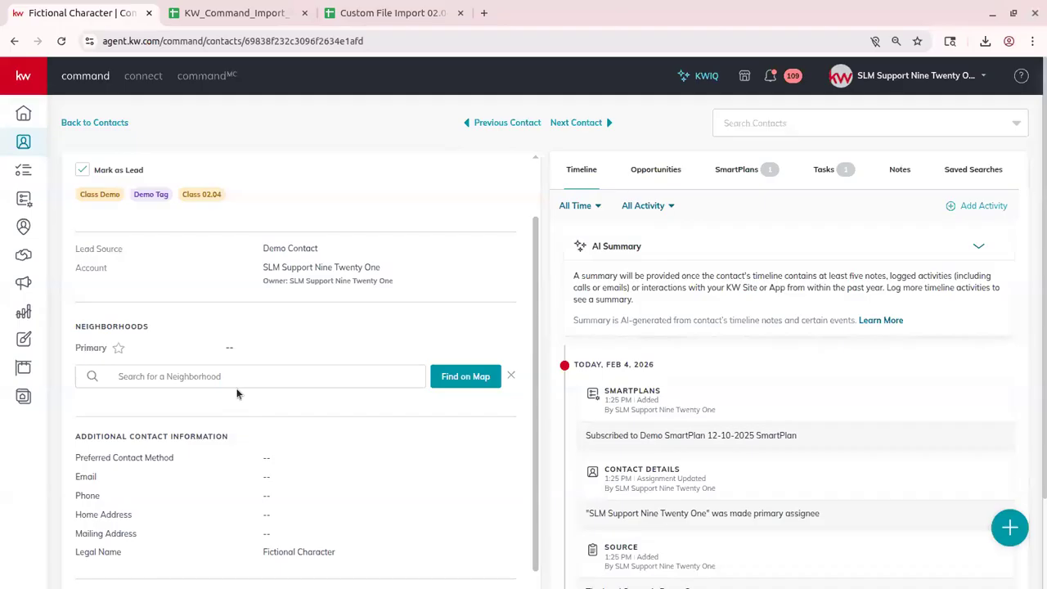
click(239, 372)
text(orlando)
scroll(180, 444, down, 1)
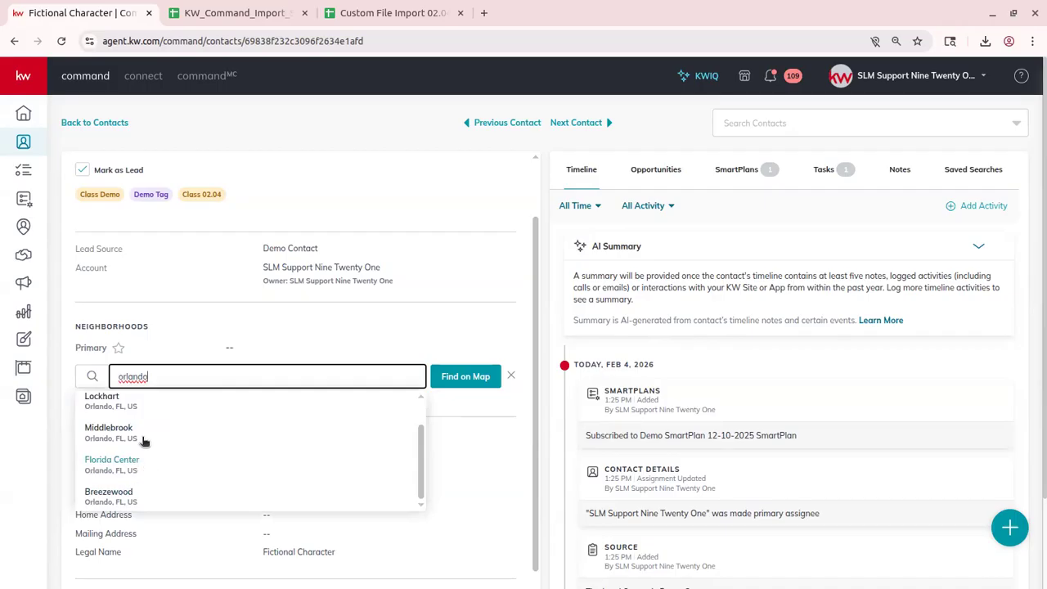
click(151, 495)
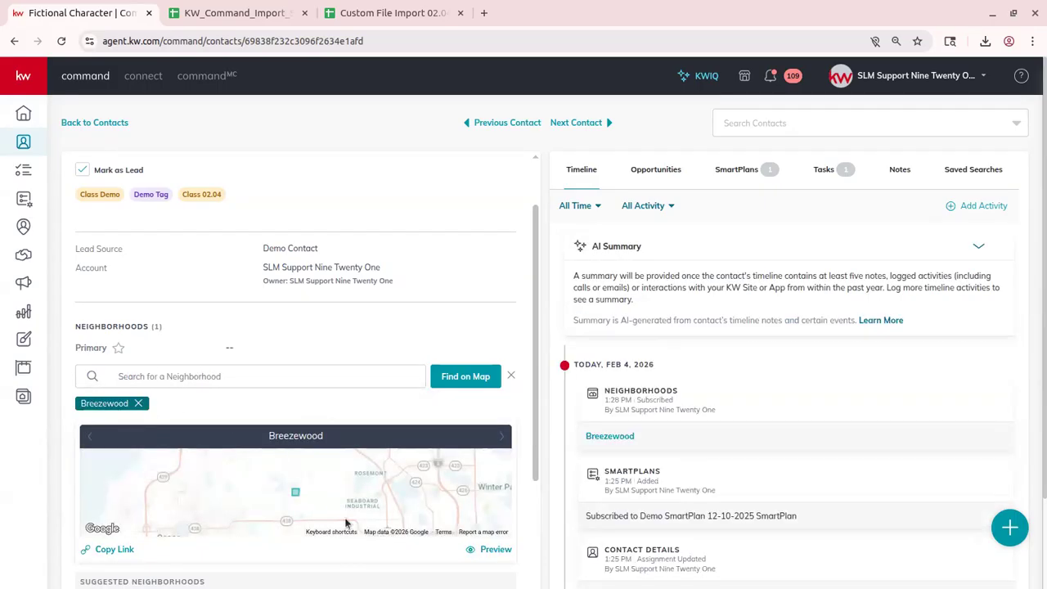
Select the Orlando neighborhoods Holden/Parramore, Holden Heights, Washington Park and Malibu Groves from the map for the contact
click(468, 378)
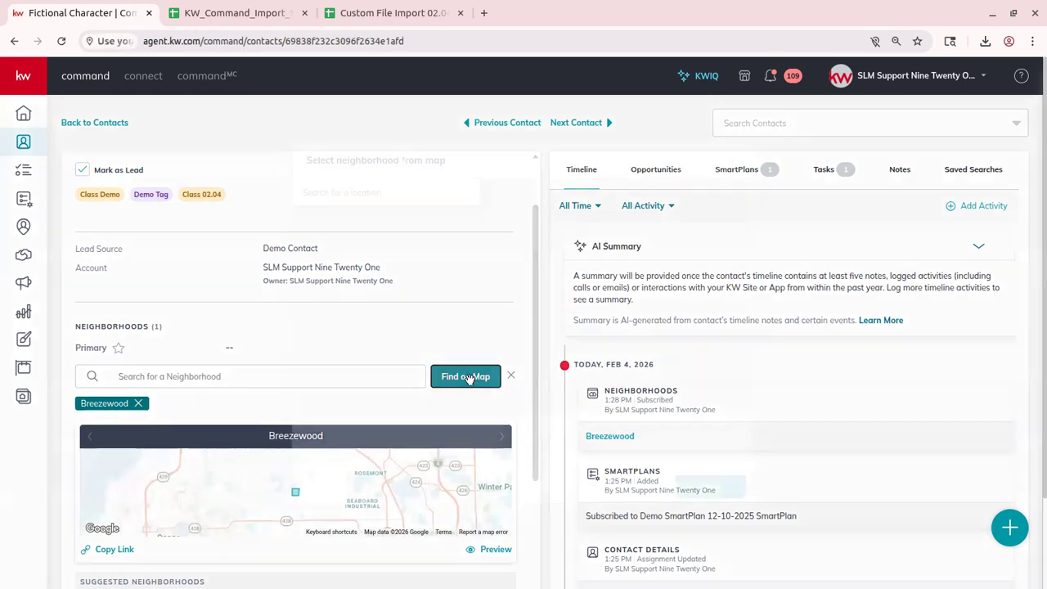
scroll(636, 378, down, 1)
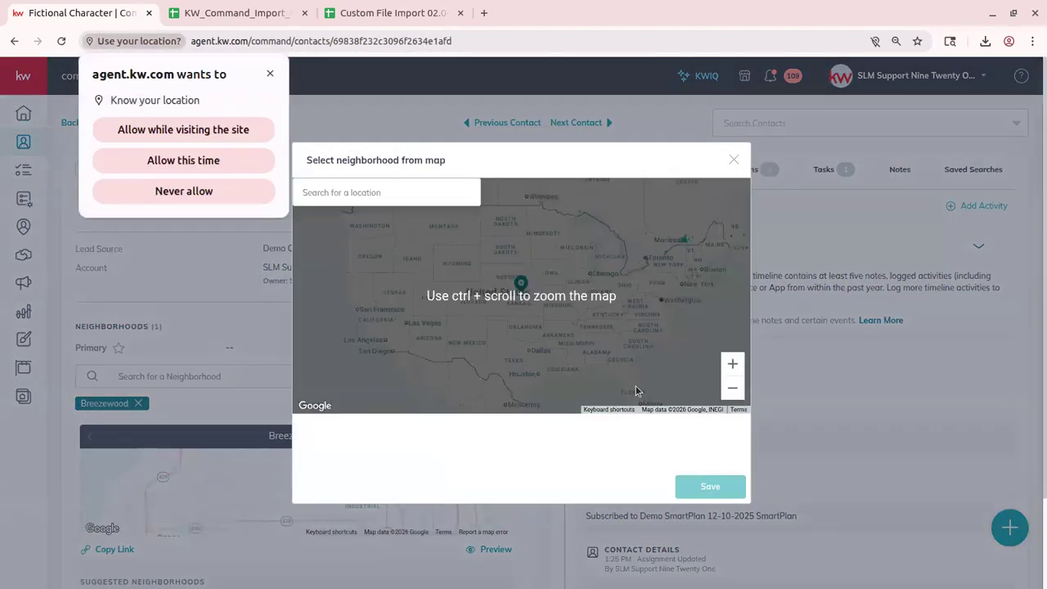
scroll(635, 384, up, 5)
scroll(635, 384, up, 1)
scroll(635, 383, up, 2)
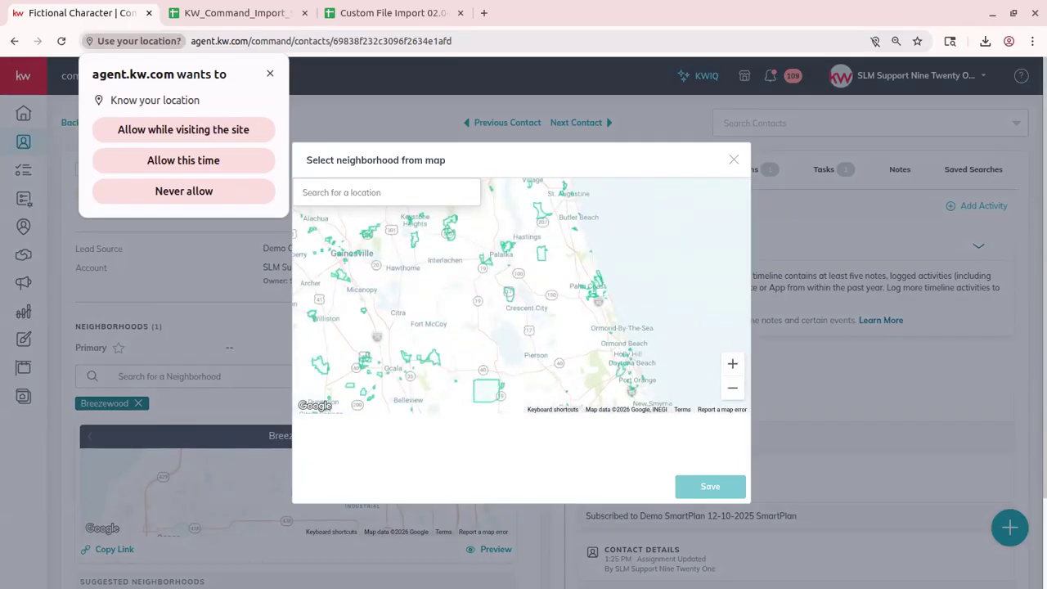
drag(620, 338, 715, 276)
scroll(565, 304, down, 1)
scroll(565, 305, down, 3)
scroll(595, 336, up, 4)
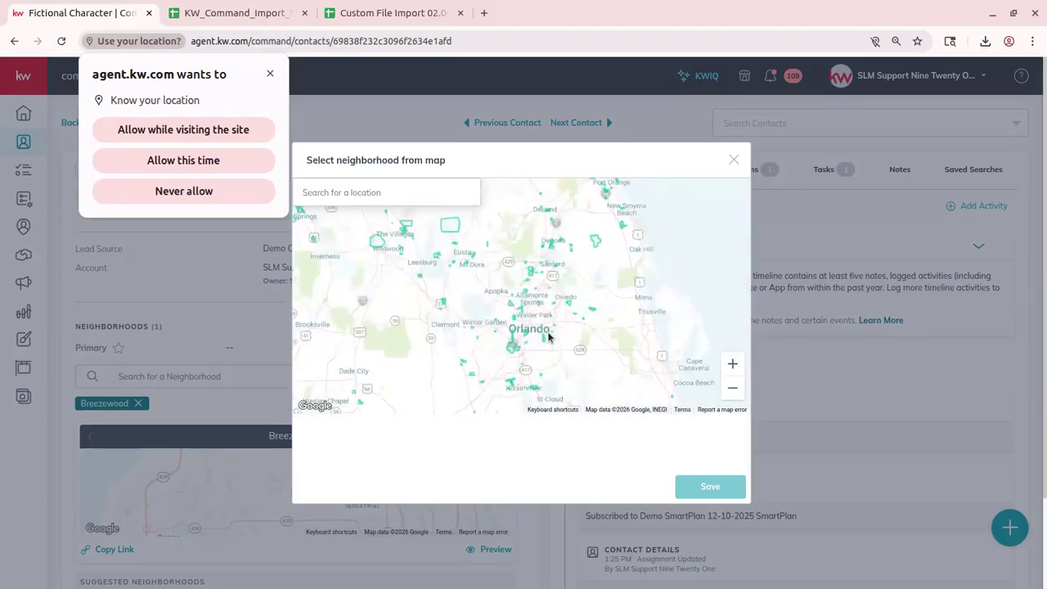
scroll(548, 335, up, 2)
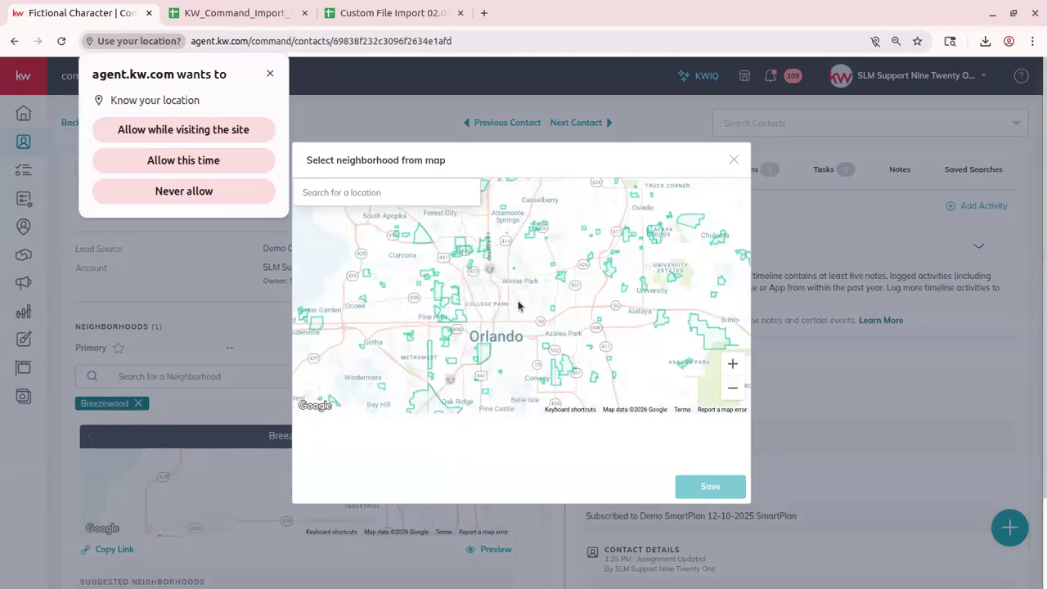
scroll(487, 351, up, 2)
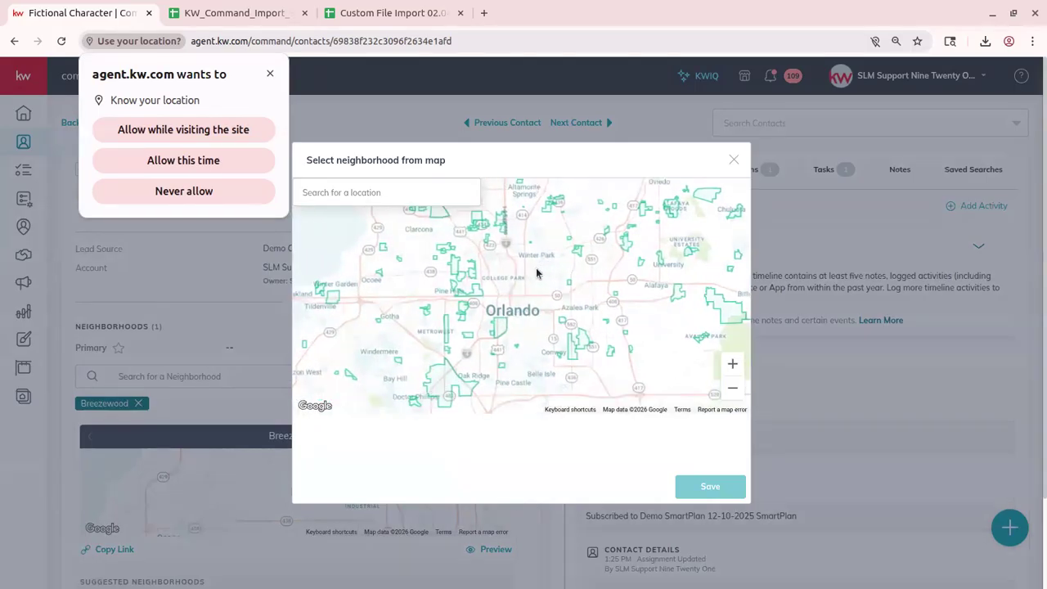
click(489, 324)
click(486, 335)
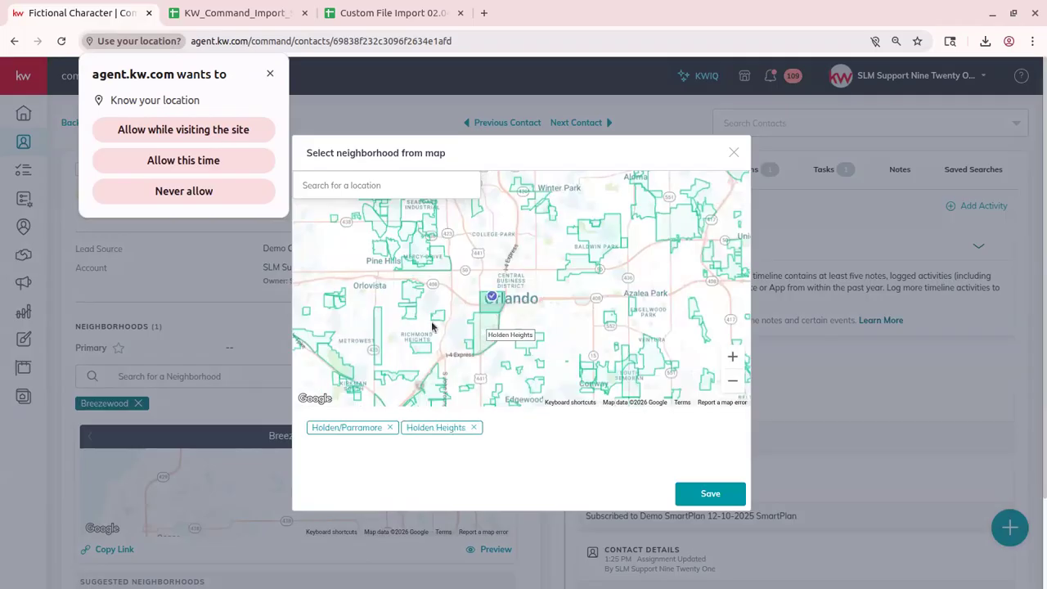
click(412, 304)
click(413, 287)
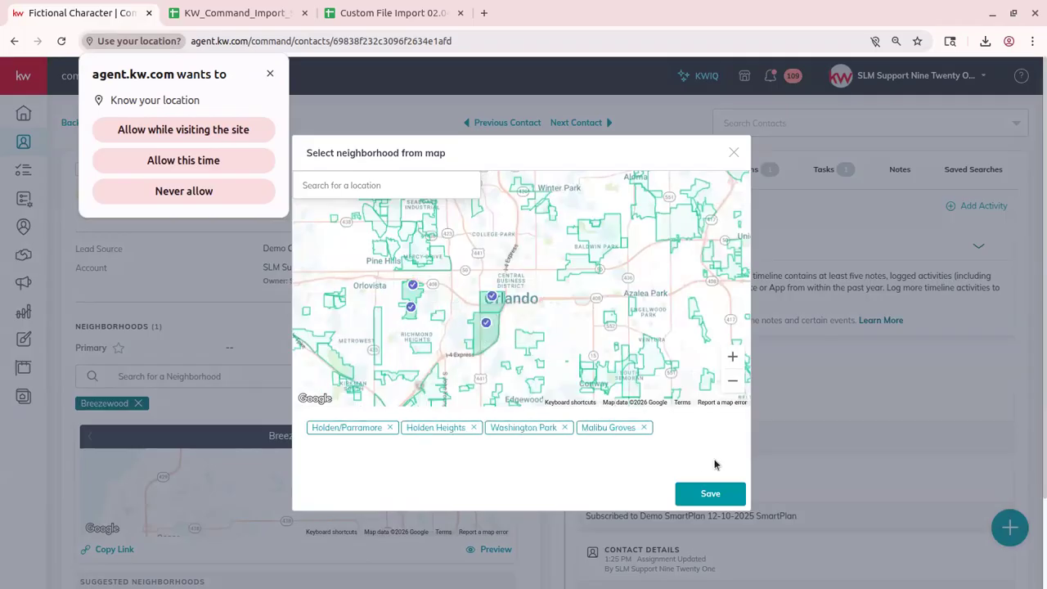
Save the four neighborhoods selected on the map to the contact and page through their map previews
click(724, 496)
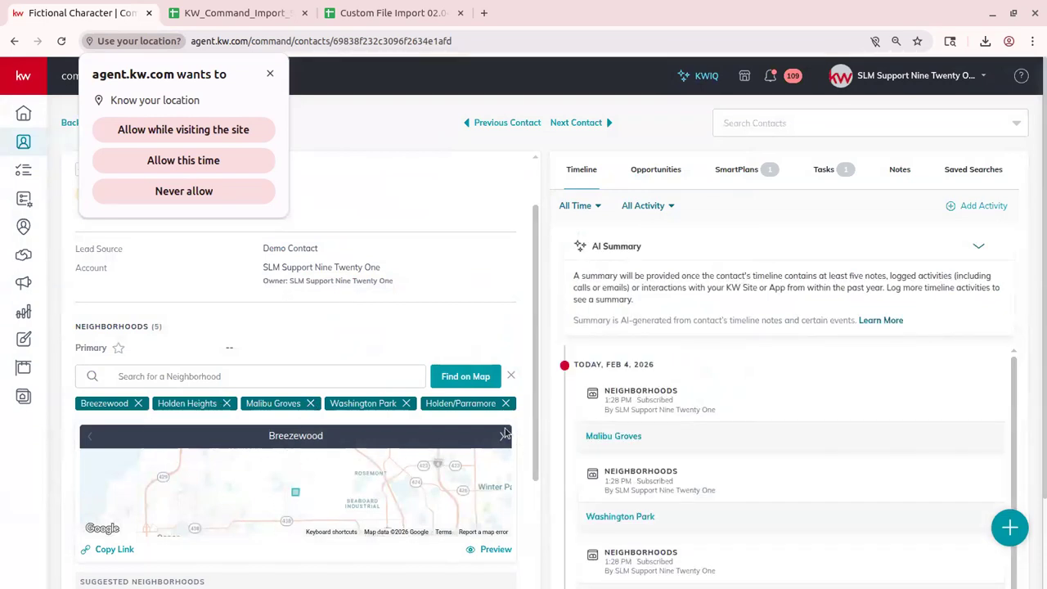
scroll(409, 303, down, 1)
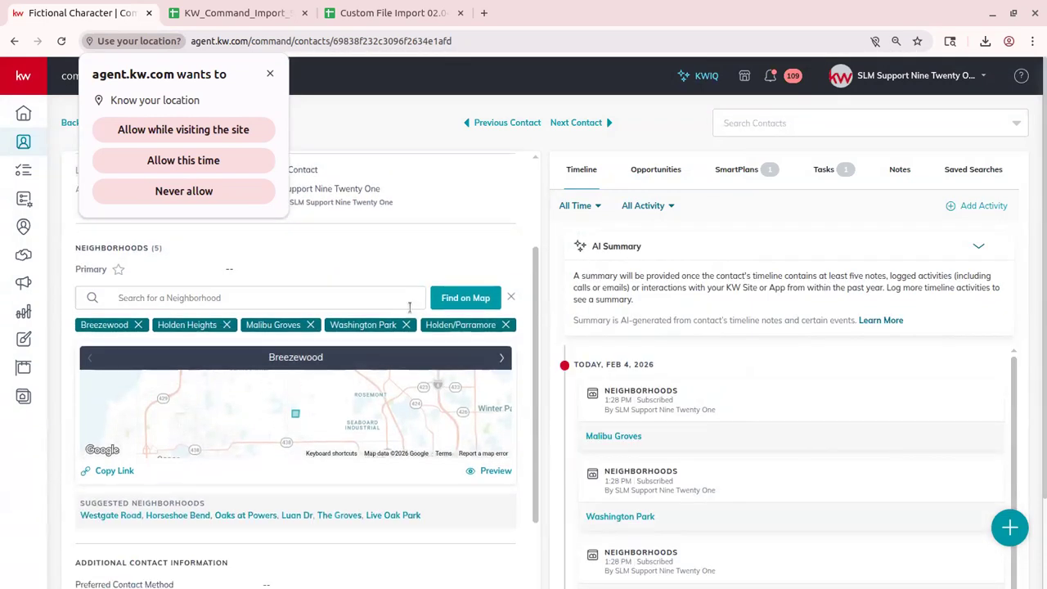
click(503, 359)
click(503, 360)
click(503, 360)
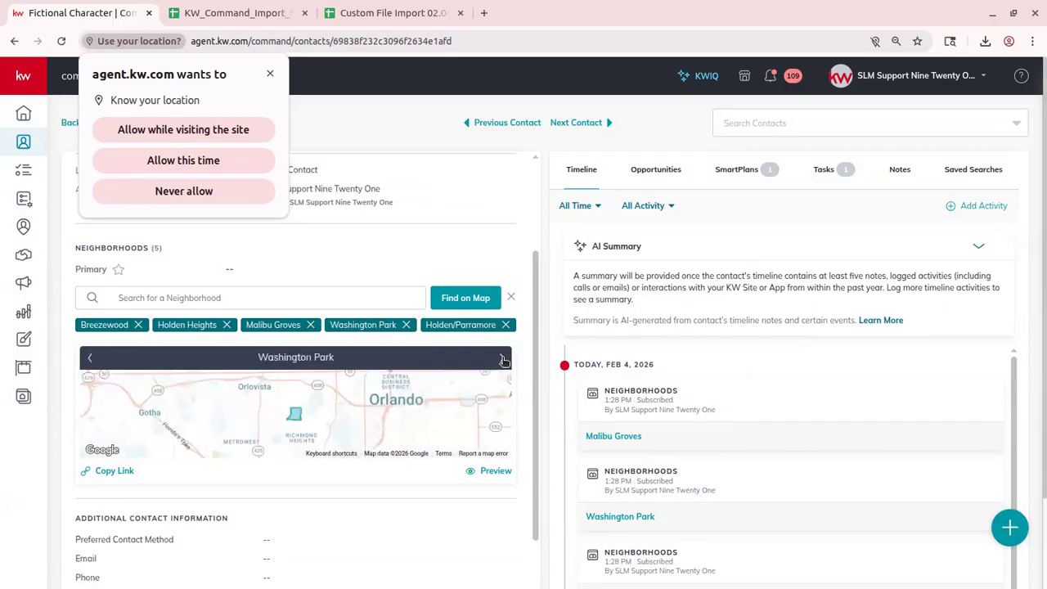
click(93, 357)
click(93, 357)
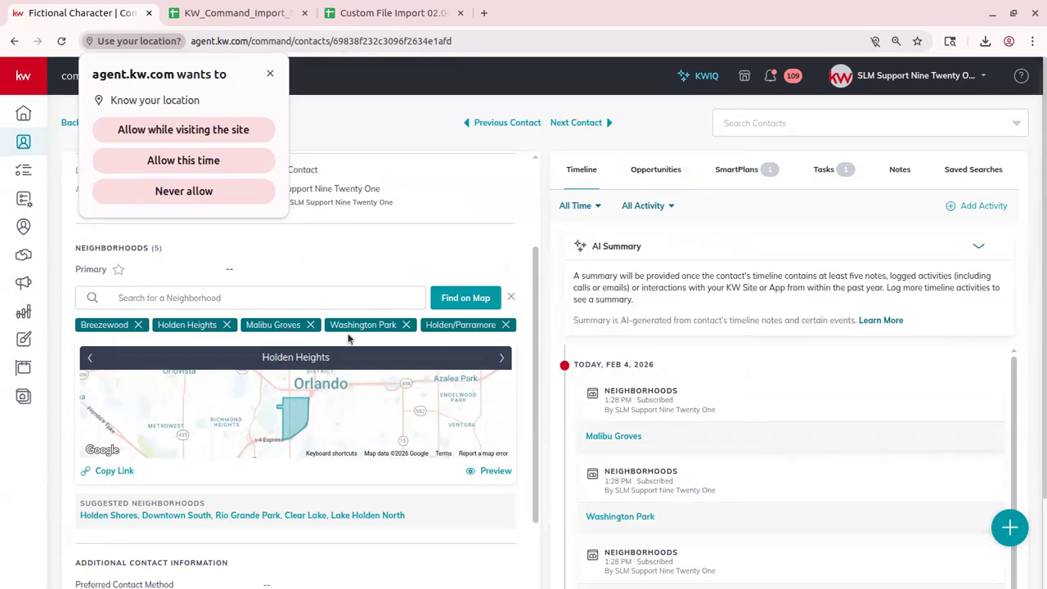
Reopen the neighborhood map, permanently deny the site's location request, and close the map without selecting anything
click(474, 308)
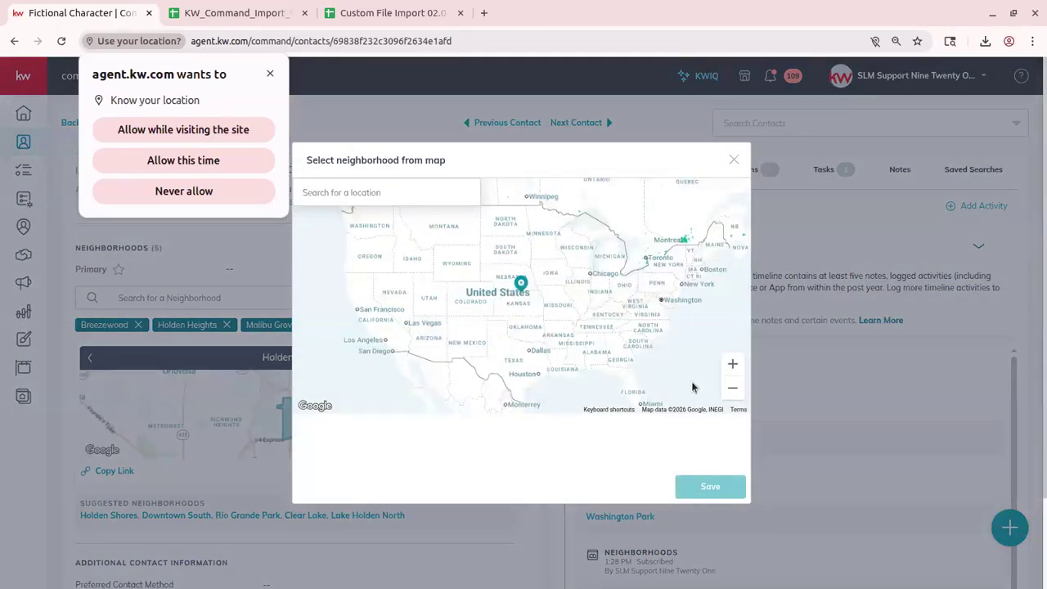
click(401, 198)
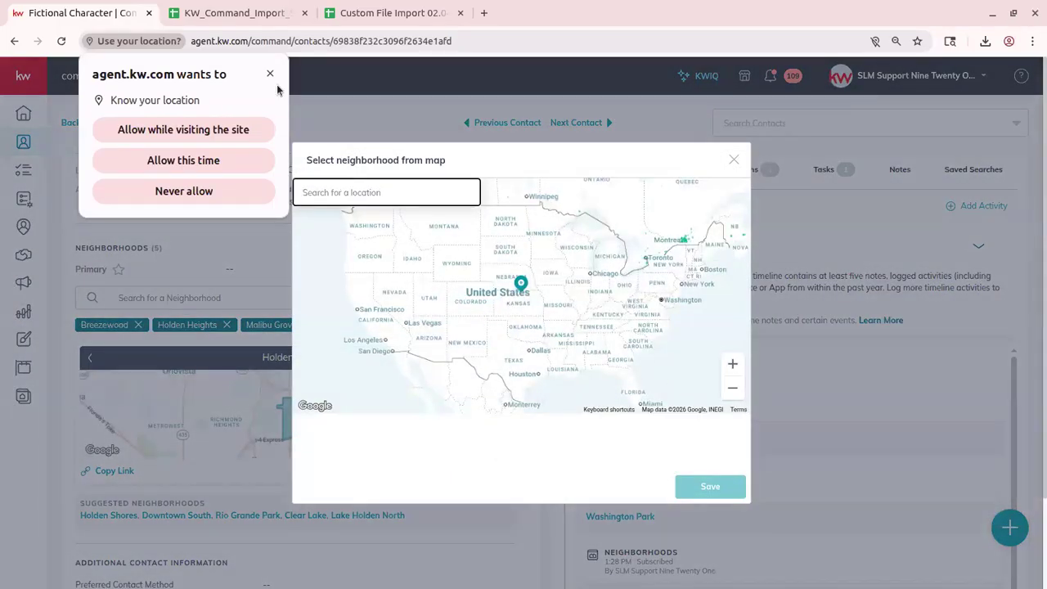
click(217, 193)
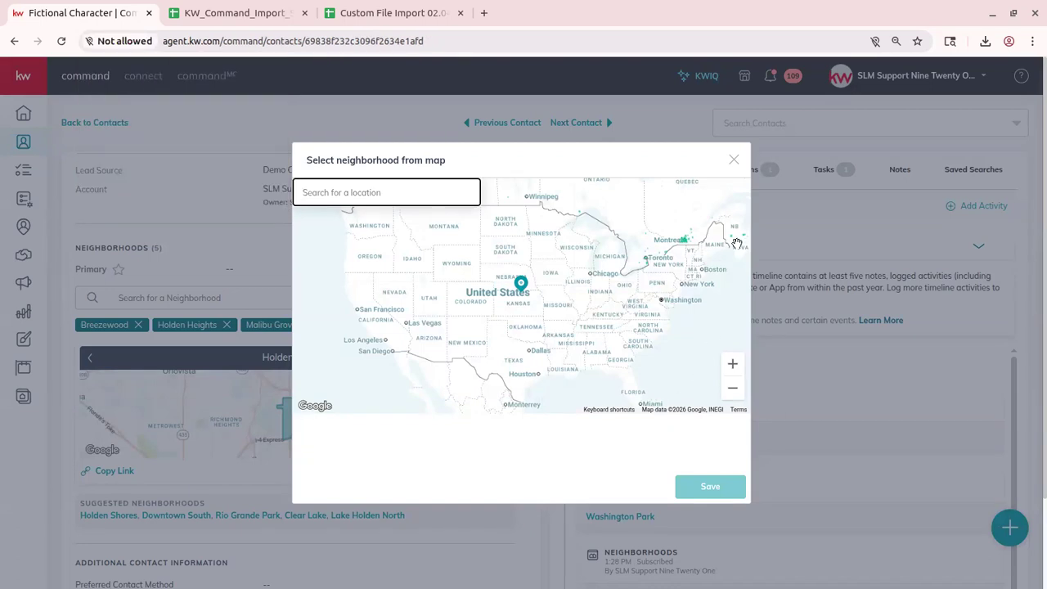
click(738, 164)
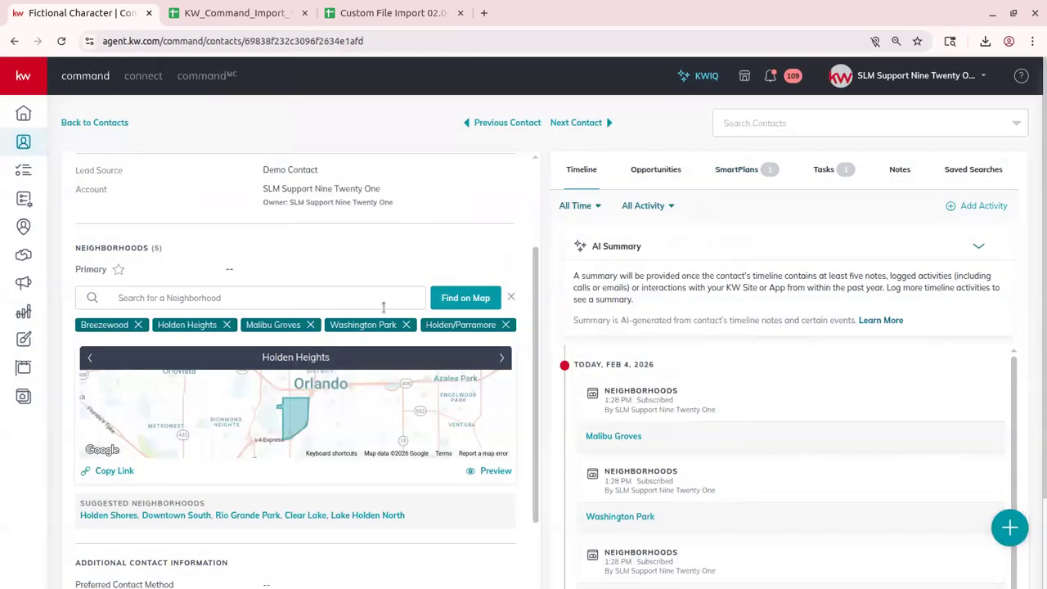
Page through the contact's neighborhood cards from Holden Heights to Washington Park and back to Malibu Groves
scroll(361, 344, down, 1)
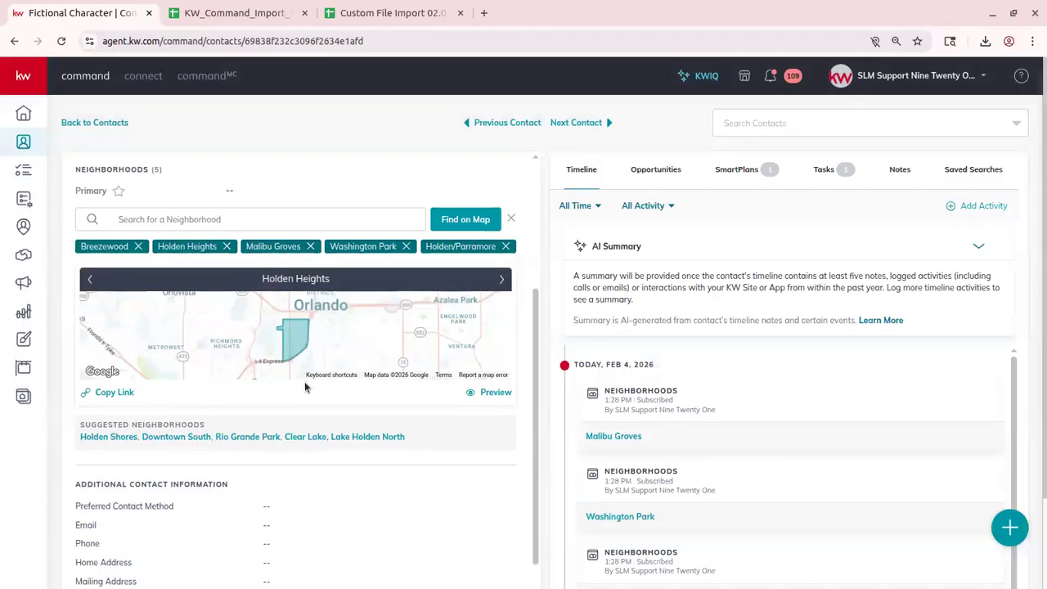
click(501, 280)
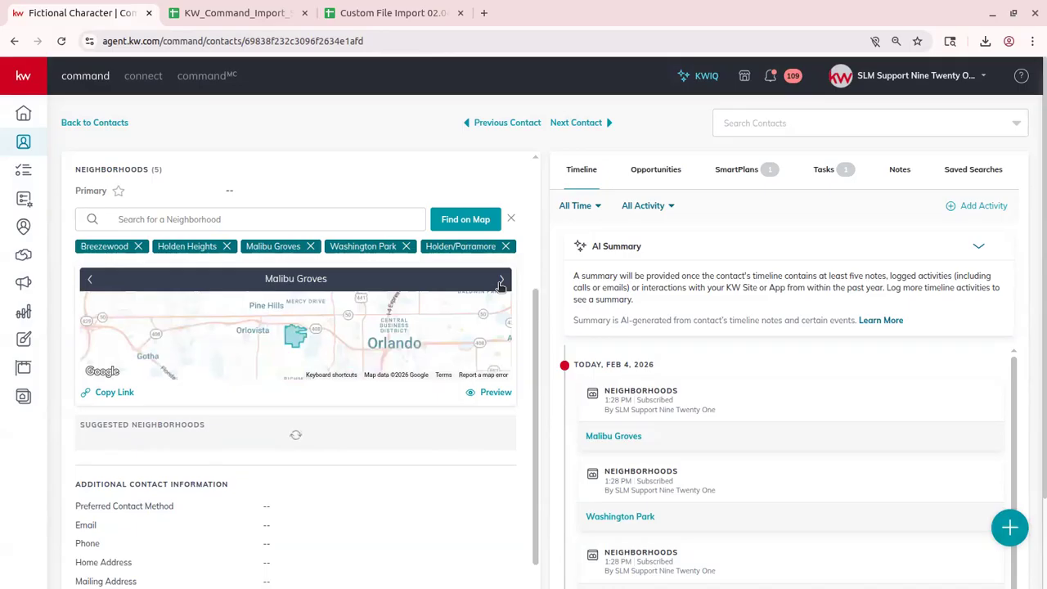
click(500, 279)
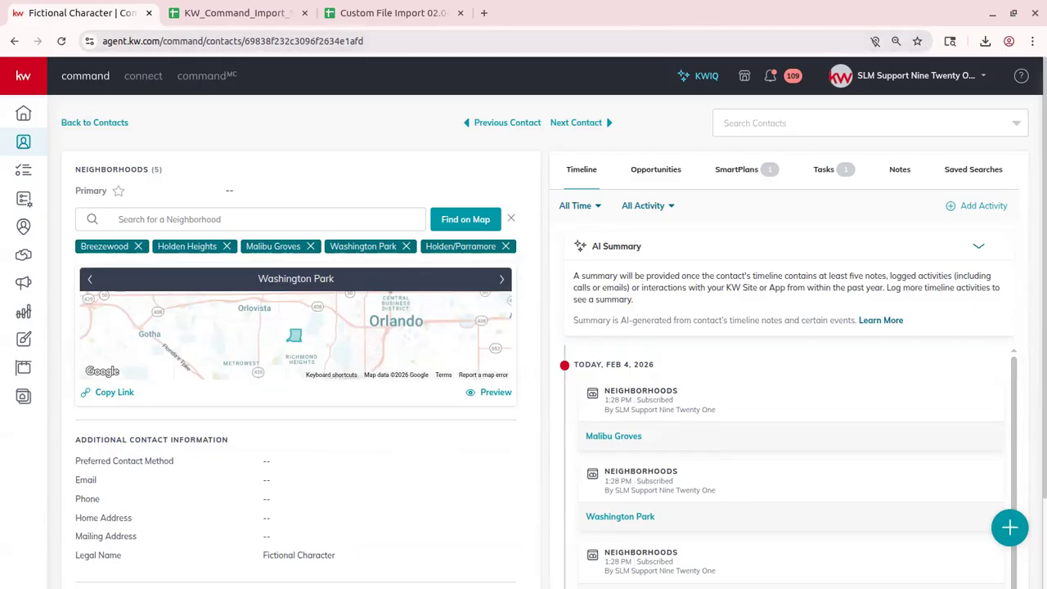
click(90, 279)
Search the contact's neighborhoods for "Orlando", look through the suggestions, and clear the search
click(193, 225)
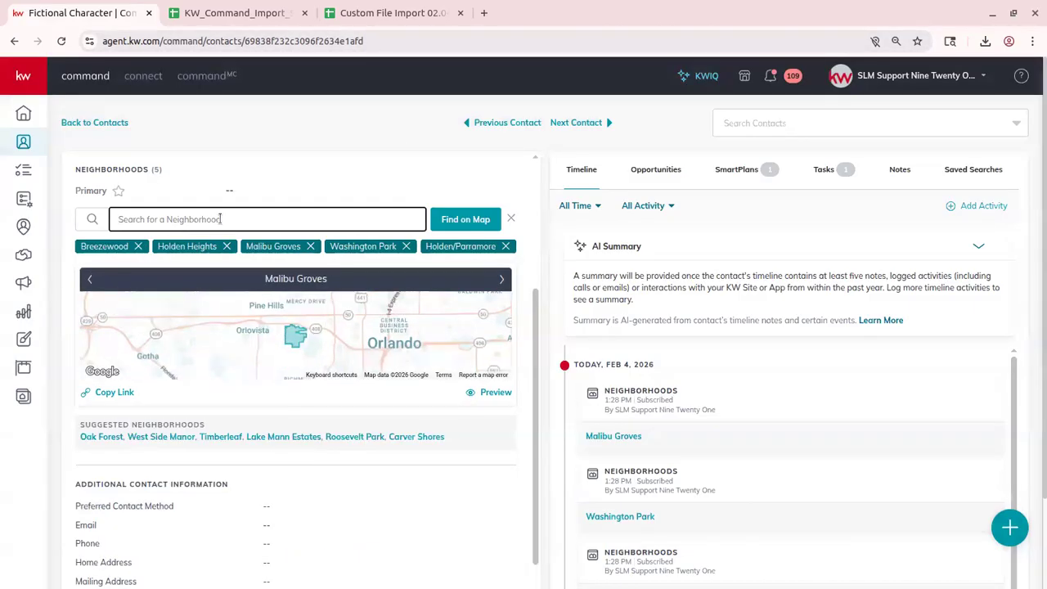
text(Orla)
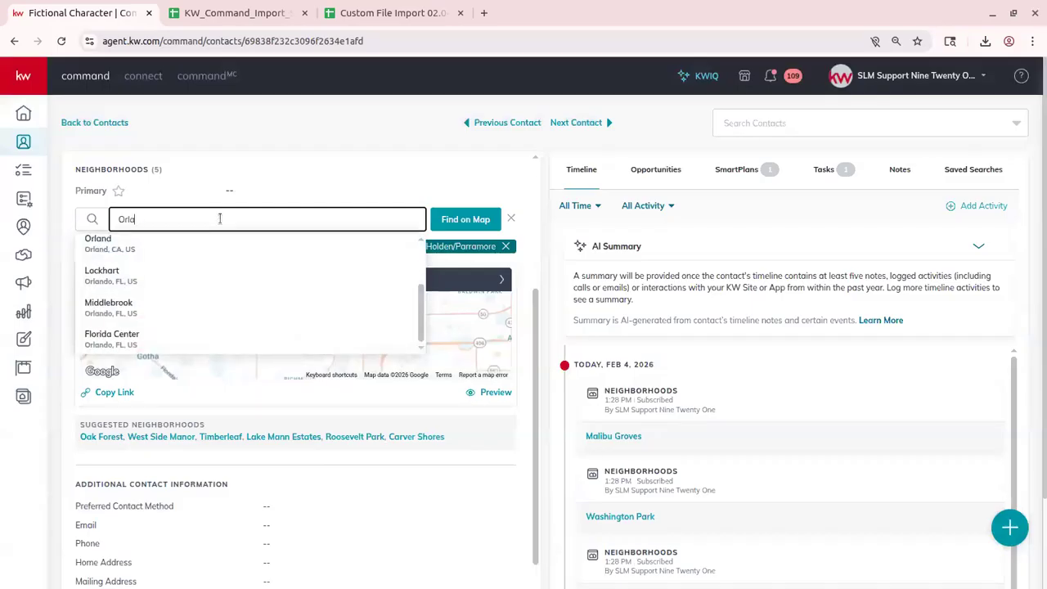
text(ndo)
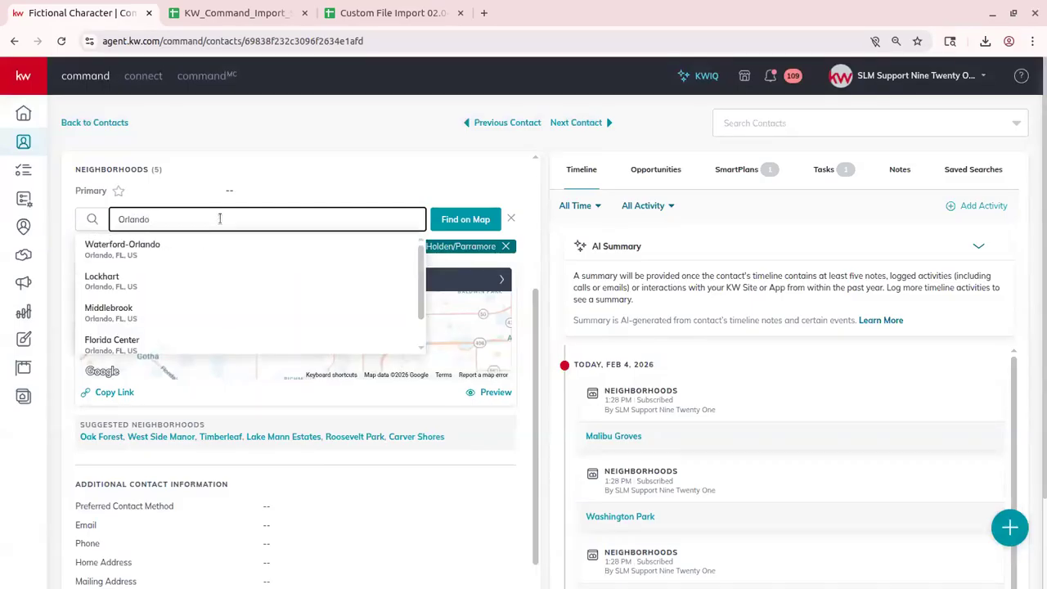
scroll(257, 266, up, 2)
scroll(199, 339, down, 1)
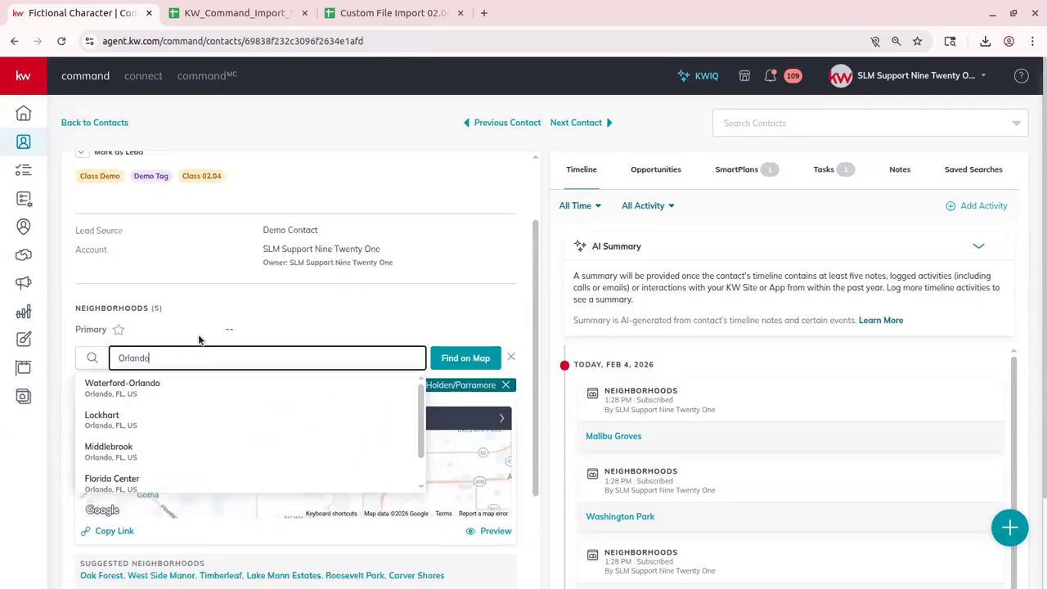
scroll(208, 352, down, 1)
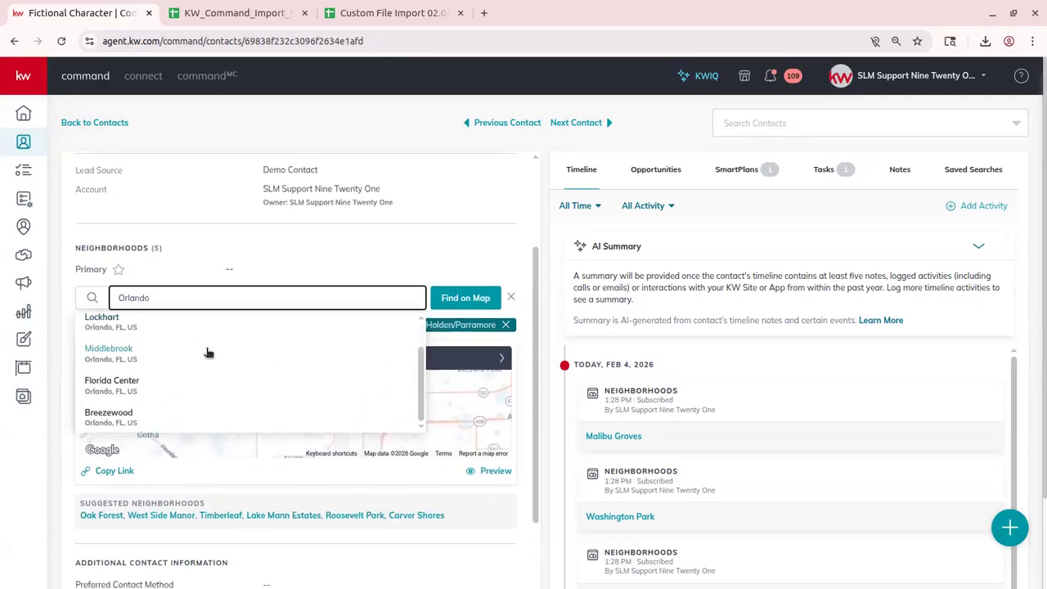
scroll(208, 352, up, 1)
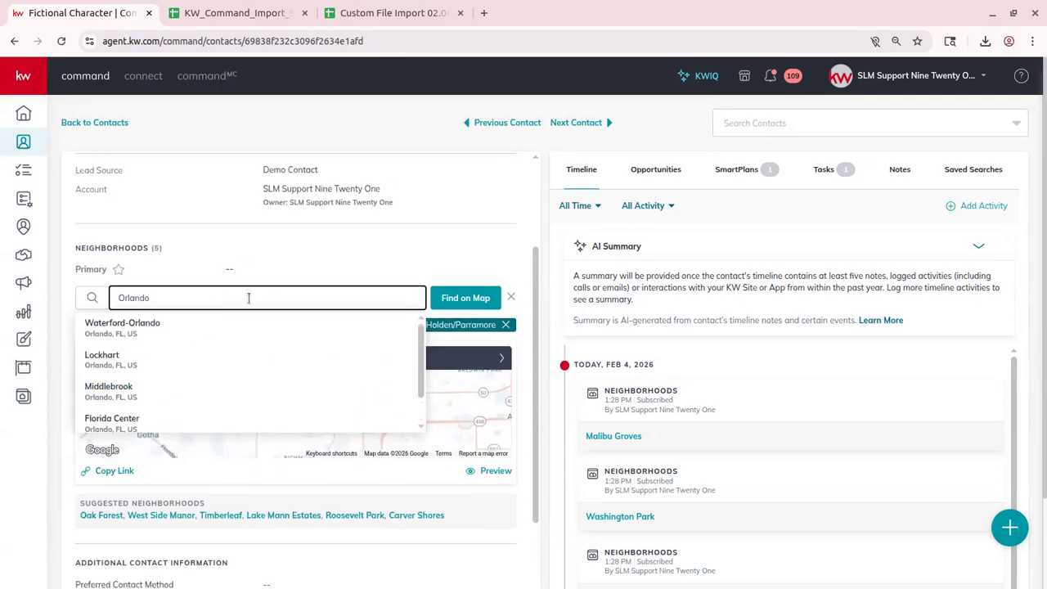
key(BackSpace)
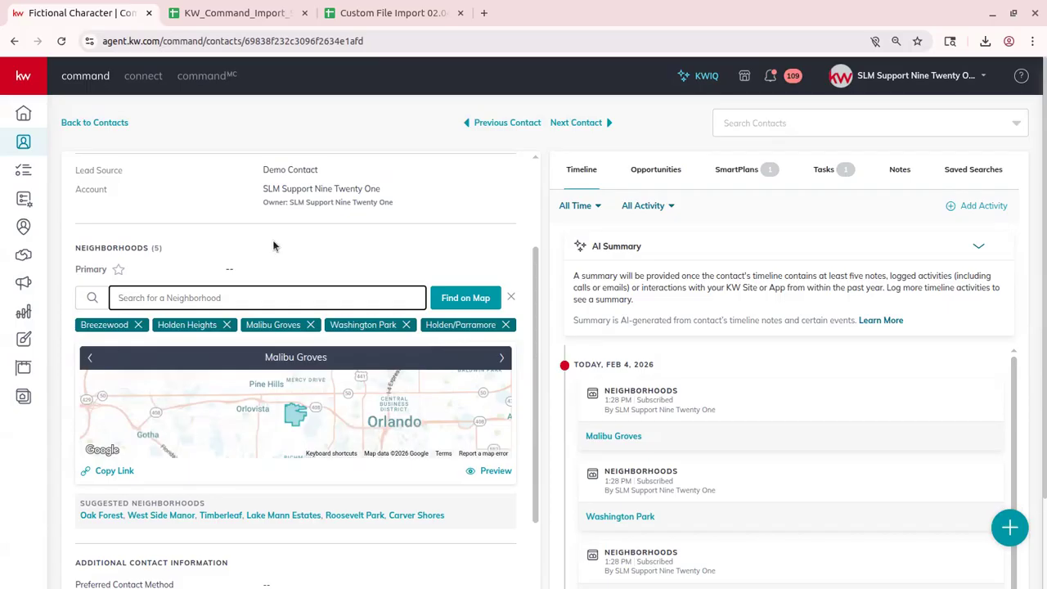
Go back to the Breezewood neighborhood card, open its preview page, and review the area's market information
scroll(112, 247, down, 1)
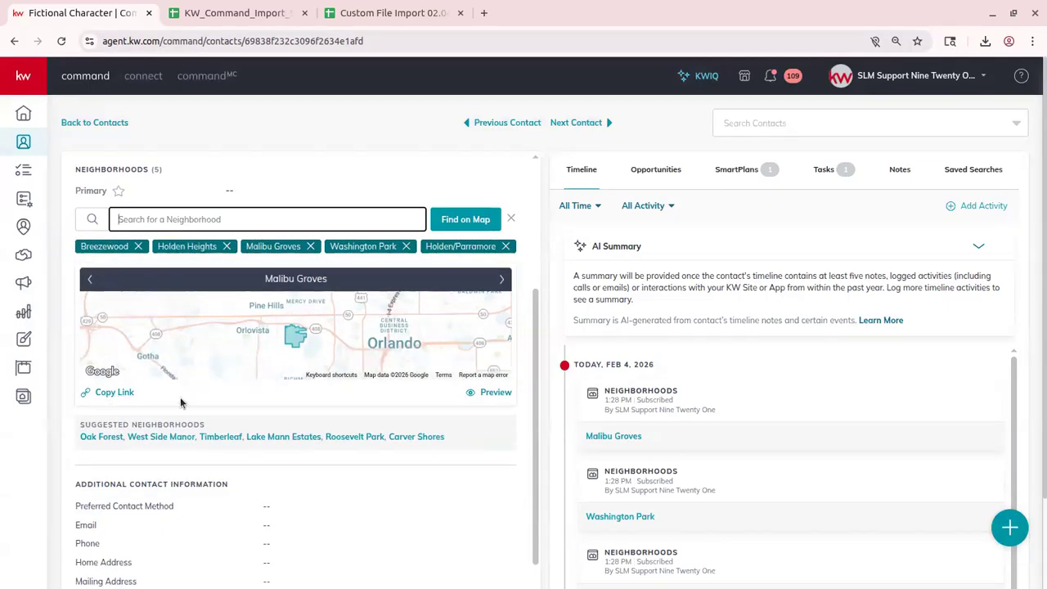
click(88, 279)
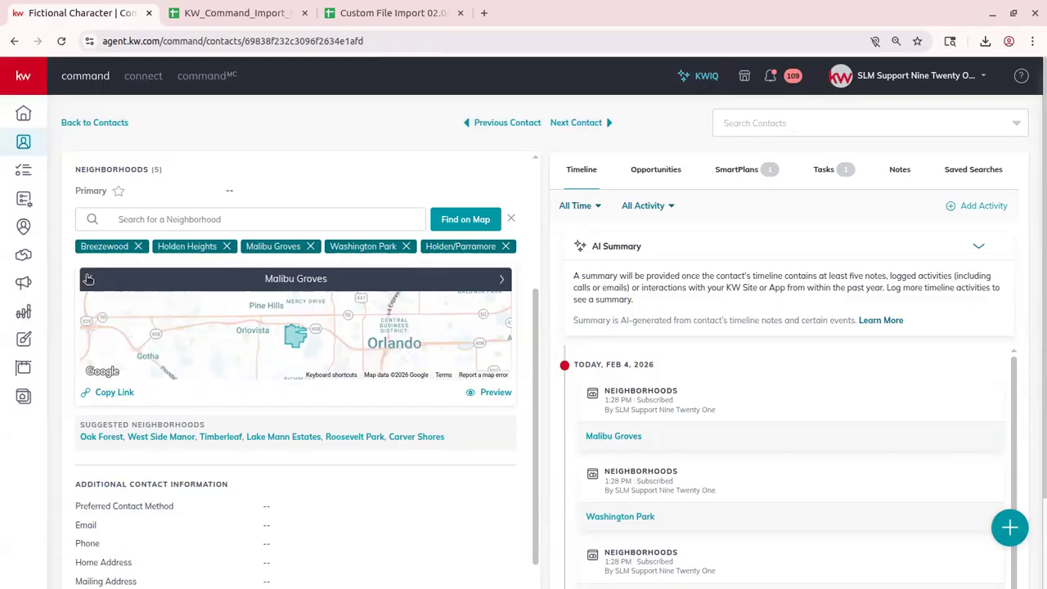
click(87, 279)
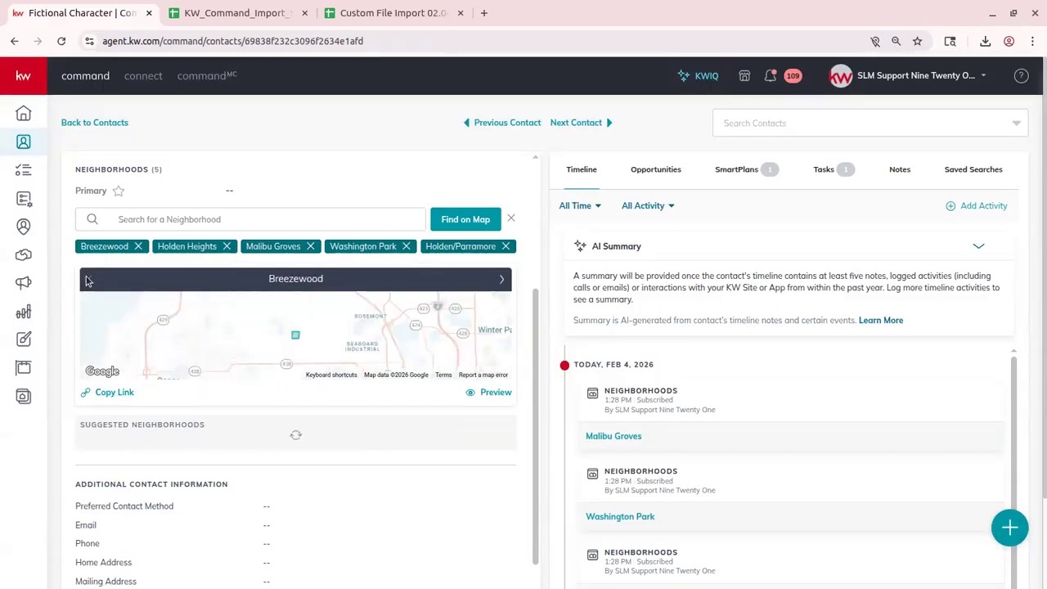
click(497, 393)
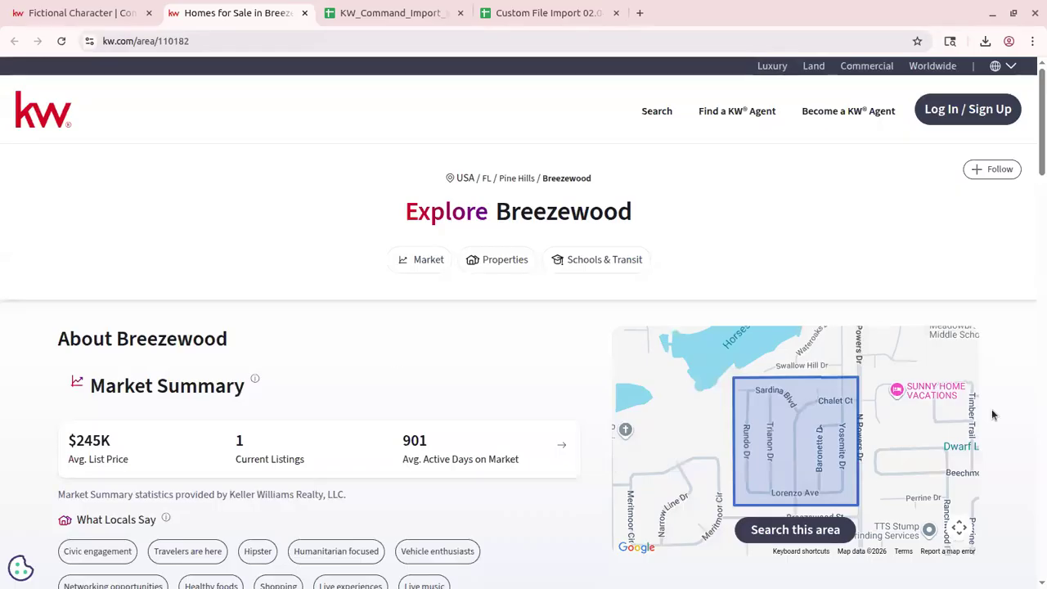
scroll(205, 355, down, 1)
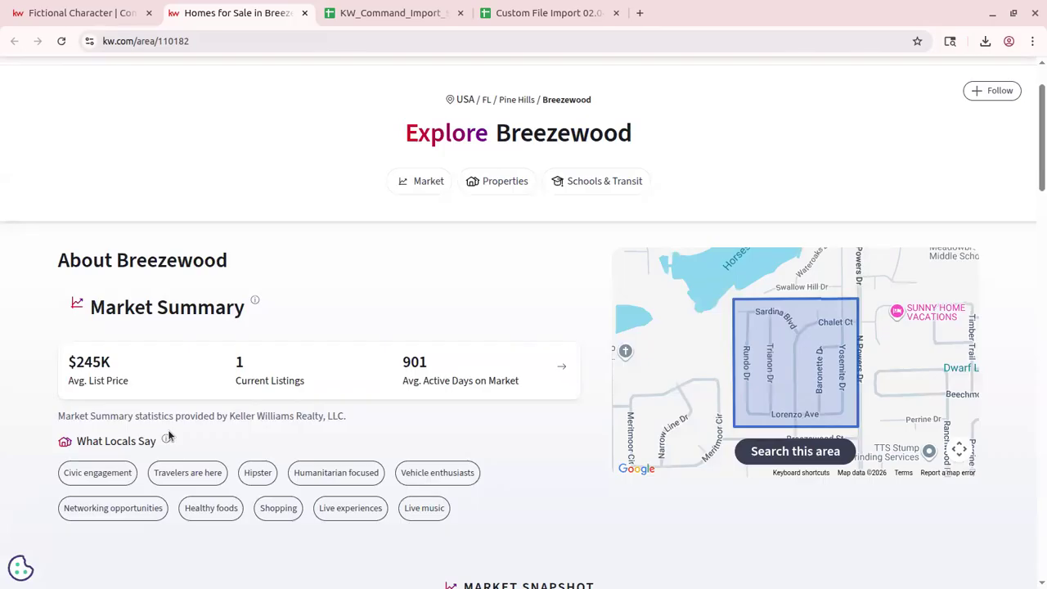
scroll(172, 446, down, 6)
scroll(188, 434, down, 5)
scroll(189, 434, up, 12)
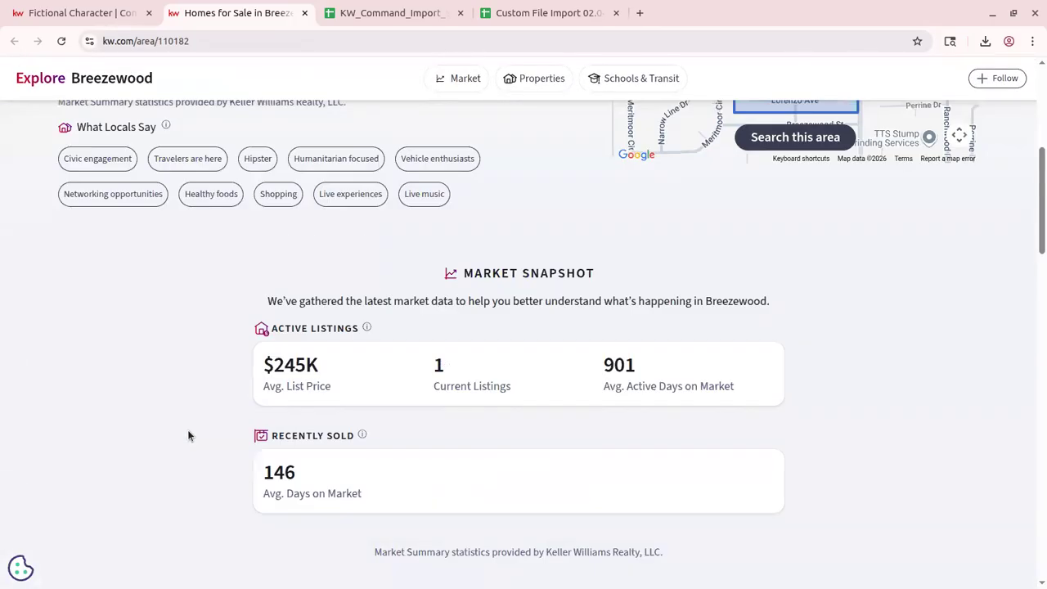
Load the Breezewood area page on the agent's branded site by adding "scottleroymarketing." before kw.com, and select the full address
click(82, 13)
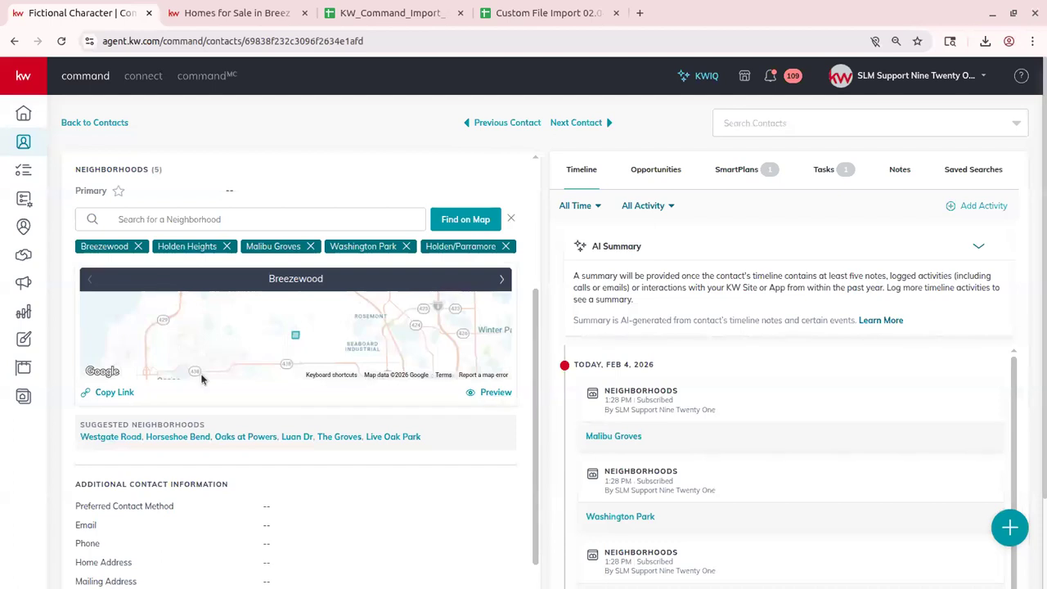
click(238, 15)
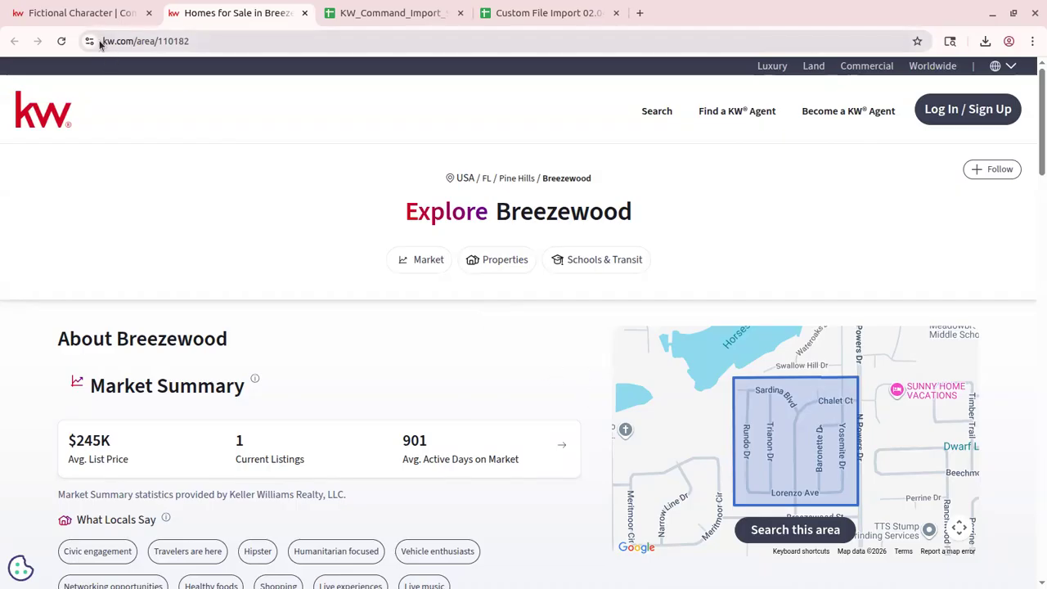
click(104, 40)
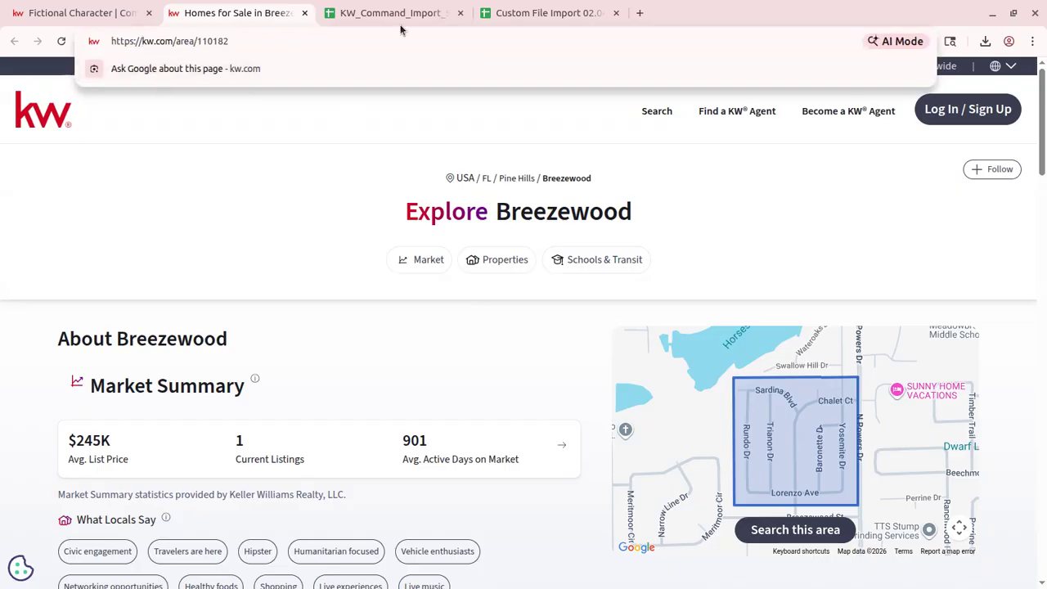
text(scottleroymarketing.)
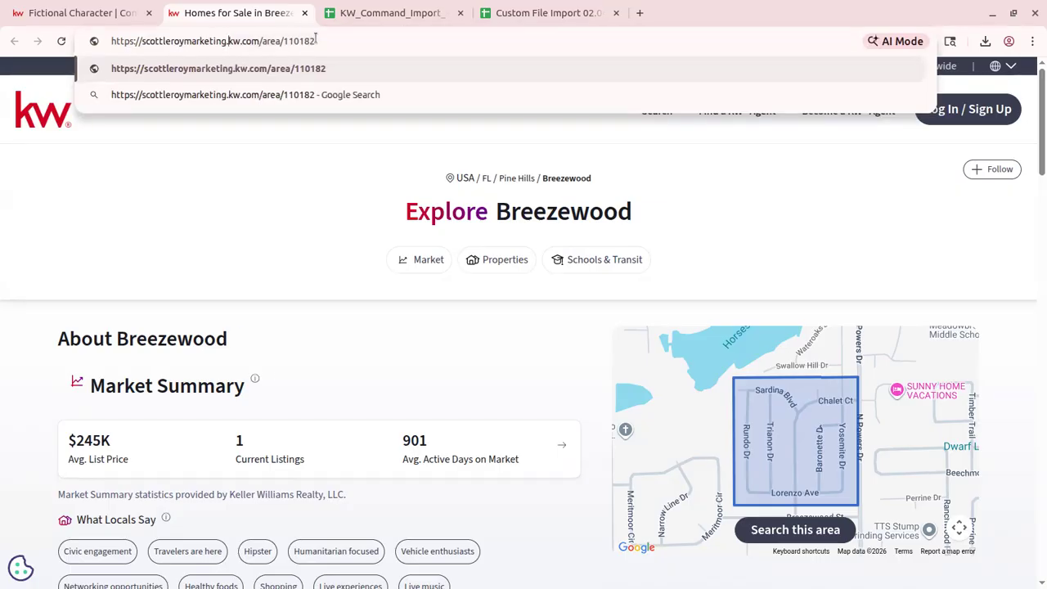
click(483, 68)
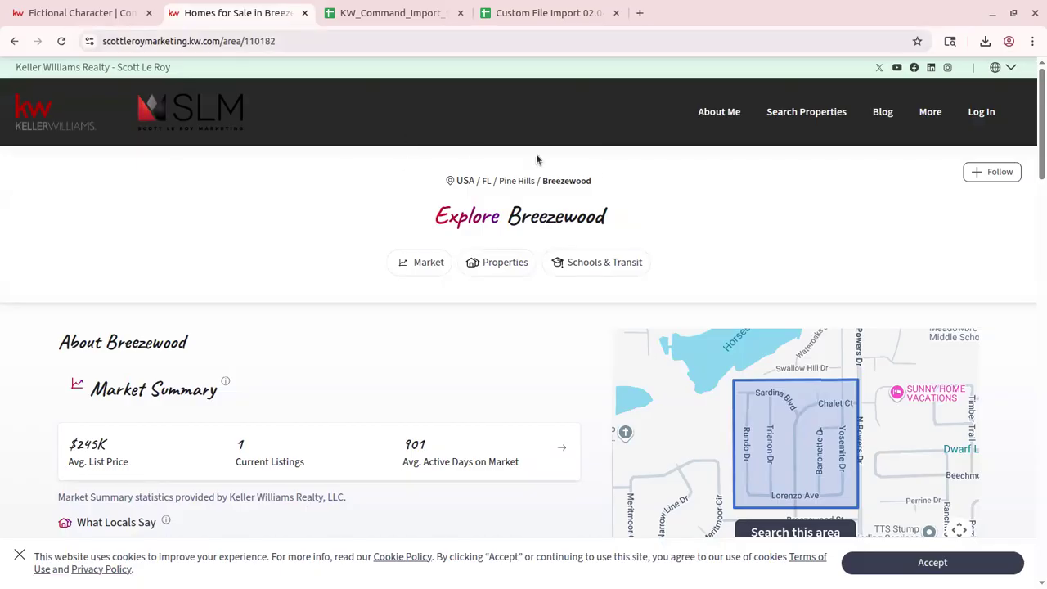
click(324, 44)
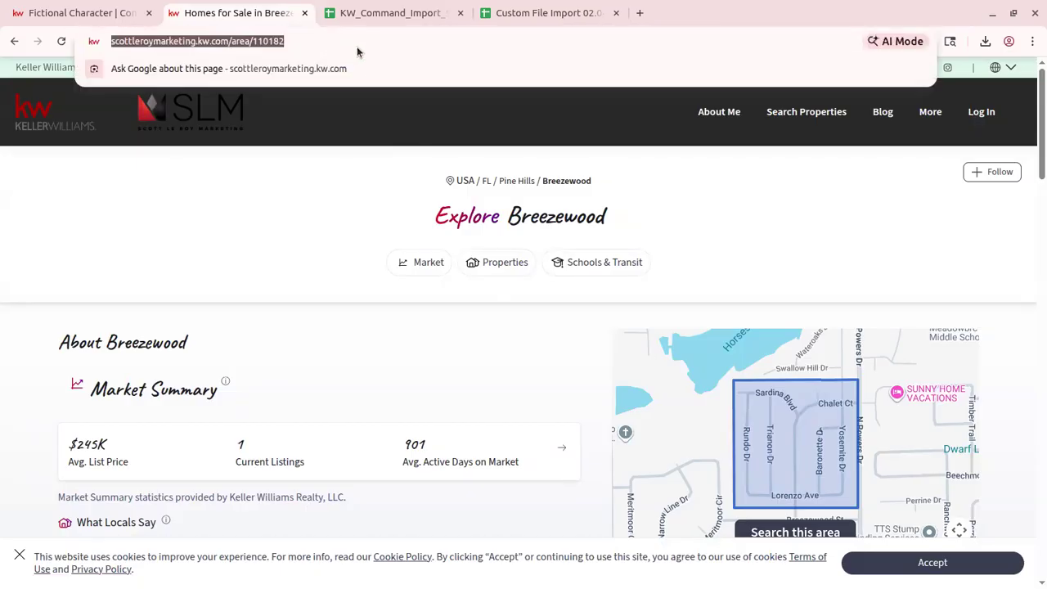
Return to the contact record, show the Holden Heights neighborhood card, and look over the additional contact information
click(102, 18)
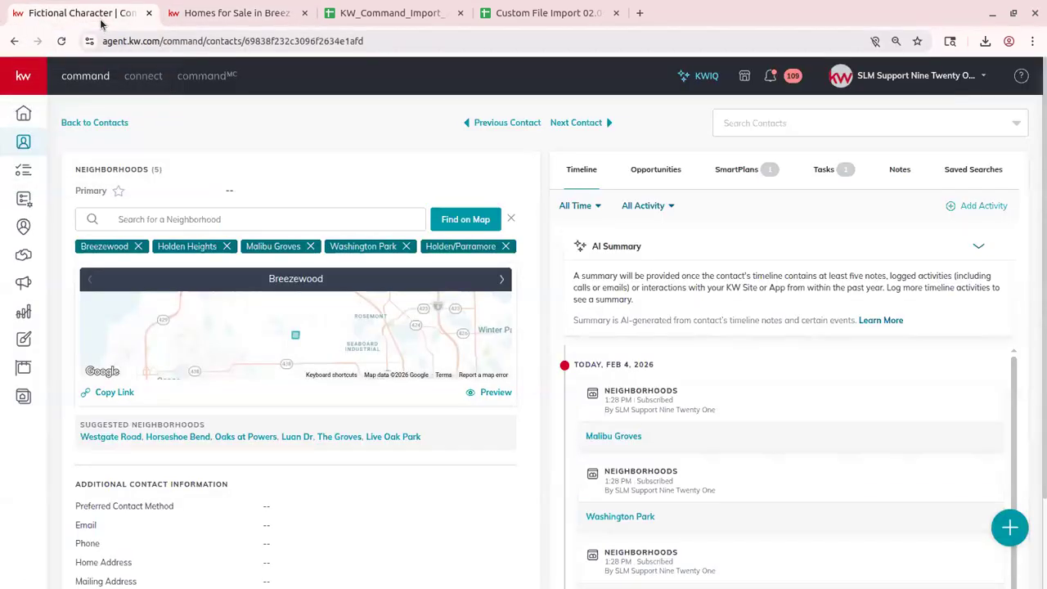
click(501, 279)
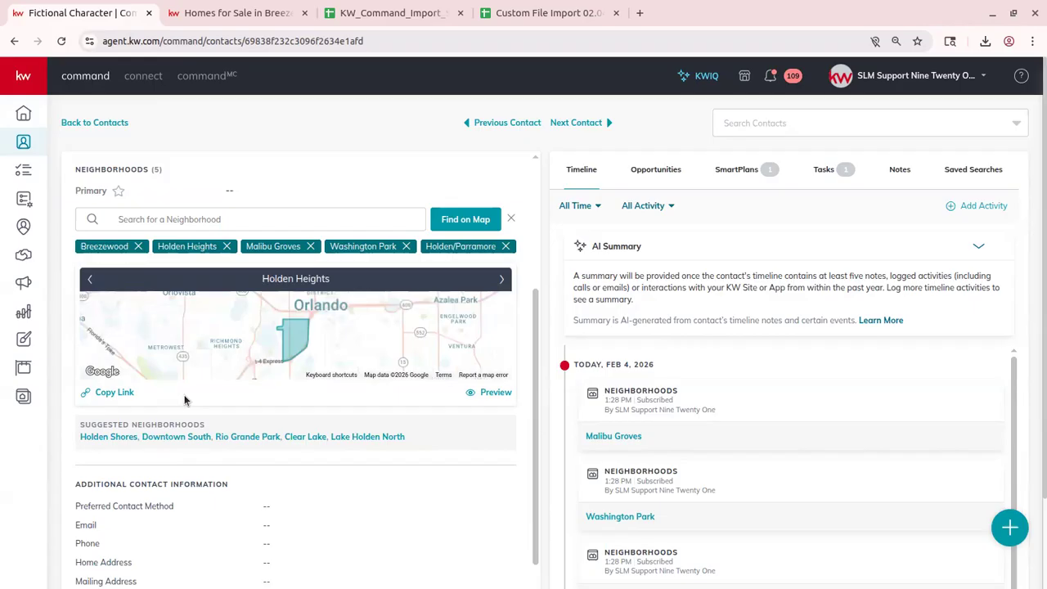
scroll(185, 398, down, 1)
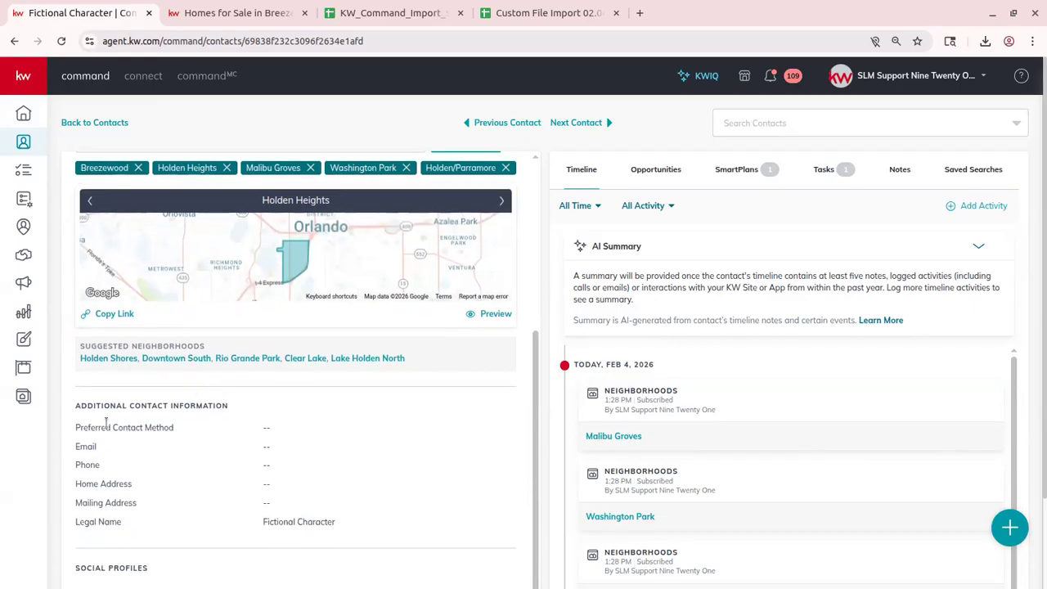
scroll(177, 456, down, 1)
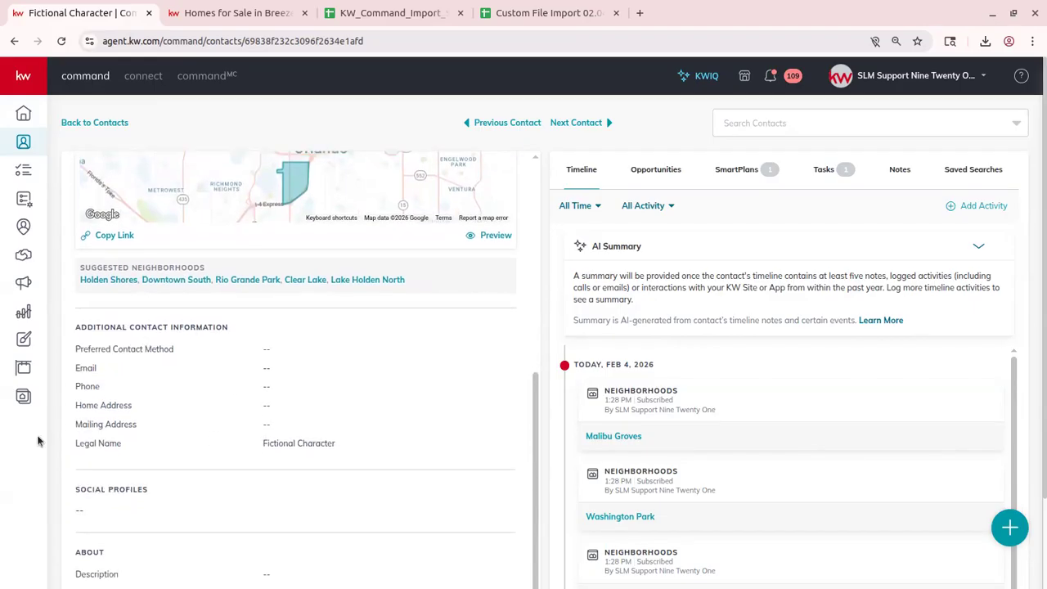
scroll(163, 398, down, 1)
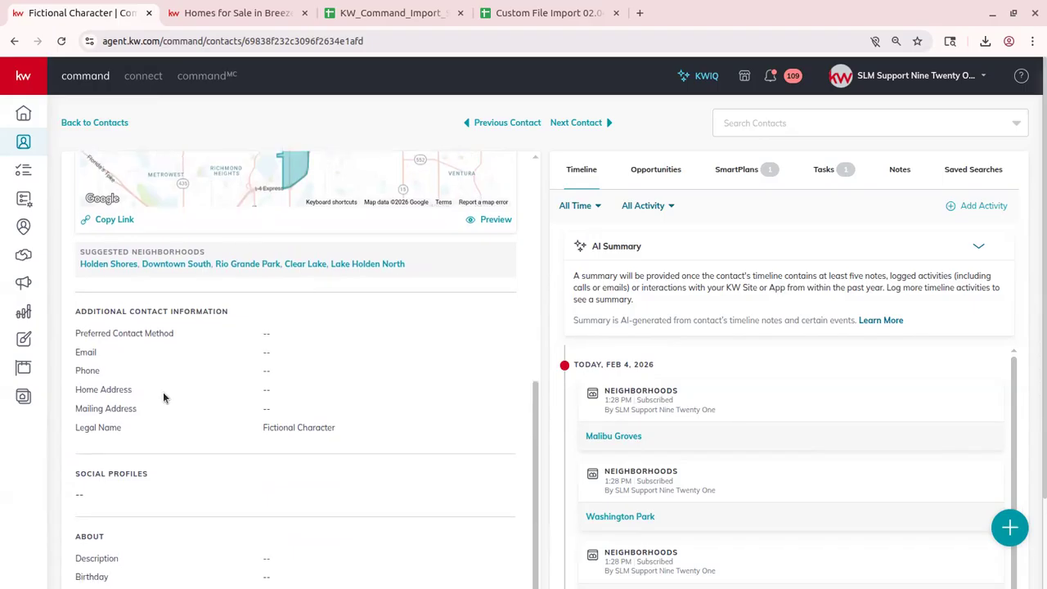
Open the spouse's contact record from the contact's relationships, look it over, and return to the original contact
scroll(431, 388, down, 3)
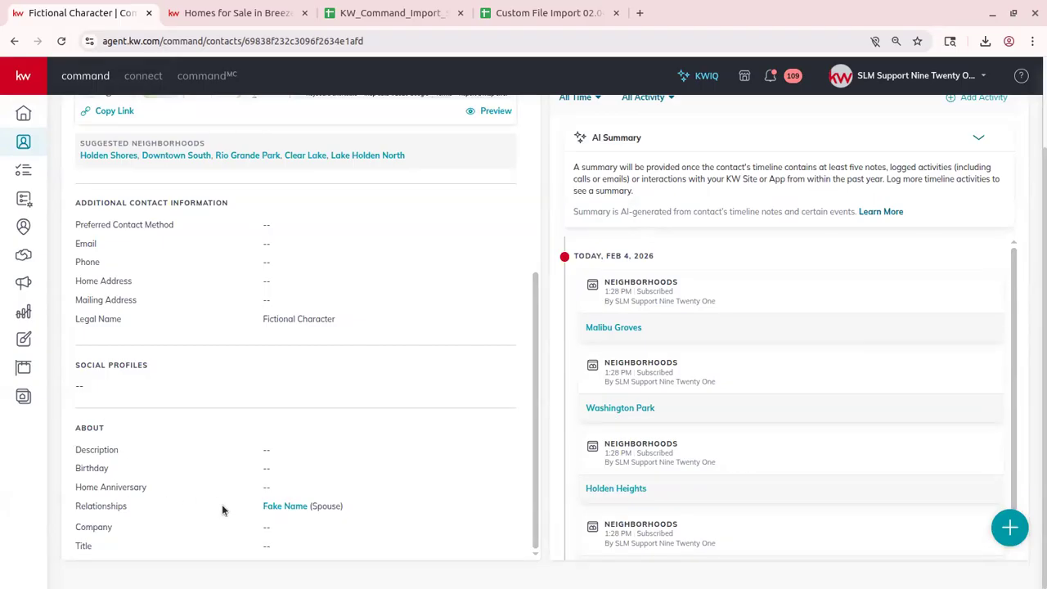
click(282, 507)
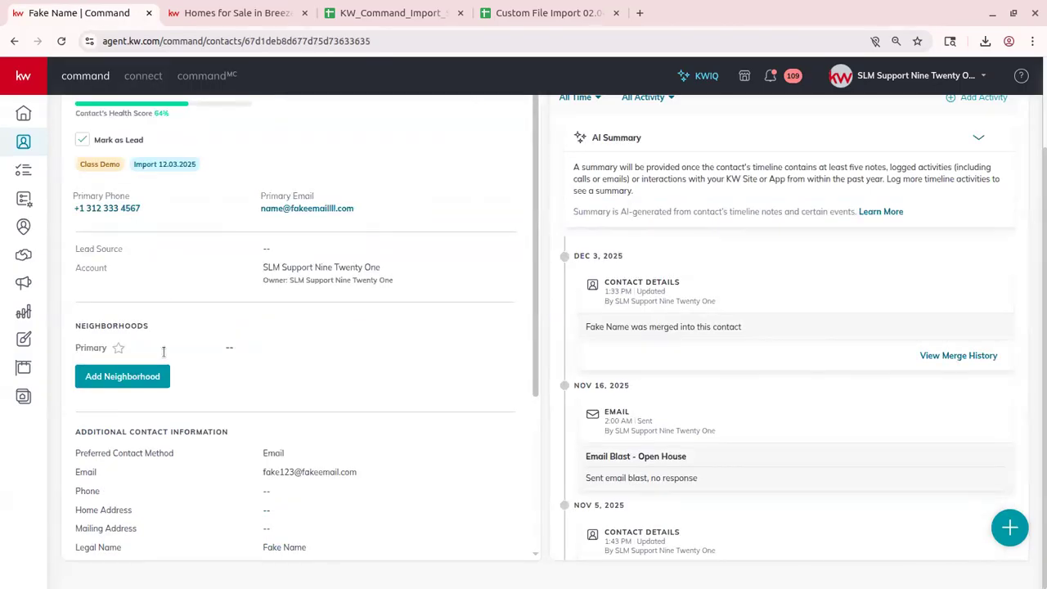
scroll(385, 396, up, 2)
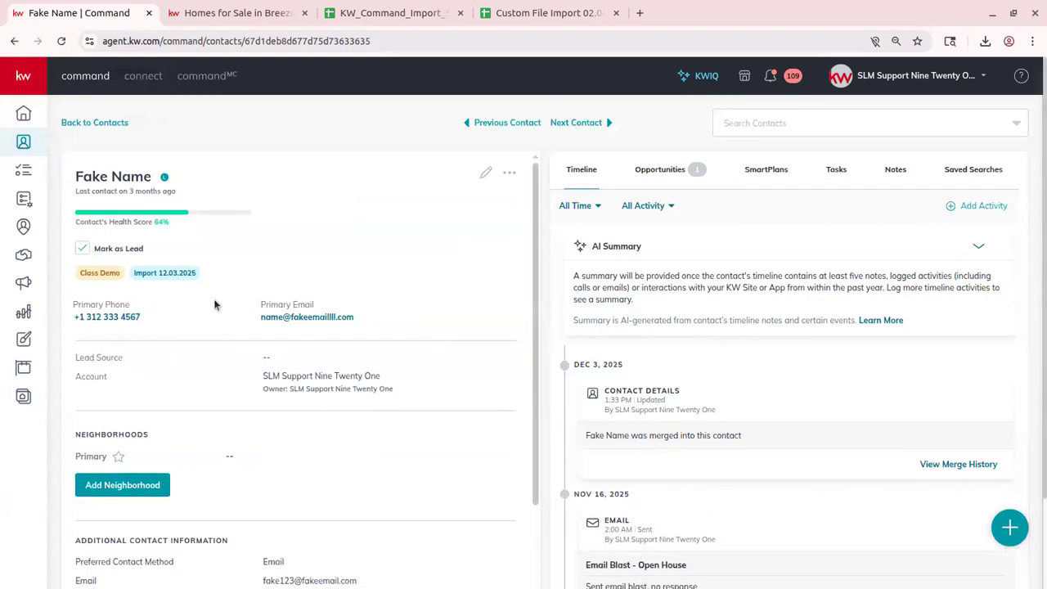
click(13, 40)
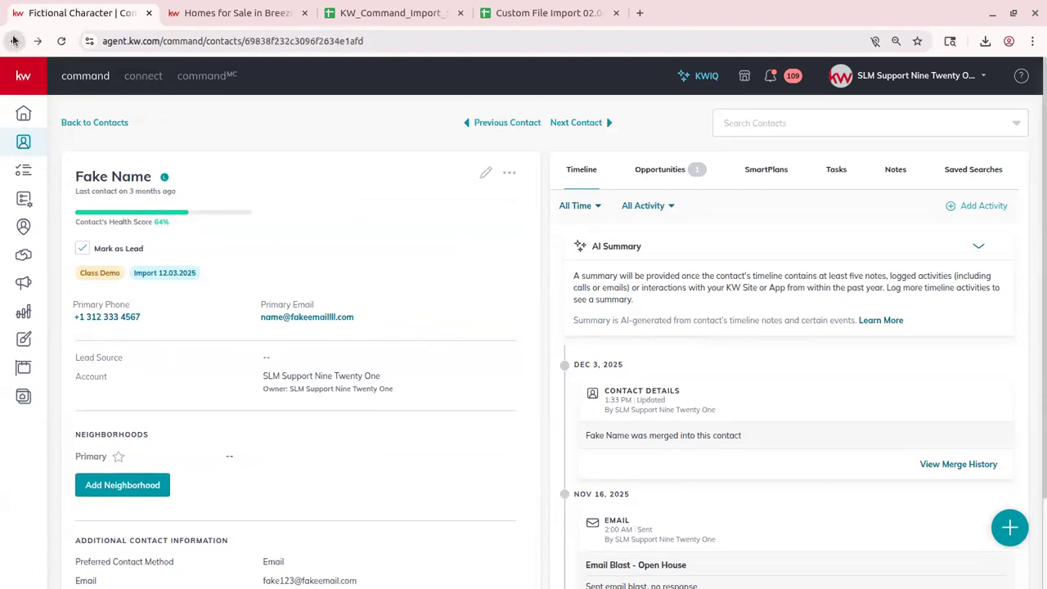
scroll(143, 467, down, 5)
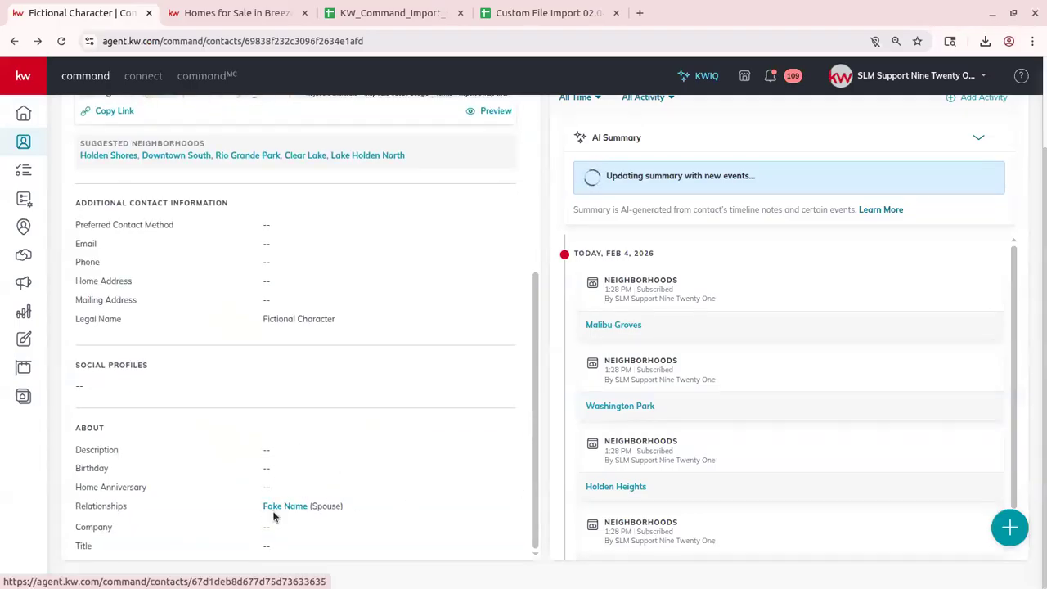
scroll(452, 444, up, 7)
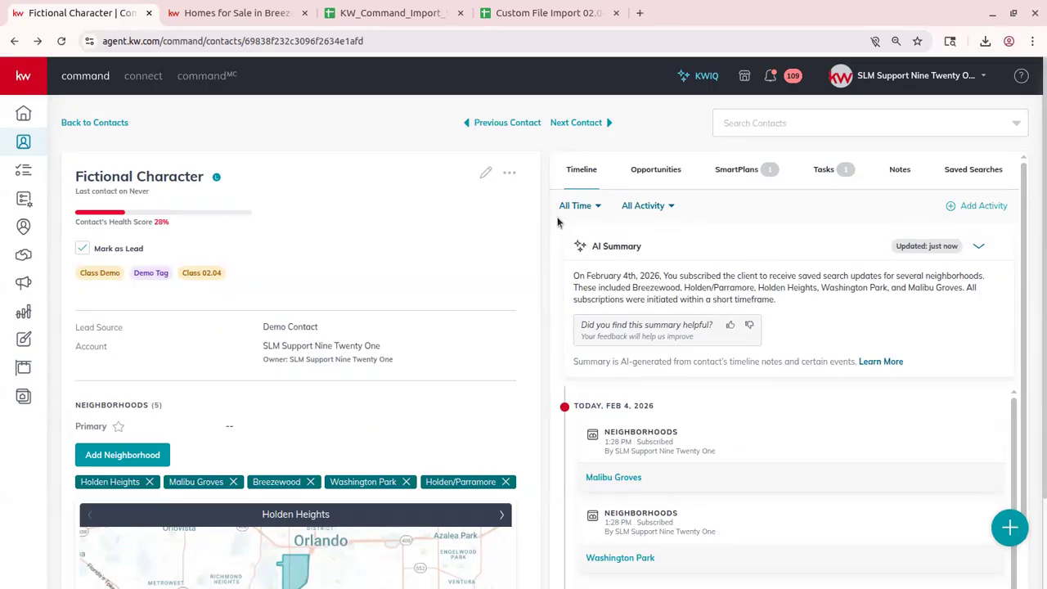
Look through the timeline's date range options, including the custom date picker, and close it without applying a range
click(587, 205)
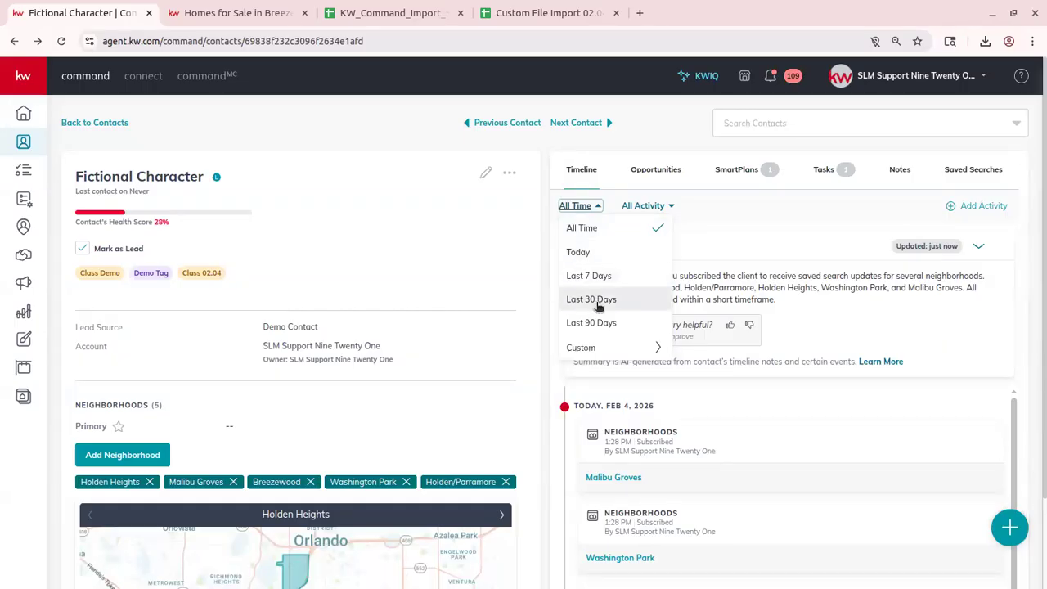
click(634, 355)
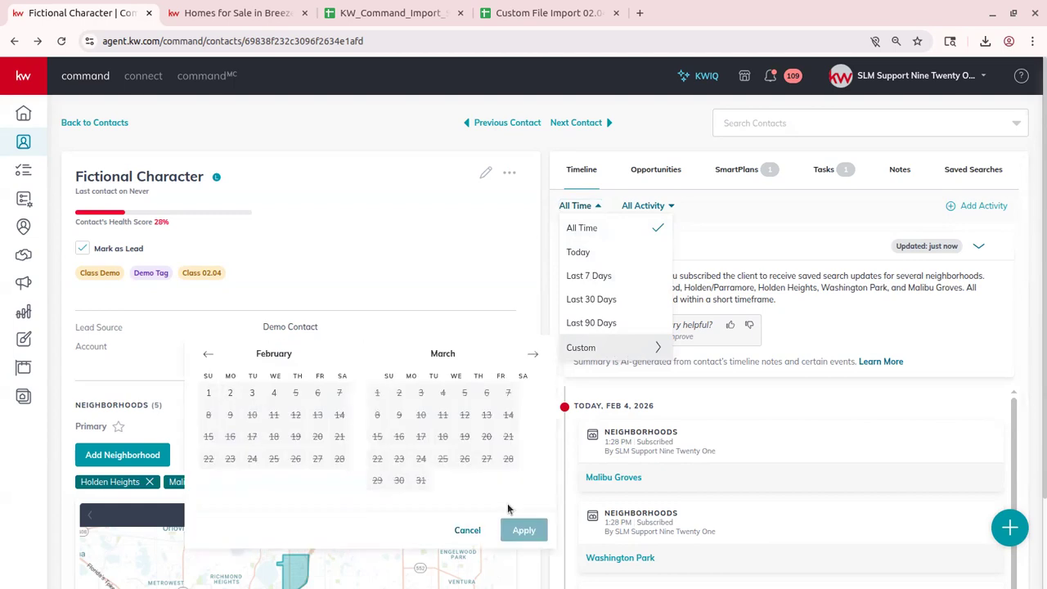
click(464, 530)
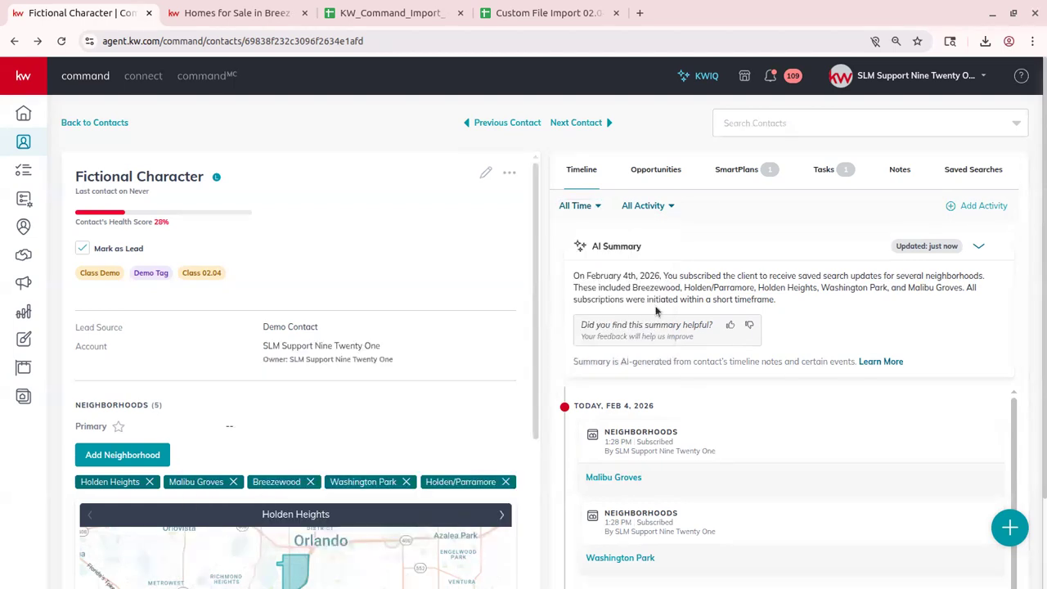
Review the activity types available for filtering the contact's timeline
click(640, 207)
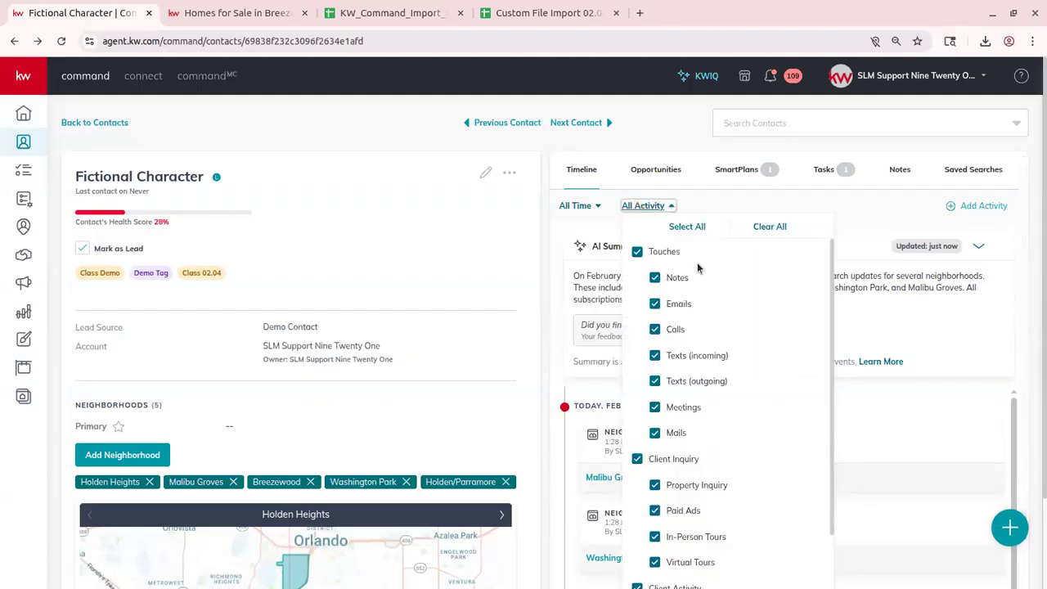
scroll(699, 285, down, 5)
scroll(699, 285, down, 2)
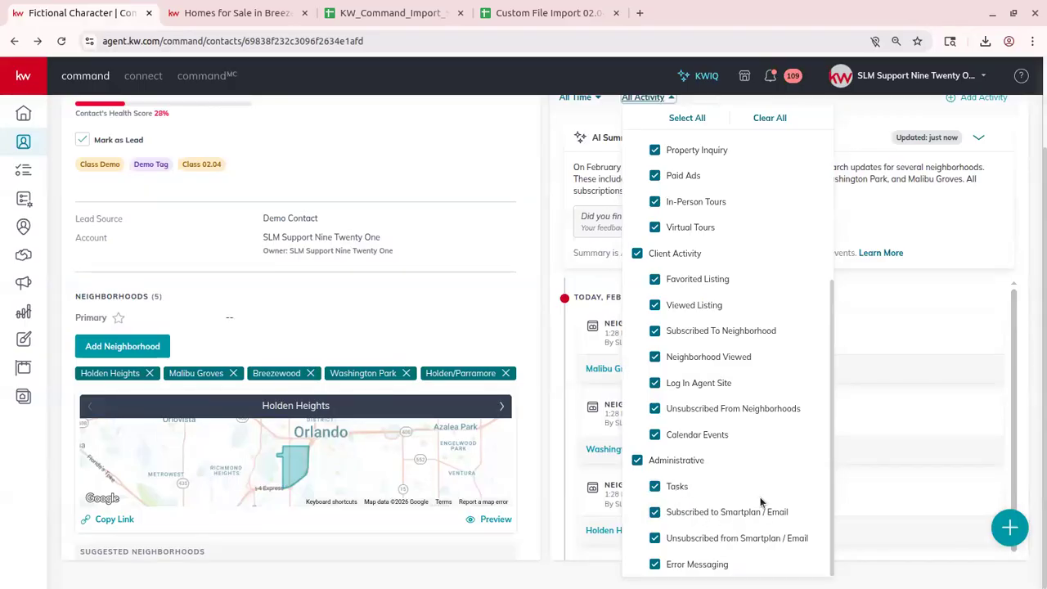
scroll(758, 496, up, 6)
Filter the contact's timeline to only Emails and Subscribed To Neighborhood, and look over the filtered entries
click(779, 197)
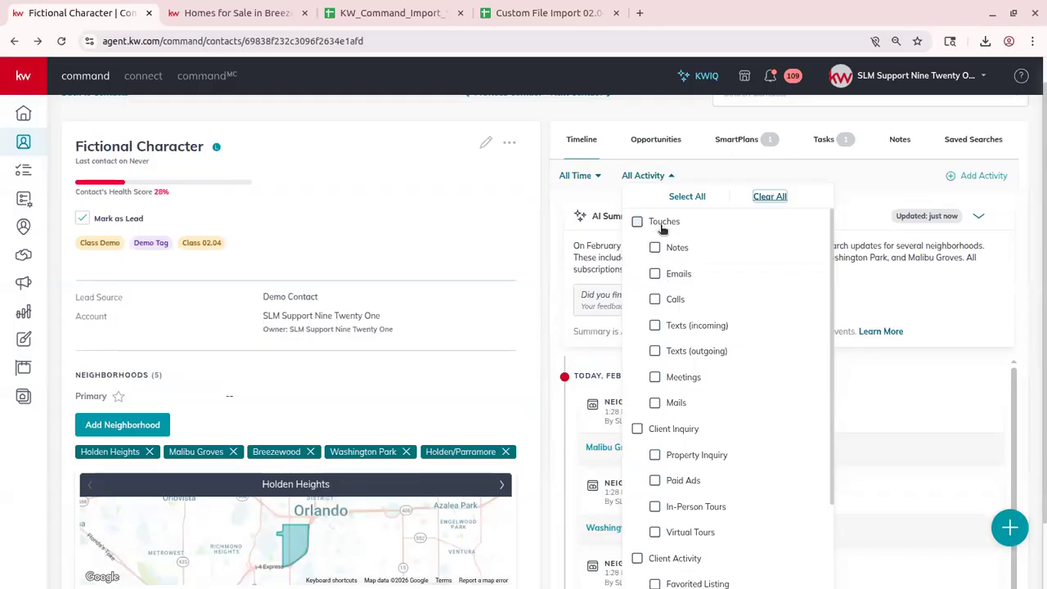
click(656, 275)
click(655, 300)
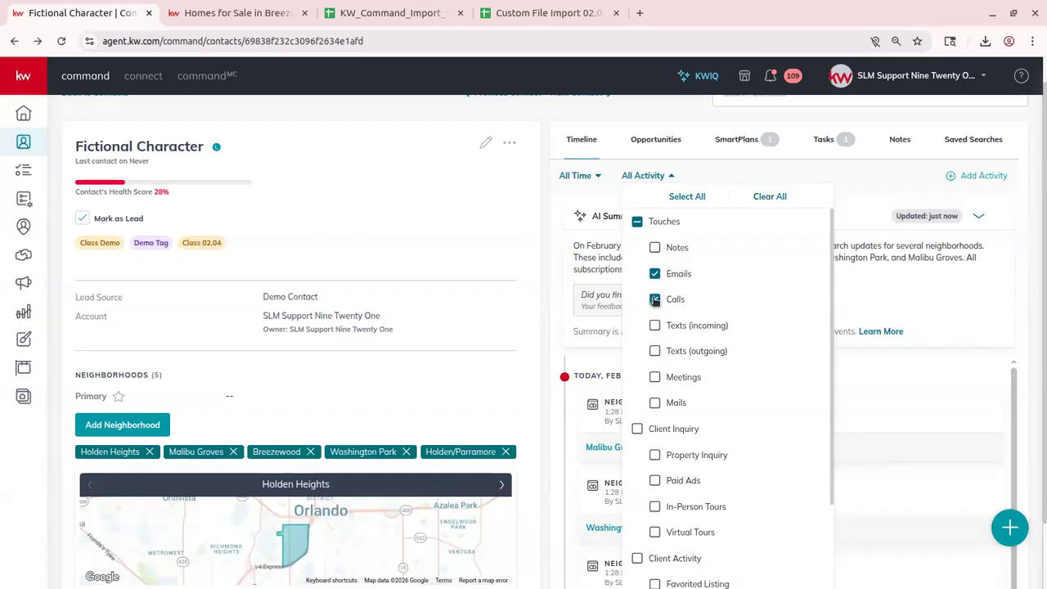
click(666, 301)
scroll(663, 344, down, 5)
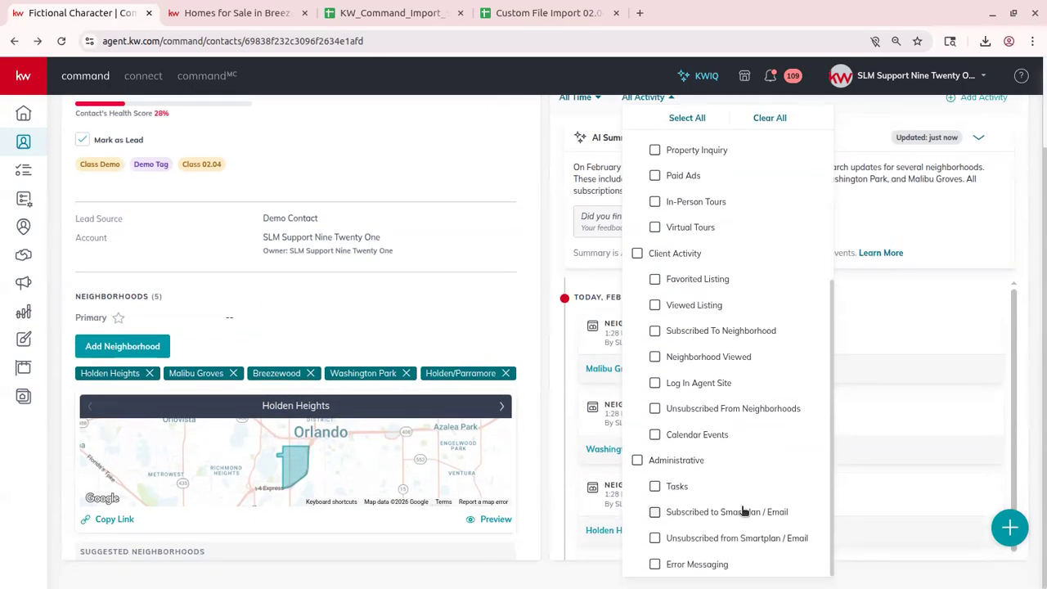
click(699, 336)
scroll(817, 355, up, 5)
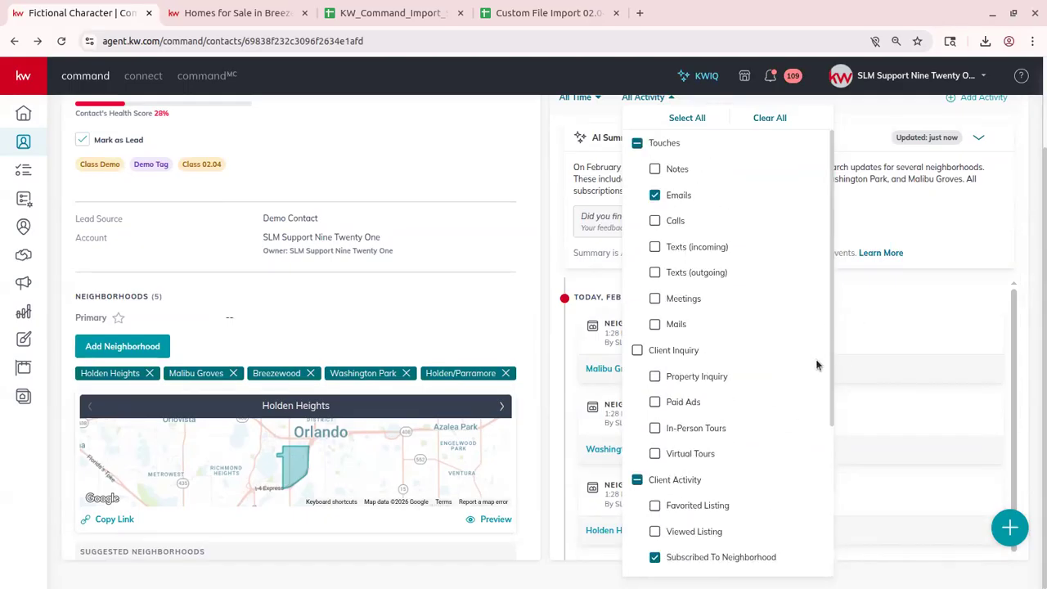
scroll(818, 364, down, 5)
click(964, 206)
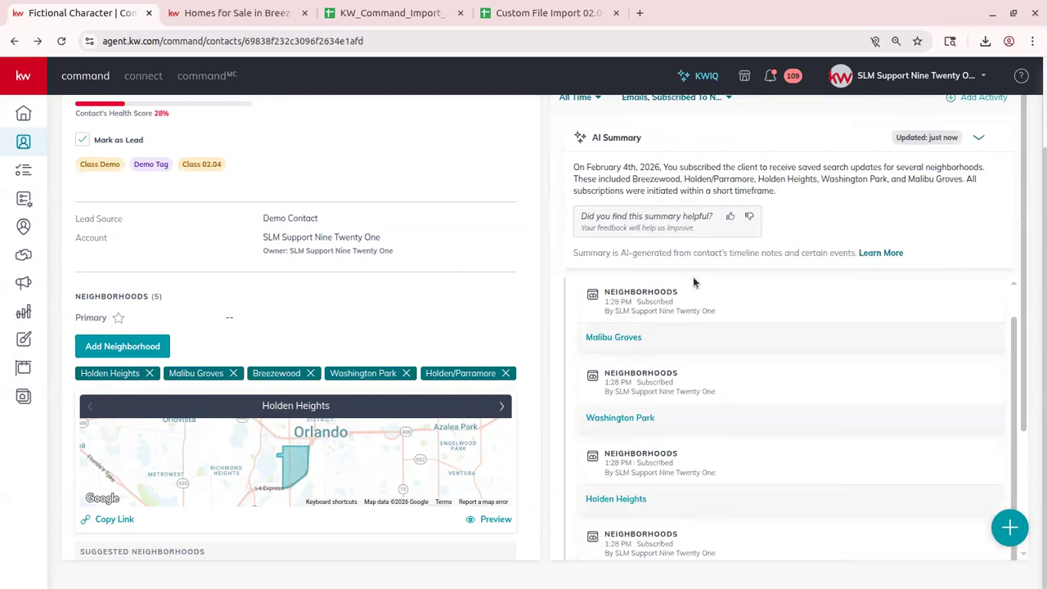
scroll(771, 466, down, 2)
scroll(813, 328, up, 1)
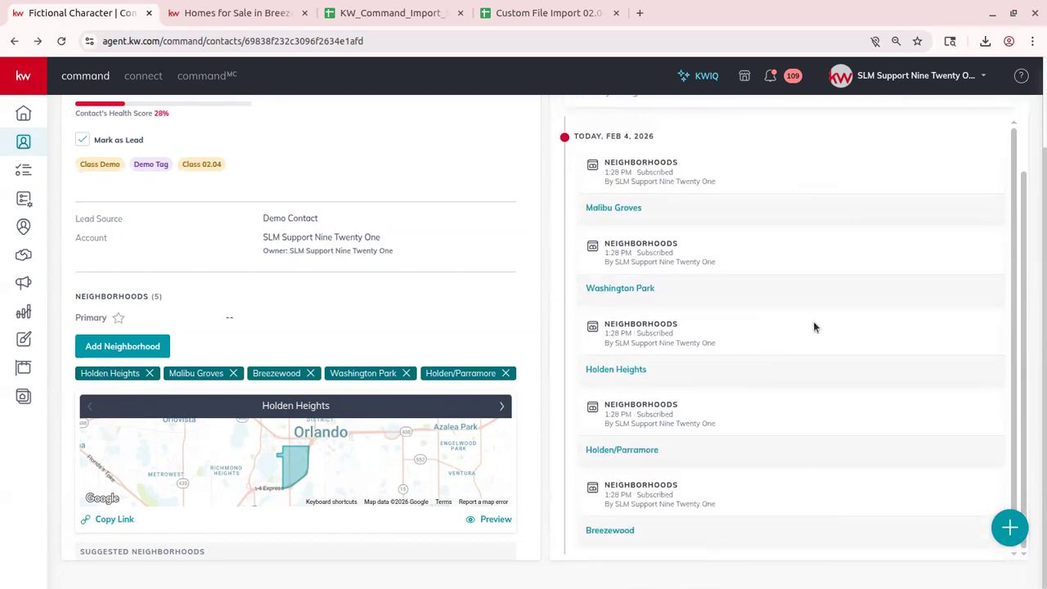
scroll(673, 303, up, 5)
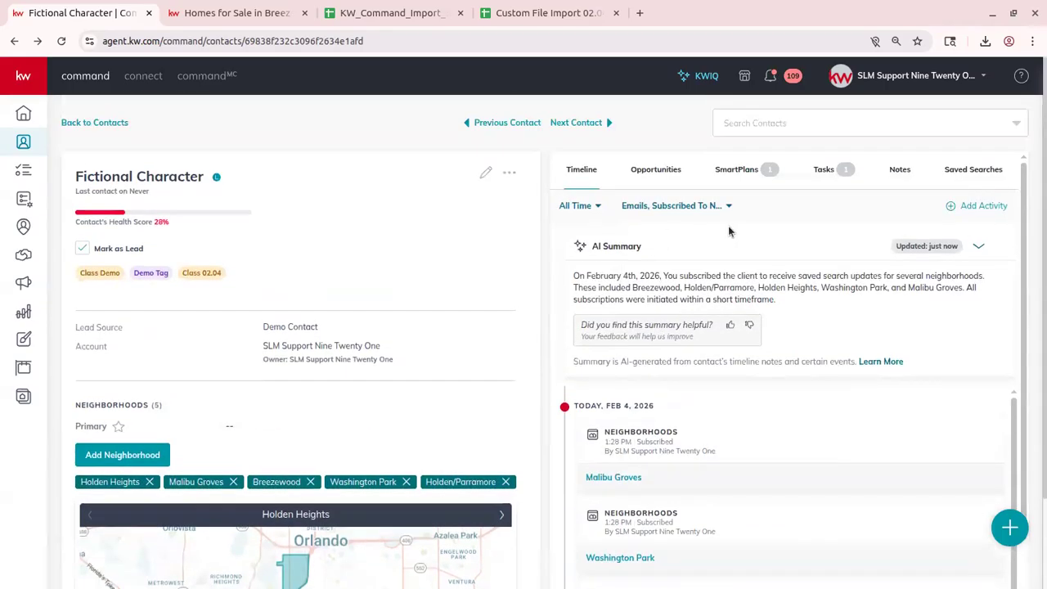
Reset the timeline filter to include all activity types
click(679, 206)
click(767, 227)
click(687, 227)
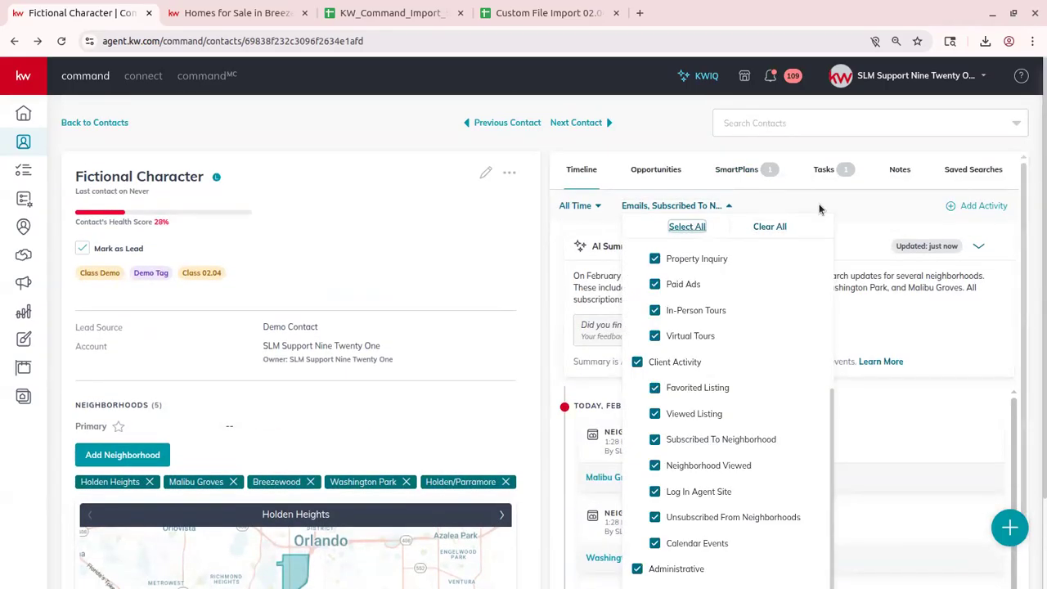
click(818, 203)
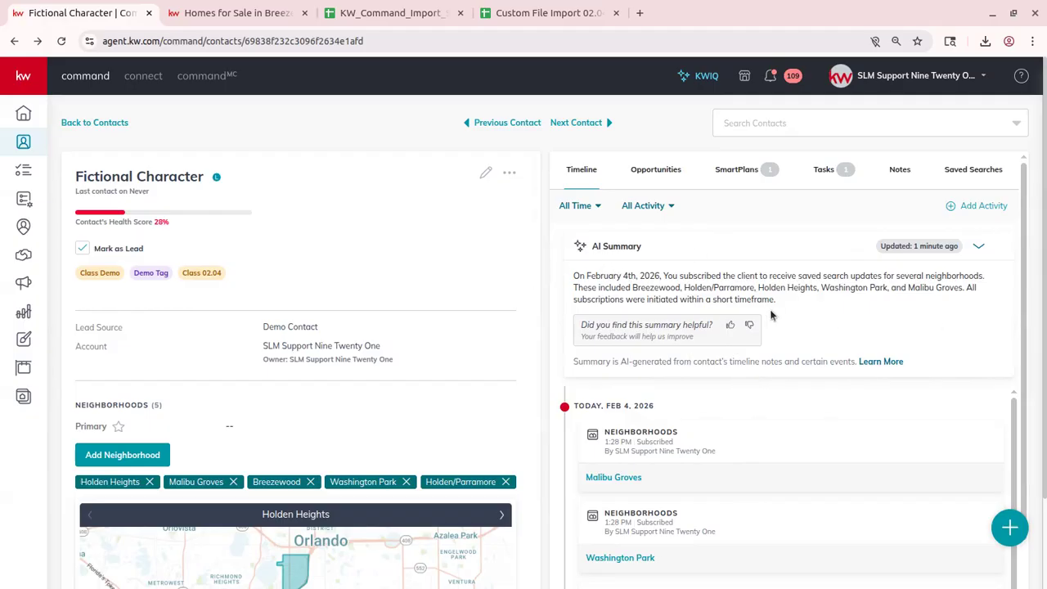
Log a Meeting activity on the contact's timeline with the description "Grabbed Coffee"
scroll(711, 394, down, 3)
scroll(711, 431, up, 3)
click(980, 208)
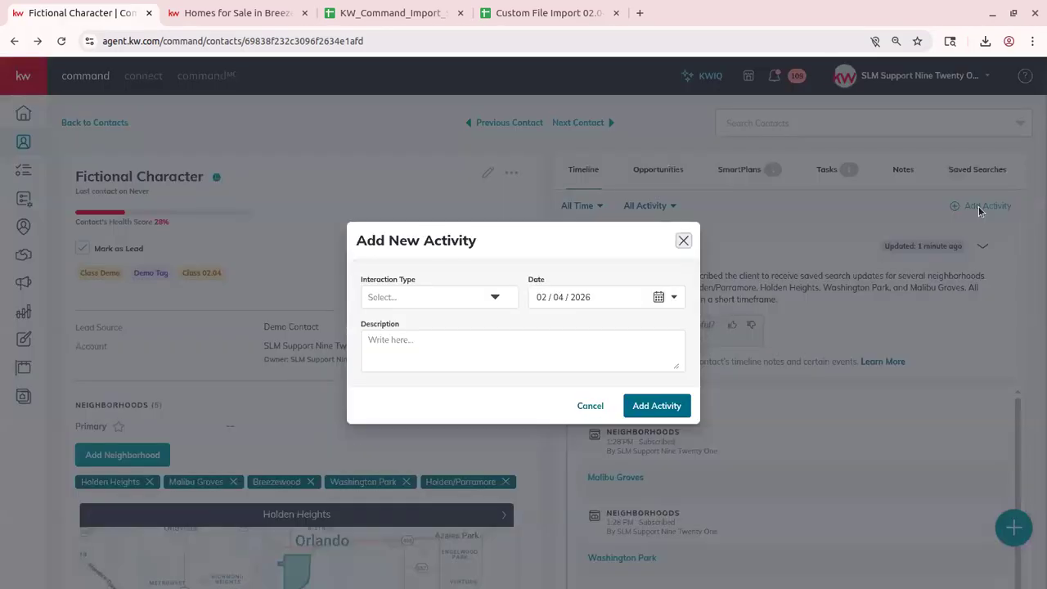
click(405, 298)
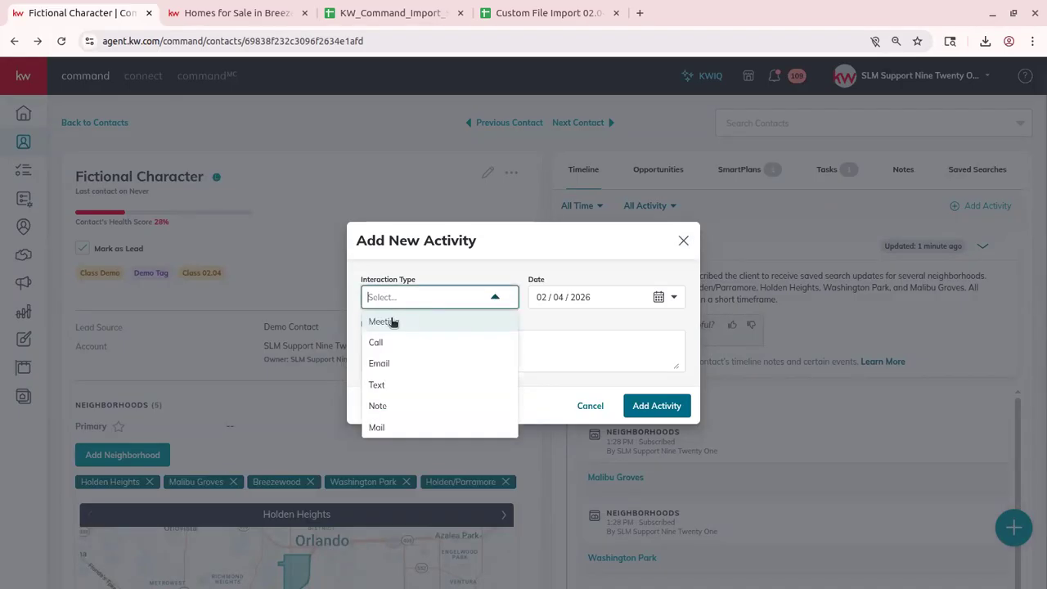
click(392, 323)
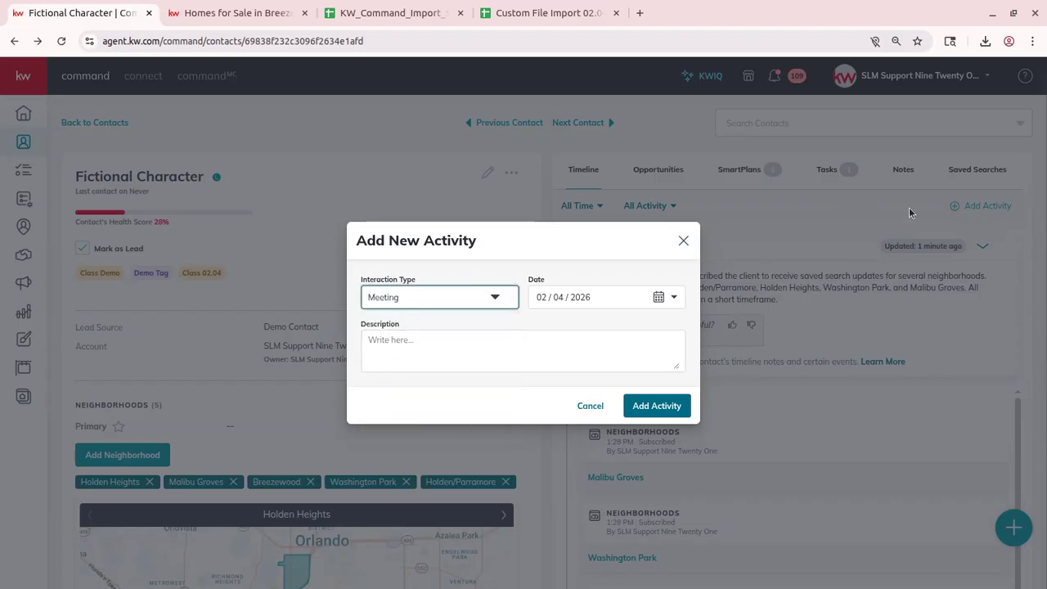
click(426, 345)
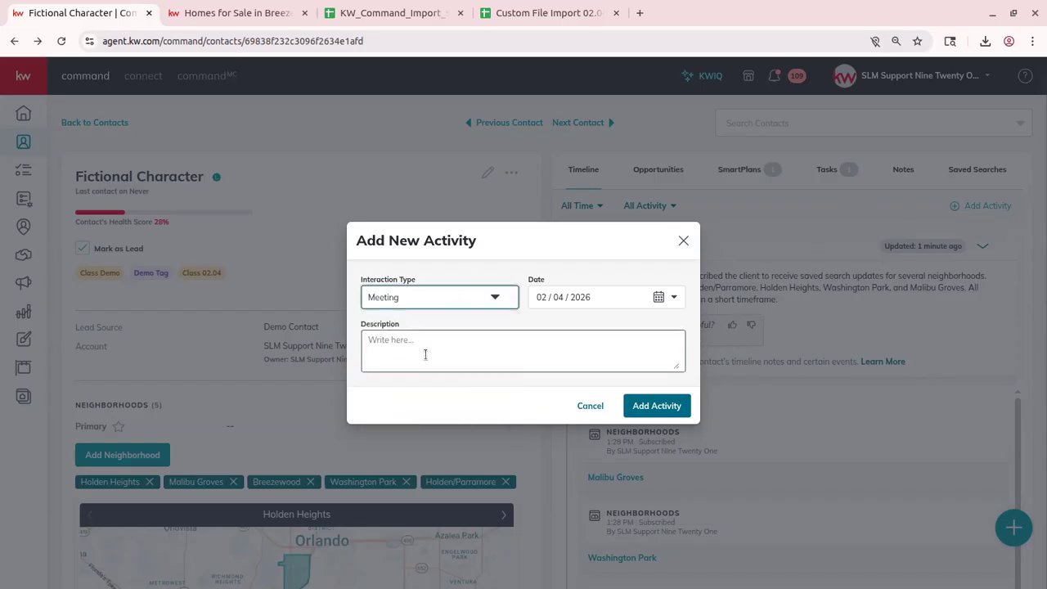
text(Grabbed Coffe)
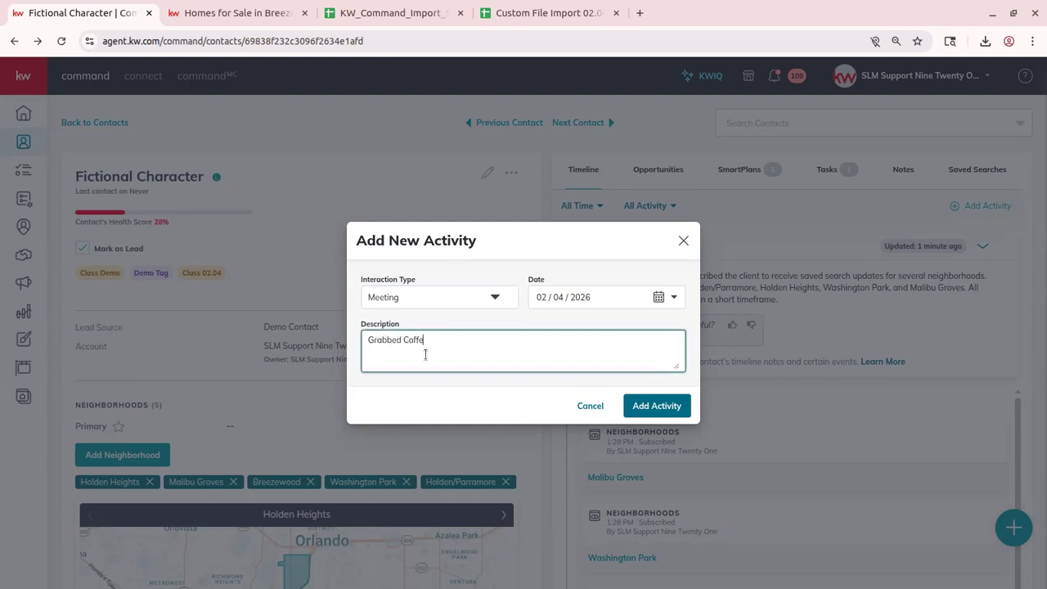
click(695, 432)
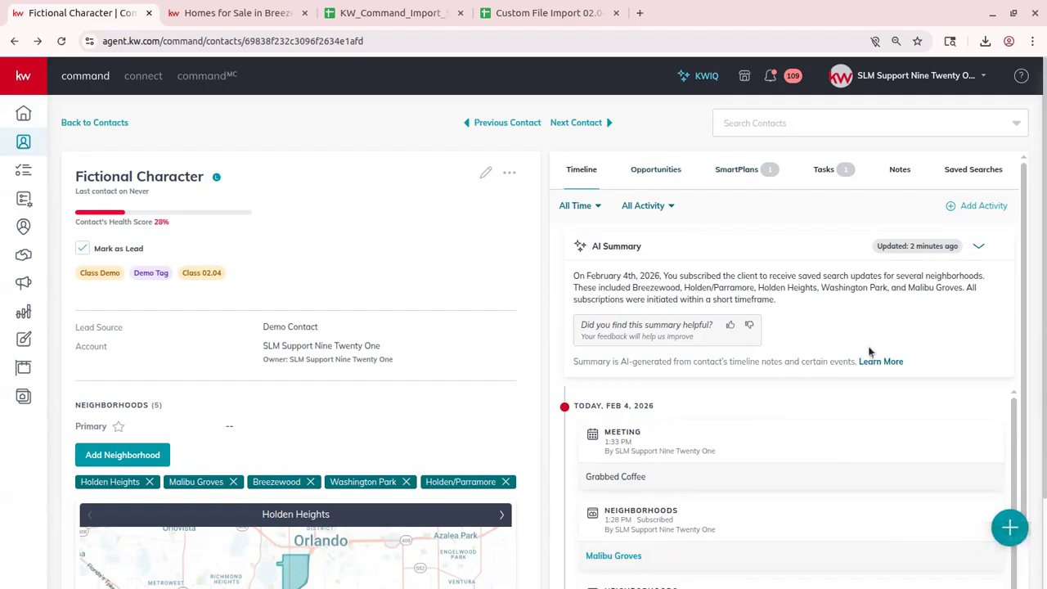
Show the contact's opportunities, examine the form for creating an opportunity, and close it without creating one
click(674, 171)
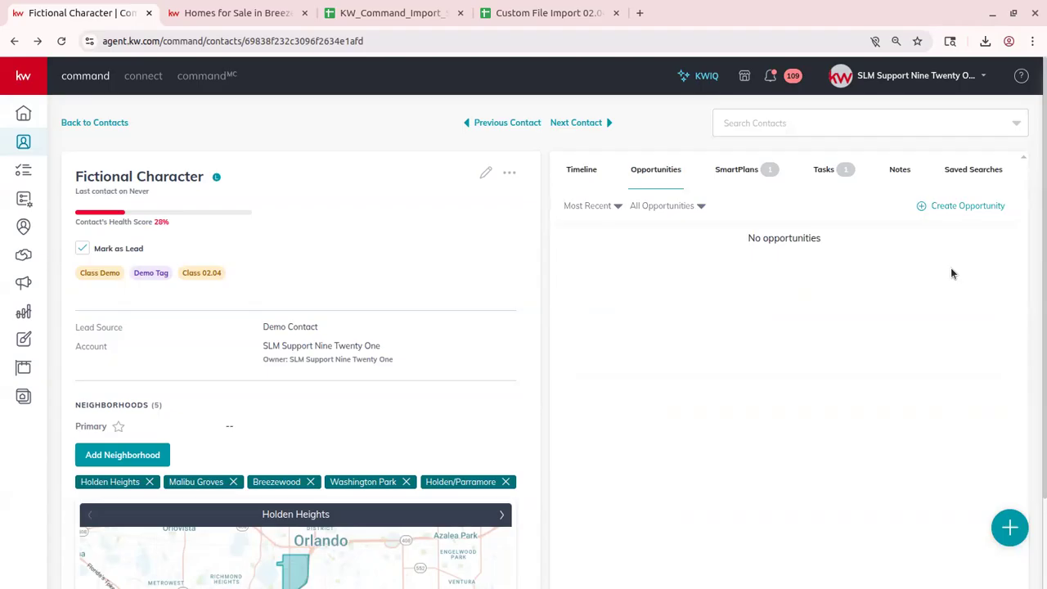
click(937, 208)
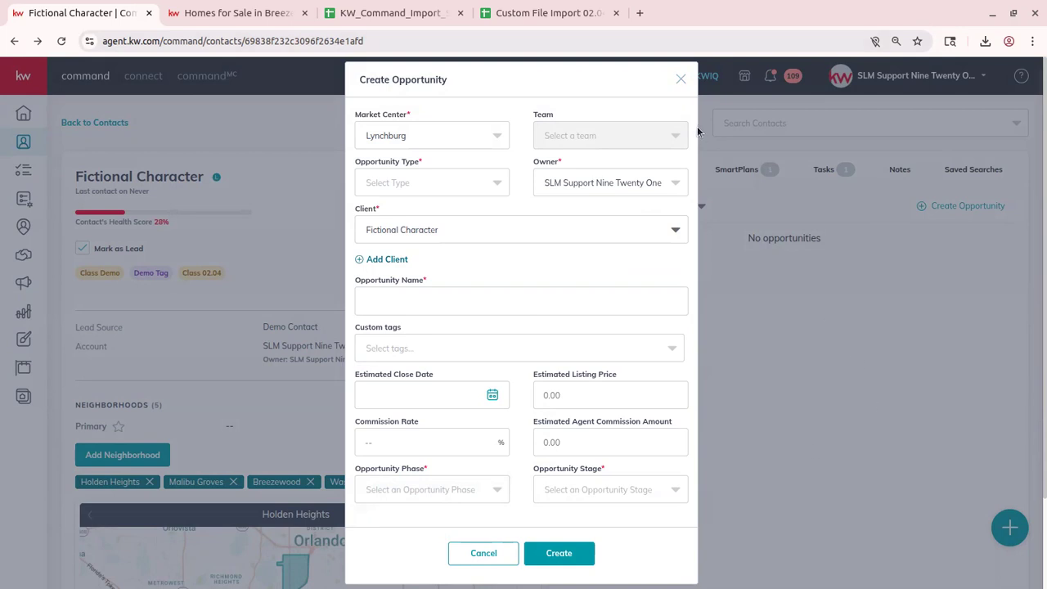
click(681, 78)
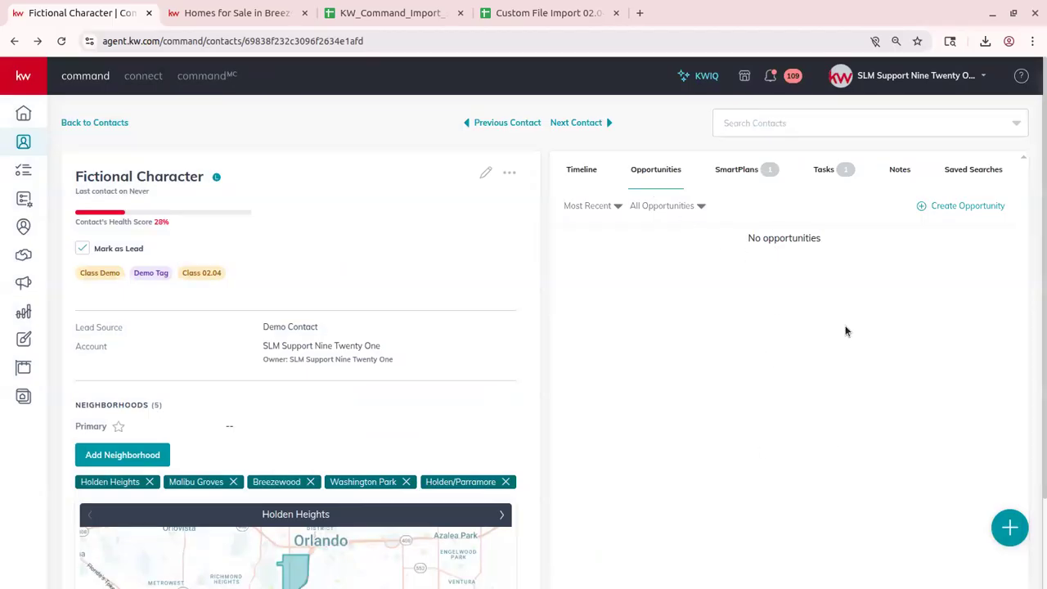
Show the contact's SmartPlans, look through the plans the contact can be added to, and close the list
click(732, 176)
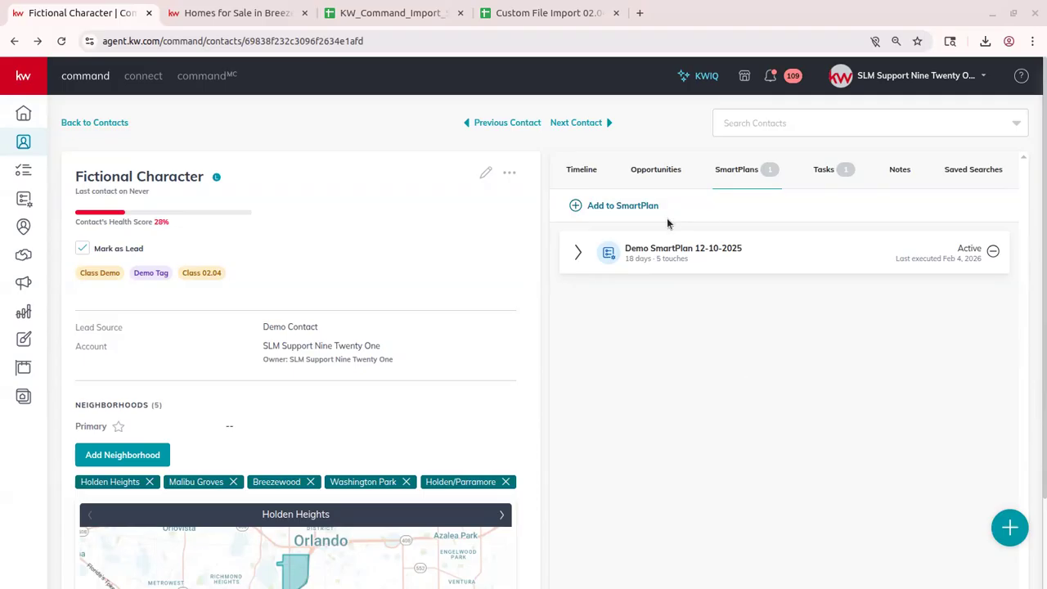
click(618, 206)
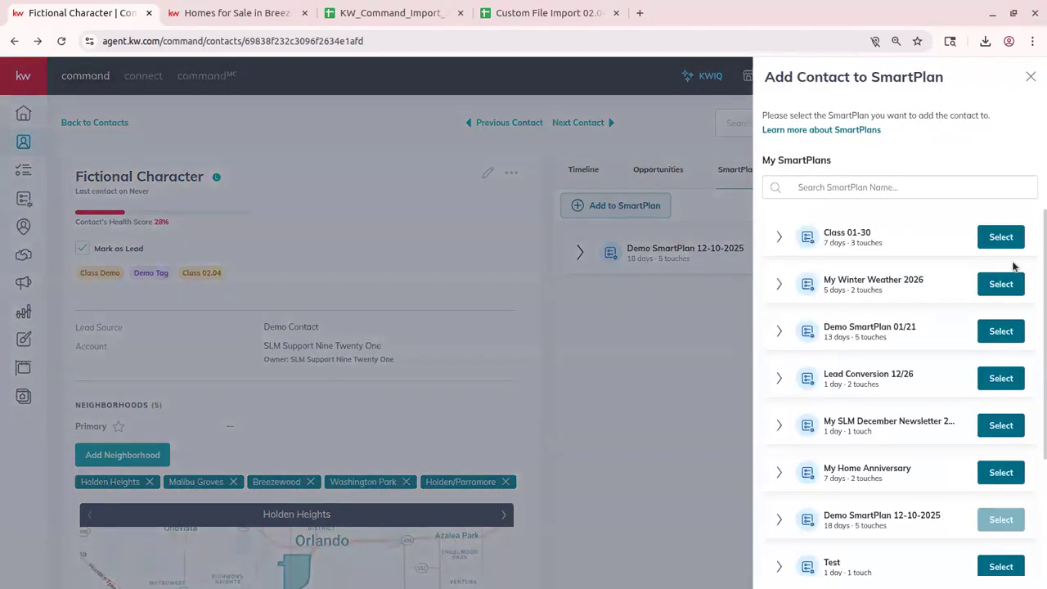
click(1030, 76)
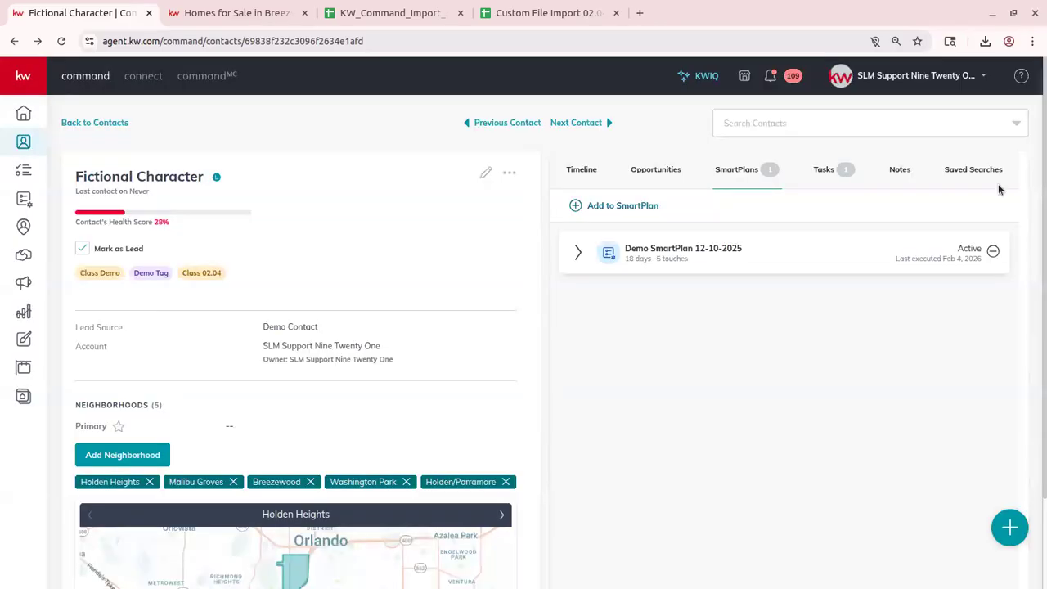
Remove the contact from Demo SmartPlan 12-10-2025
click(993, 253)
click(624, 357)
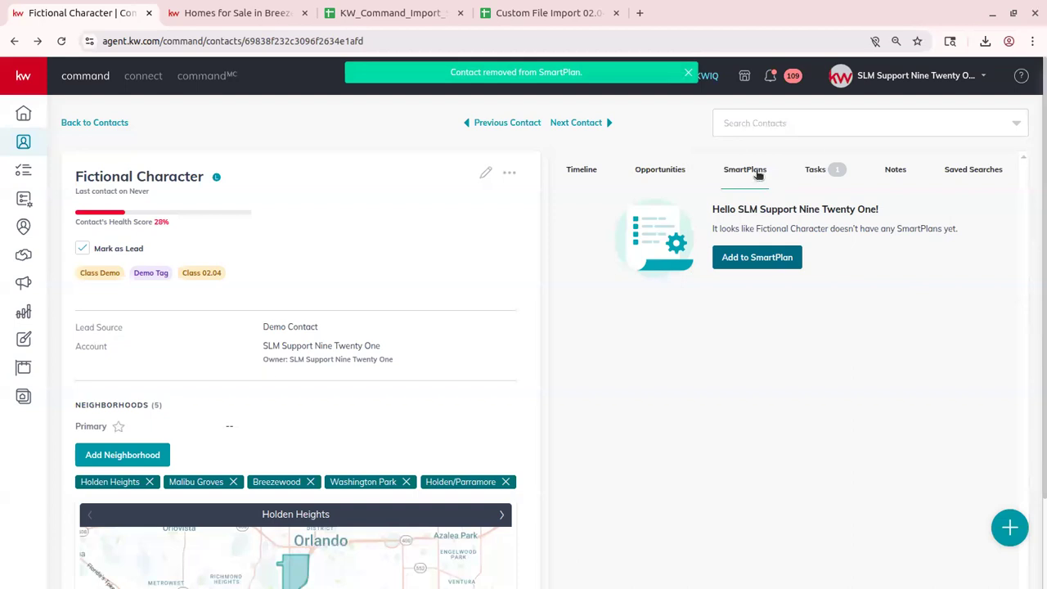
Show the contact's tasks and mark the "Interact on Social Media" task as completed
click(817, 171)
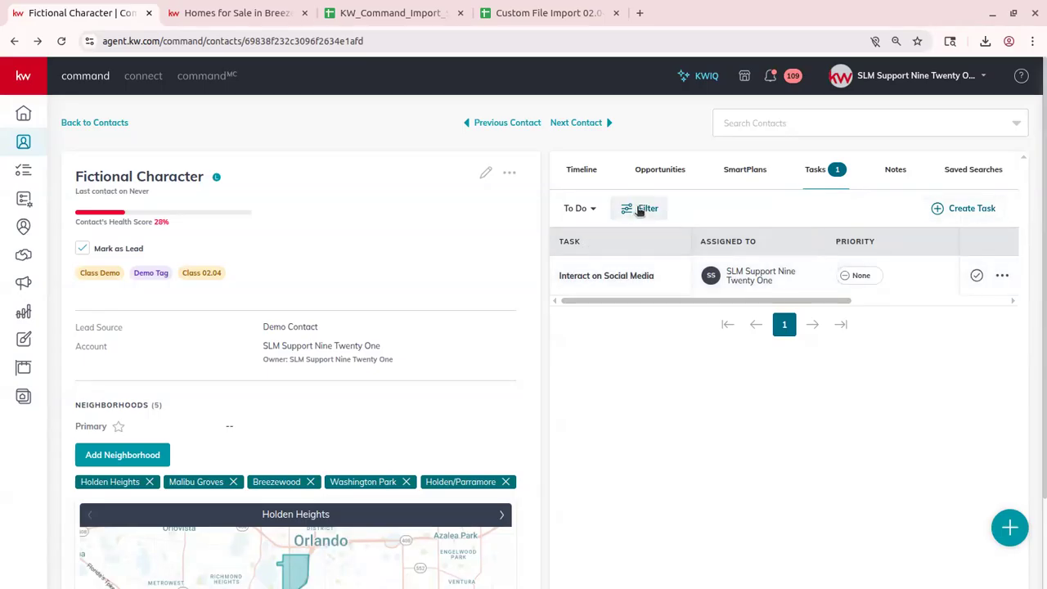
click(978, 282)
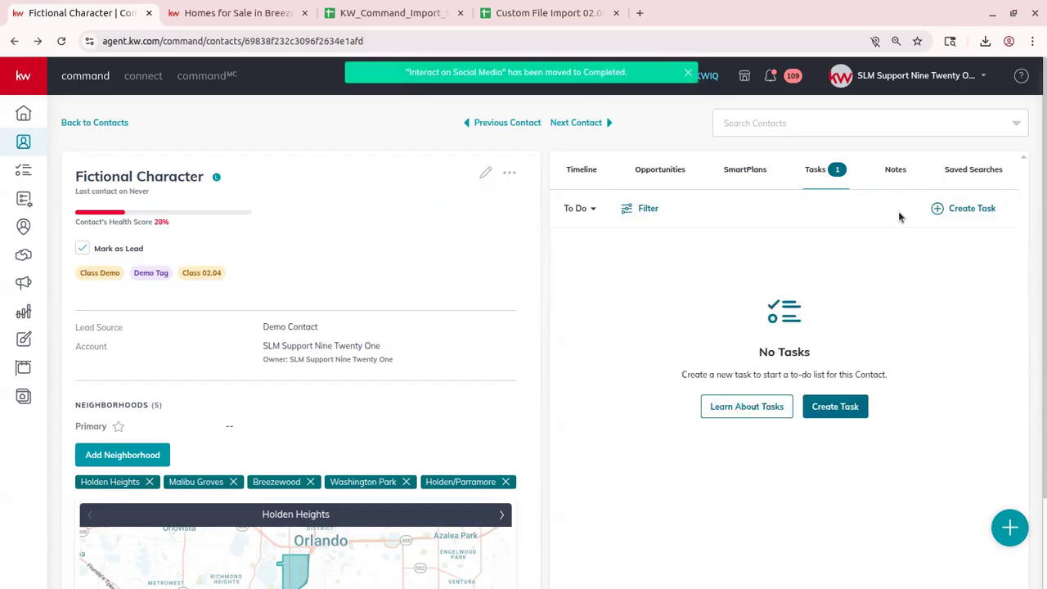
Show the contact's notes, view the form for adding a note, and cancel it
click(901, 171)
click(984, 206)
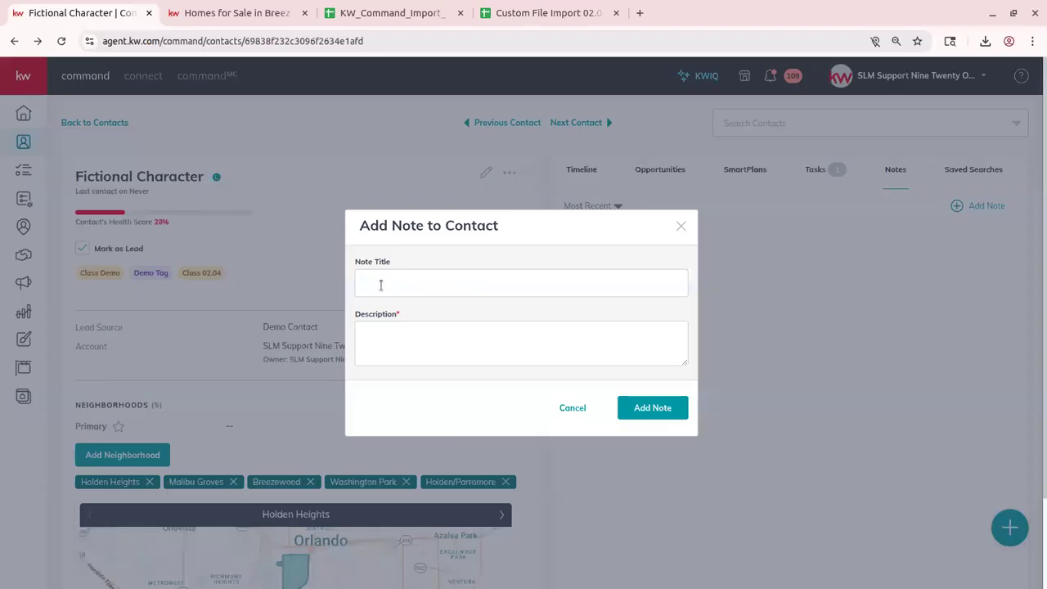
click(577, 408)
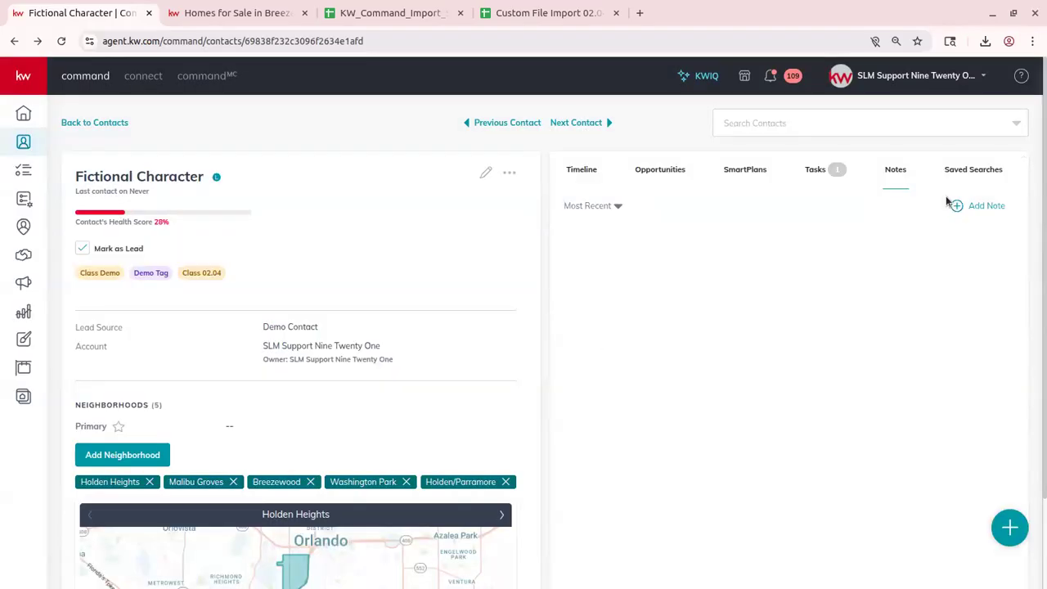
Show the contact's saved searches, start creating one, and examine its location types and property criteria
click(961, 171)
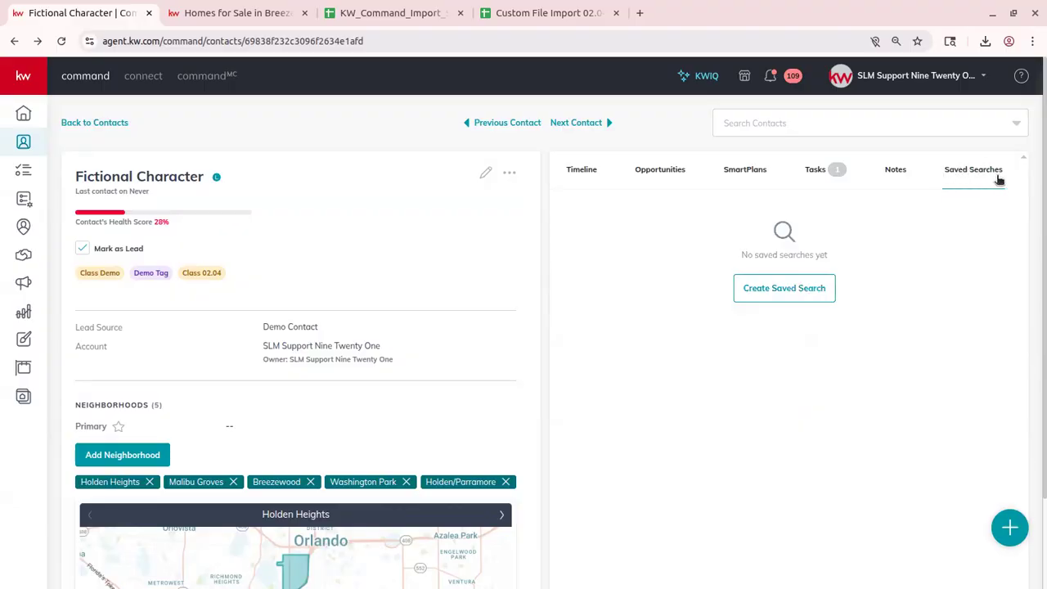
click(798, 290)
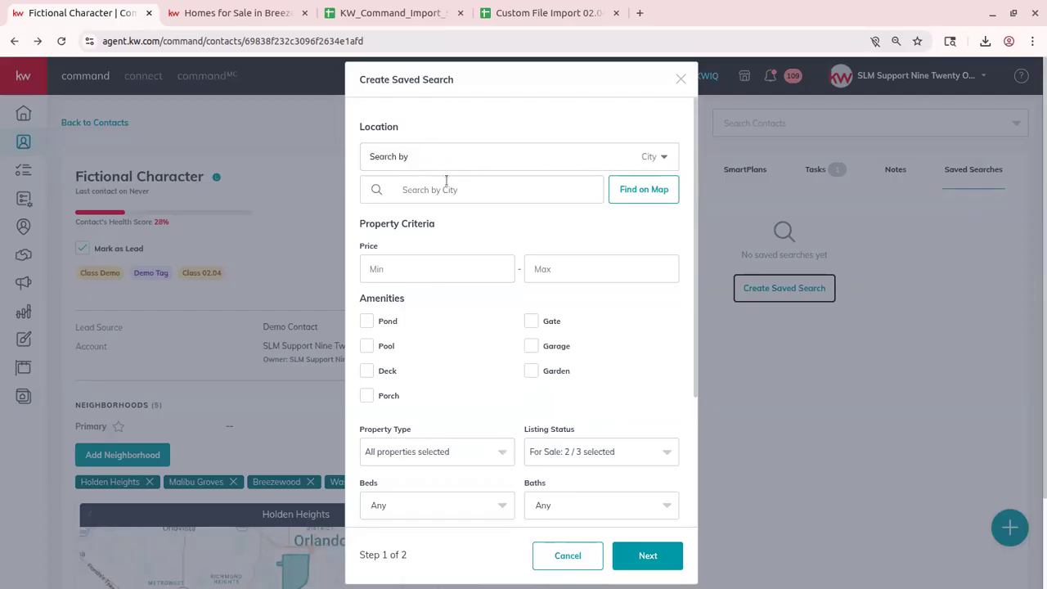
click(660, 156)
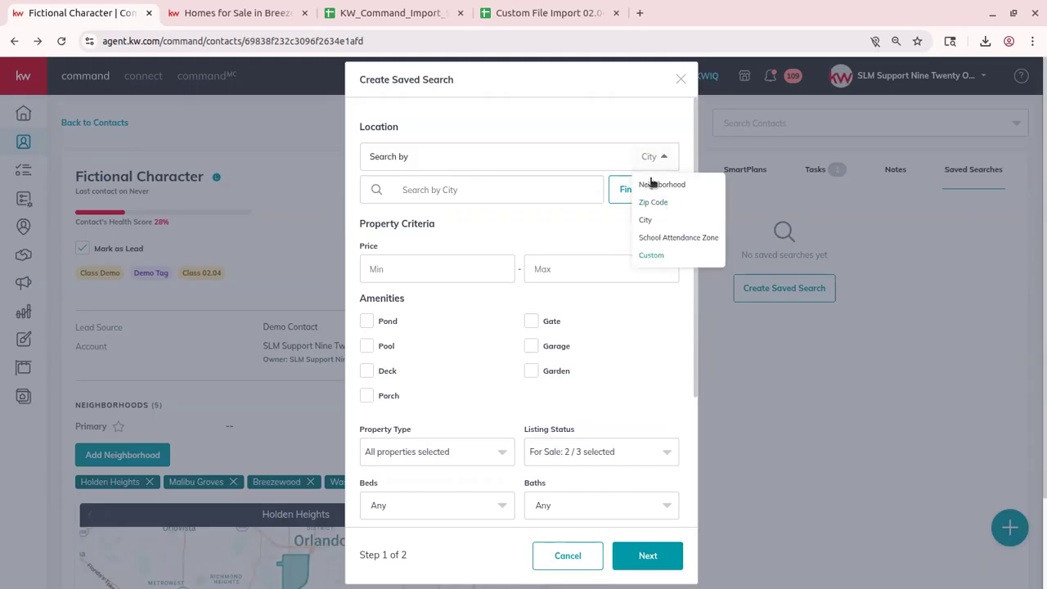
click(598, 127)
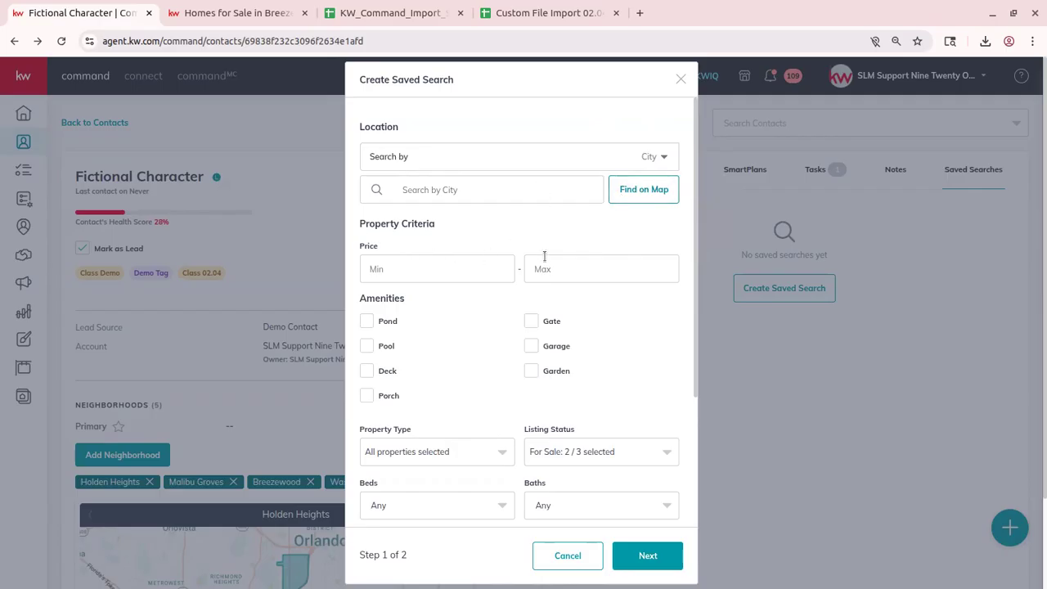
scroll(502, 401, down, 3)
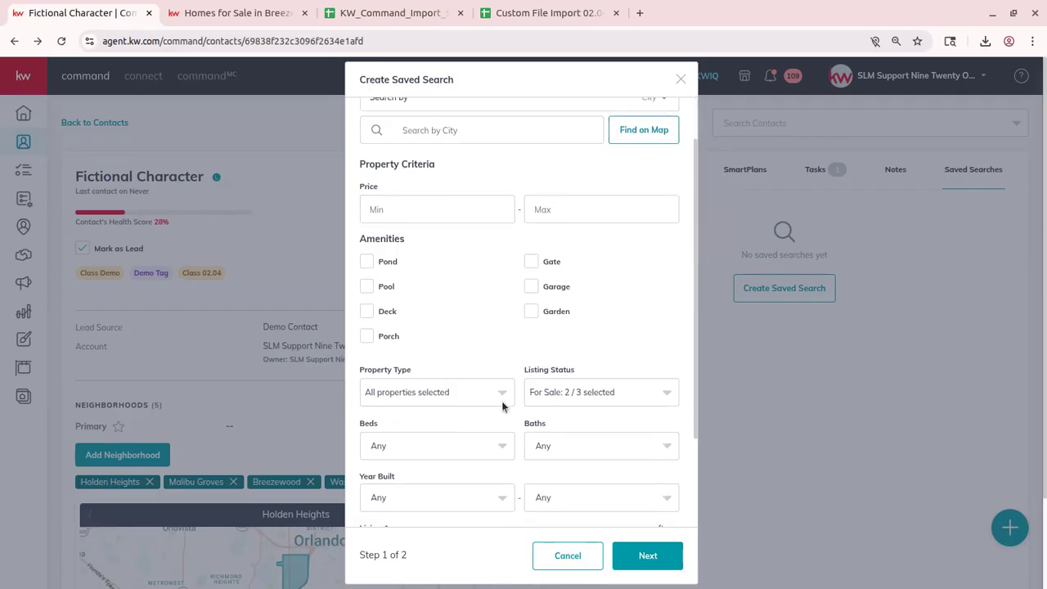
scroll(465, 376, down, 2)
scroll(491, 360, up, 5)
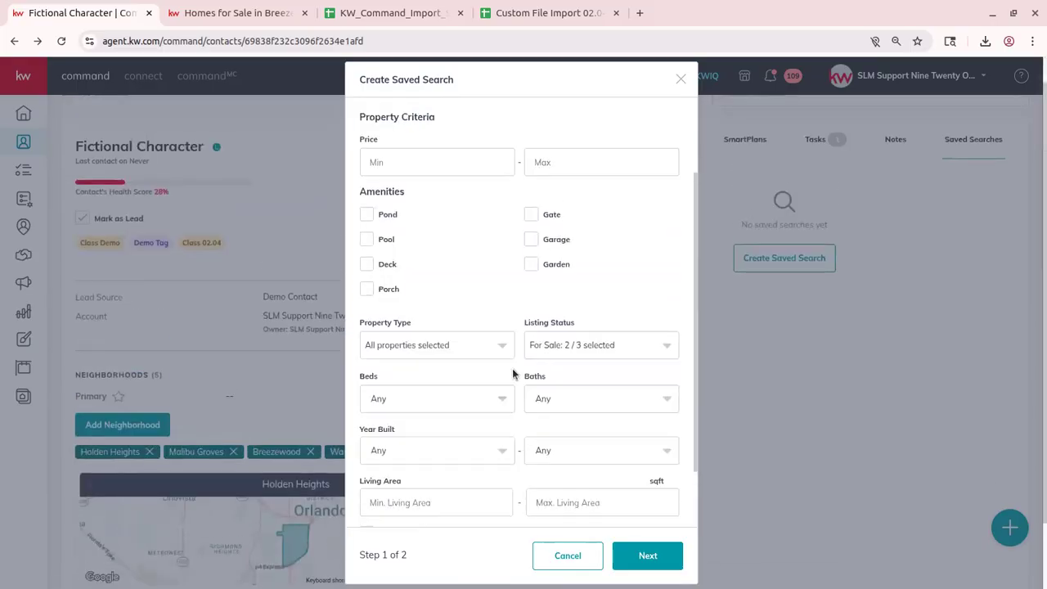
scroll(507, 308, up, 1)
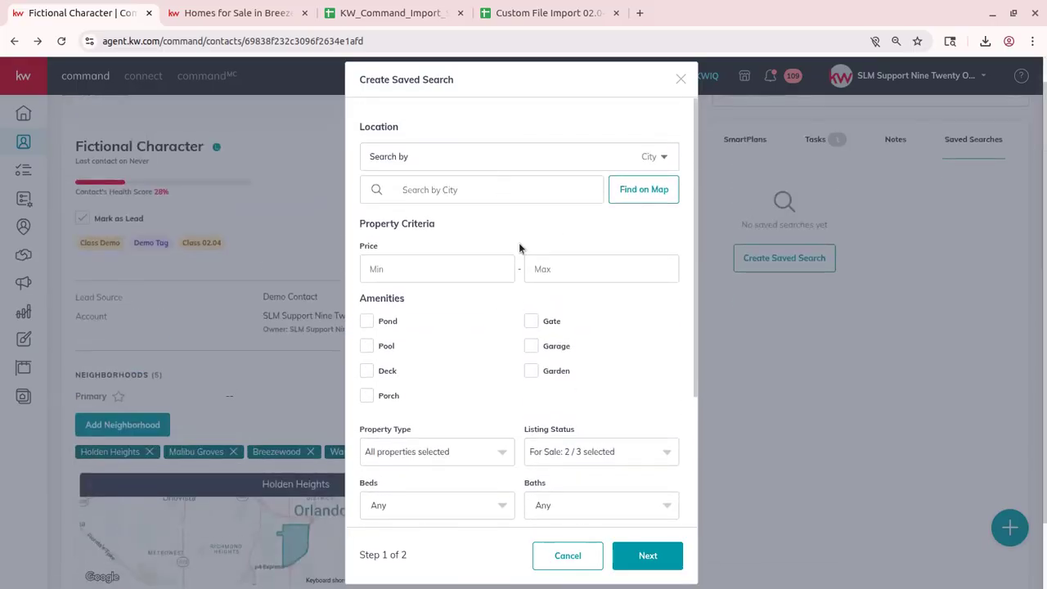
Set the saved search to Orlando, FL with a price range of $300,000 to $500,000 and proceed to step 2
click(642, 556)
click(561, 188)
text(orlando fl)
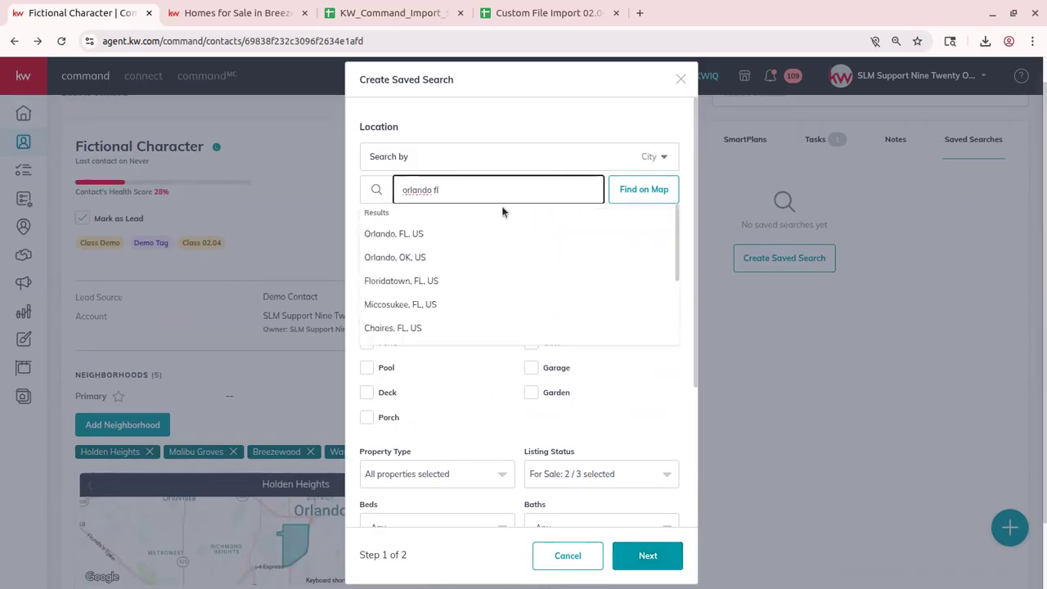
click(438, 239)
click(456, 289)
text(300000)
key(Tab)
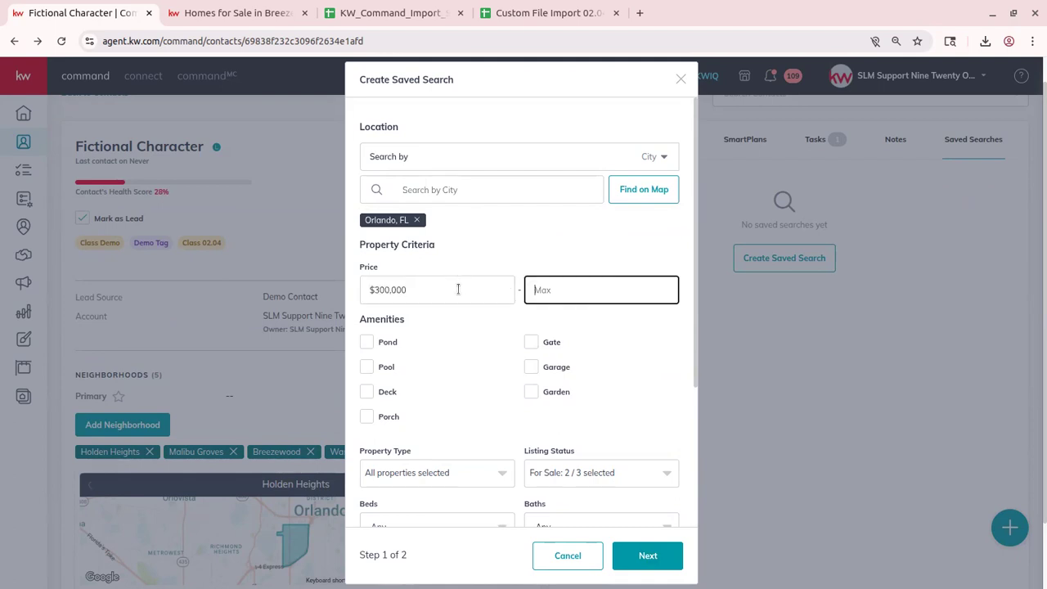
text(5000000)
scroll(555, 381, down, 3)
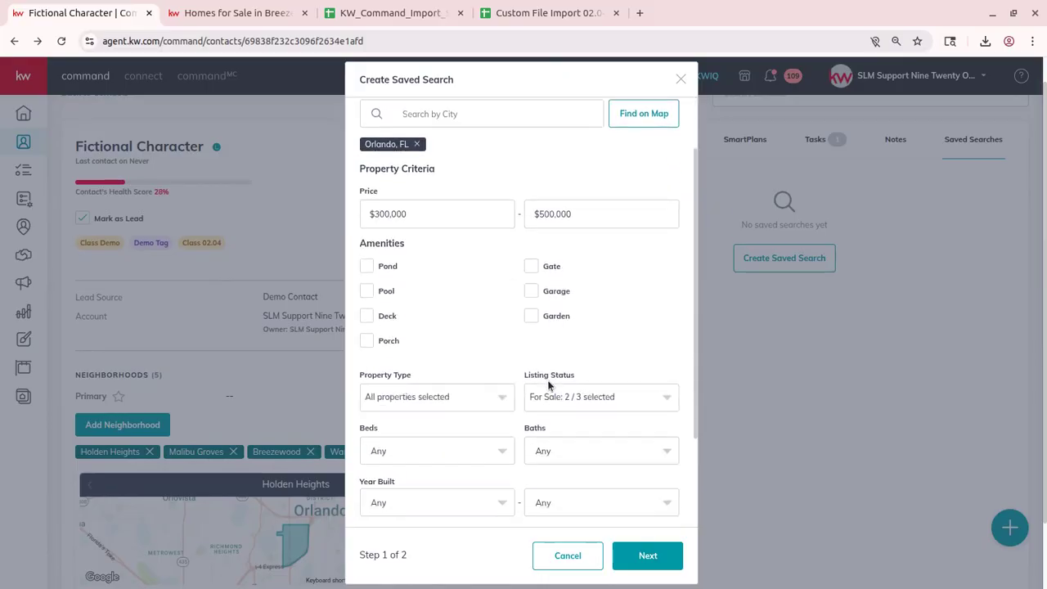
scroll(542, 449, down, 1)
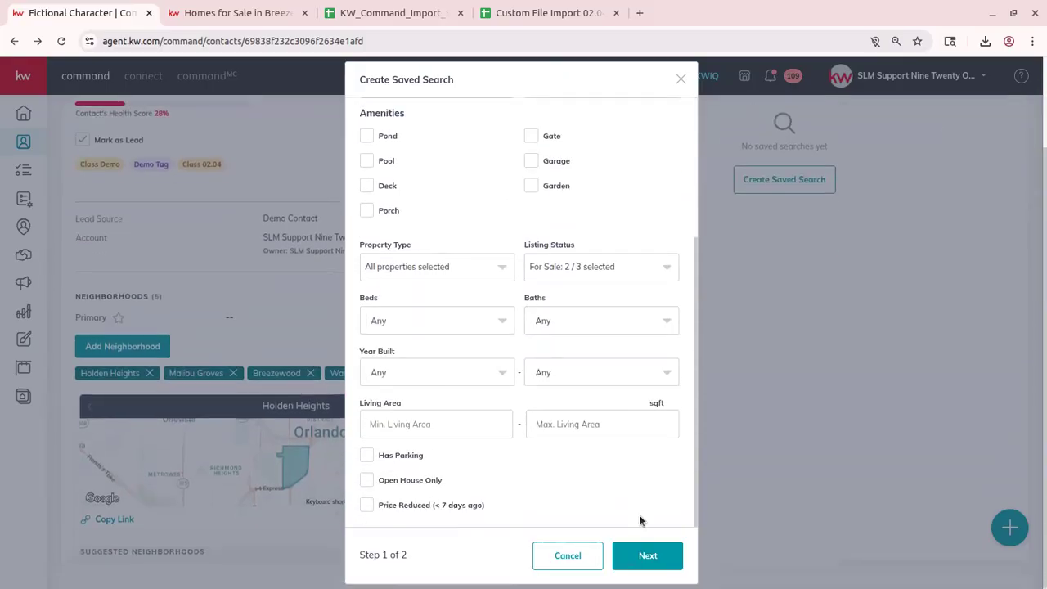
click(659, 554)
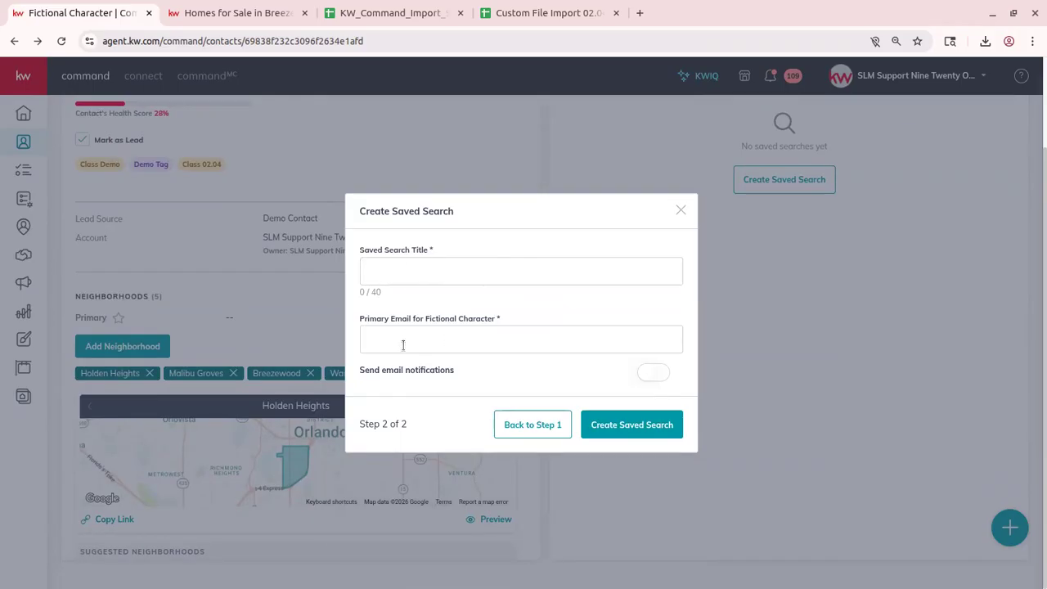
Turn on email notifications for the saved search, review the title and email fields, and close the form without creating it
click(453, 346)
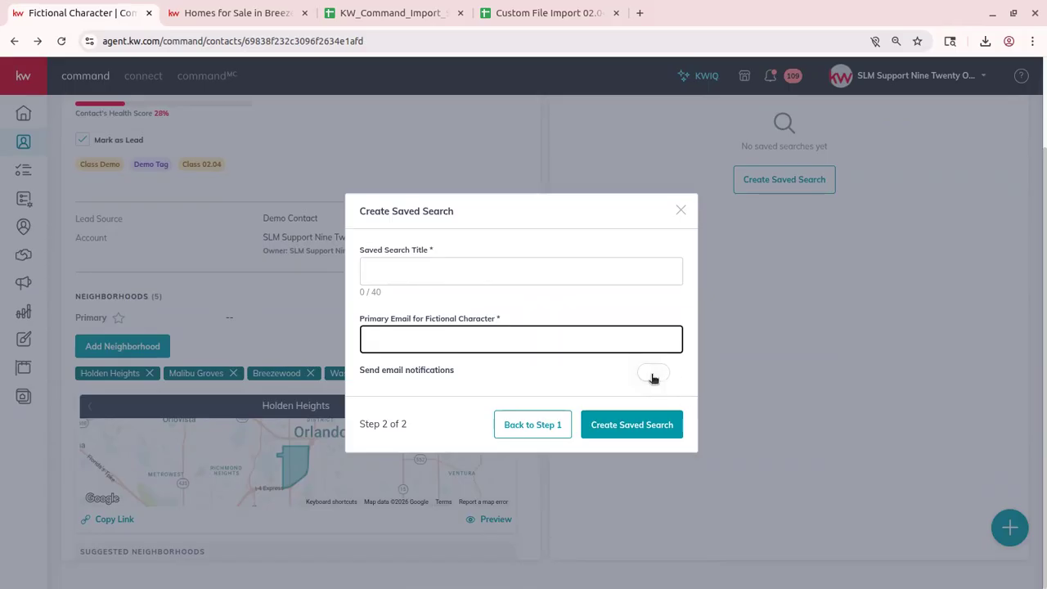
click(654, 373)
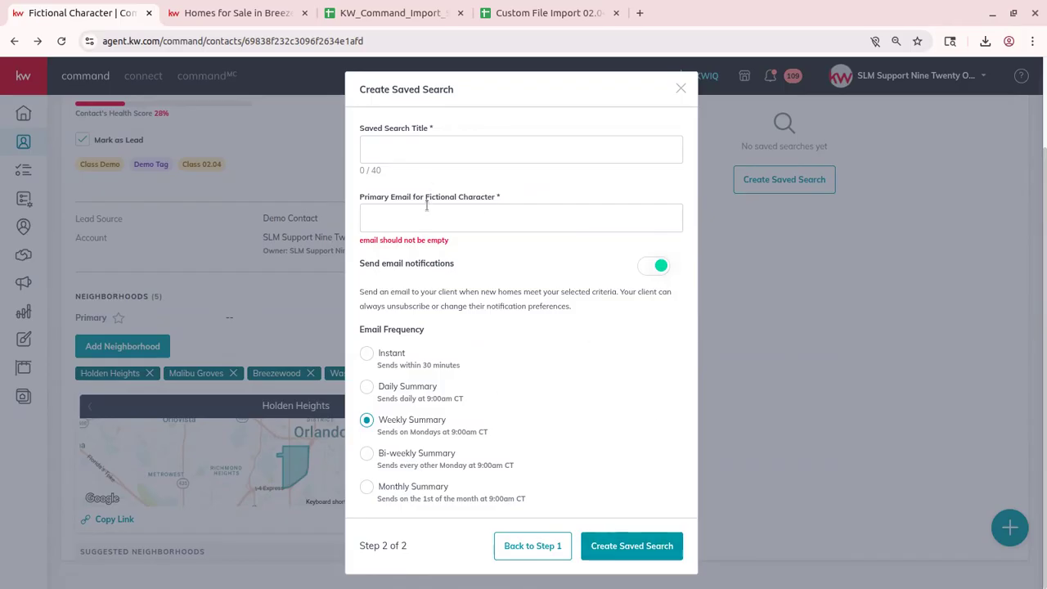
click(420, 147)
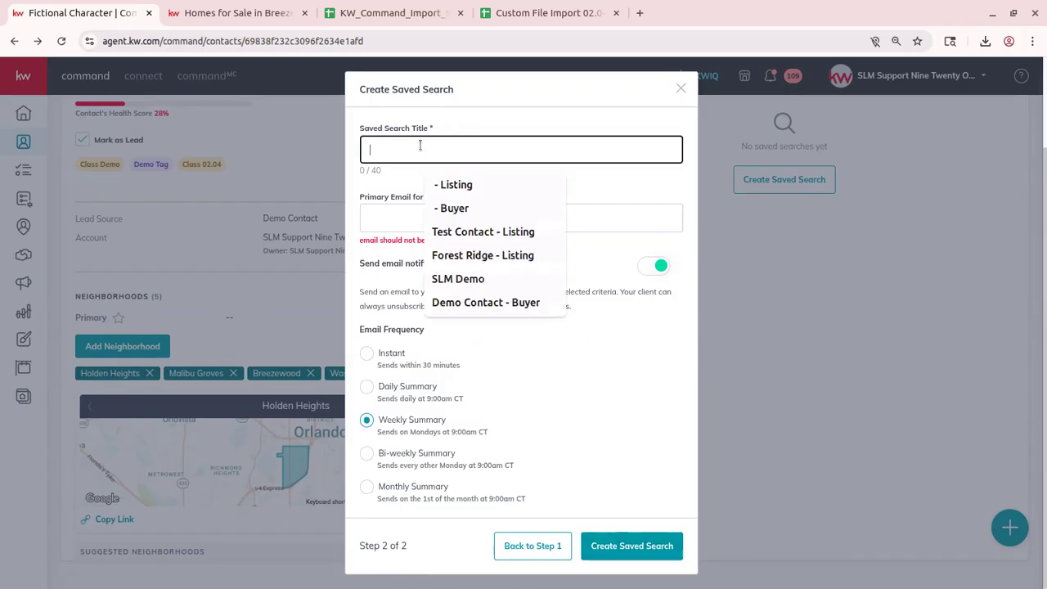
click(389, 190)
click(439, 212)
click(567, 187)
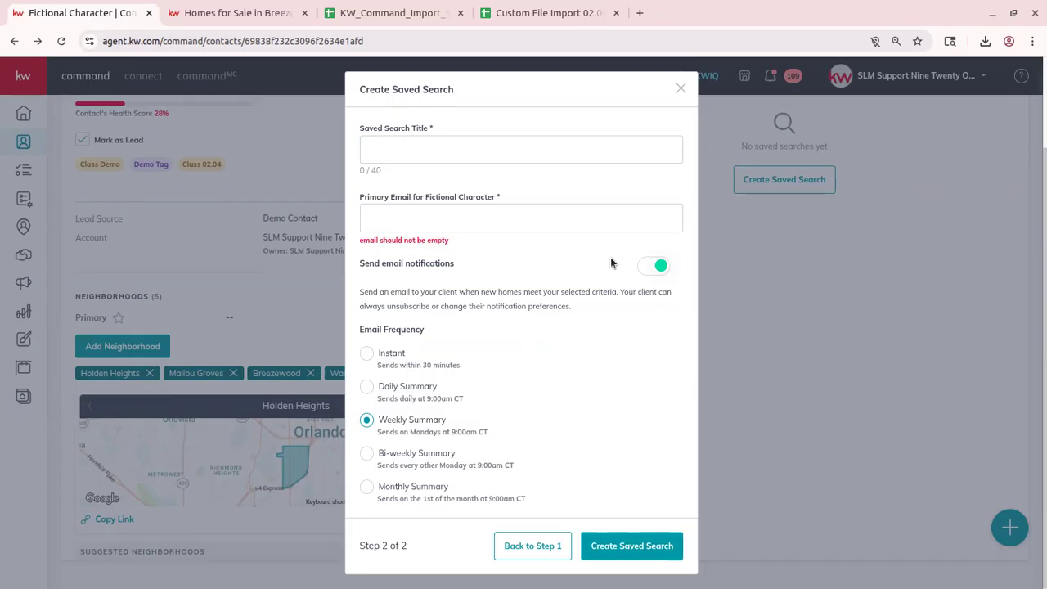
click(680, 87)
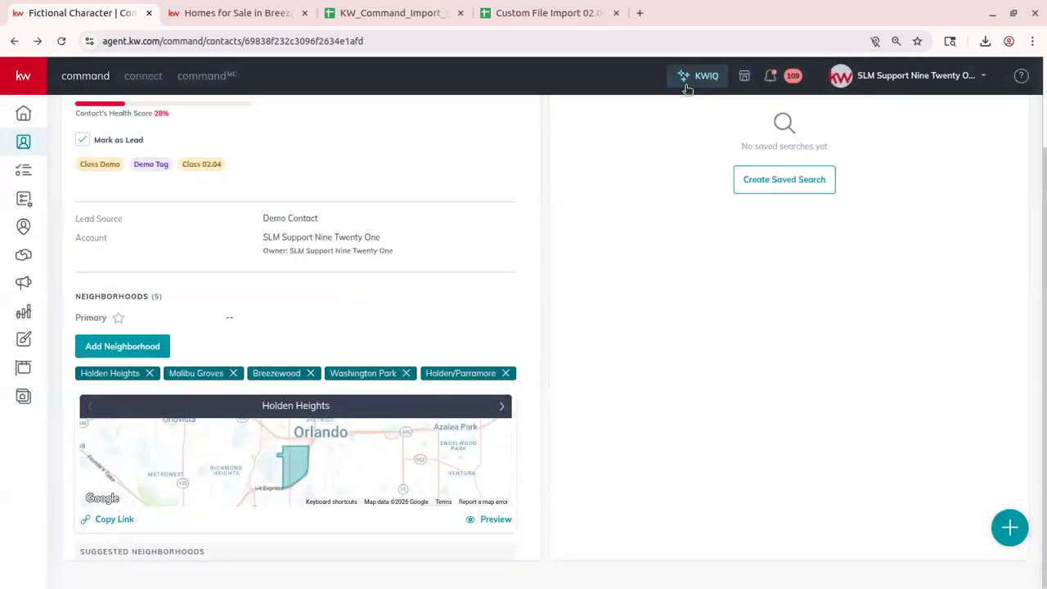
scroll(734, 380, up, 2)
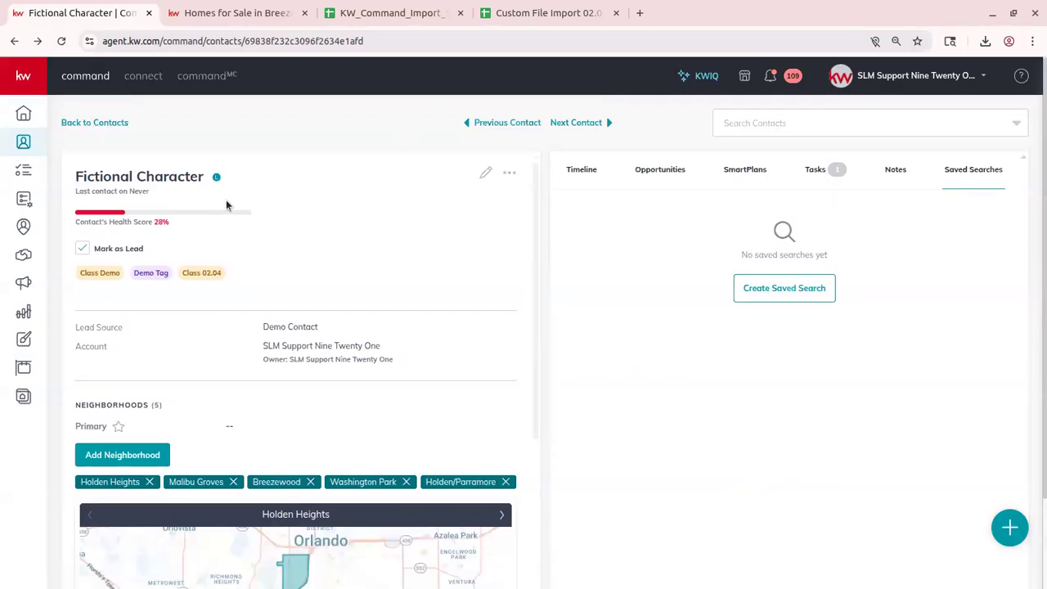
Start a duplicate check from the contacts list and view the options for exporting all owned contacts and mailing labels
click(100, 127)
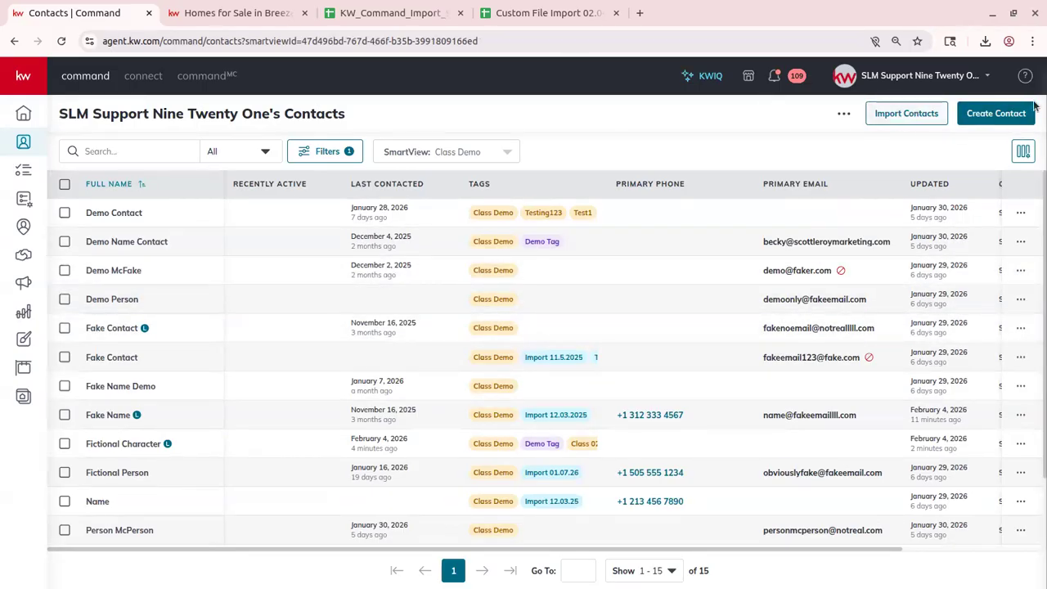
click(843, 114)
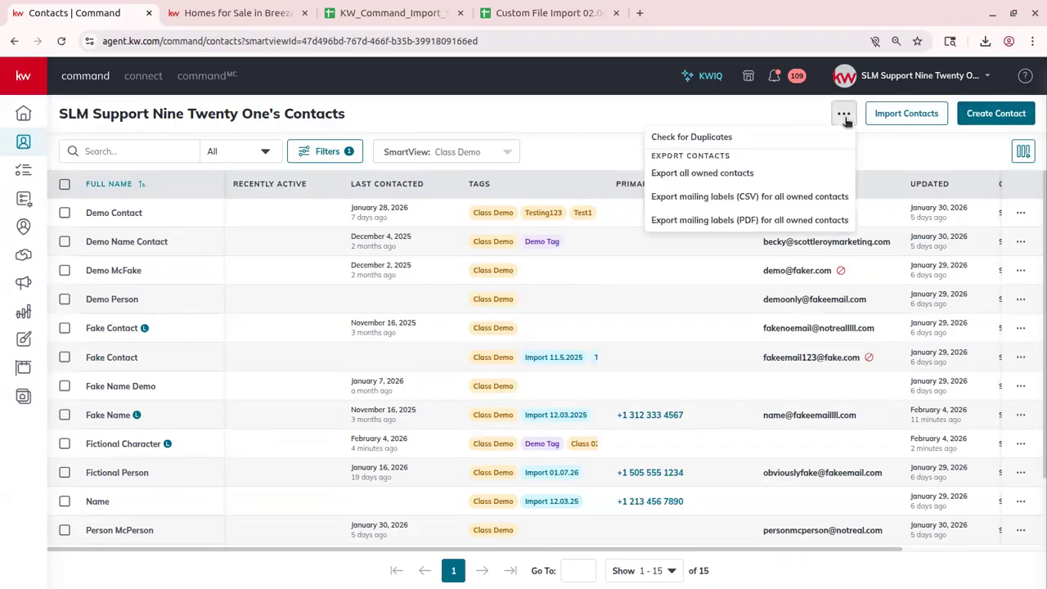
click(695, 139)
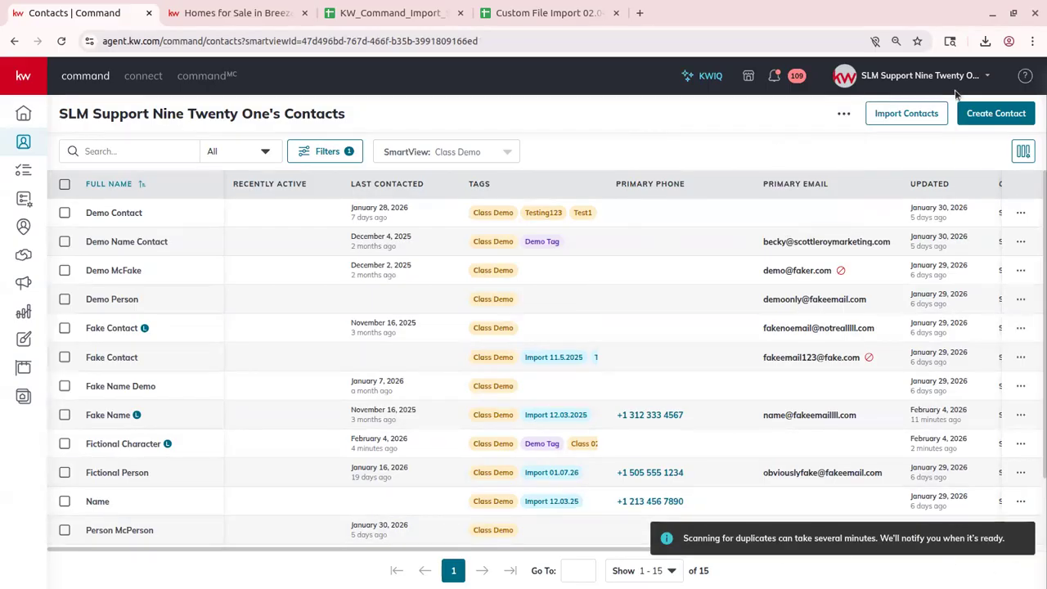
click(845, 114)
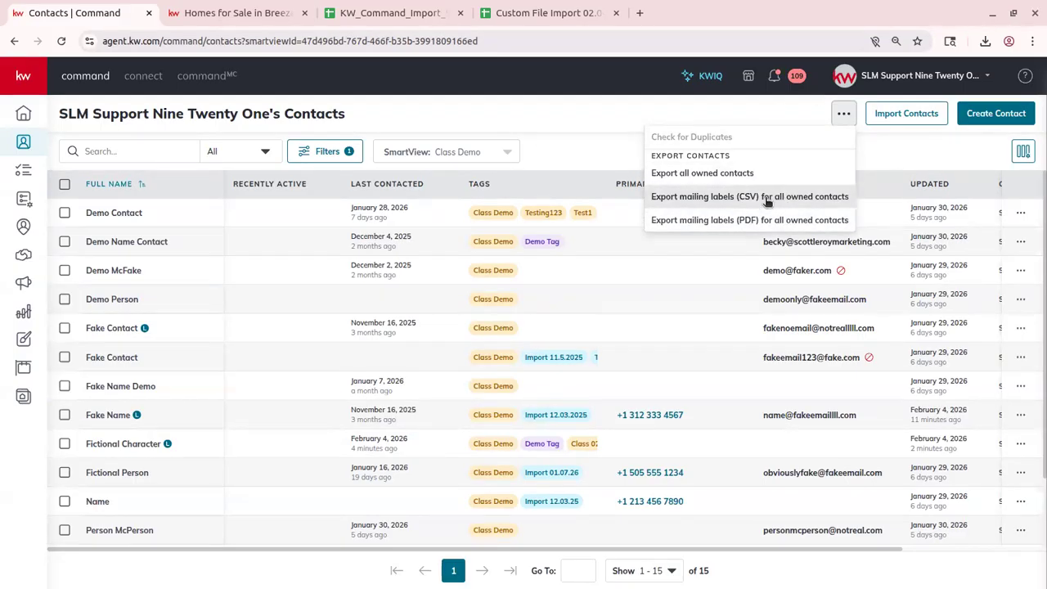
click(819, 111)
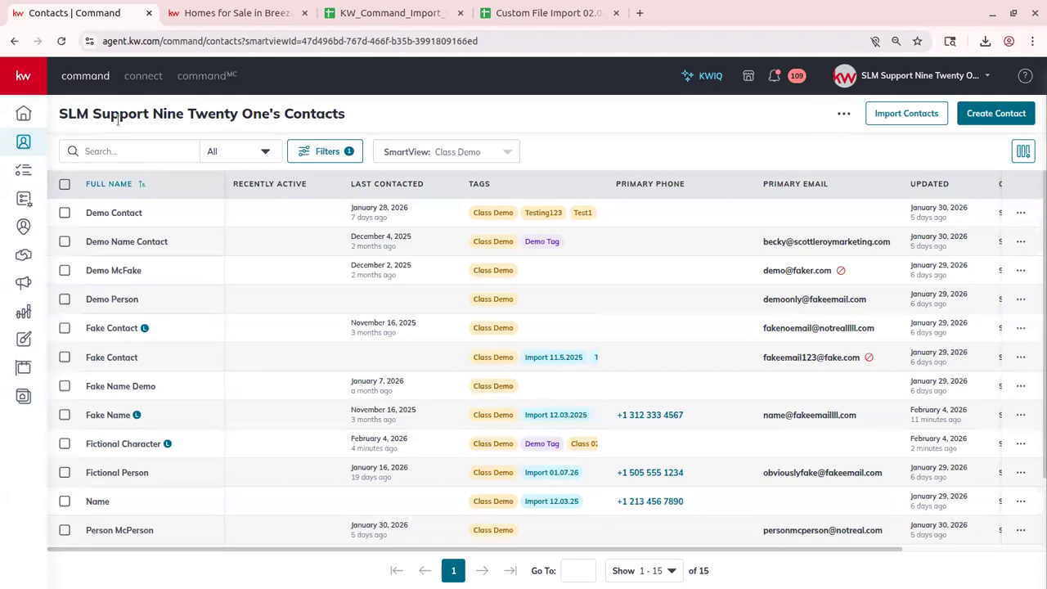
Show the KW Communications Email in the profile's personal information under My KW, and return to the contacts list
click(881, 80)
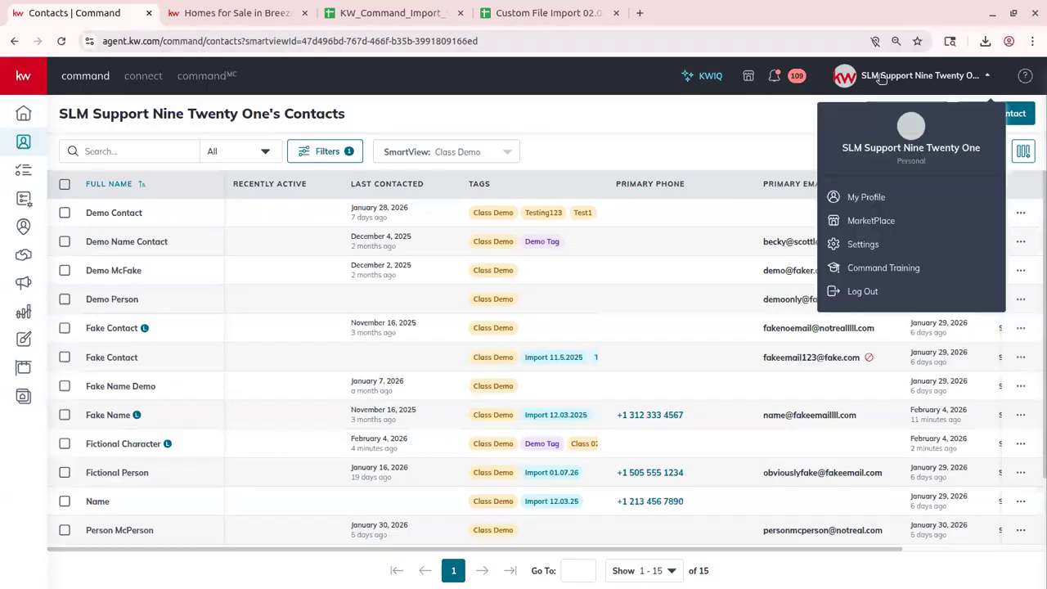
click(866, 197)
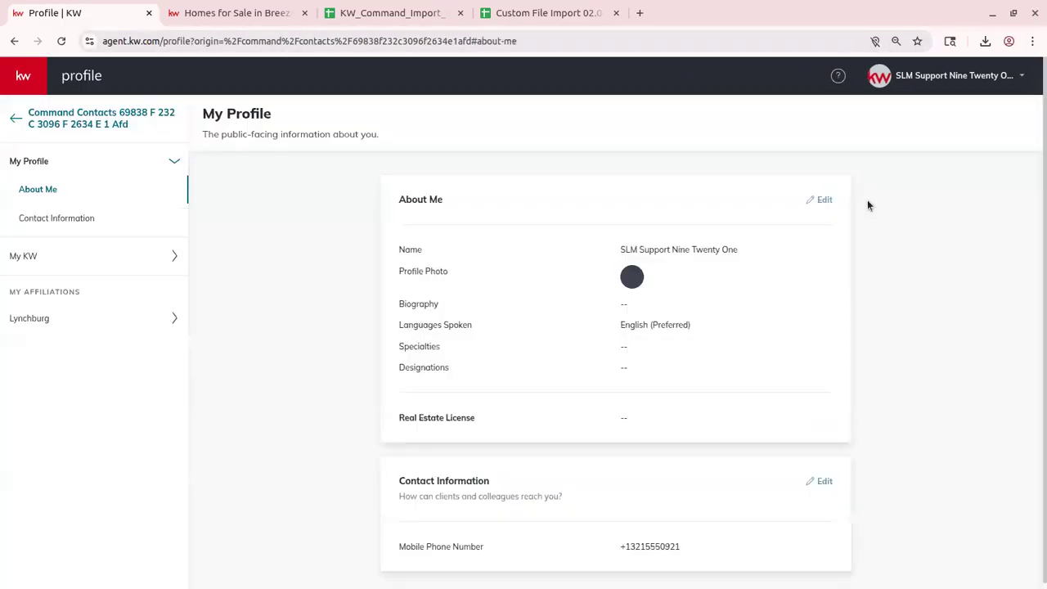
click(56, 264)
scroll(479, 465, down, 1)
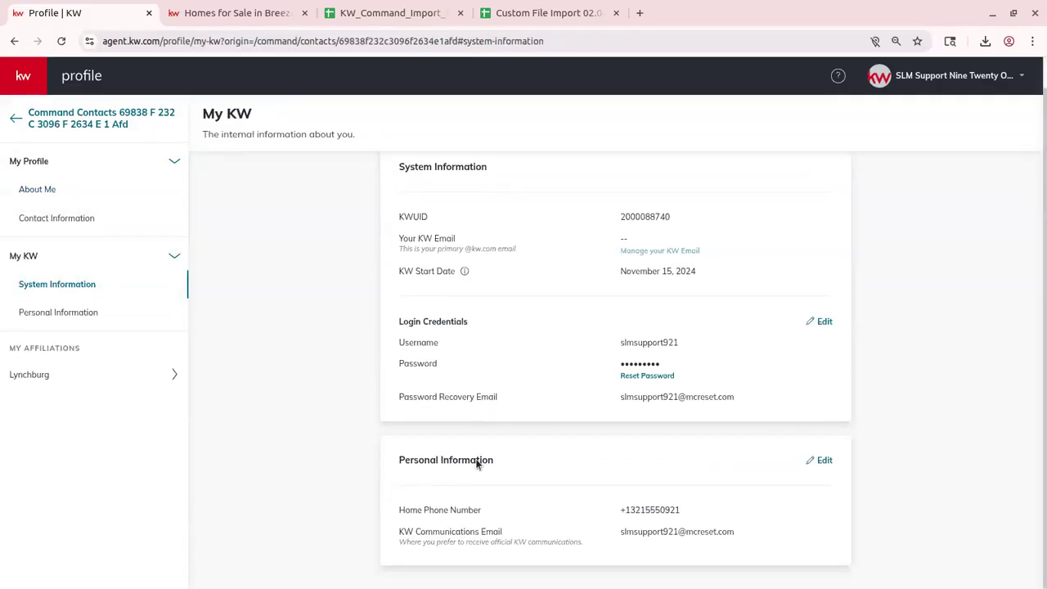
drag(398, 531, 755, 540)
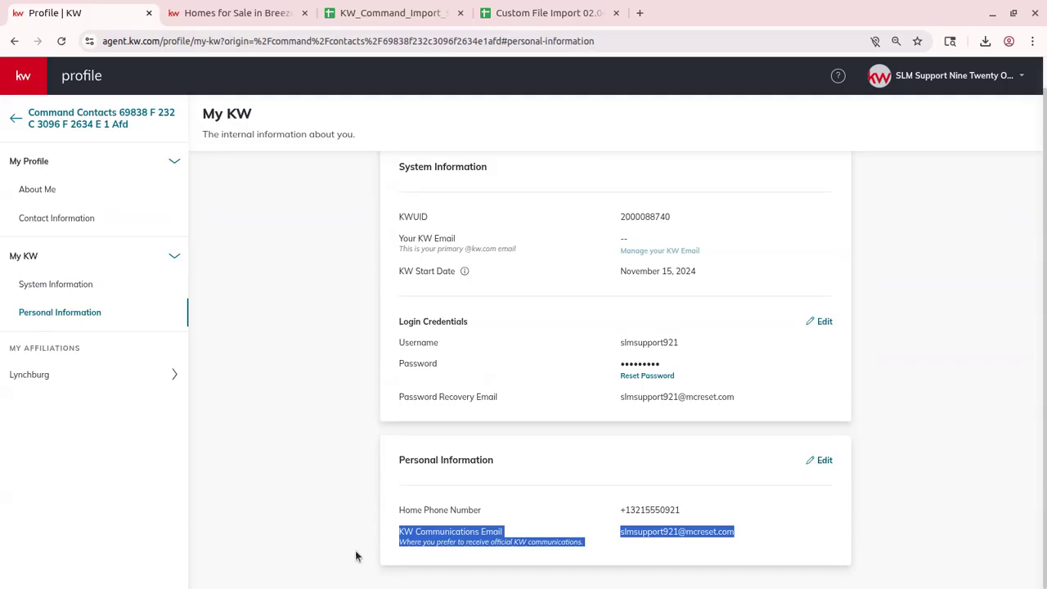
click(41, 117)
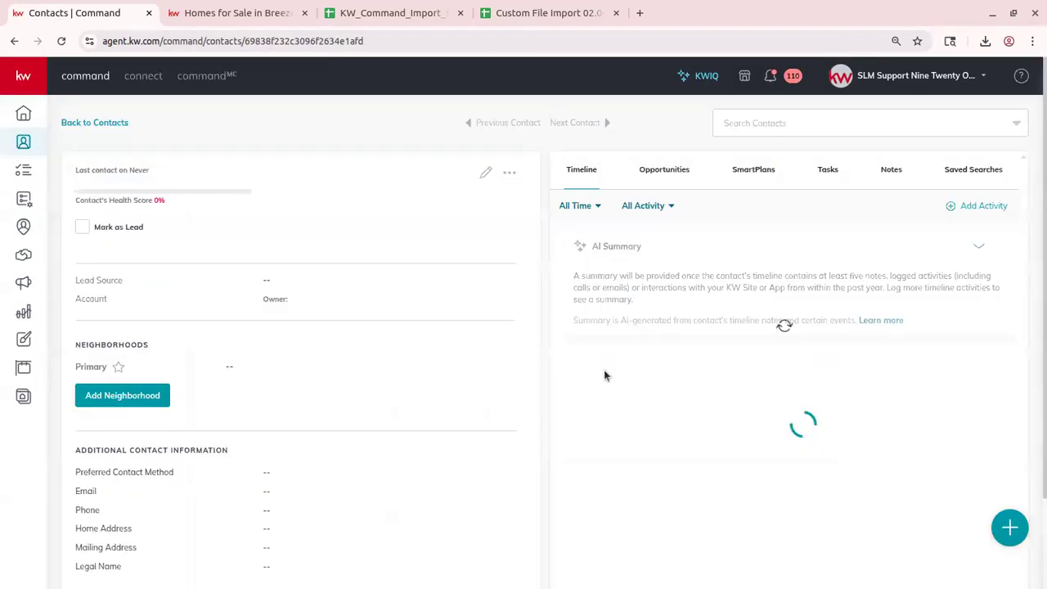
click(100, 121)
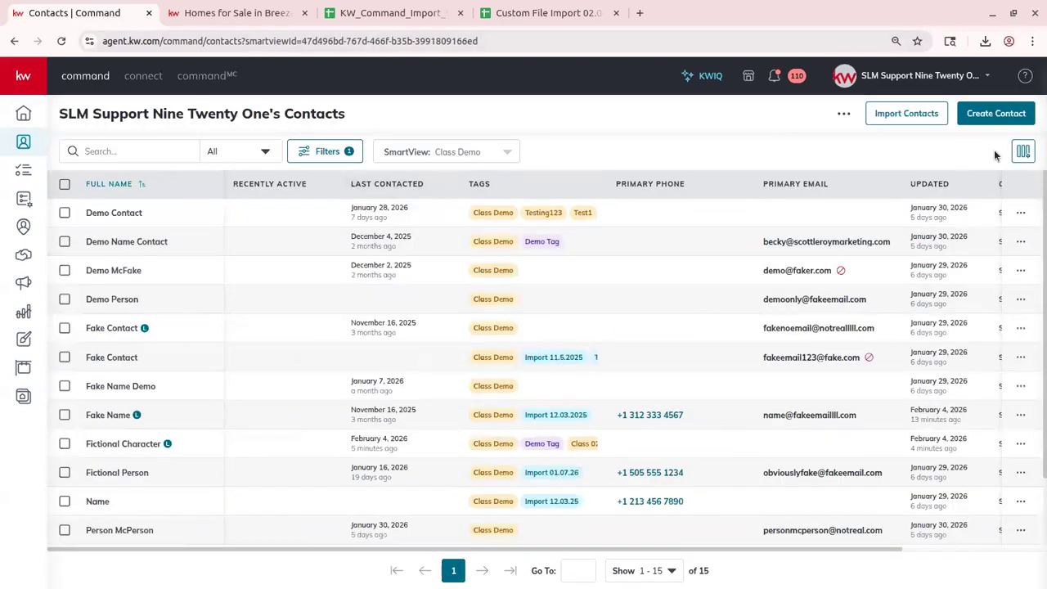
Check the unread notifications for the outcome of the duplicate scan and close them
click(778, 78)
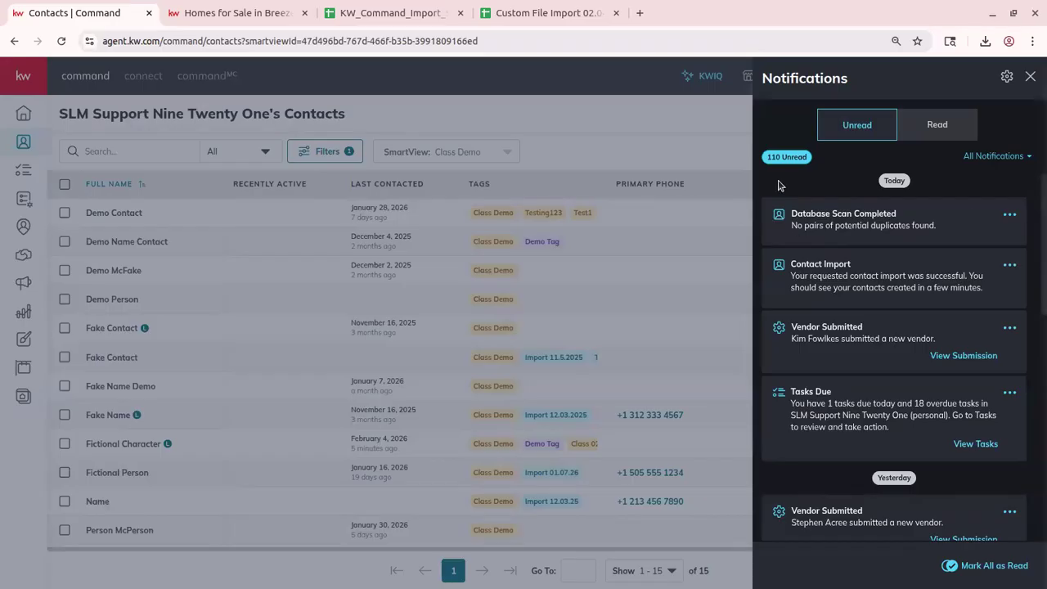
click(1031, 77)
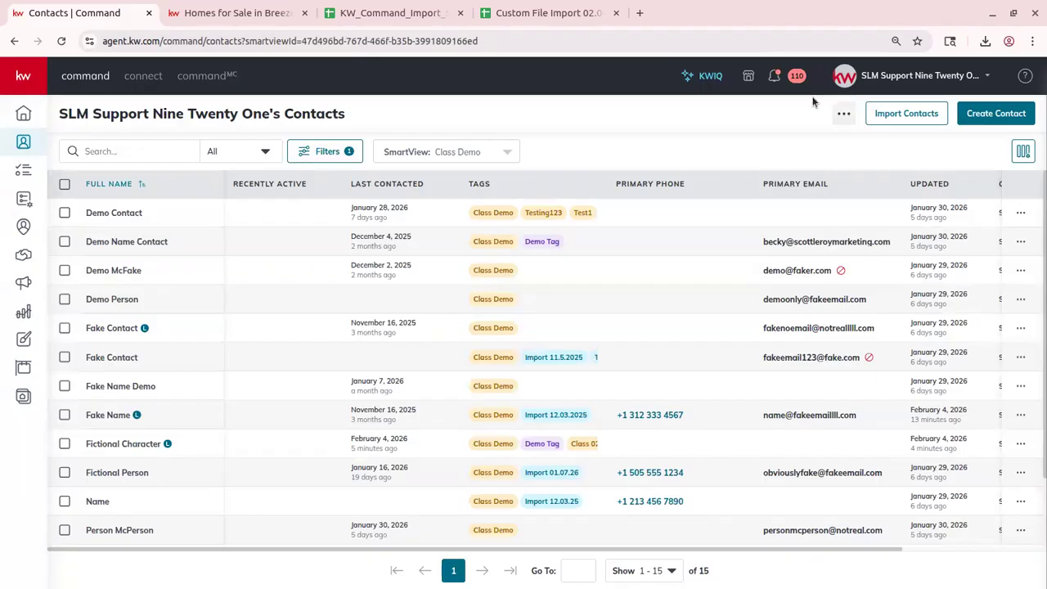
click(774, 77)
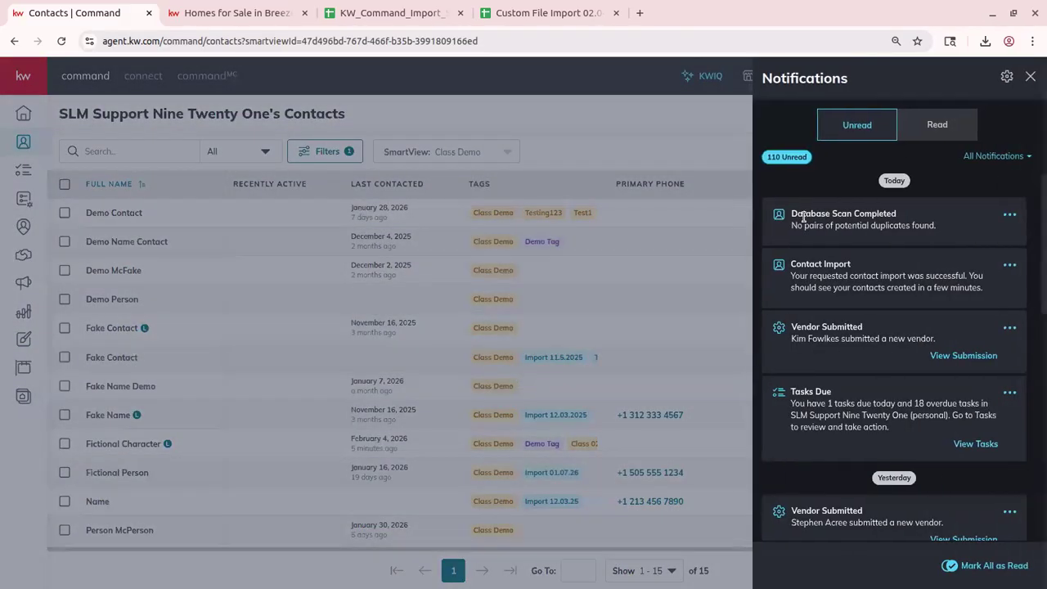
click(1030, 78)
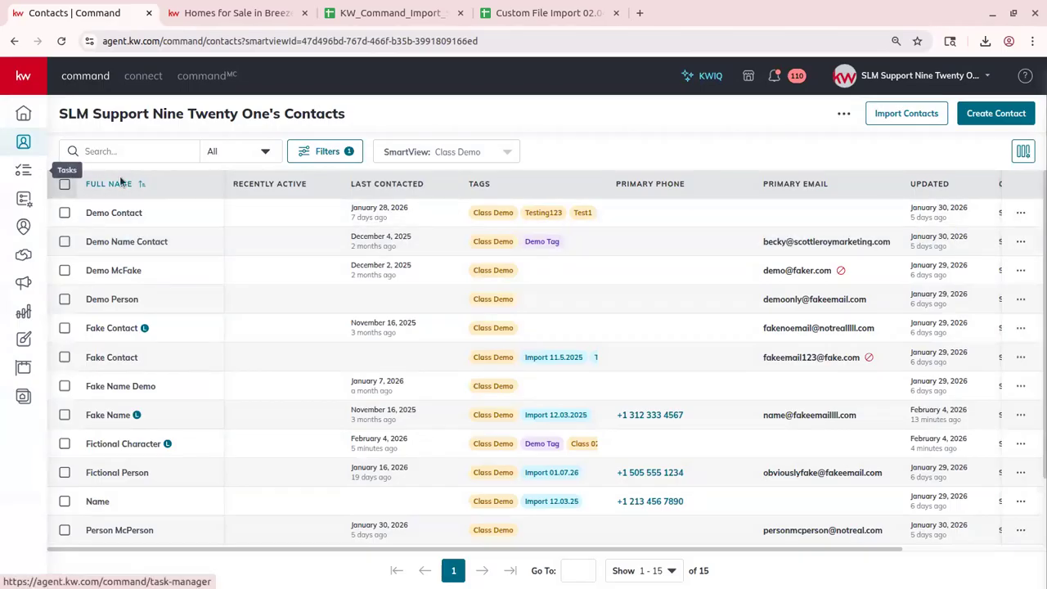
View which contact fields the contacts list search can be limited to, leaving it on All
click(113, 149)
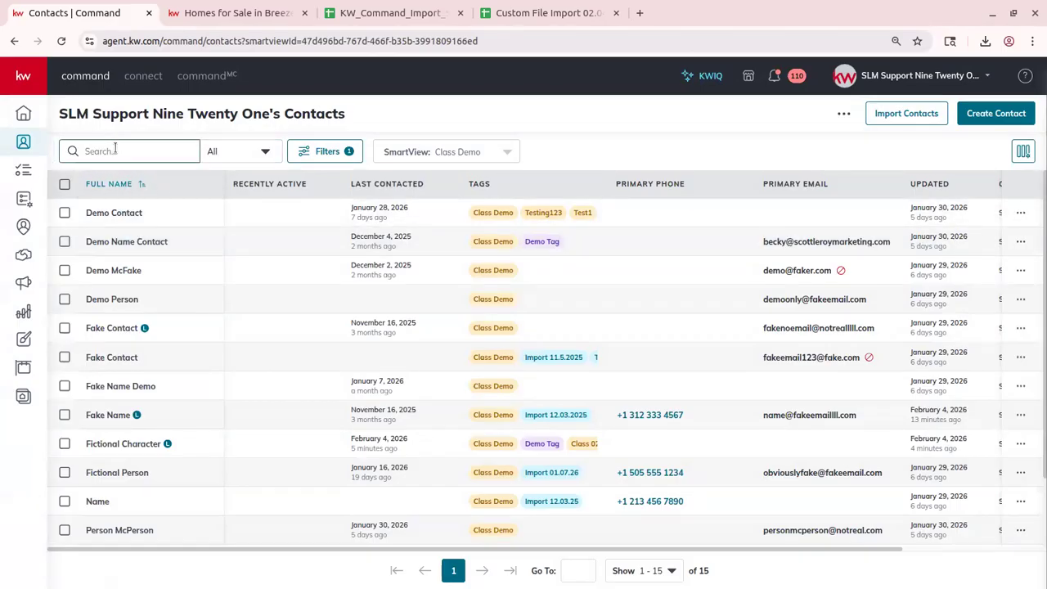
click(227, 151)
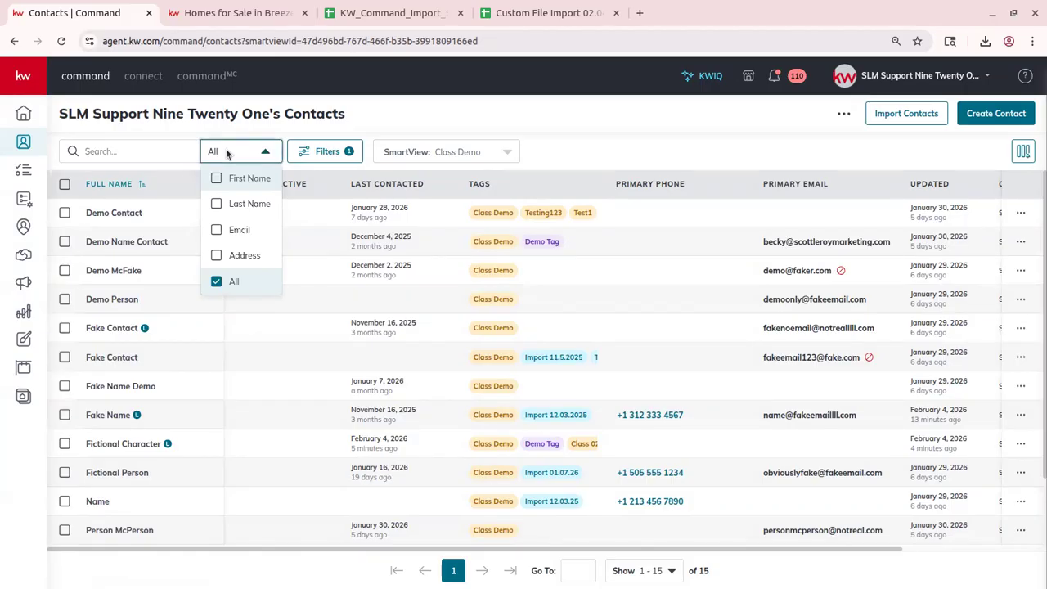
click(135, 151)
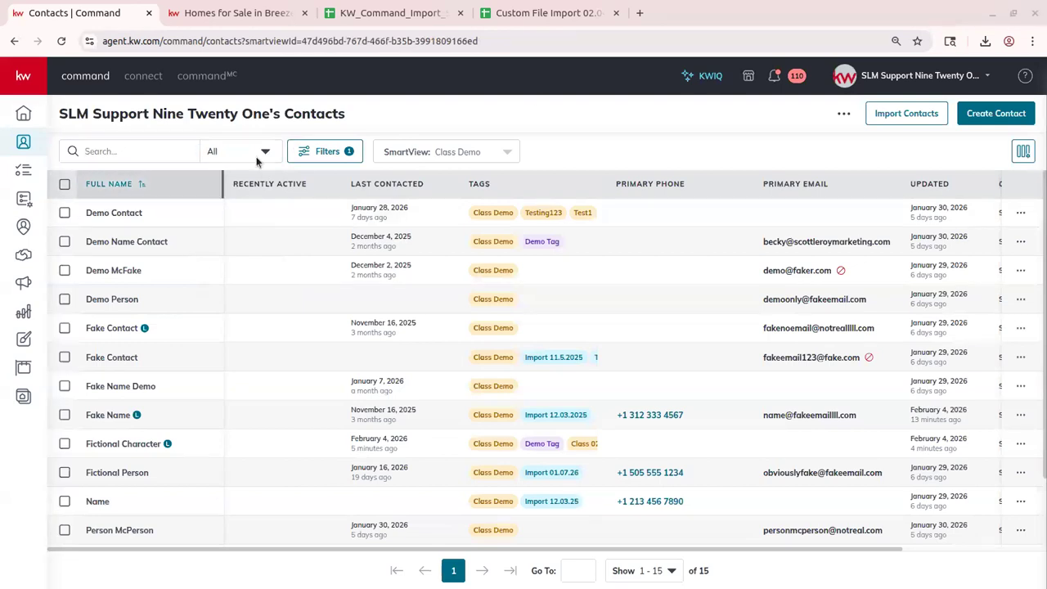
Open the contact filters and examine the Tags, Agent Site Connection and Neighborhoods sections, collapsing each one
click(350, 151)
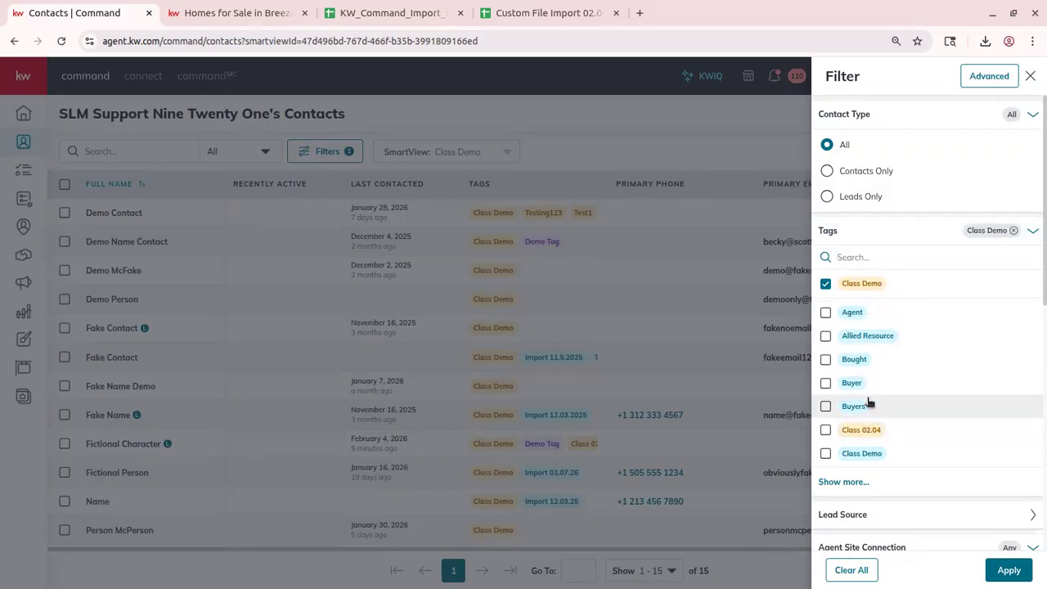
scroll(865, 384, down, 1)
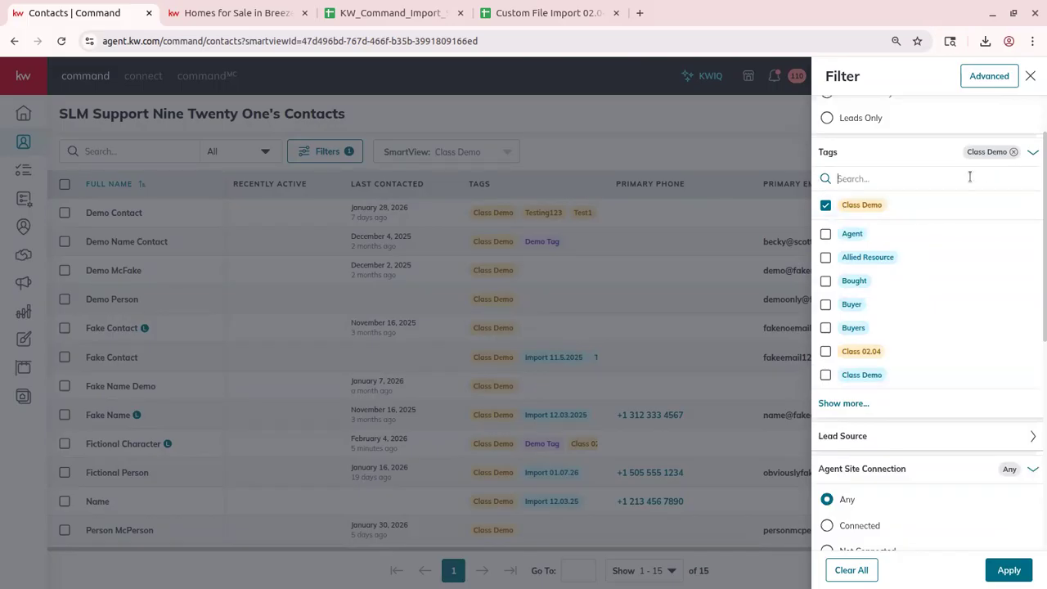
scroll(970, 177, up, 1)
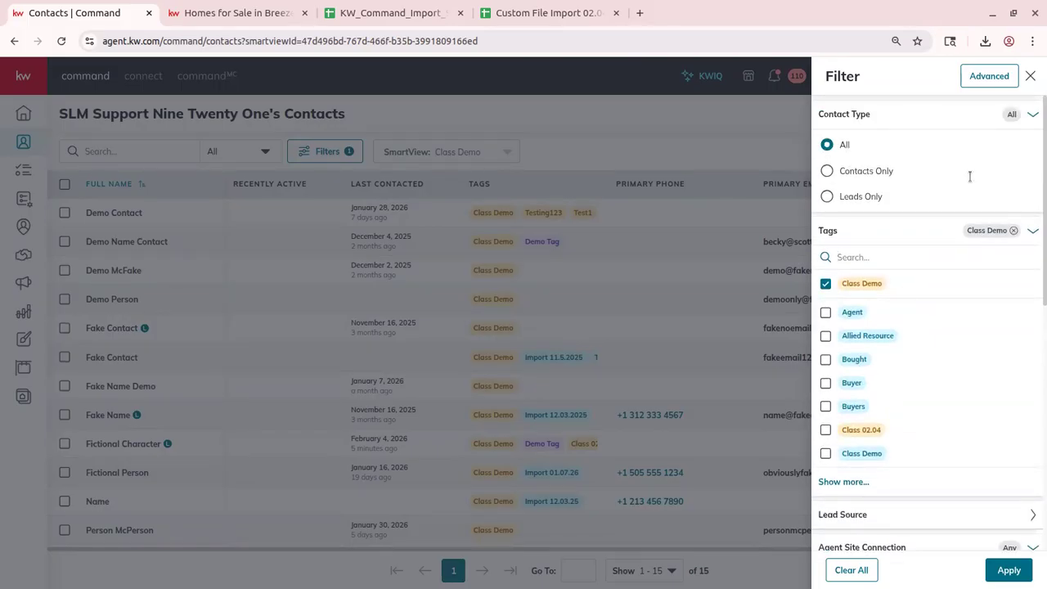
click(889, 238)
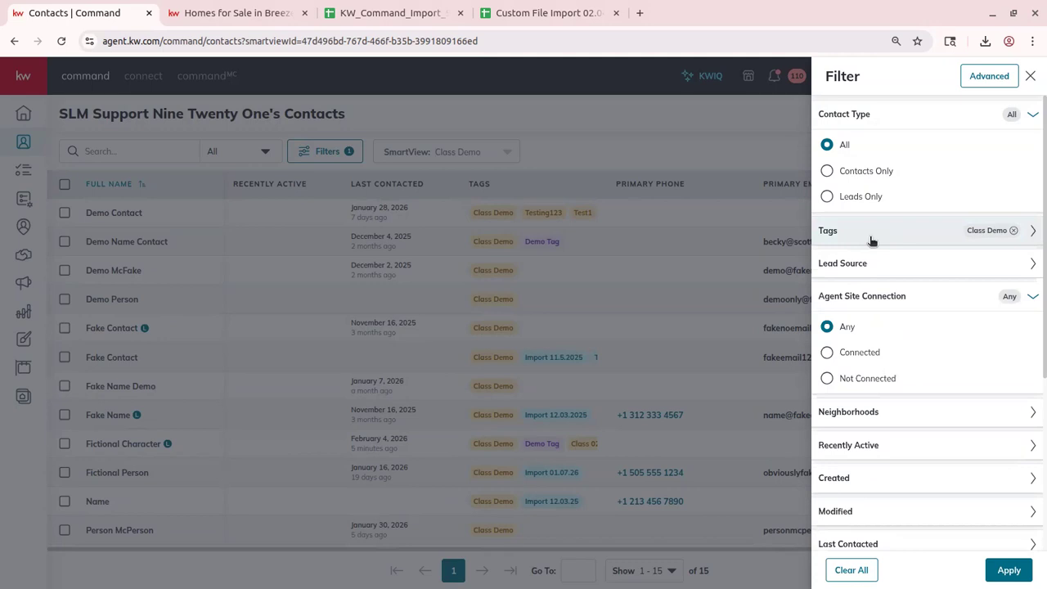
click(871, 240)
click(919, 230)
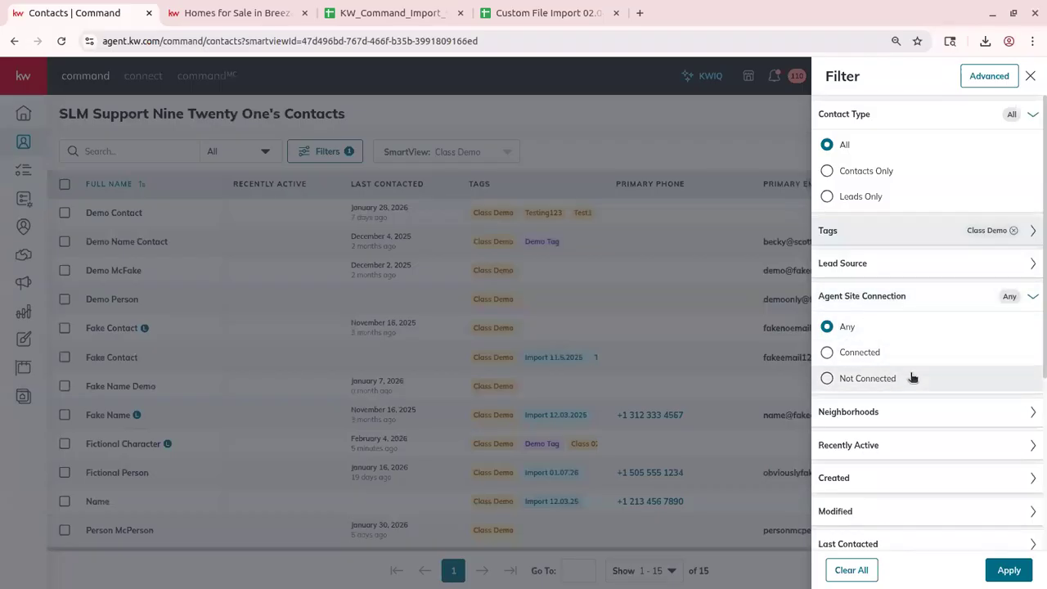
click(894, 294)
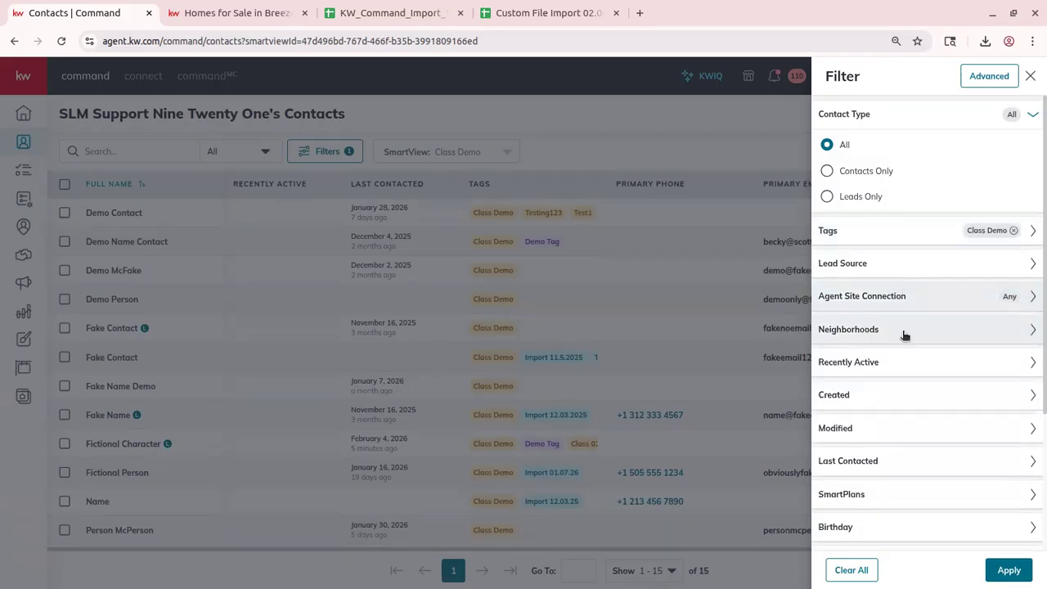
click(932, 332)
click(874, 356)
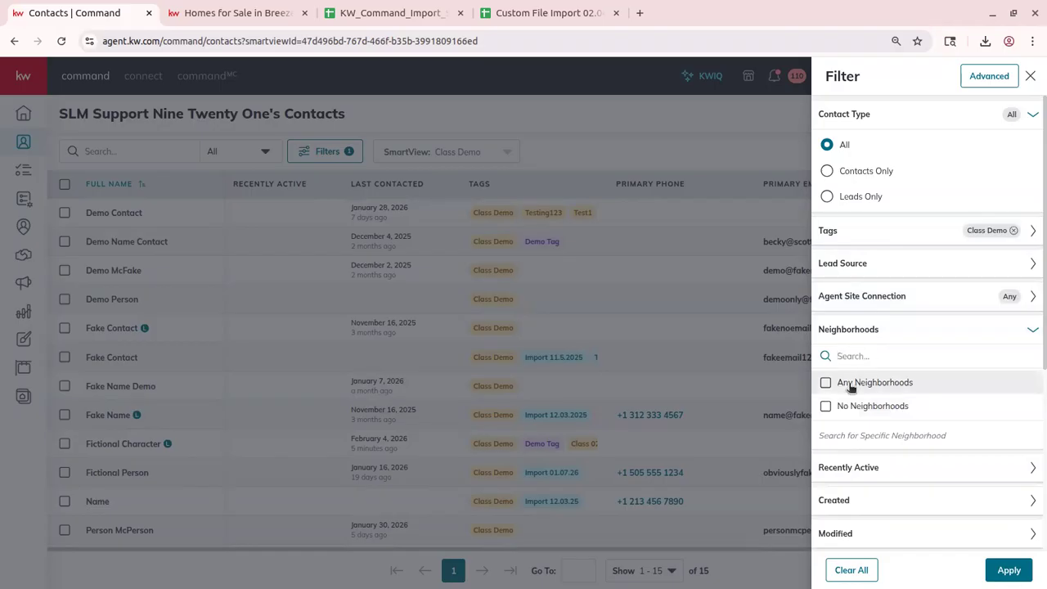
click(958, 331)
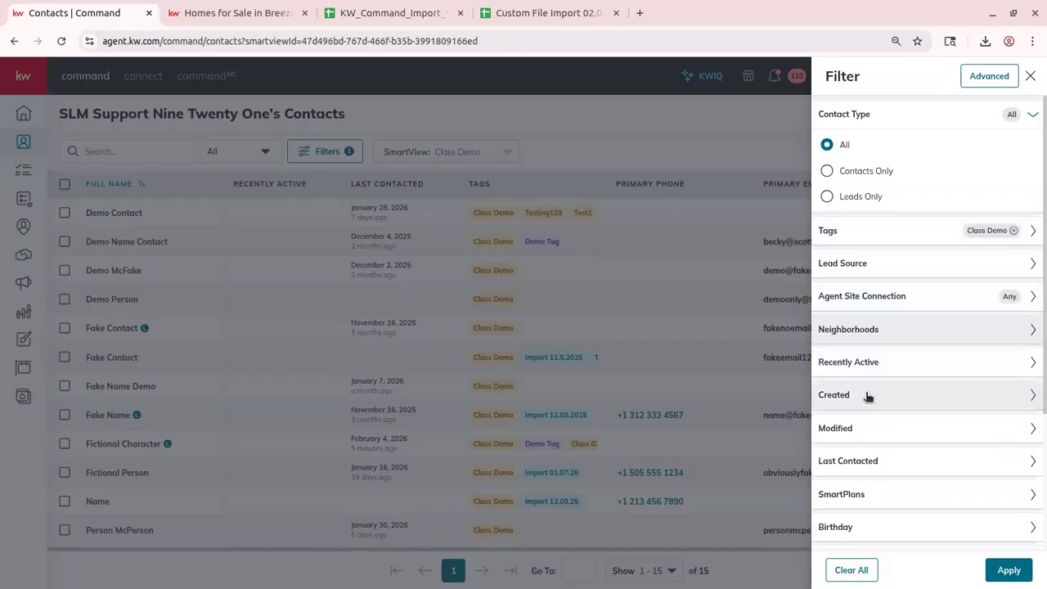
Examine the time unit choices of the Modified filter and the options of the SmartPlans filter
click(858, 431)
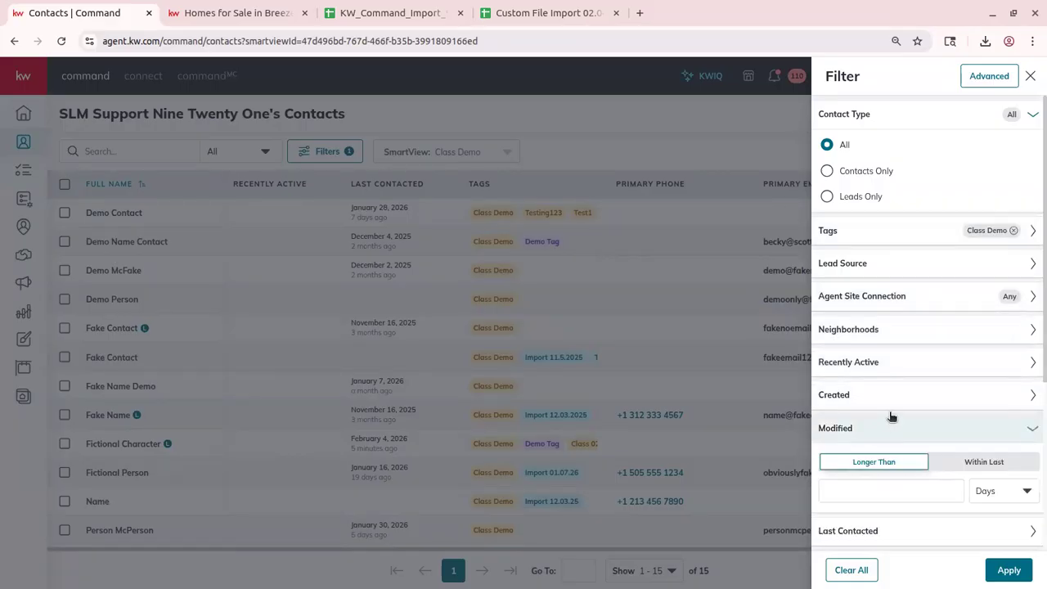
click(1007, 492)
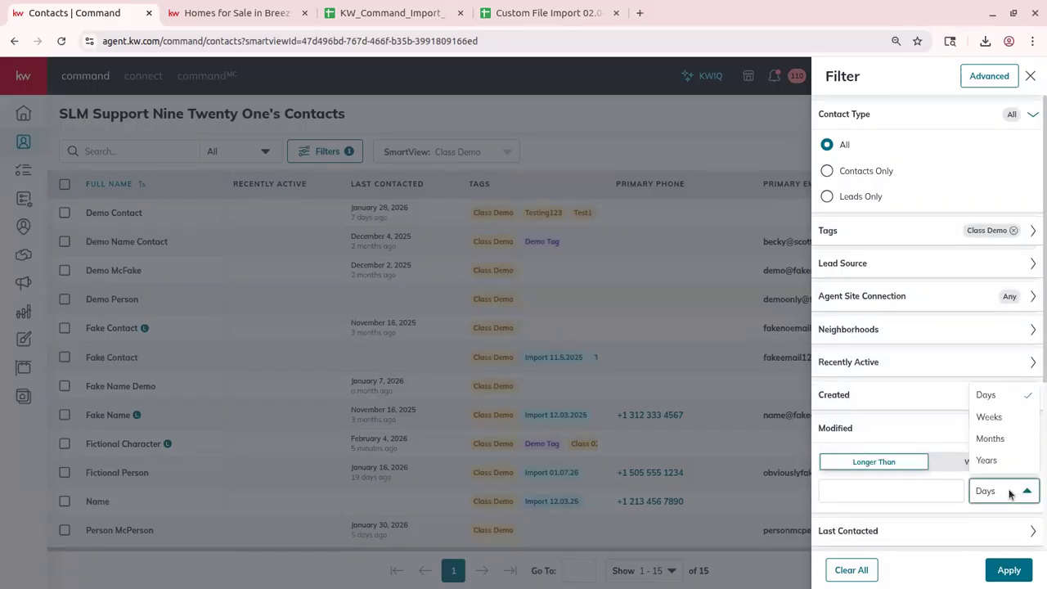
click(862, 427)
scroll(880, 400, down, 3)
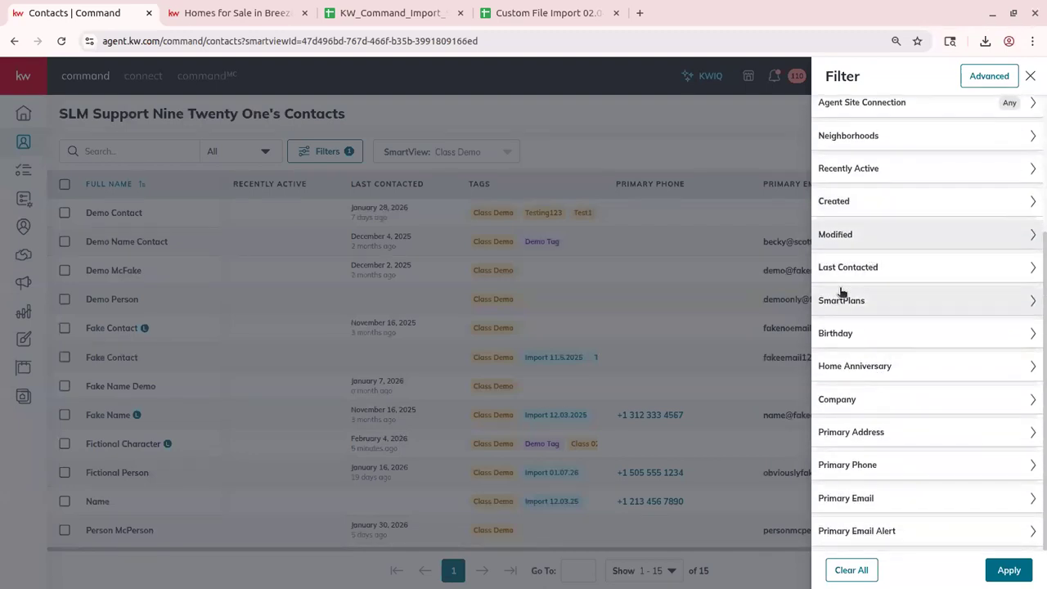
click(857, 304)
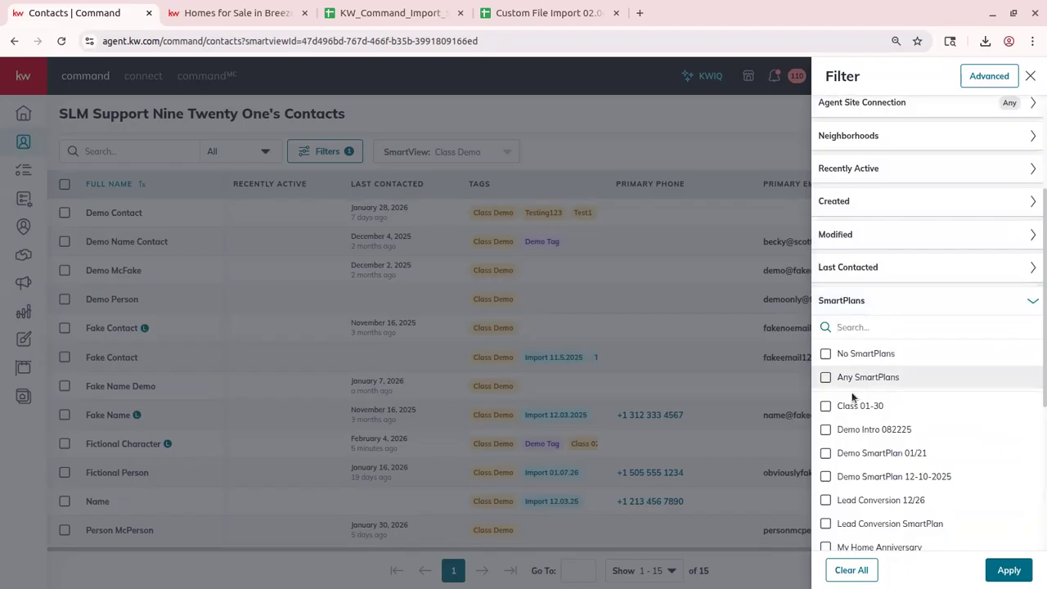
click(876, 299)
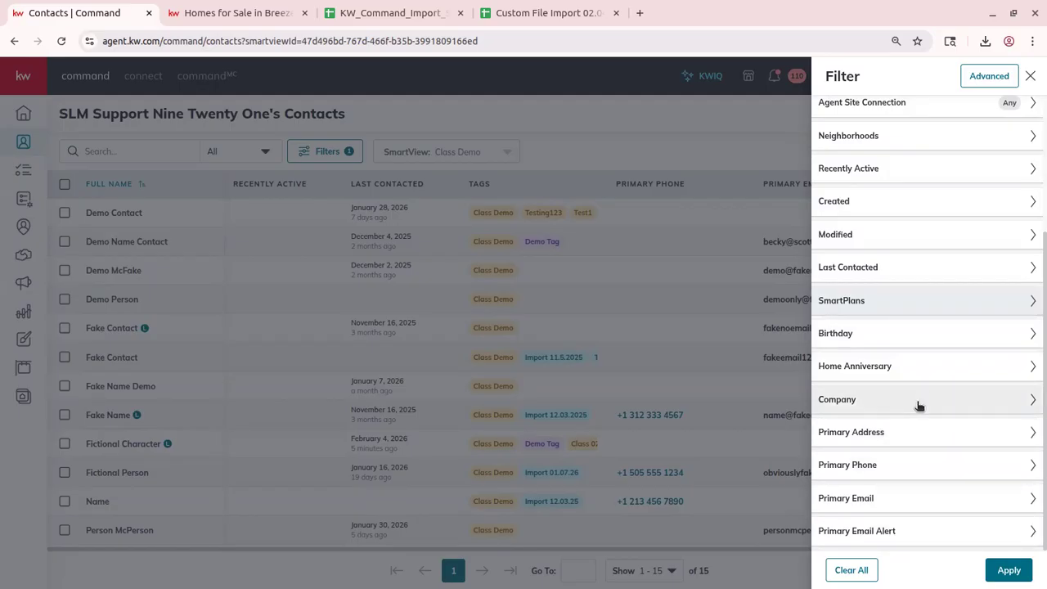
scroll(915, 406, up, 1)
scroll(916, 407, up, 2)
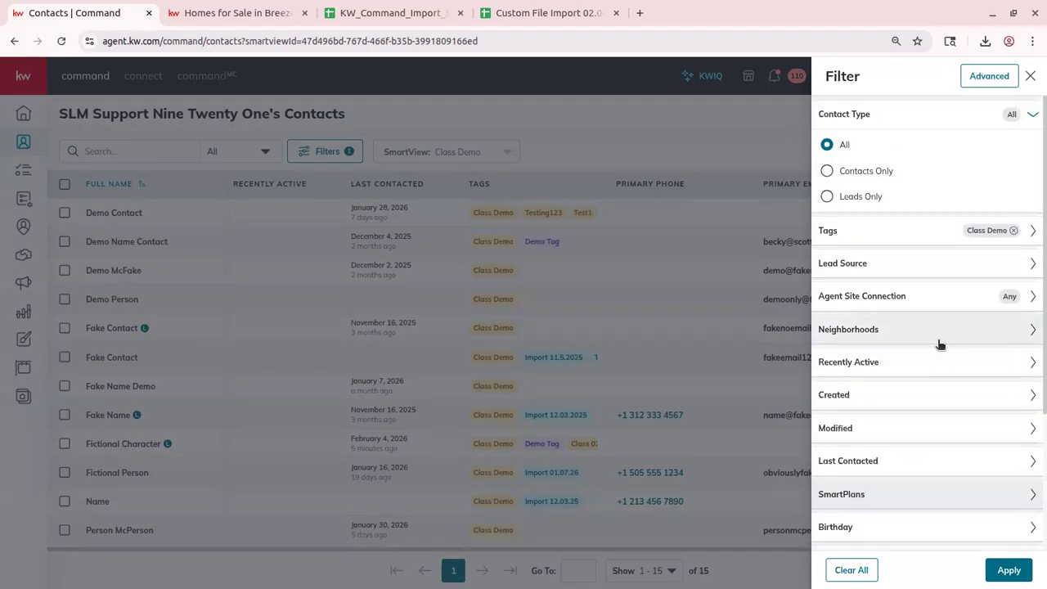
Switch to the advanced filter and add a second condition on Tags with the operator excludes any
click(983, 82)
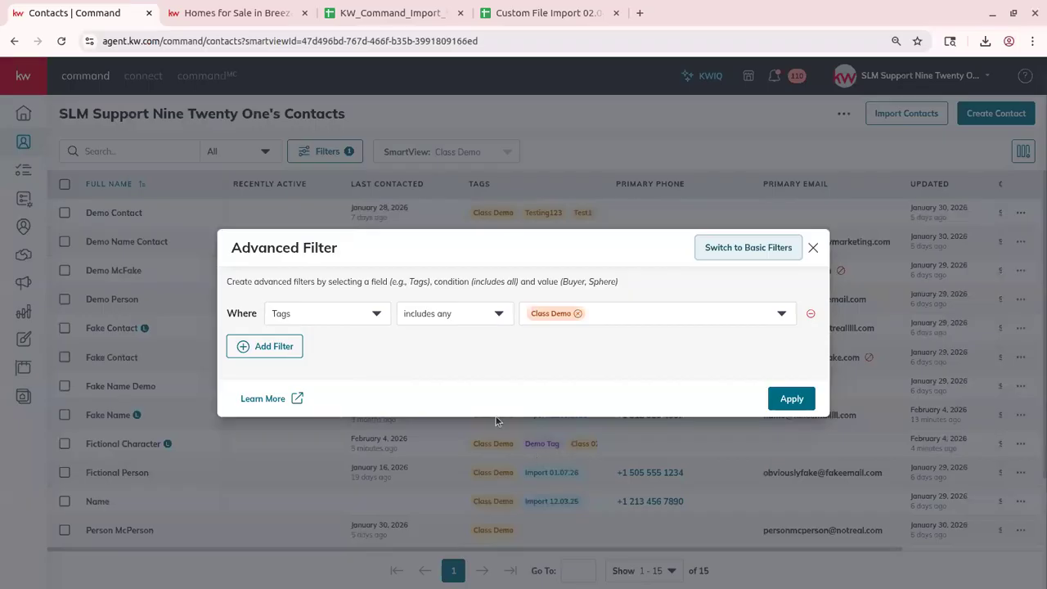
click(260, 347)
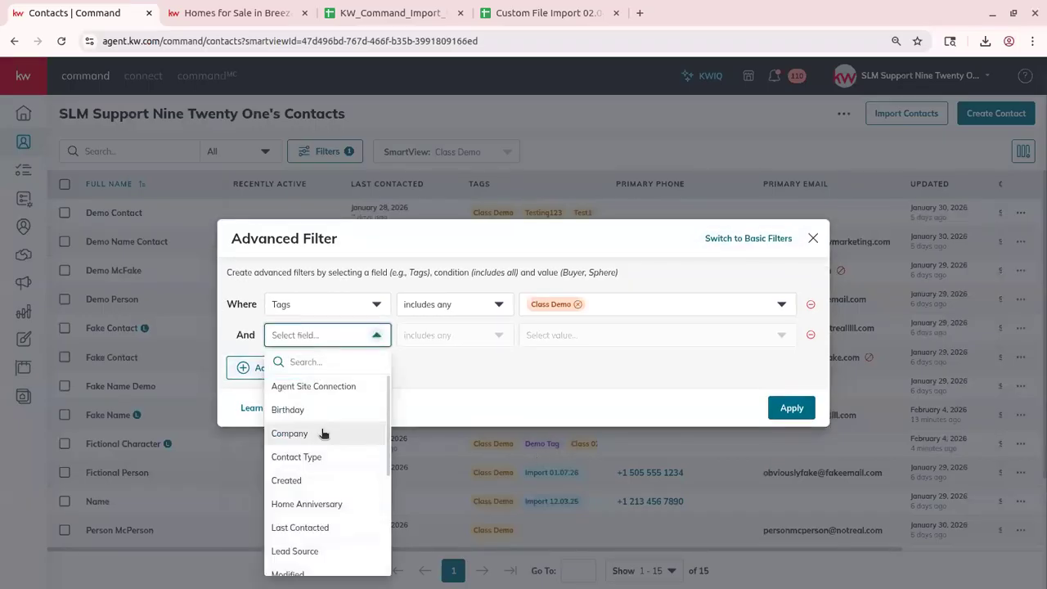
scroll(325, 432, down, 1)
text(tag)
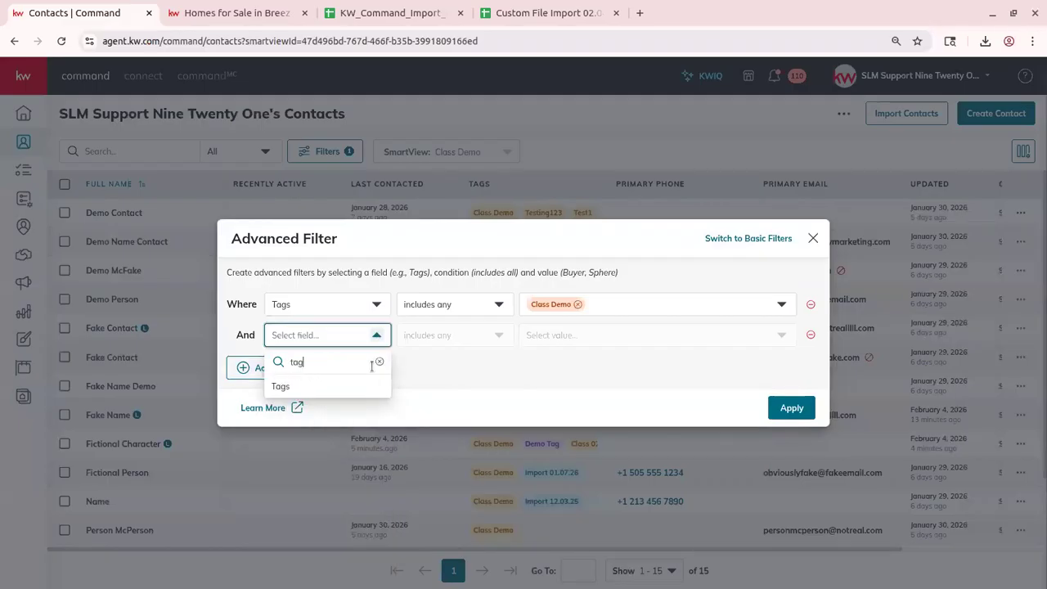
click(337, 388)
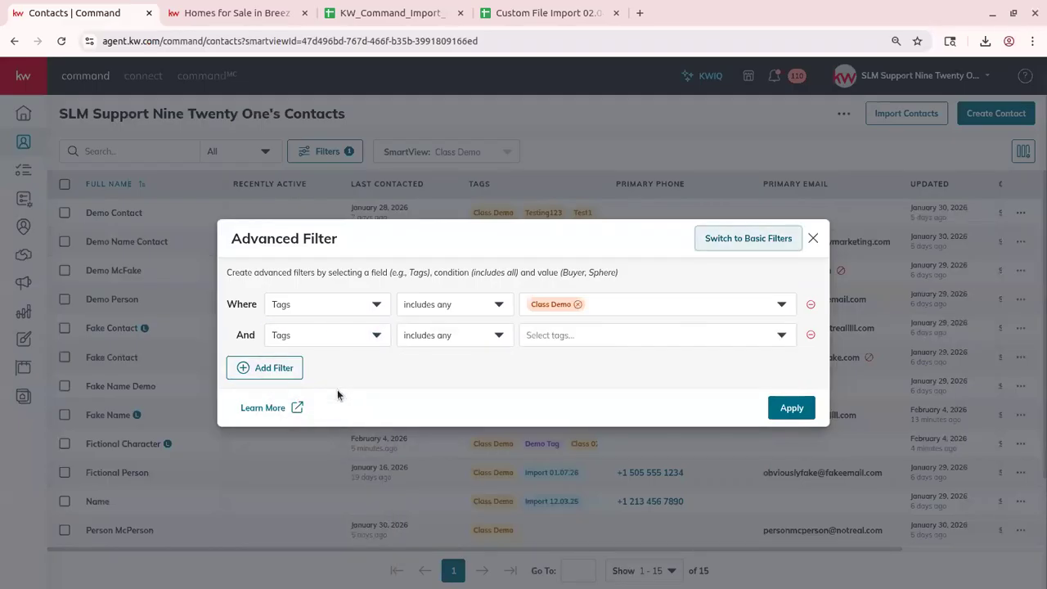
click(446, 338)
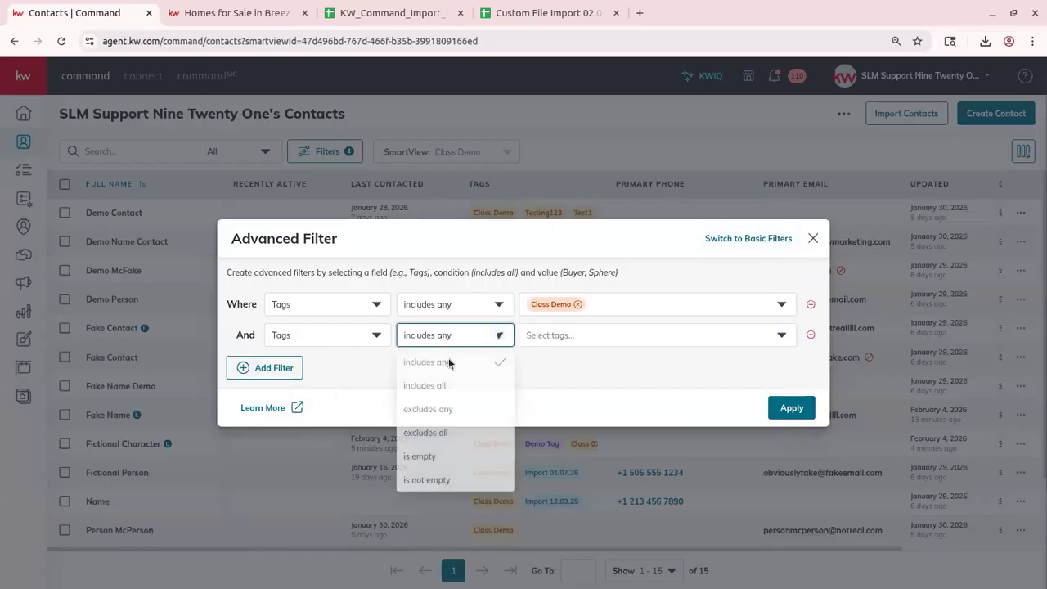
click(455, 413)
Choose Demo Tag as the excluded tag and apply the advanced filter to the contacts list
click(601, 337)
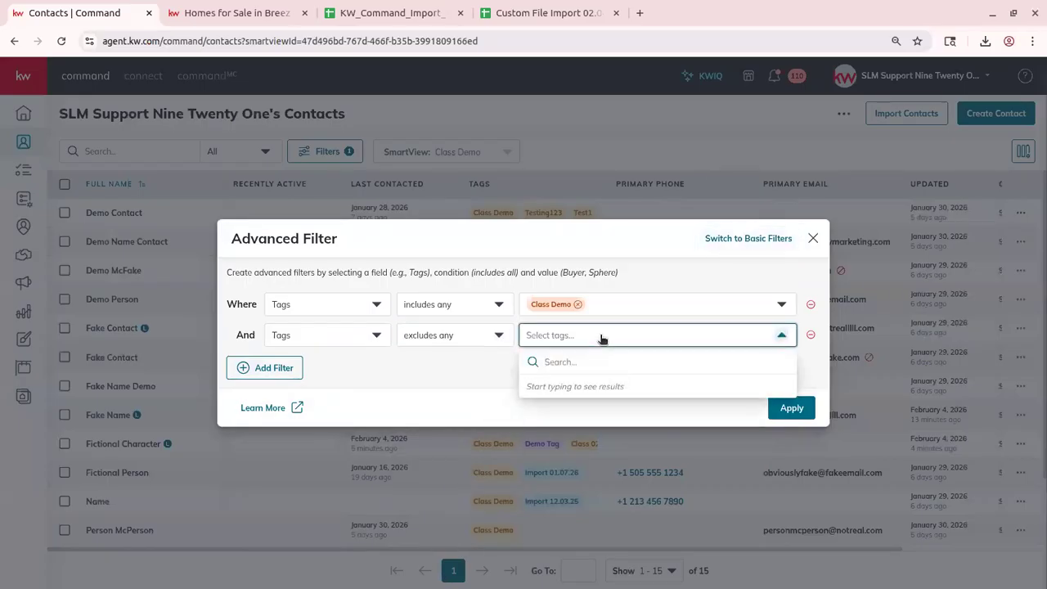
text(demo)
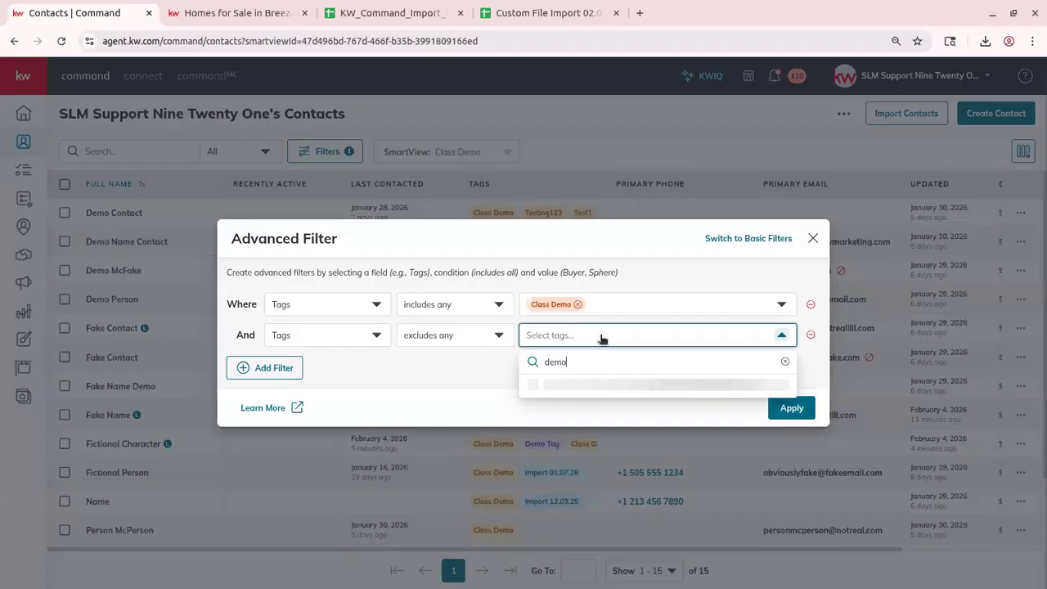
click(573, 503)
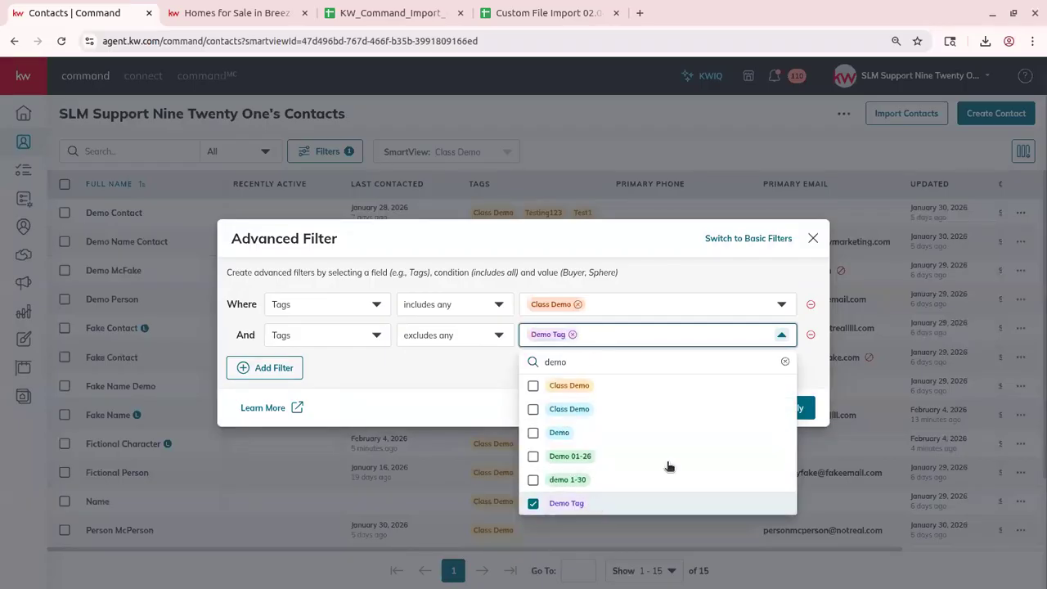
click(804, 382)
click(791, 406)
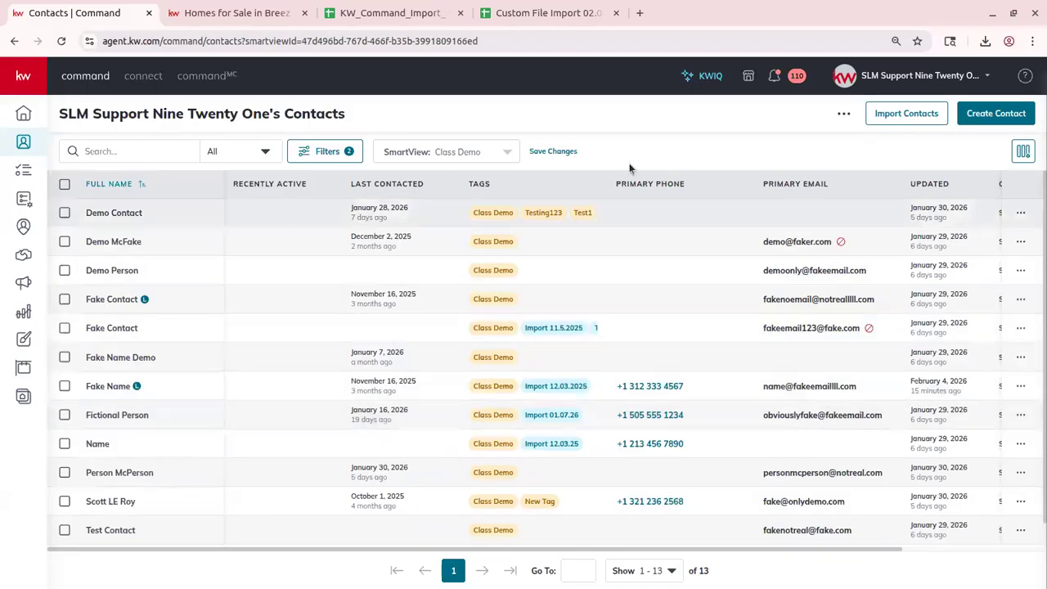
Reopen the advanced filter, discard its conditions by switching to basic filters, and close the filters
click(344, 154)
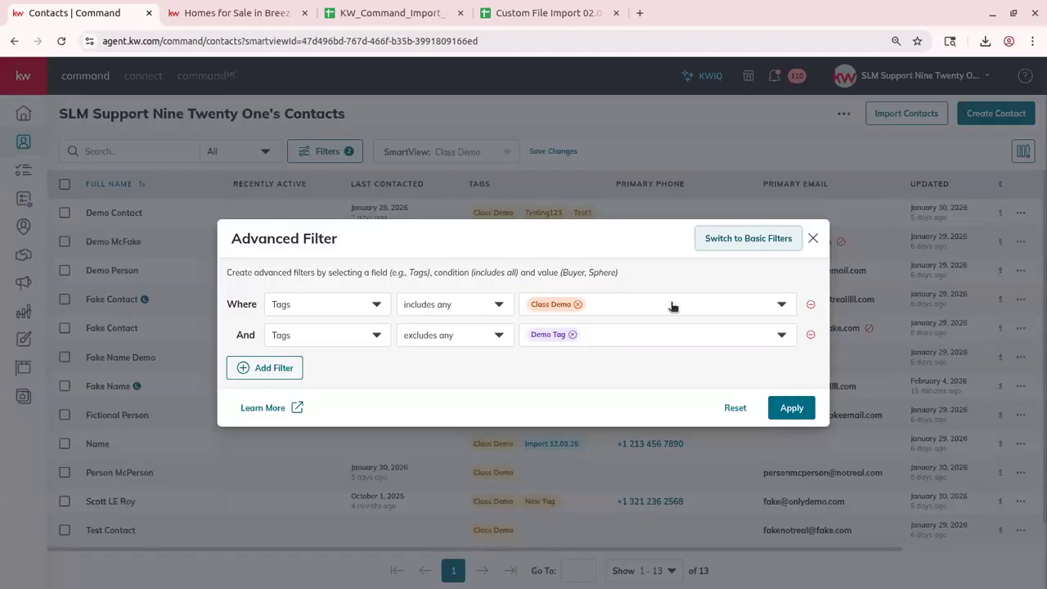
click(740, 243)
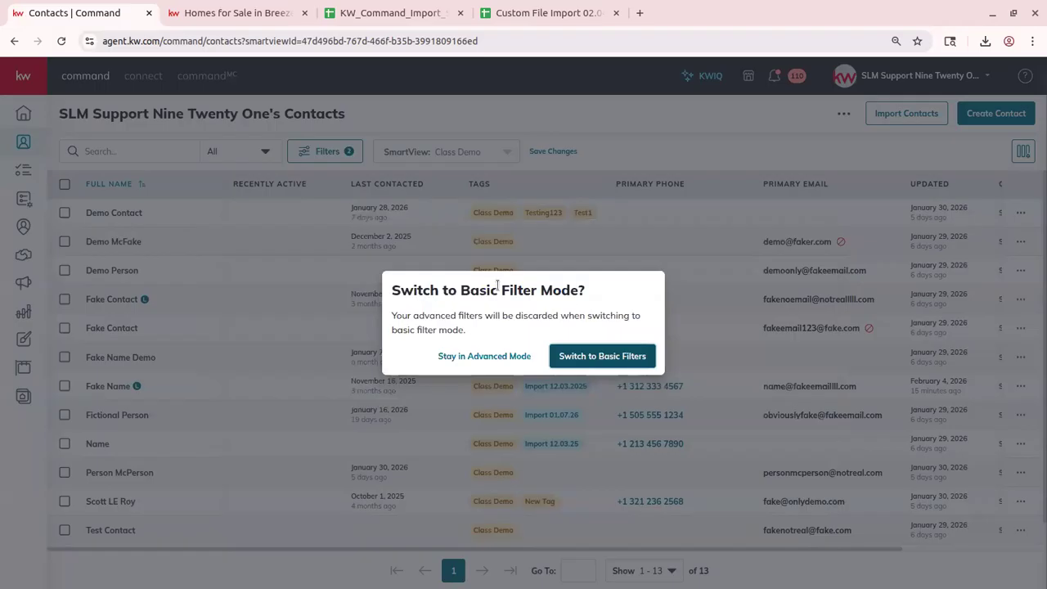
click(611, 363)
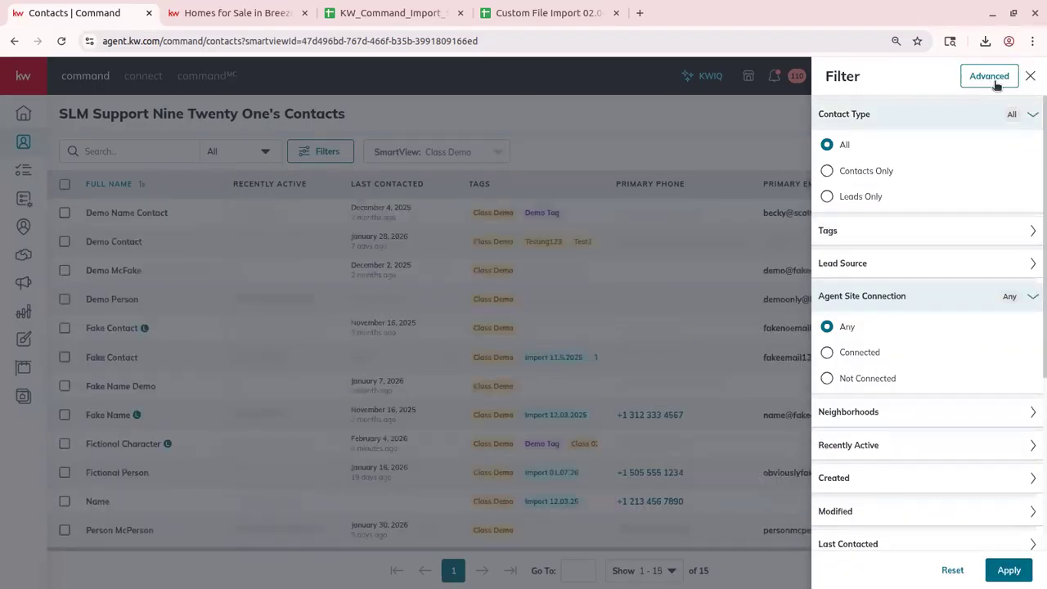
click(1029, 77)
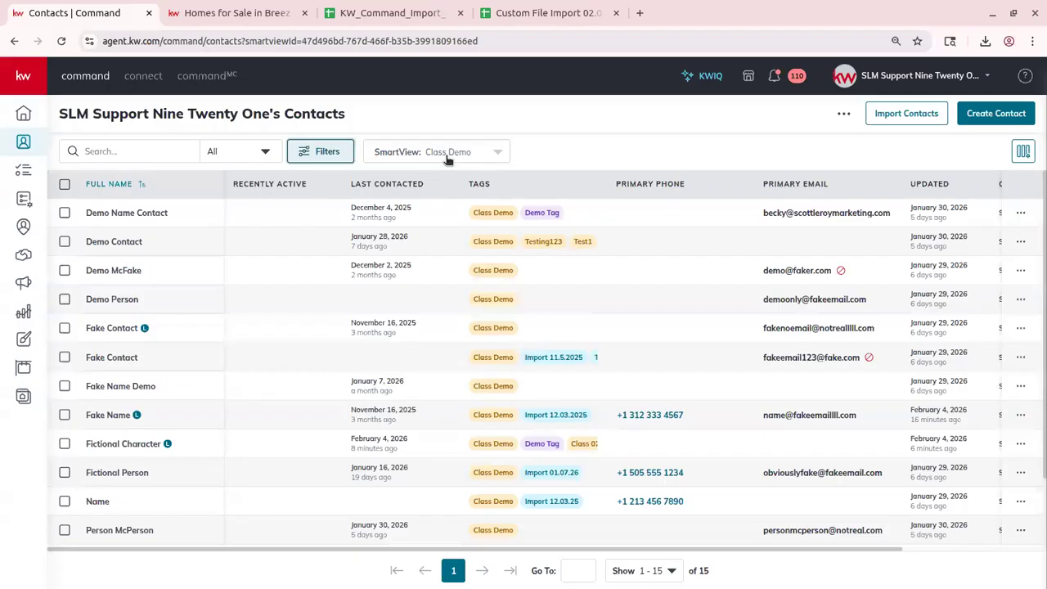
Switch the contacts list to the All Contacts SmartView and back to the Class Demo SmartView
click(324, 156)
click(322, 154)
click(438, 151)
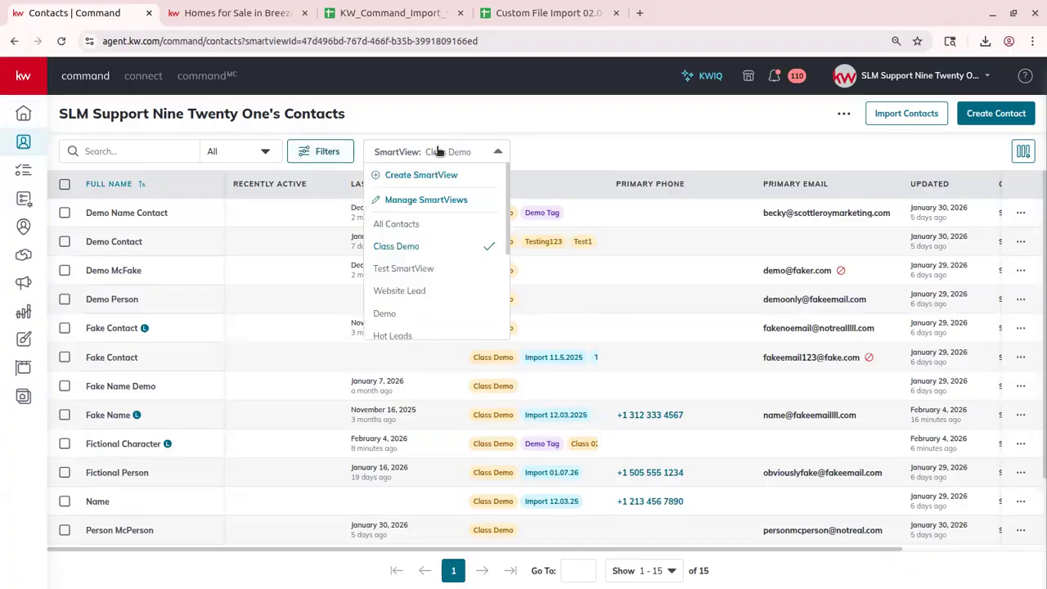
click(398, 226)
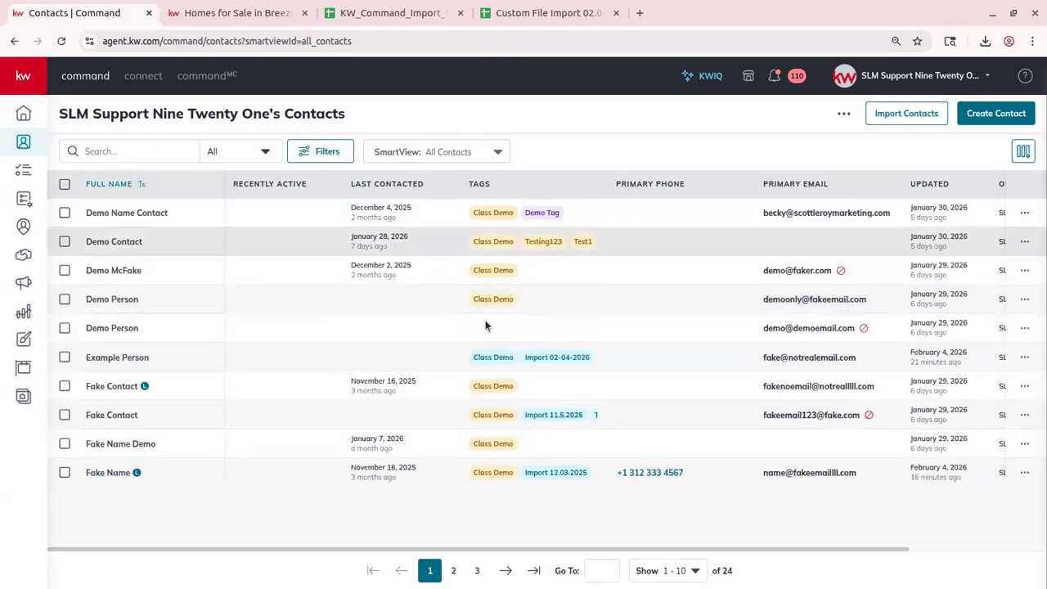
click(449, 152)
click(401, 250)
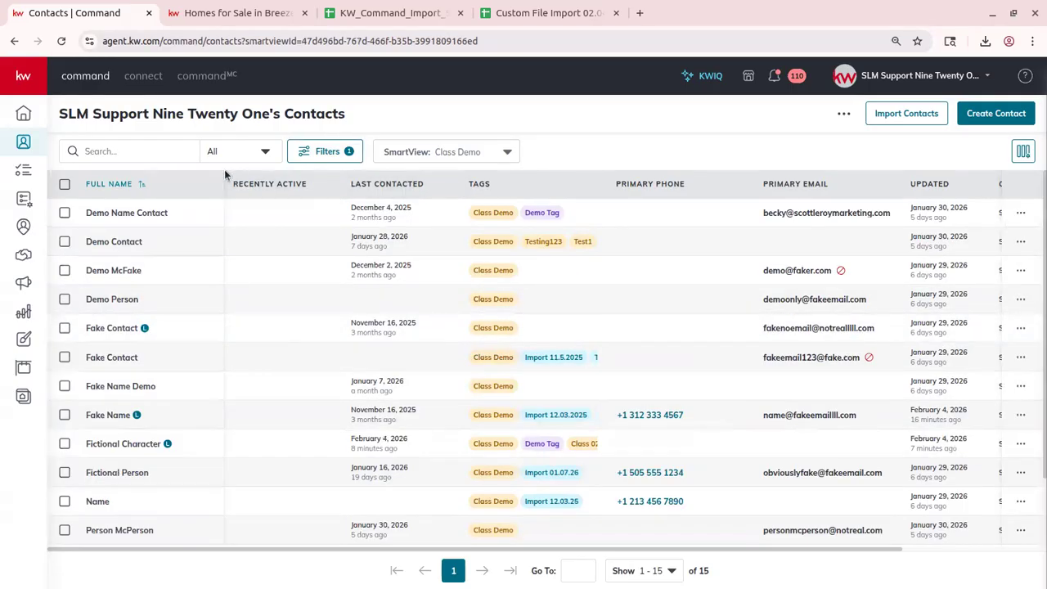
Show the Favorite Candy column right after Recently Active in the contacts list and save the change to the Class Demo SmartView
click(1022, 153)
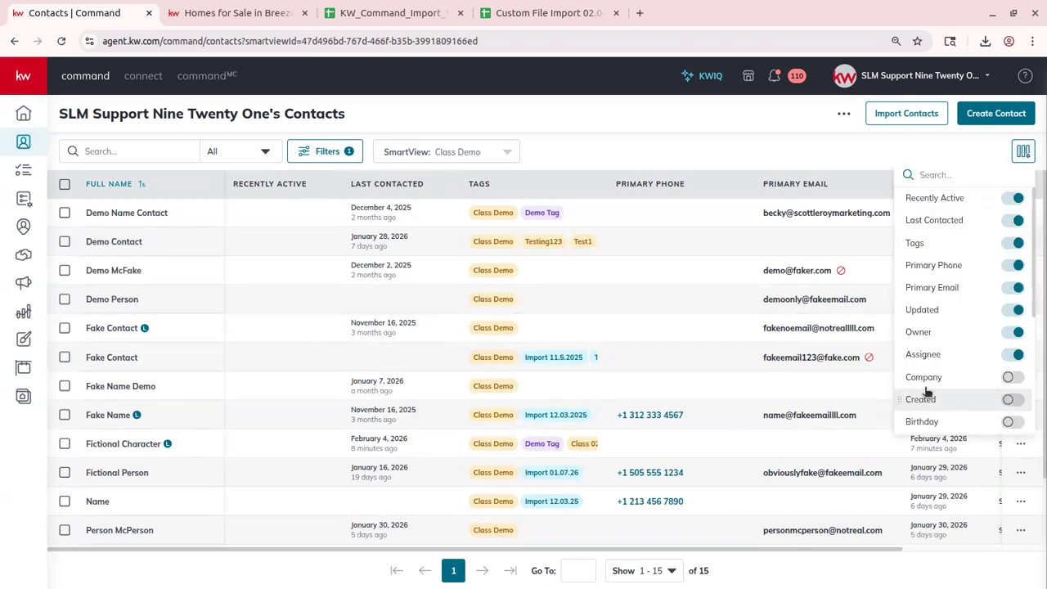
scroll(924, 385, down, 3)
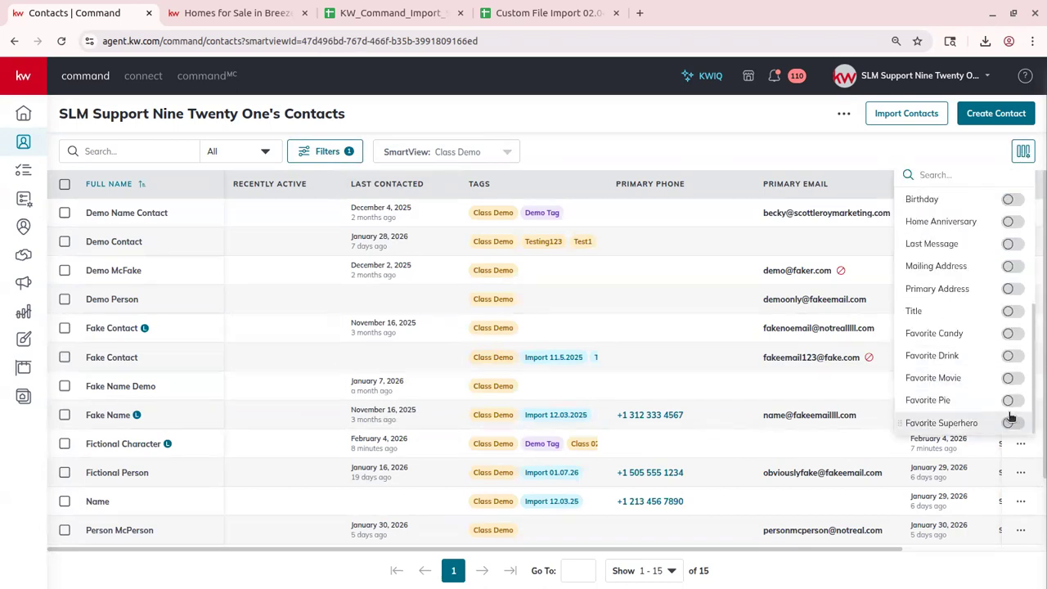
click(915, 332)
drag(897, 333, 903, 217)
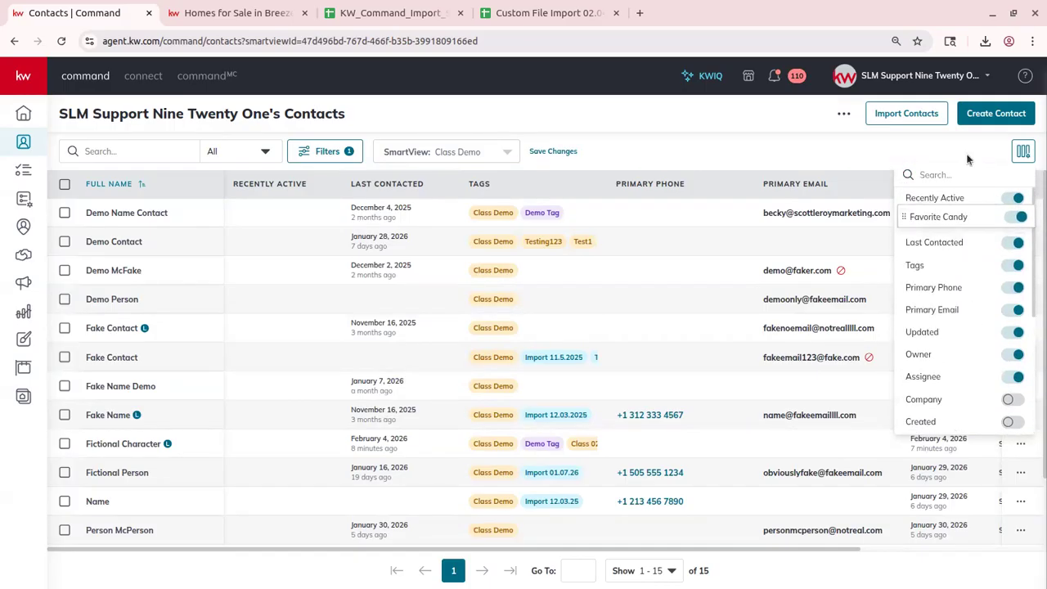
click(709, 104)
click(563, 152)
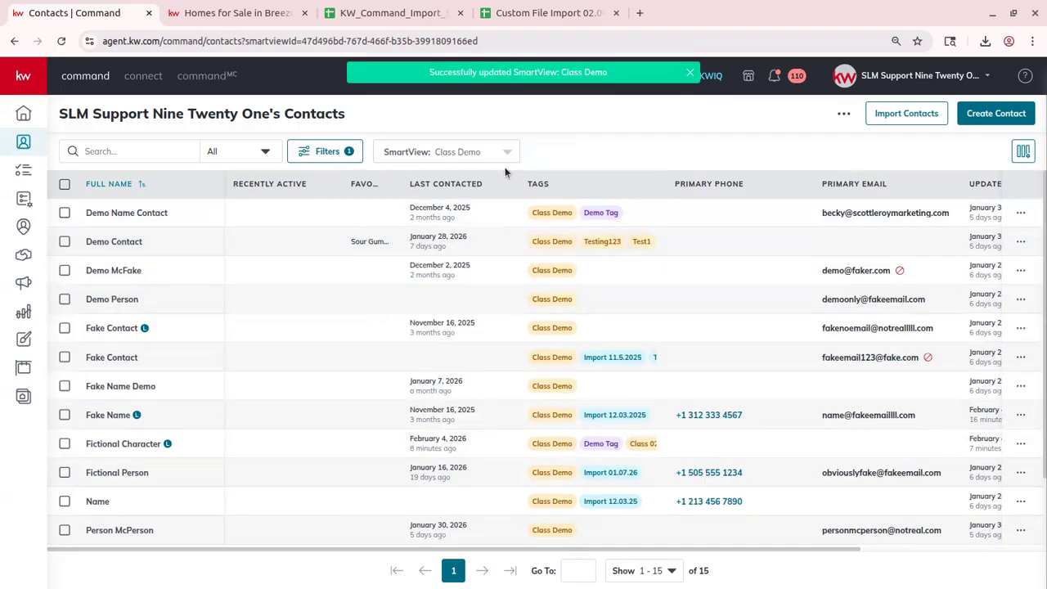
Hide the Favorite Candy column from the contacts list and save the Class Demo SmartView
click(1023, 151)
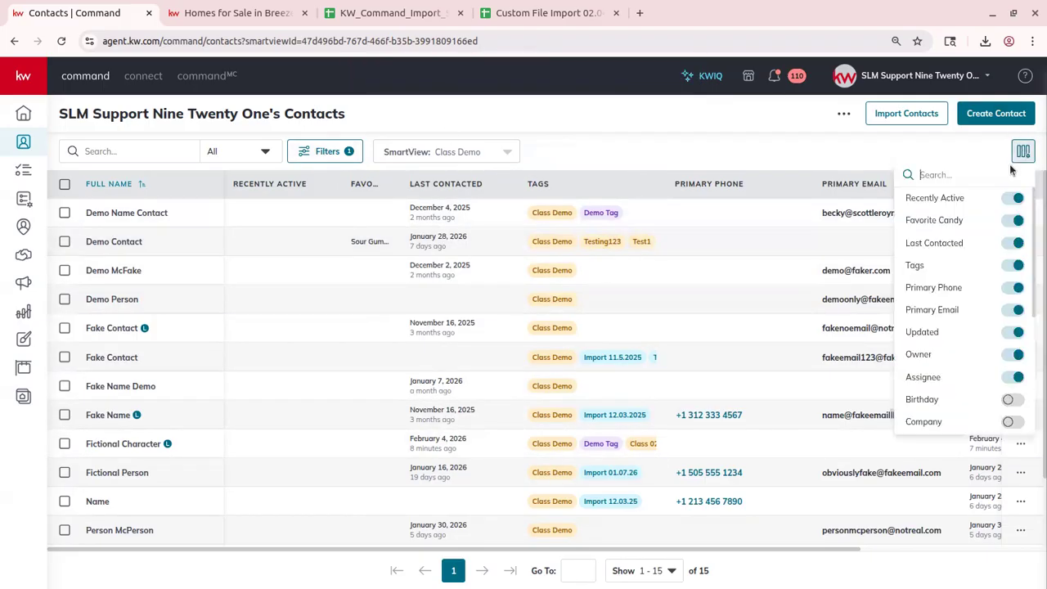
click(1015, 221)
click(629, 144)
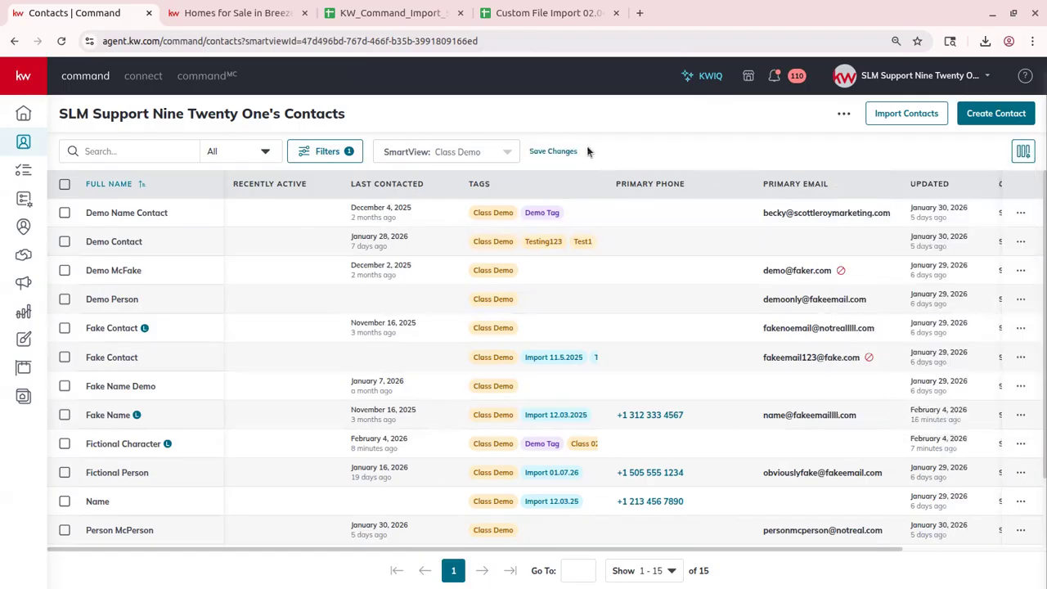
click(566, 147)
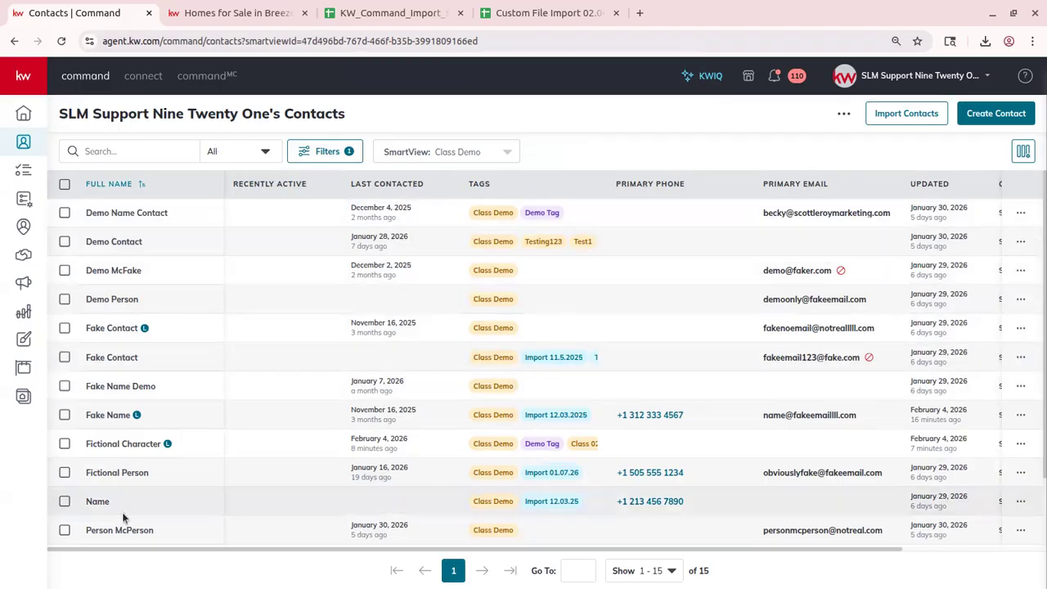
Select all listed contacts, review the page size choices and additional bulk actions, and clear the selection
click(64, 185)
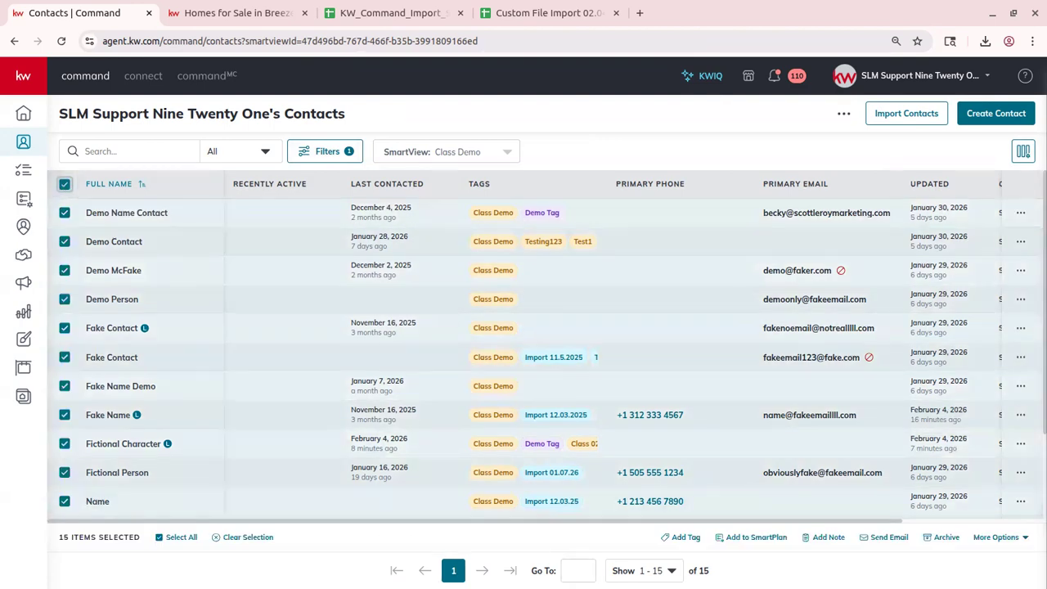
click(644, 572)
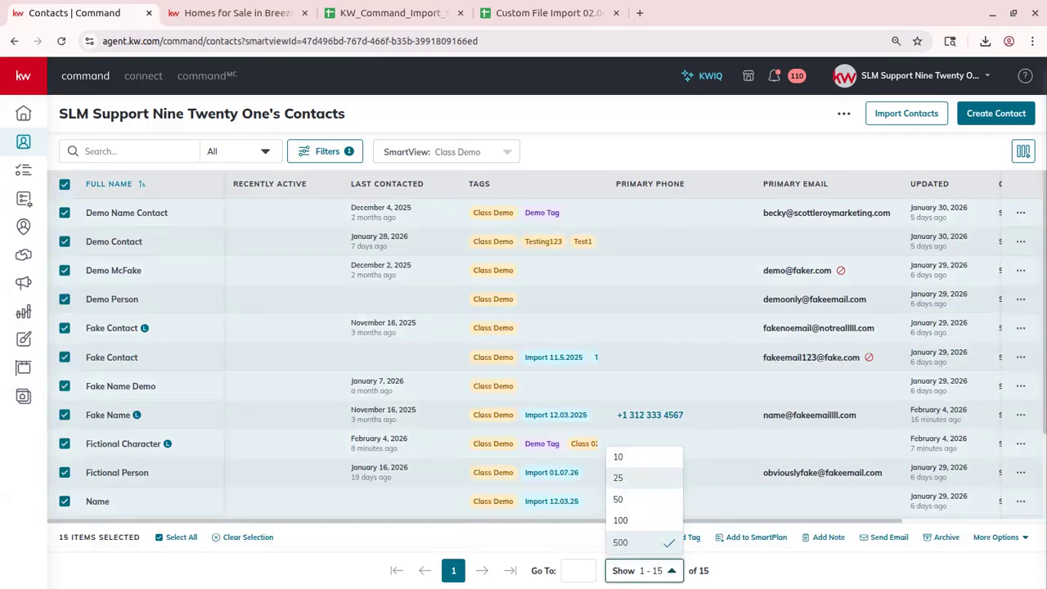
click(778, 571)
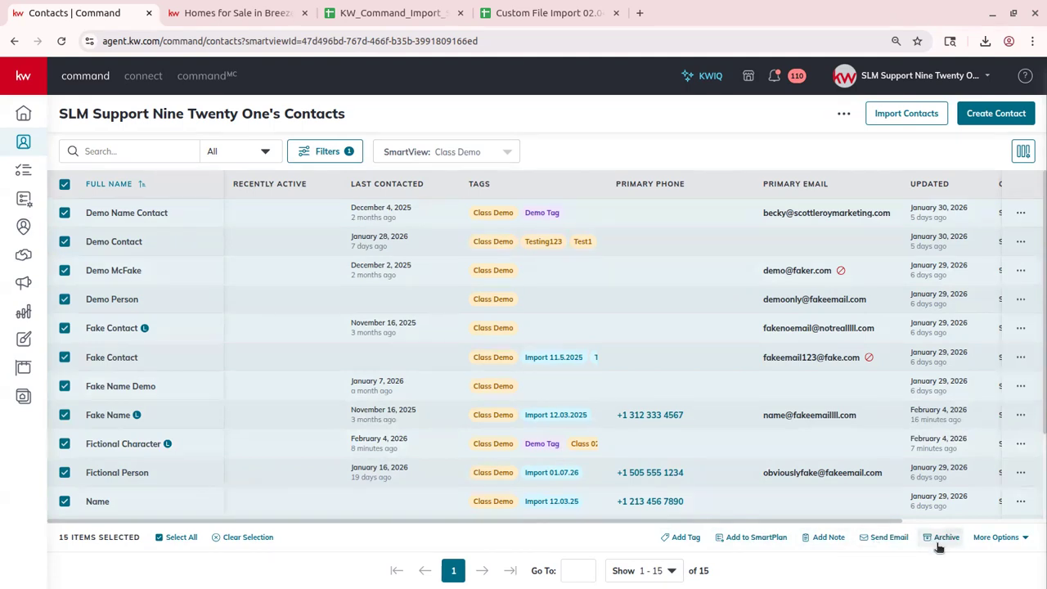
click(999, 537)
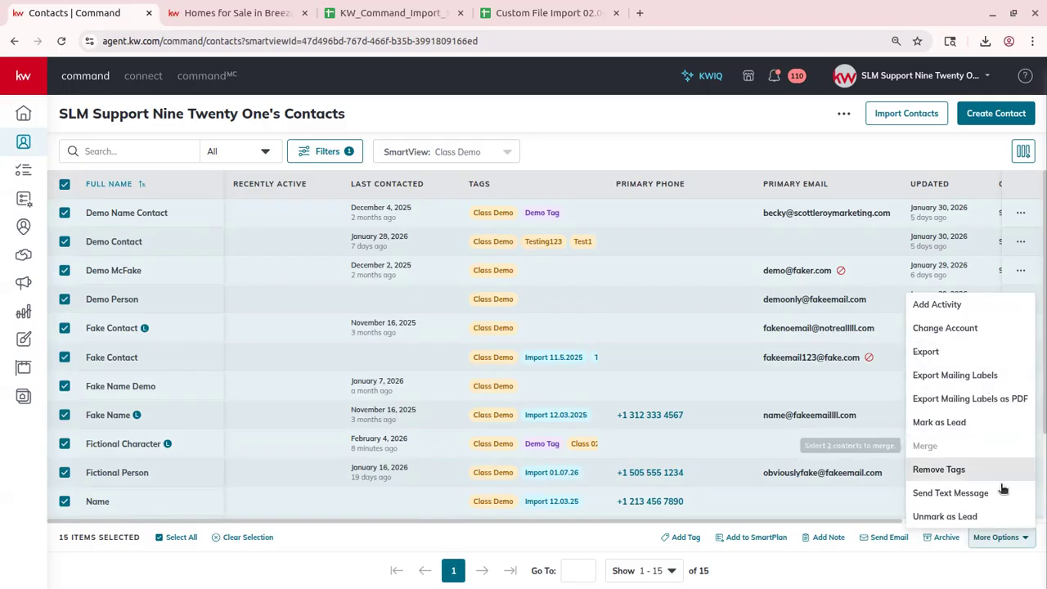
click(999, 567)
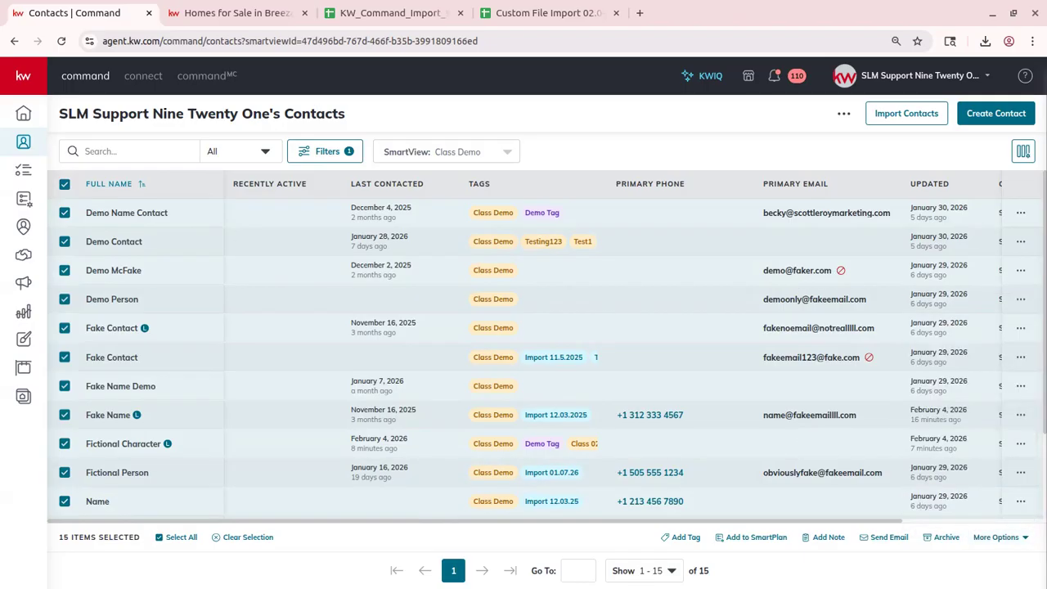
click(62, 184)
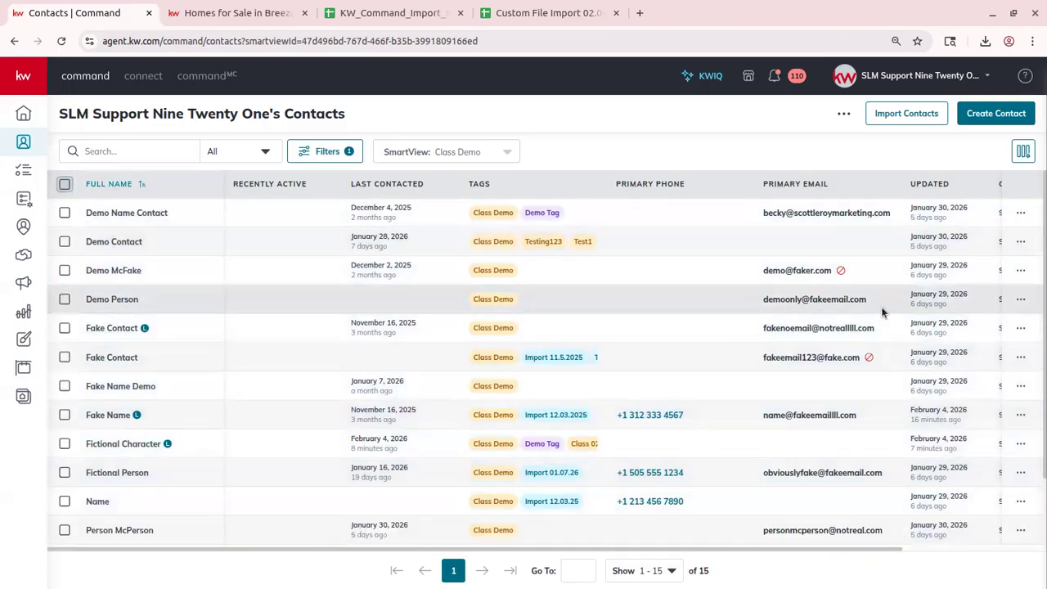
Archive the first contact in the Class Demo list and confirm the archiving
click(1021, 214)
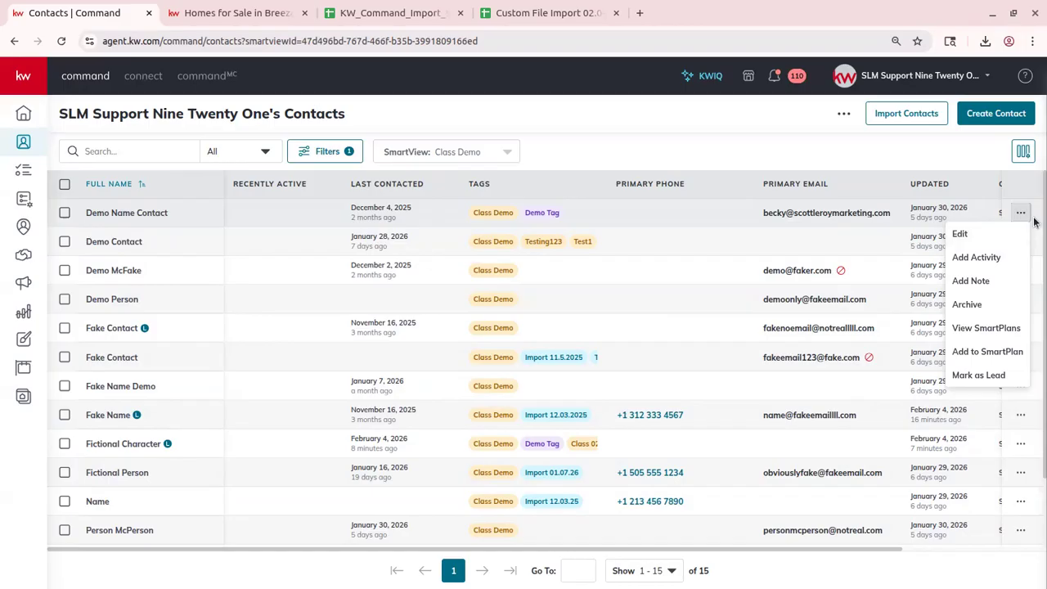
click(995, 308)
click(679, 381)
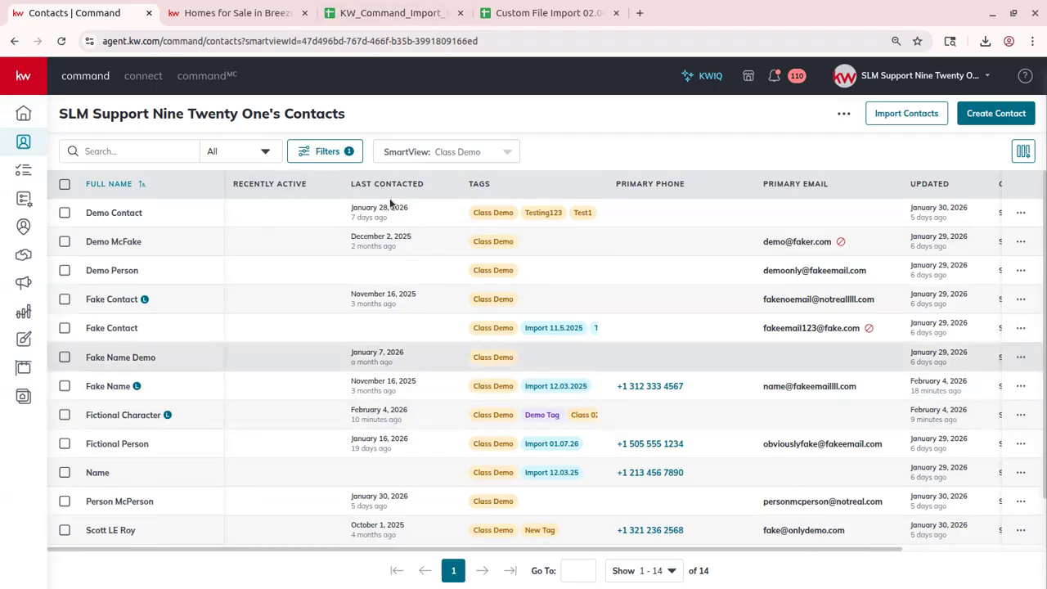
Open the record of the contact now first in the list, examine its additional actions, and return to the contacts list
click(109, 215)
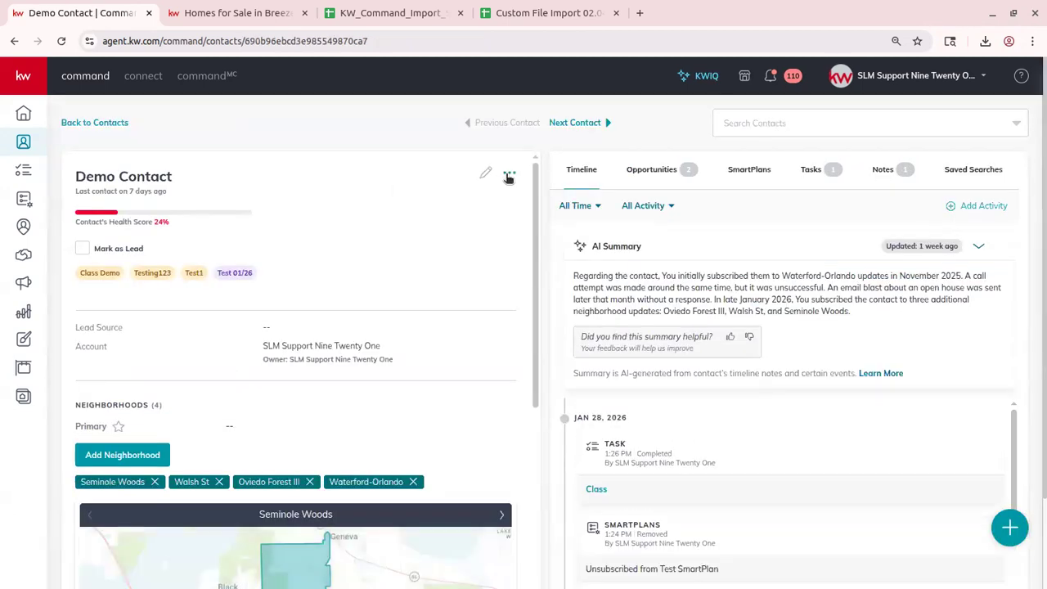
click(509, 177)
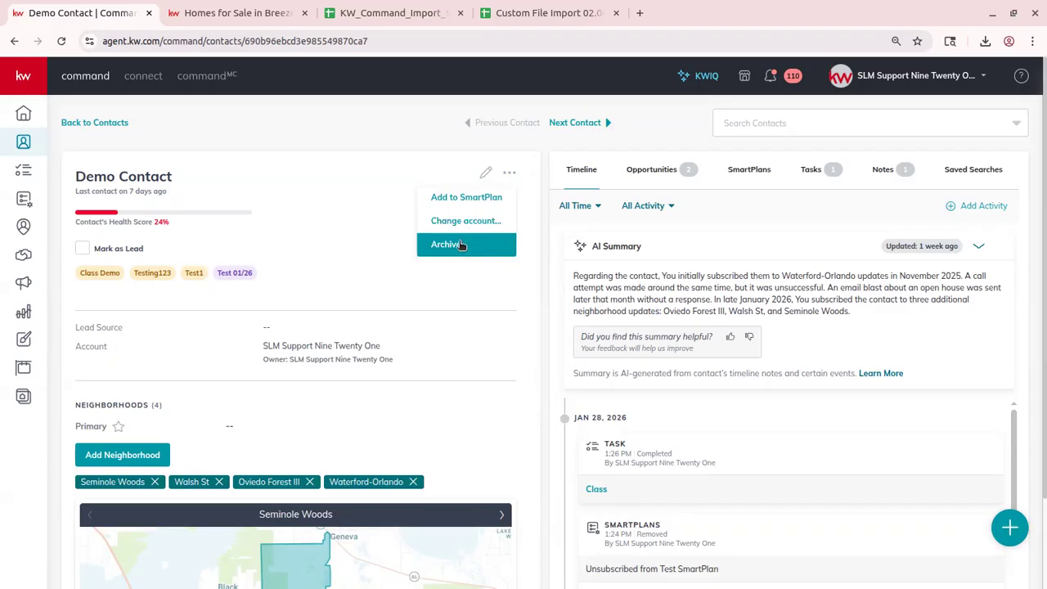
click(102, 123)
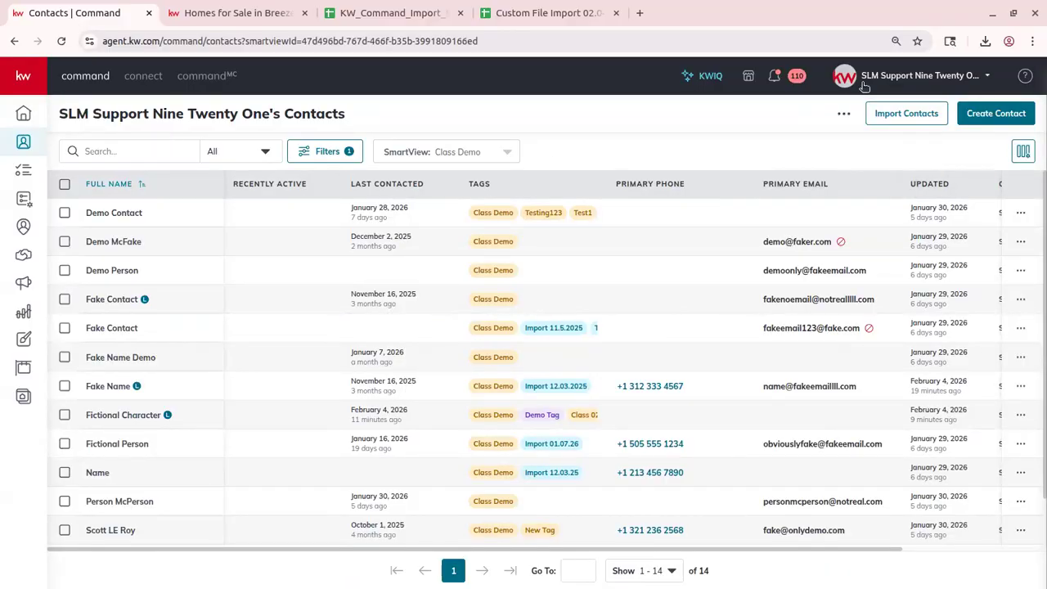
Open the Contact Archive page under the contacts section of Command Settings
click(888, 79)
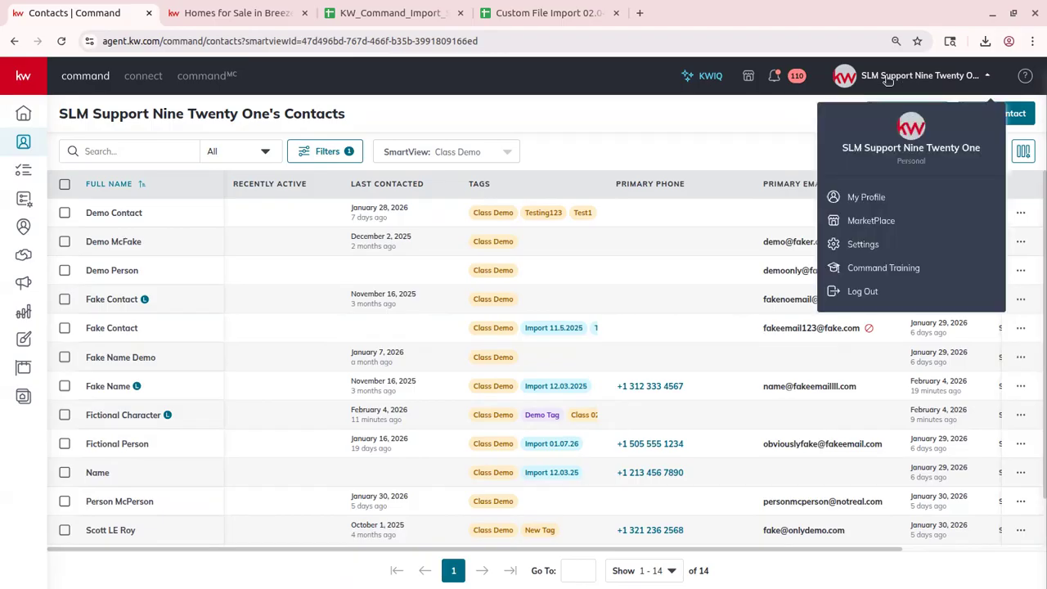
click(861, 247)
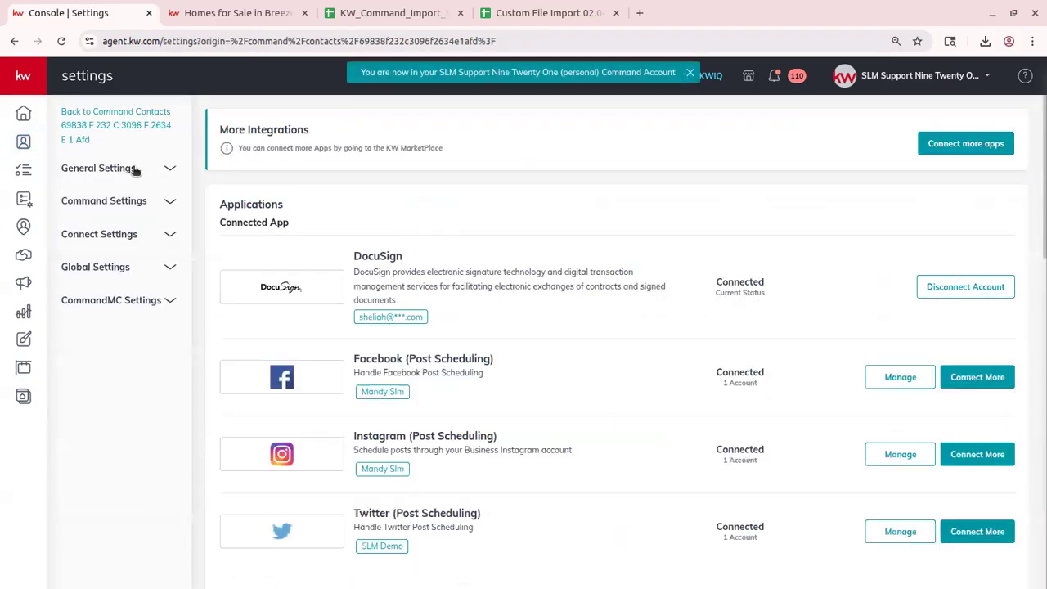
click(85, 203)
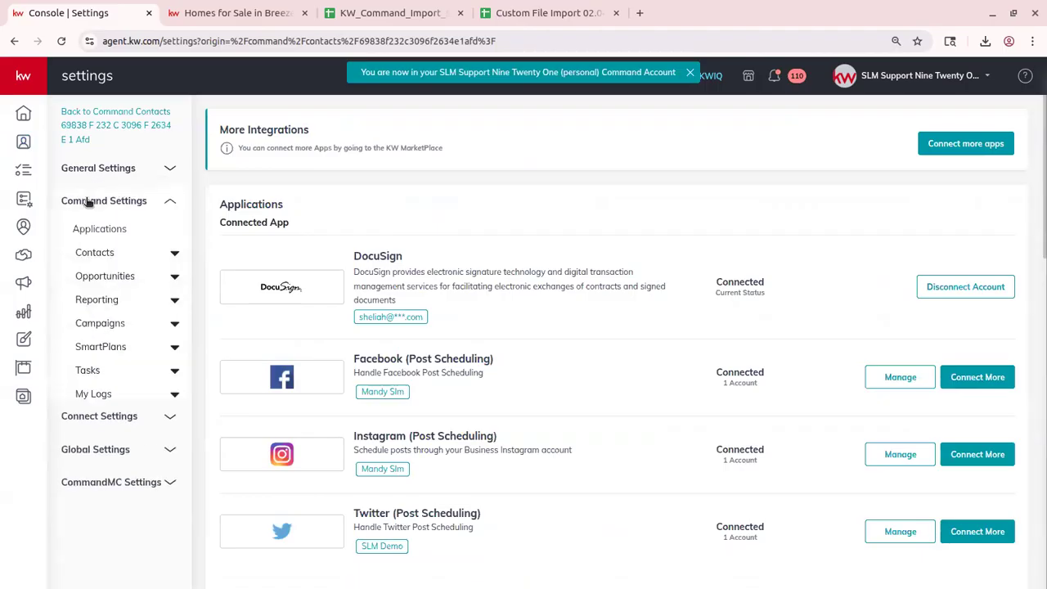
click(107, 251)
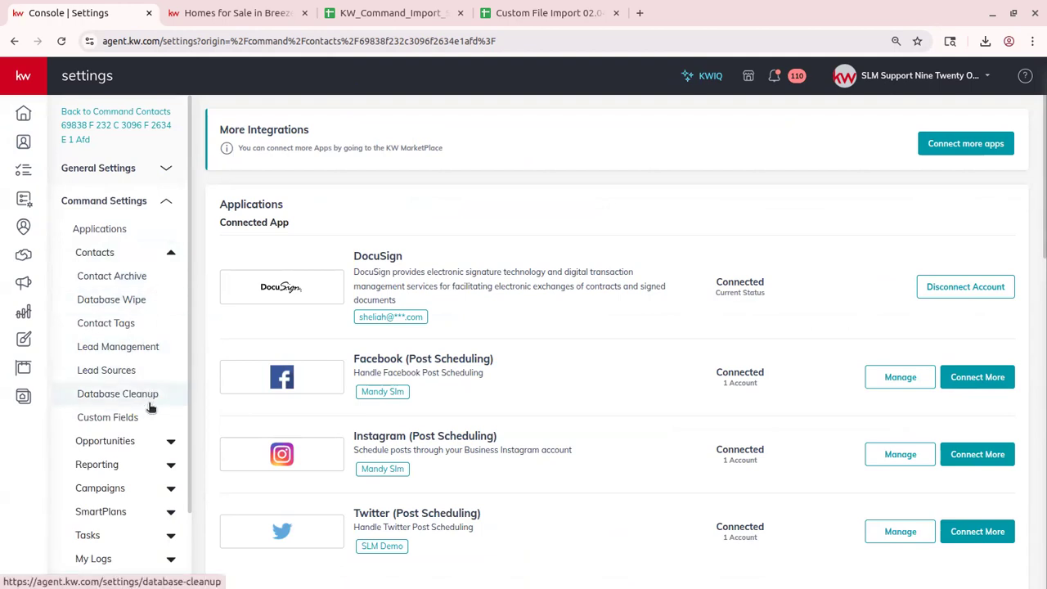
click(92, 279)
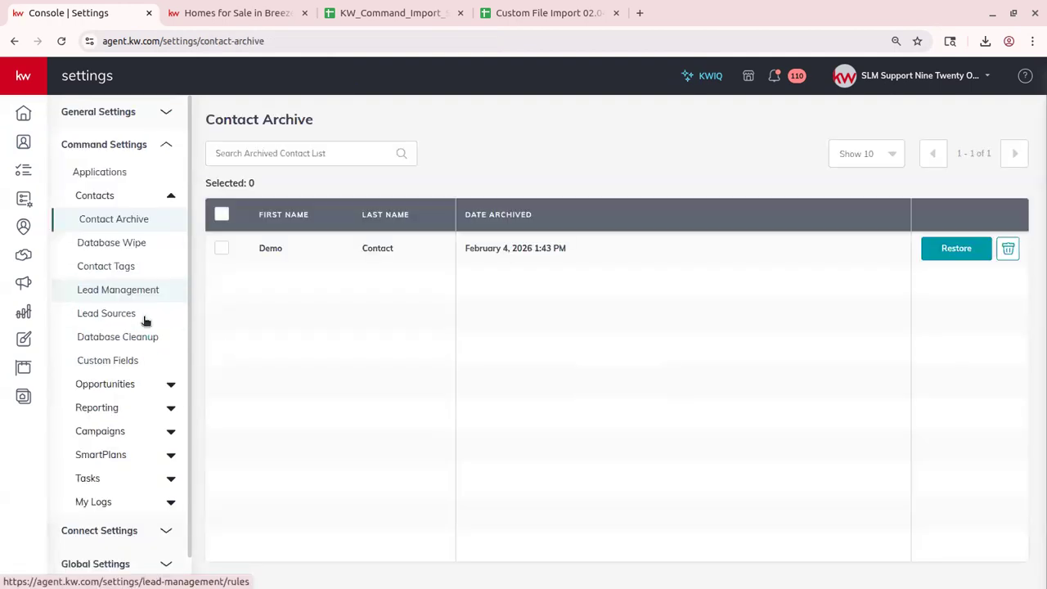
Restore the archived contact from the Contact Archive and reload the page
click(220, 253)
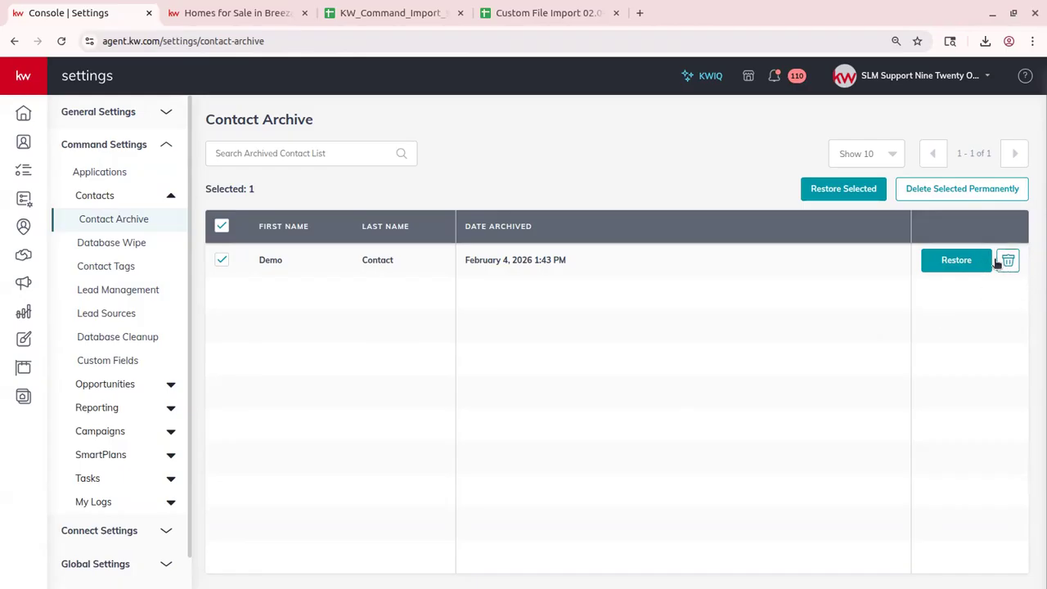
click(956, 262)
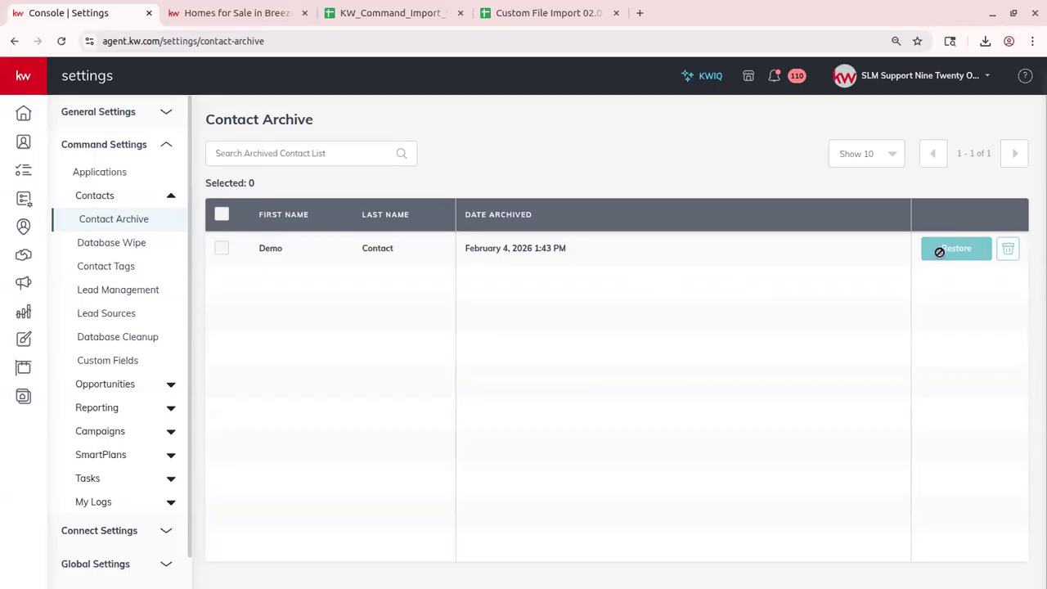
click(66, 46)
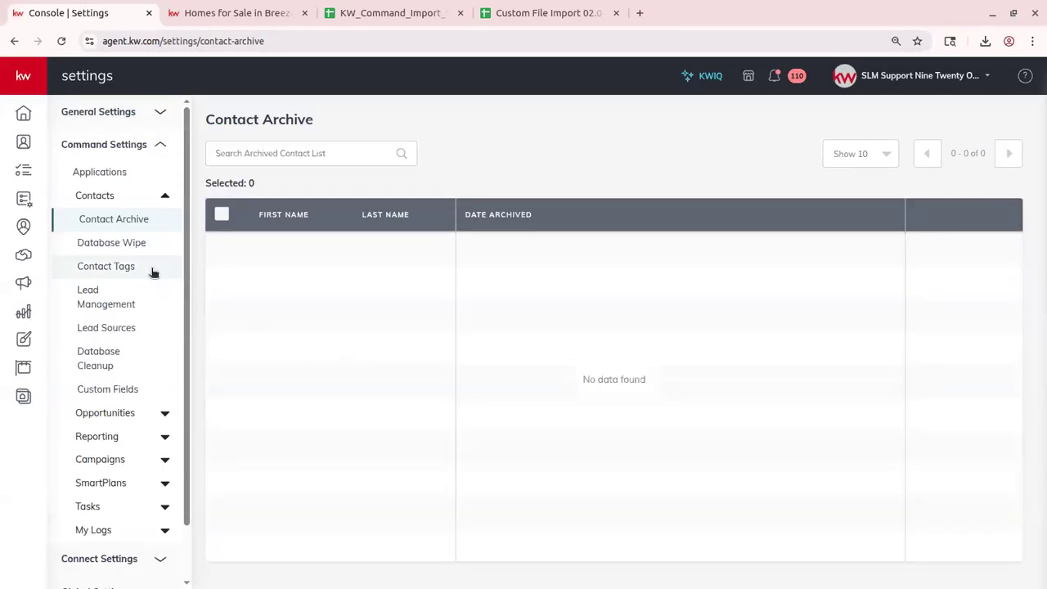
View the Database Wipe settings and open the Contact Tags settings
click(111, 243)
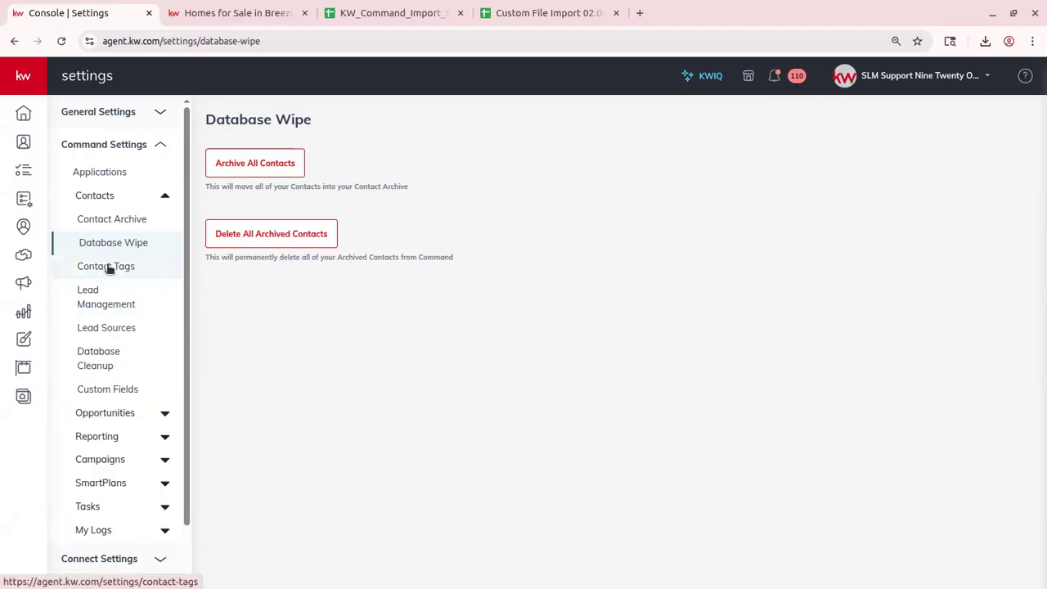
click(109, 267)
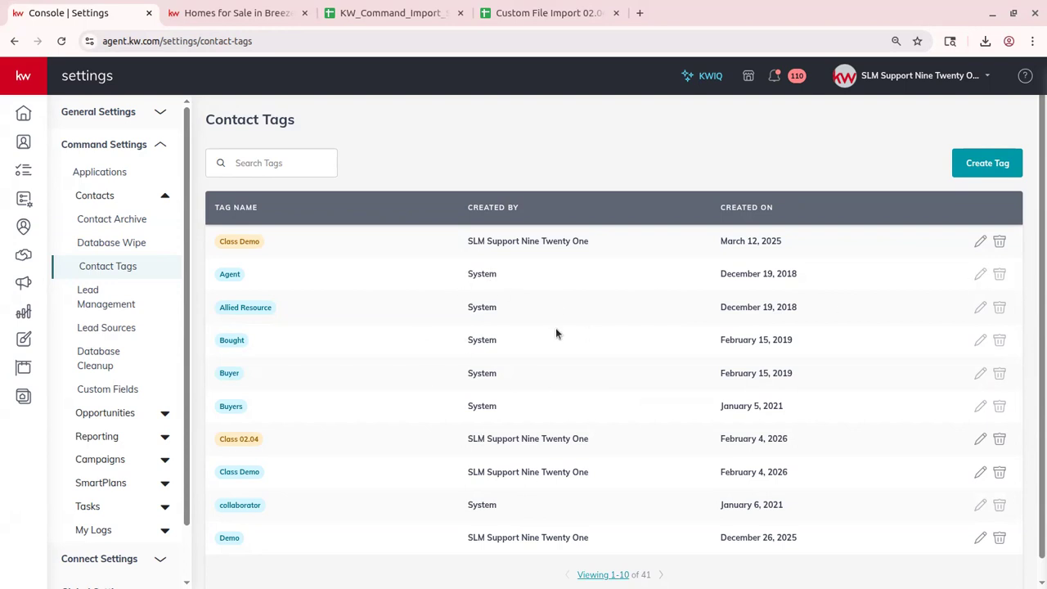
Create a contact tag named Demo 1234 with the gray color
click(965, 166)
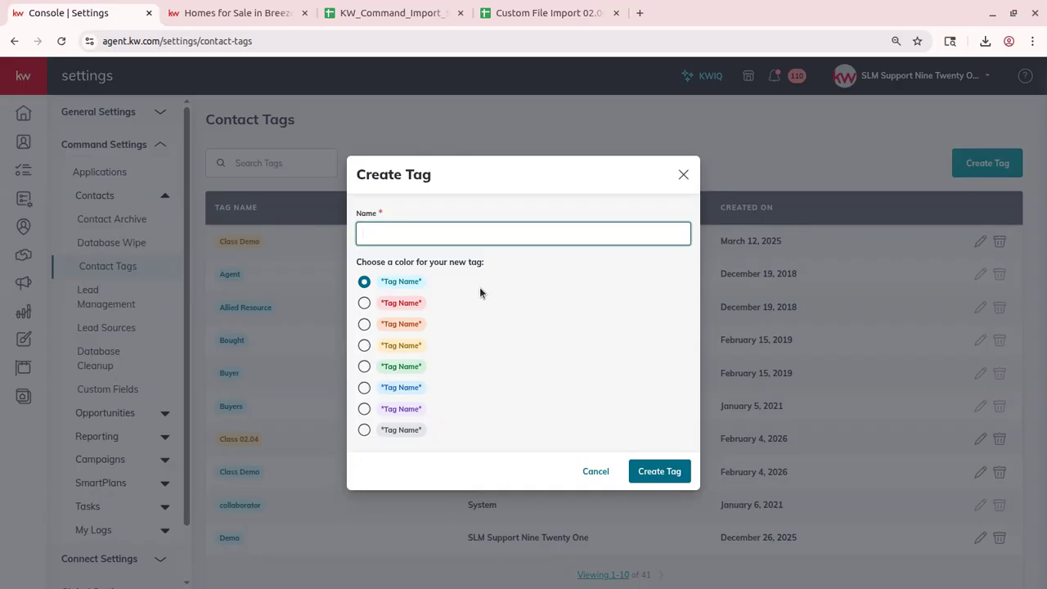
text(Demo)
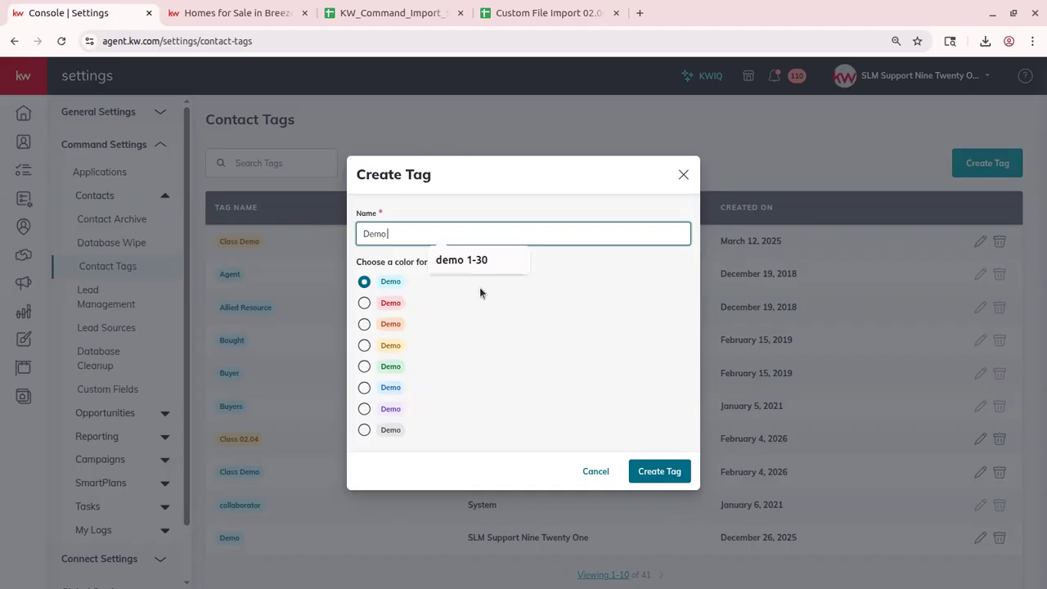
text( 1234)
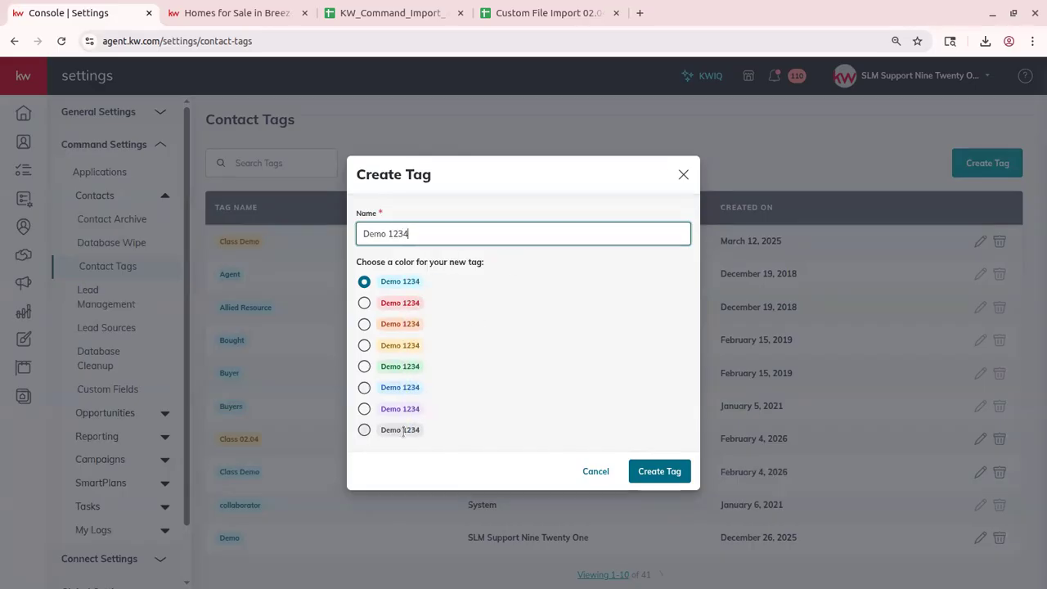
click(364, 429)
click(666, 471)
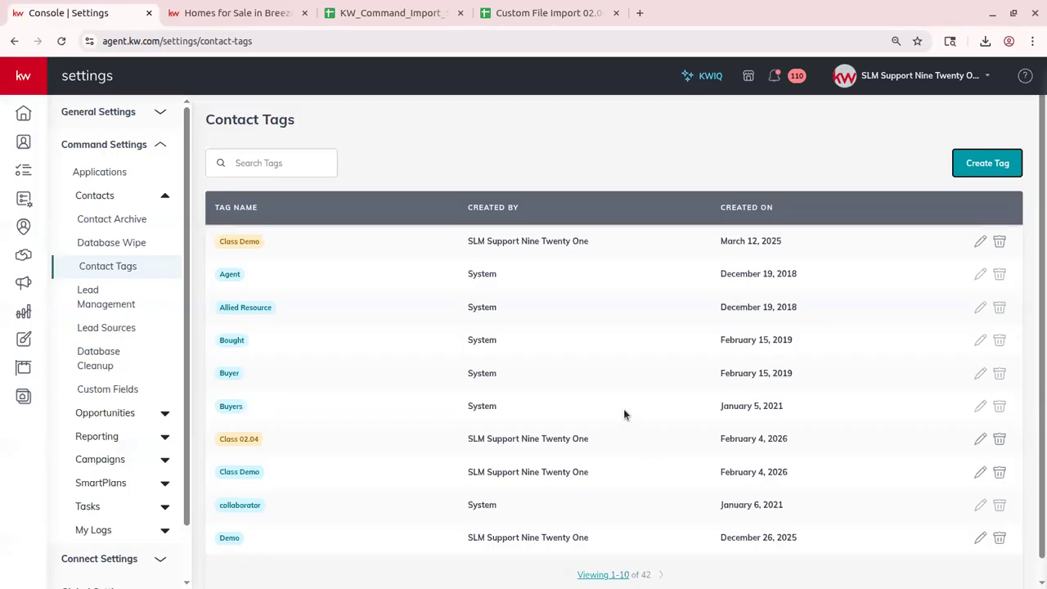
Set the Contact Tags list to show 100 entries per page and look through the whole list
scroll(623, 415, down, 1)
click(627, 555)
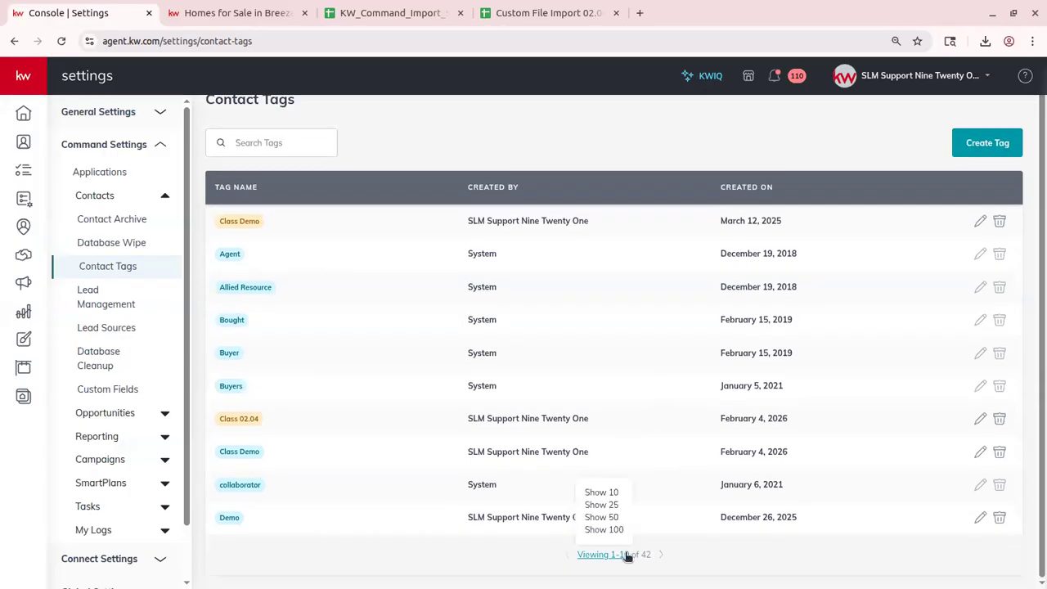
click(614, 529)
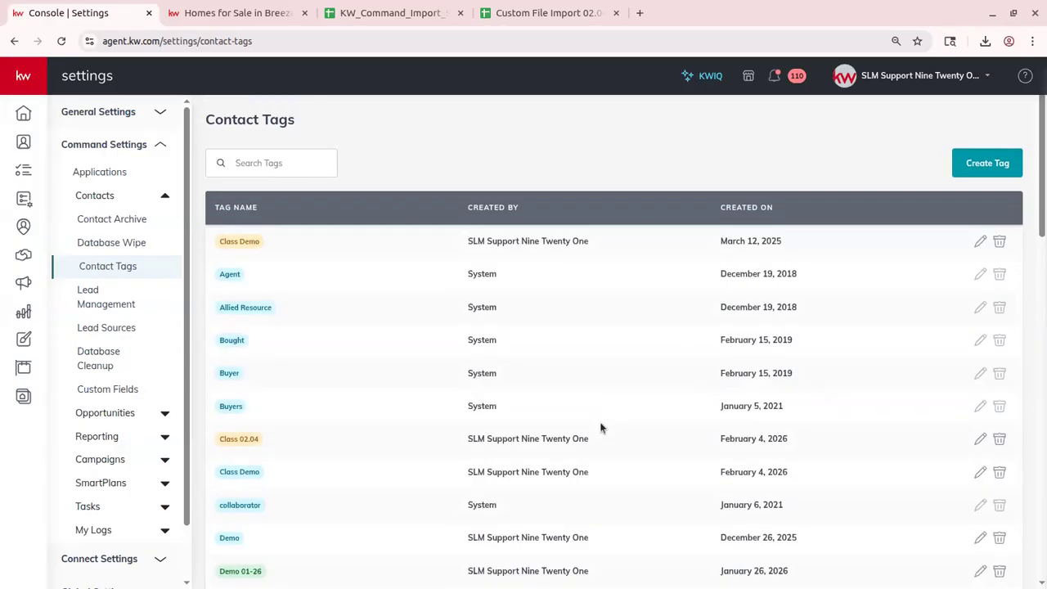
scroll(599, 420, down, 13)
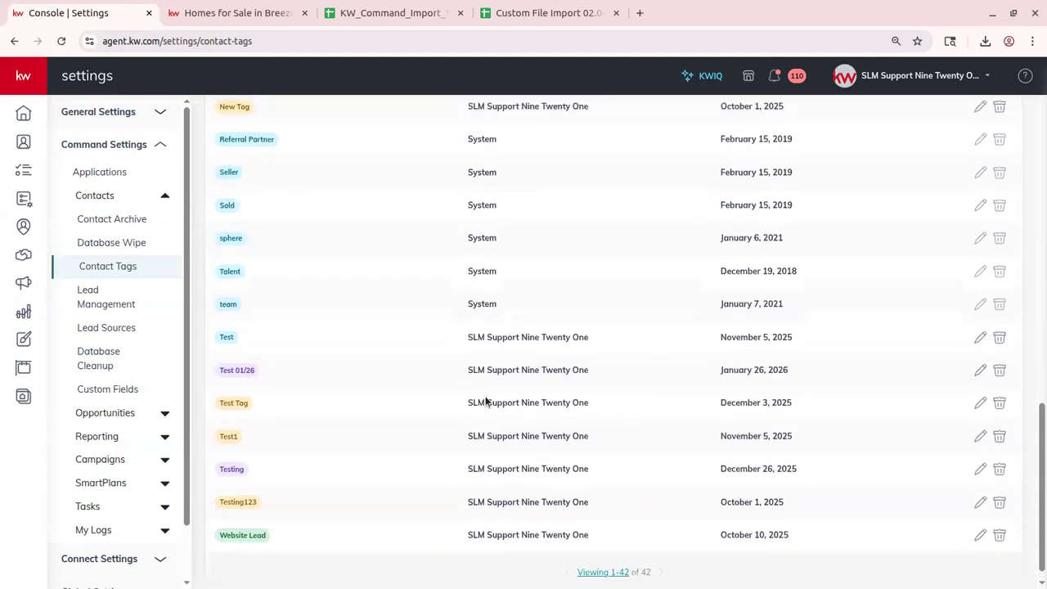
View the edit options of the yellow Class Demo contact tag and close them without changes
scroll(485, 401, up, 9)
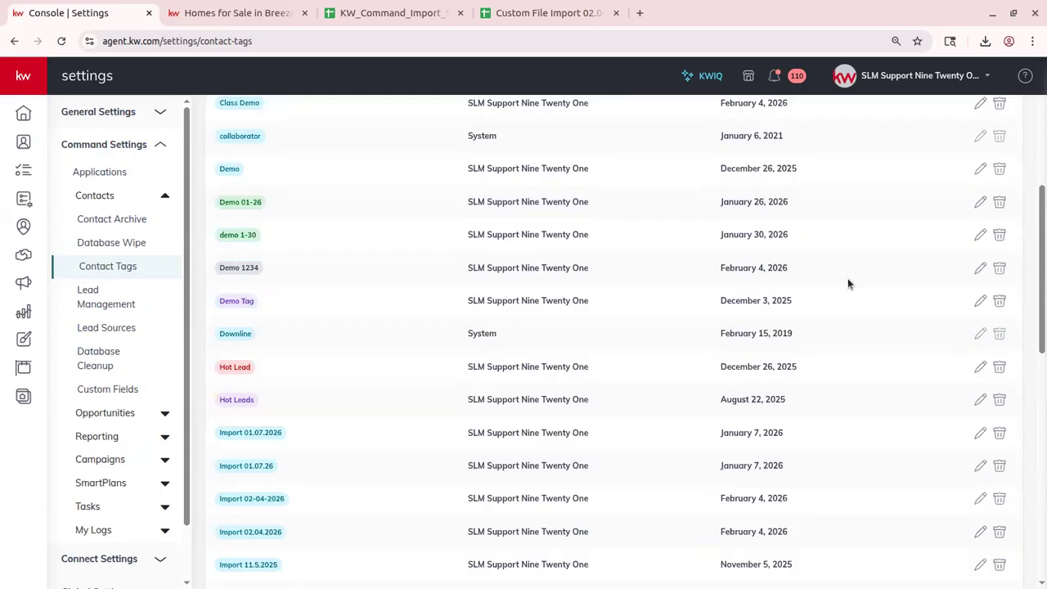
scroll(764, 278, up, 5)
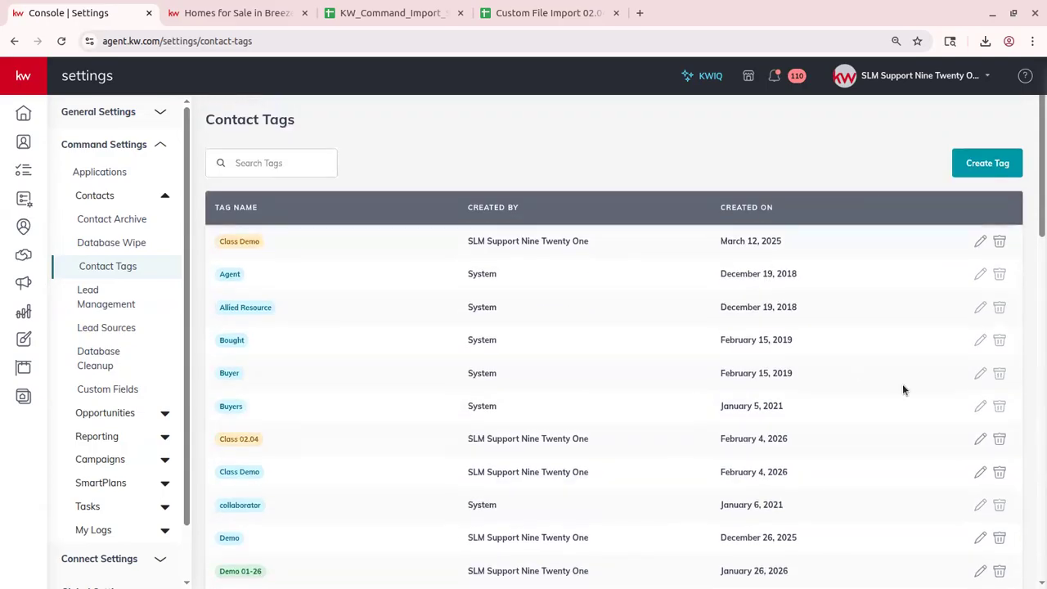
click(980, 241)
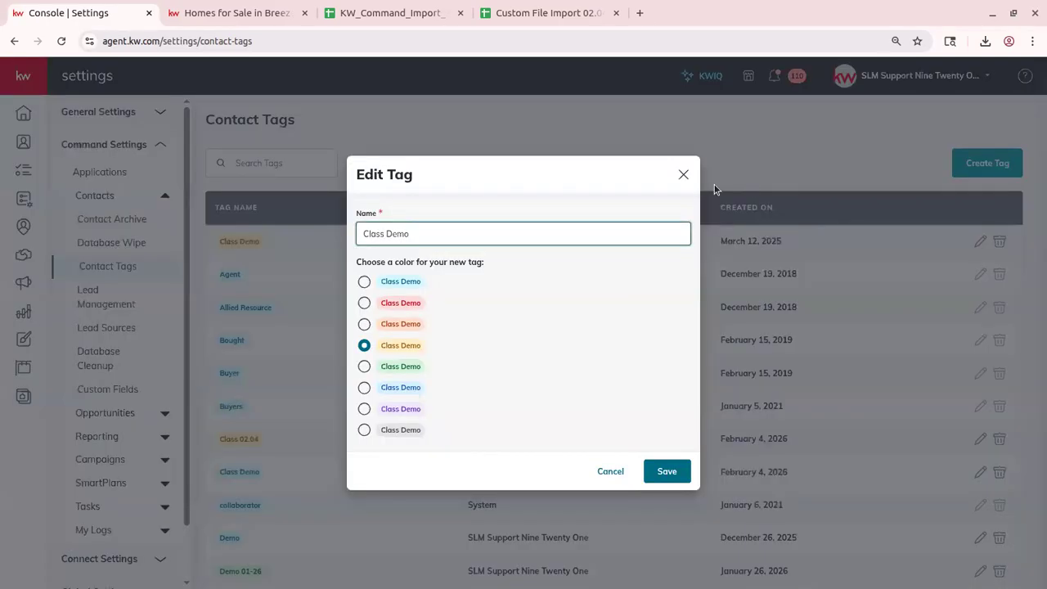
click(683, 174)
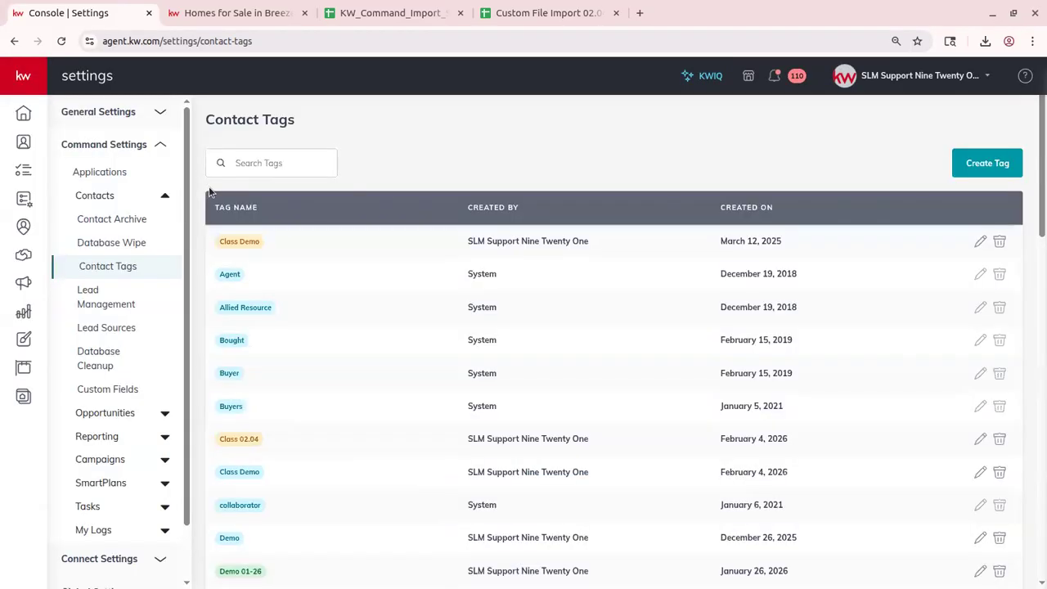
Open the Lead Management settings and start a new rule with Contact Form (site) as its lead source
click(118, 302)
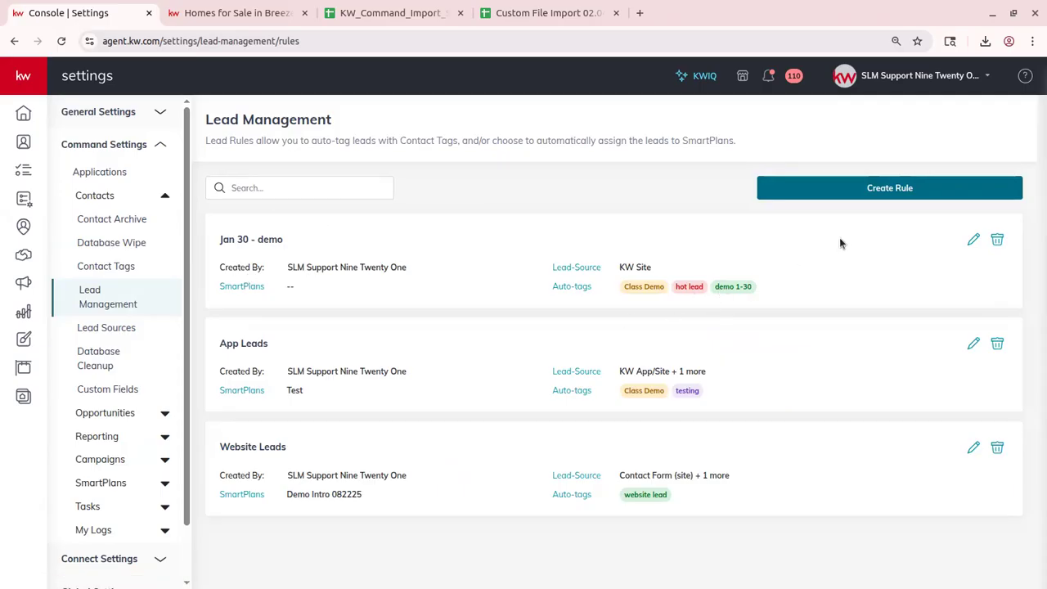
click(857, 194)
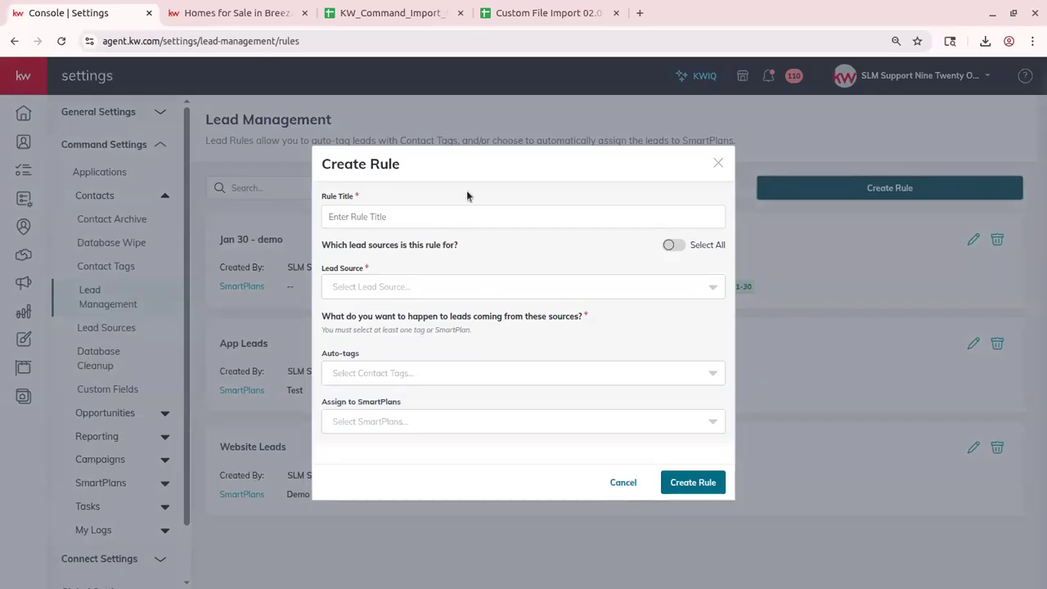
click(396, 215)
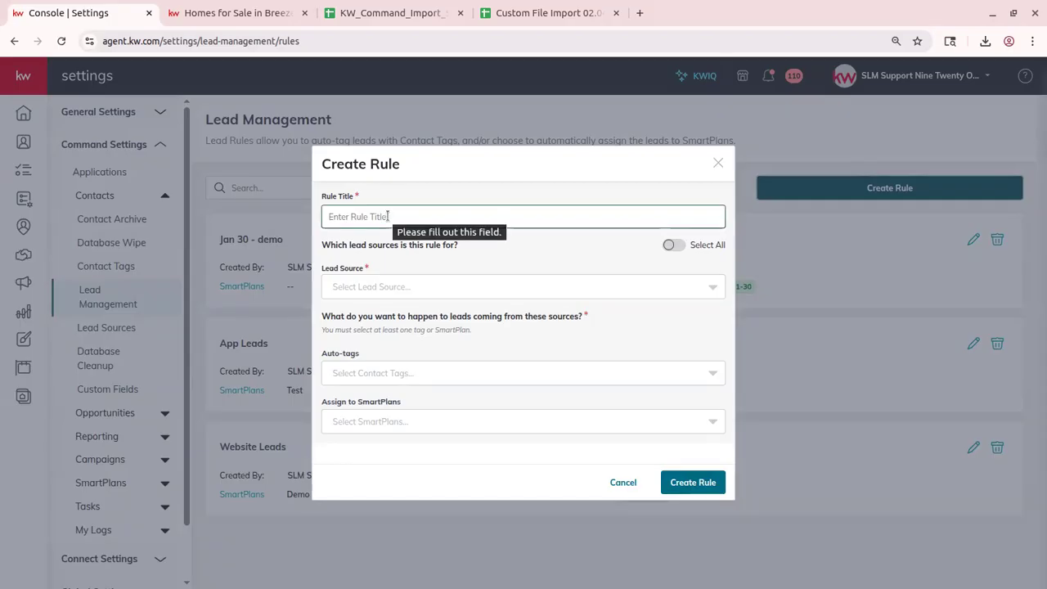
click(354, 287)
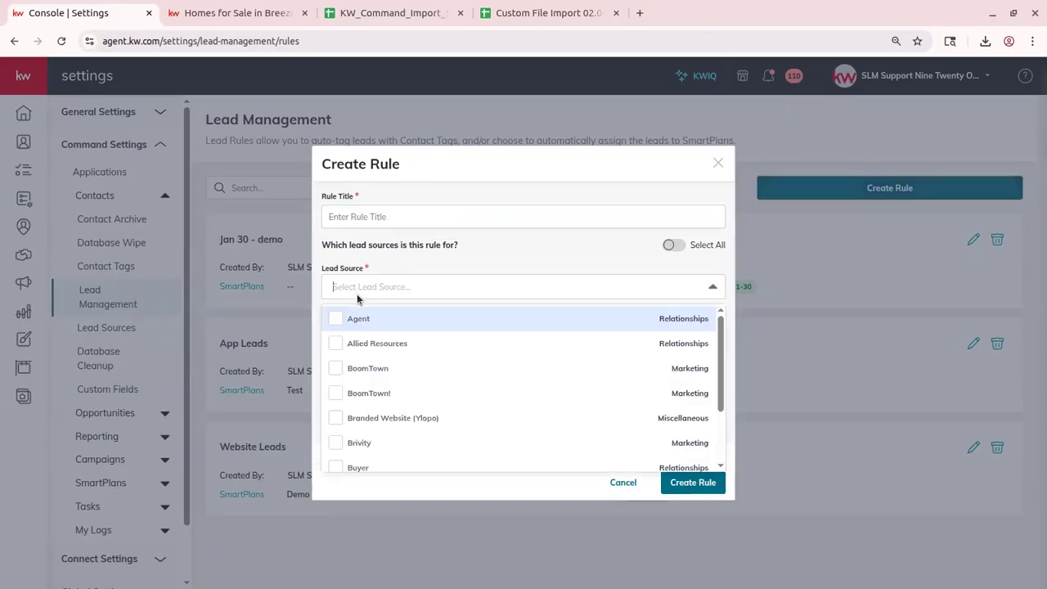
scroll(390, 375, down, 5)
scroll(390, 375, down, 3)
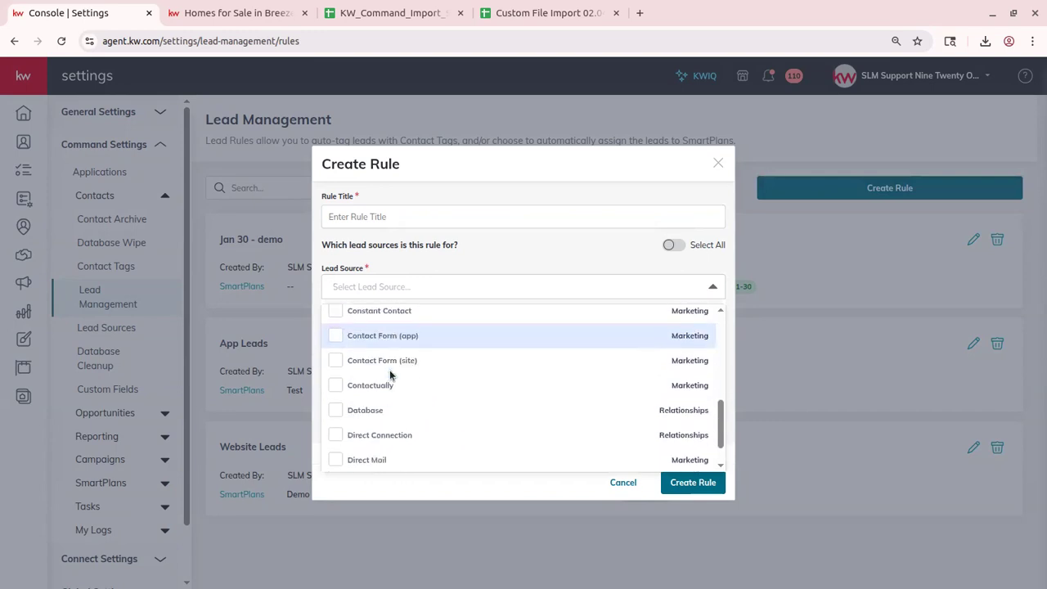
scroll(390, 375, up, 3)
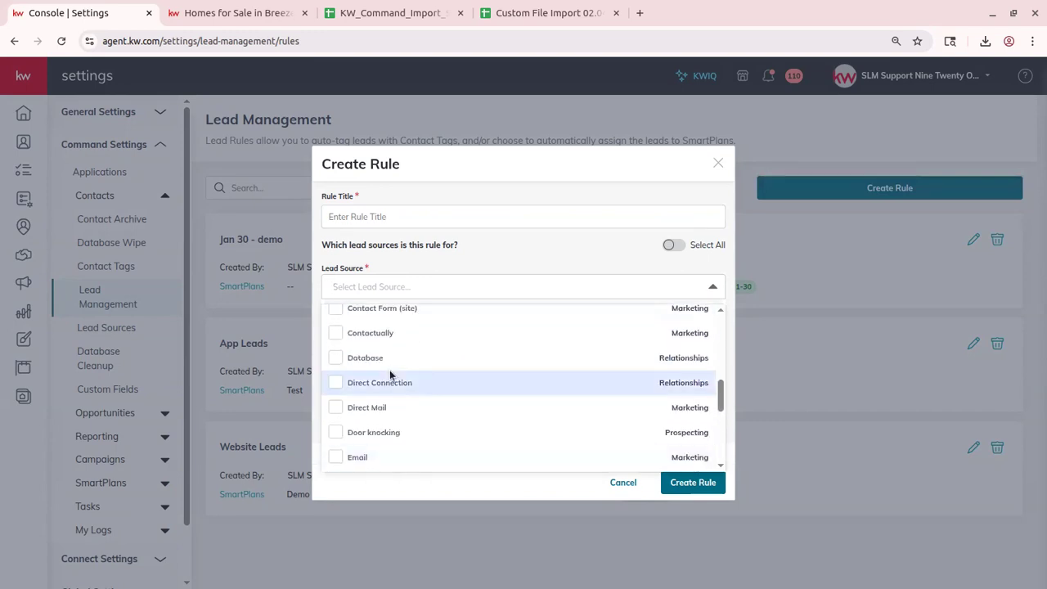
scroll(433, 309, up, 3)
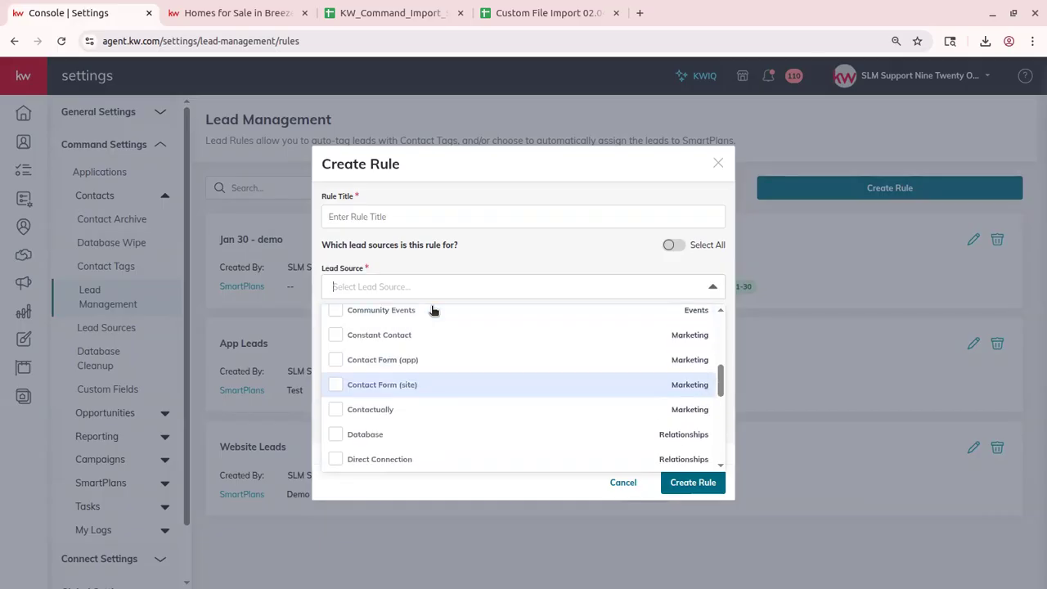
click(339, 388)
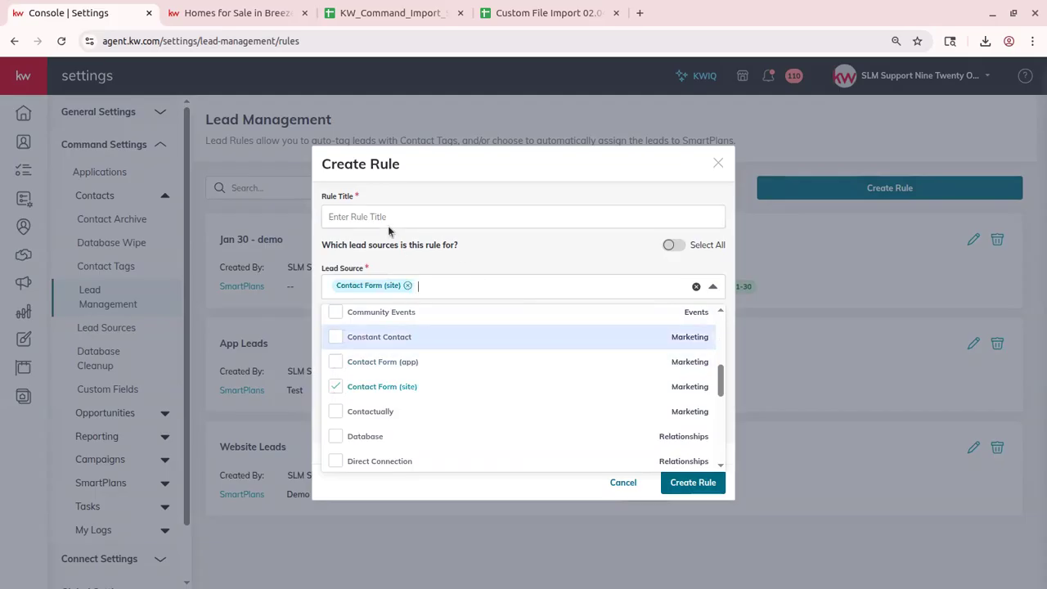
click(342, 215)
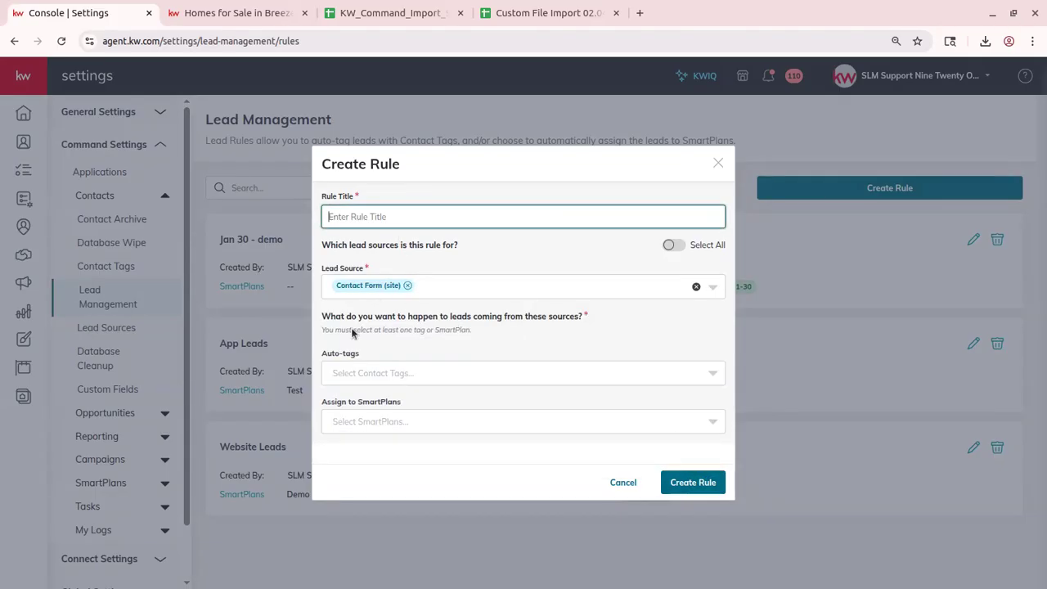
Look through the auto-tags and SmartPlans available for the new lead rule, and cancel the rule
click(376, 374)
scroll(400, 441, down, 8)
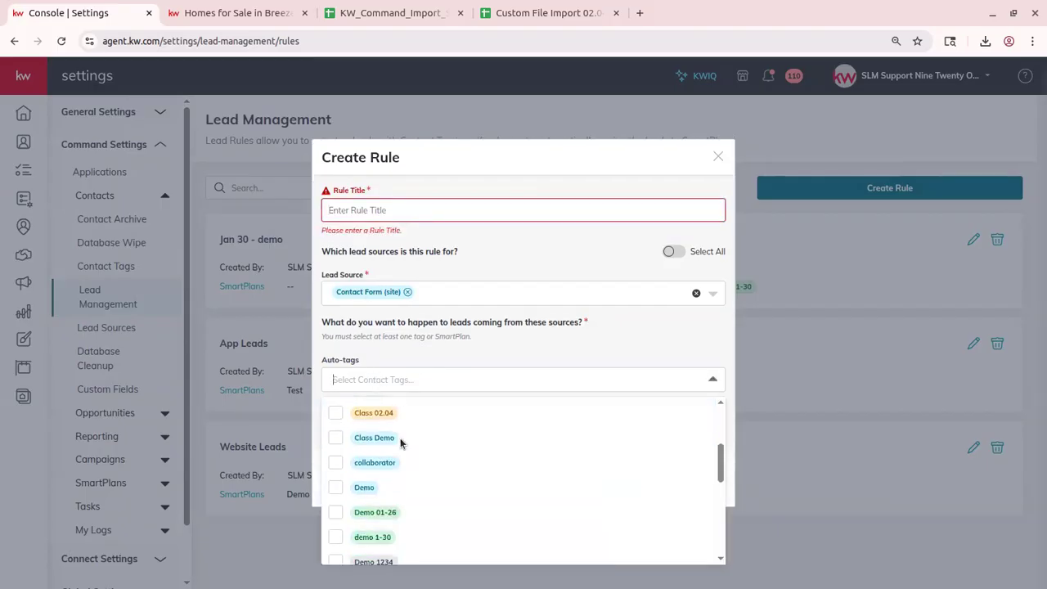
scroll(444, 485, up, 1)
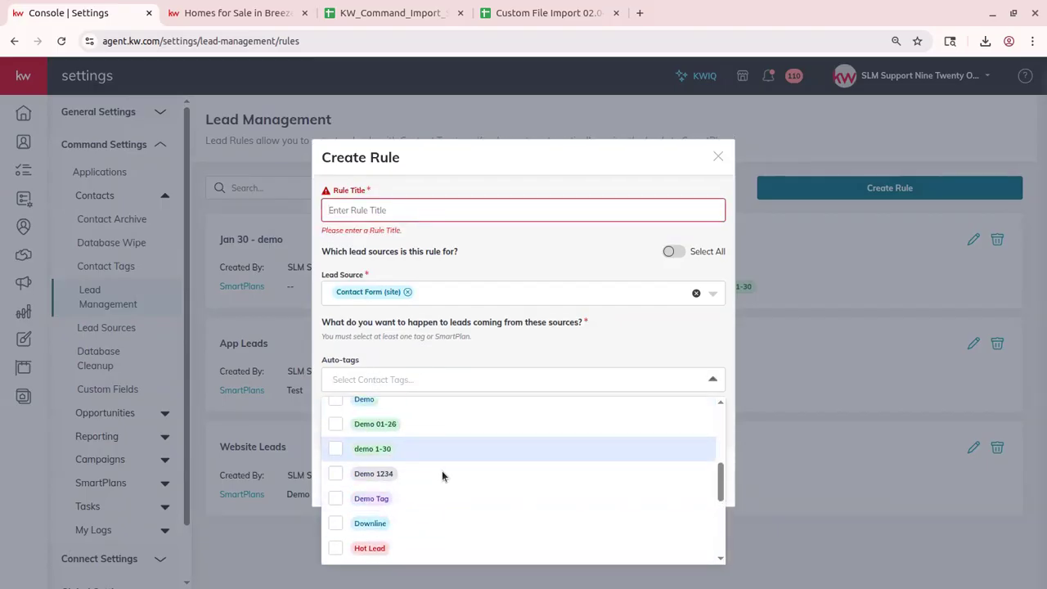
click(441, 381)
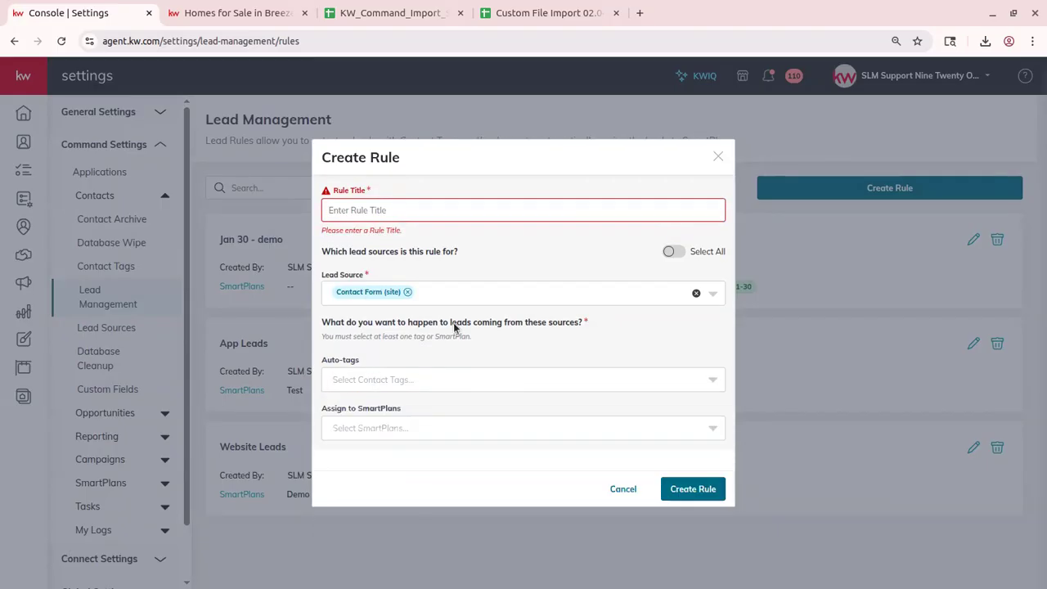
click(370, 427)
scroll(438, 480, down, 5)
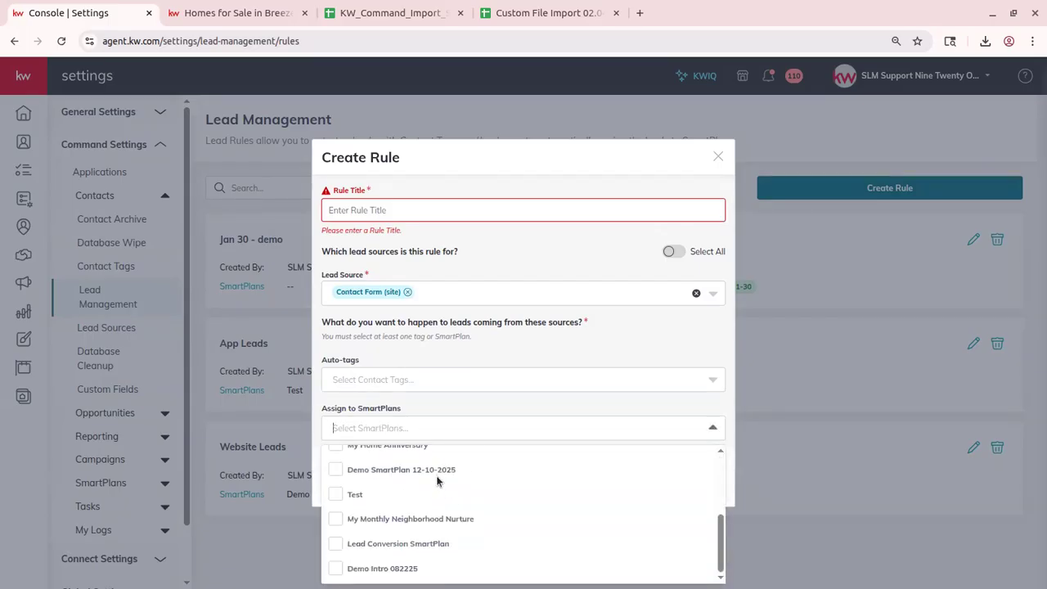
scroll(438, 479, up, 5)
click(499, 357)
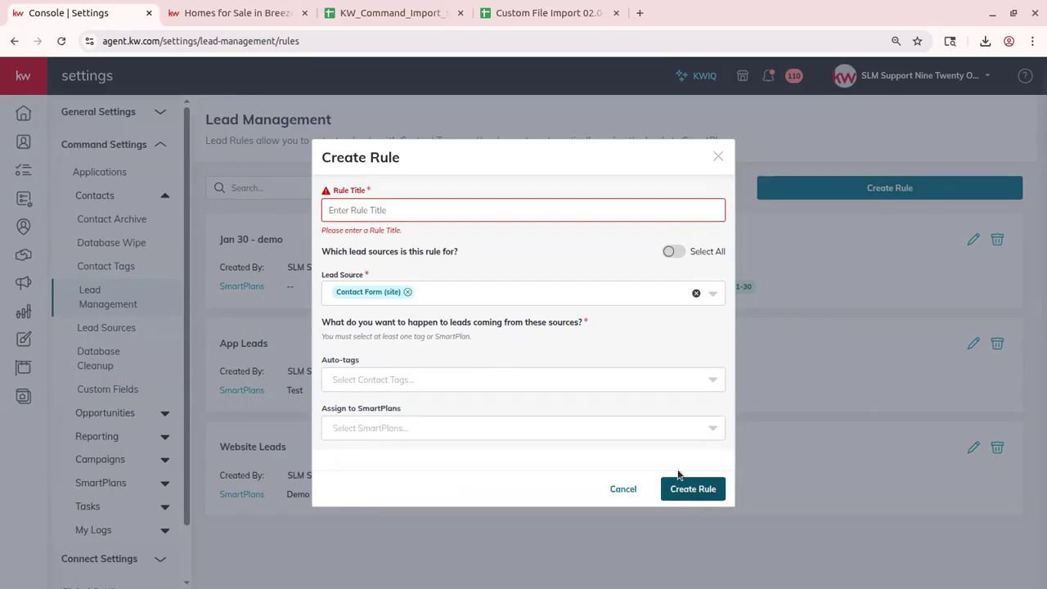
click(626, 490)
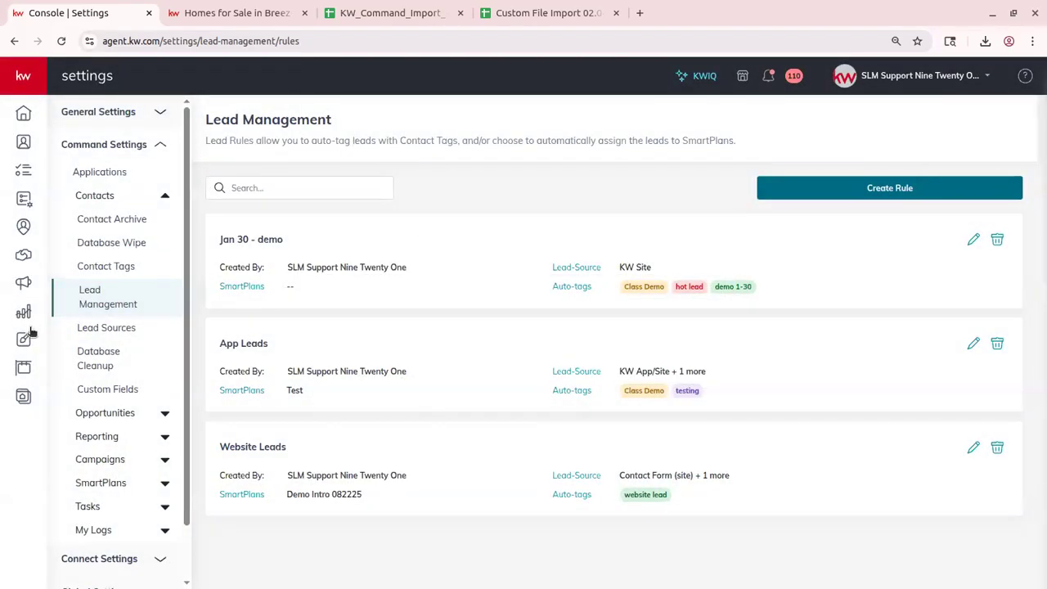
View the Lead Sources settings and the form for creating a custom lead source, and close the form unsaved
click(101, 334)
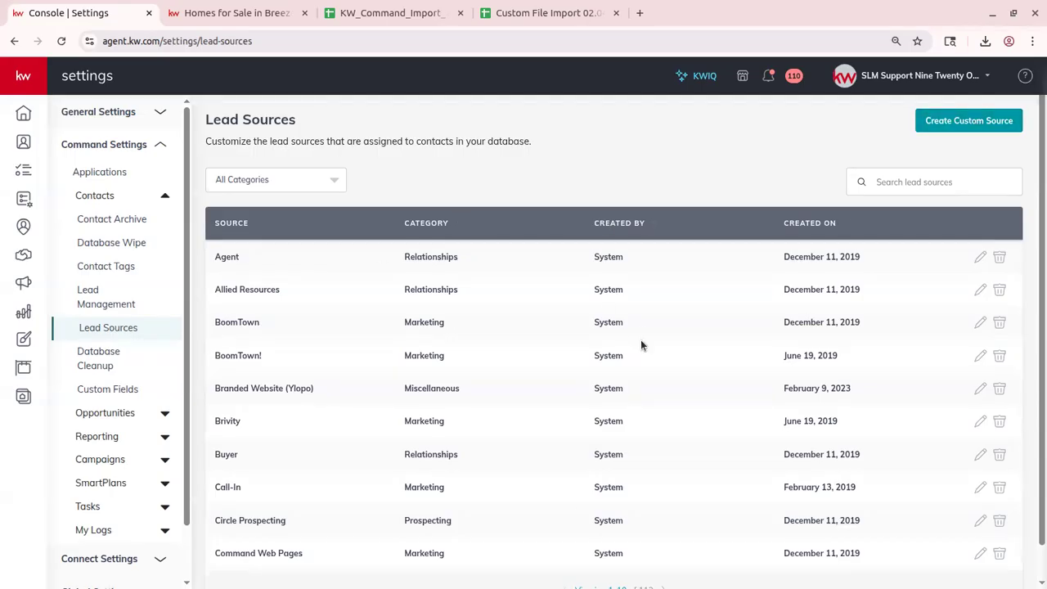
scroll(641, 344, down, 1)
scroll(640, 331, up, 1)
click(968, 123)
click(679, 249)
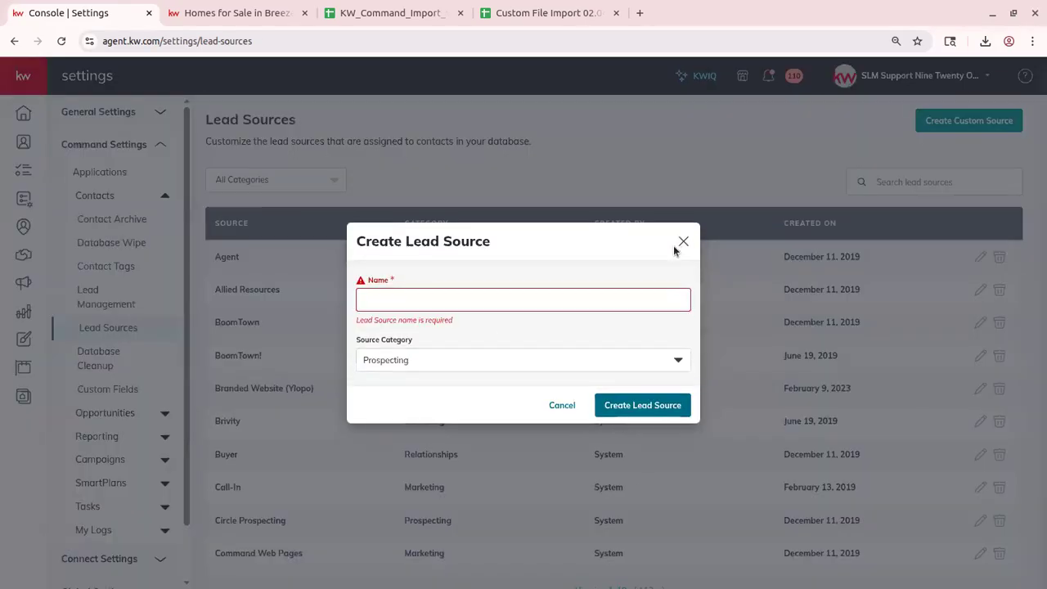
click(680, 249)
View the Database Cleanup duplicates page and its merge history
click(129, 370)
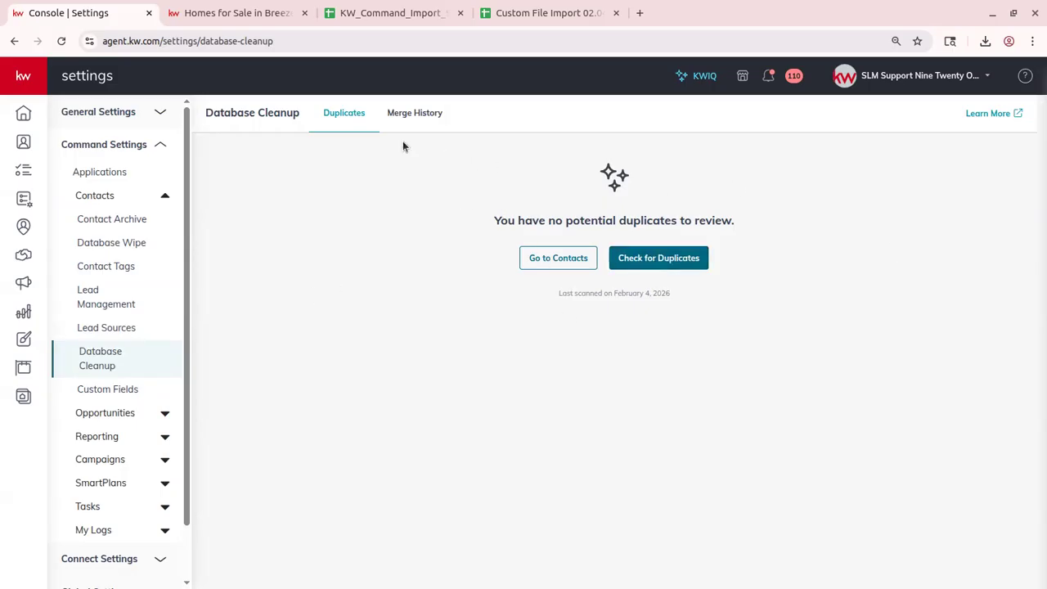
click(411, 112)
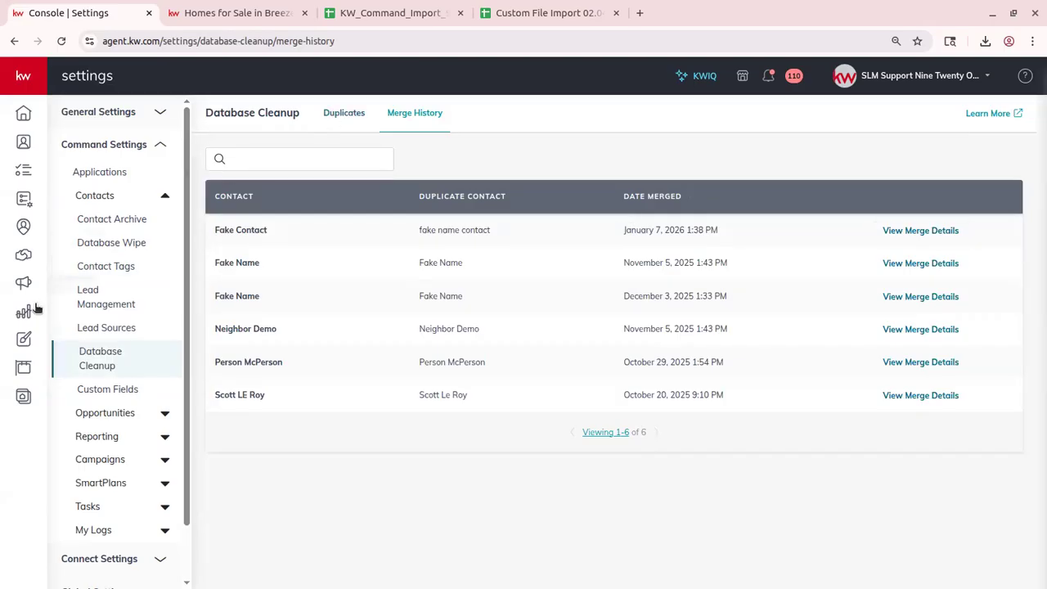
In the Custom Fields settings, stop Favorite Candy from being a default custom field and save the change
click(129, 390)
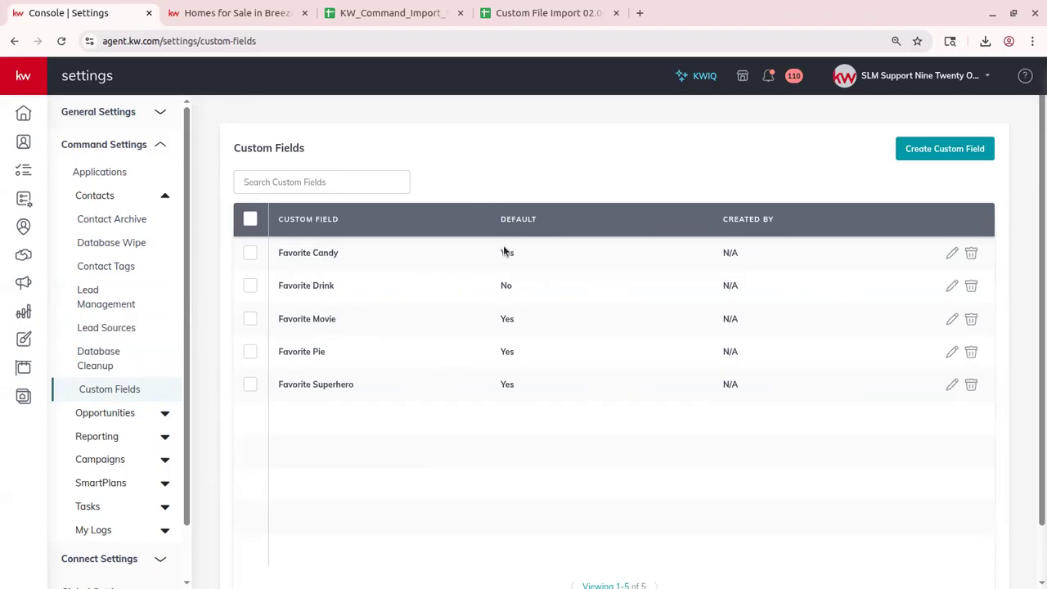
click(952, 254)
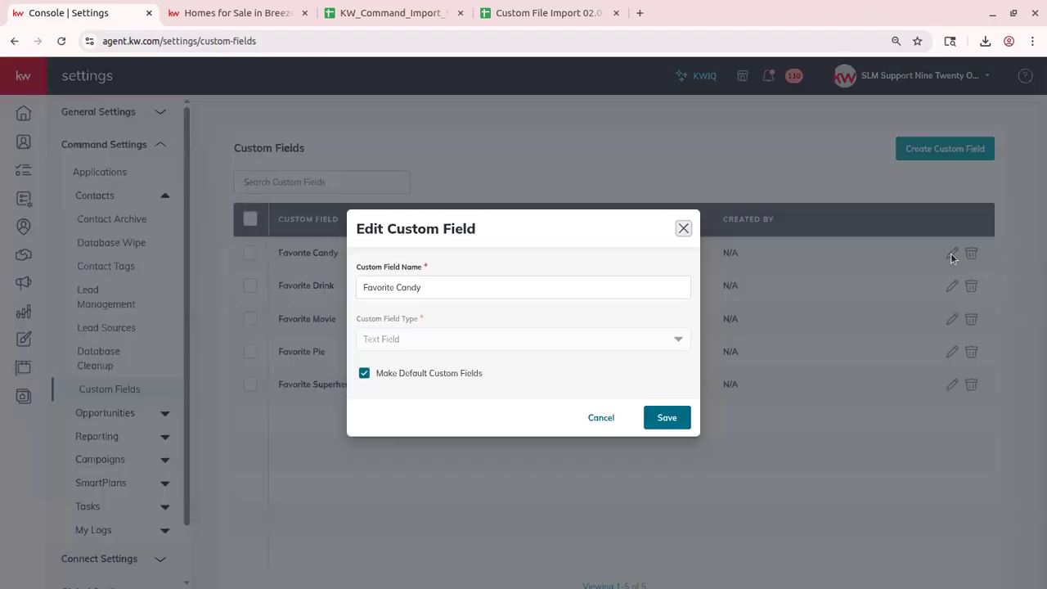
click(411, 374)
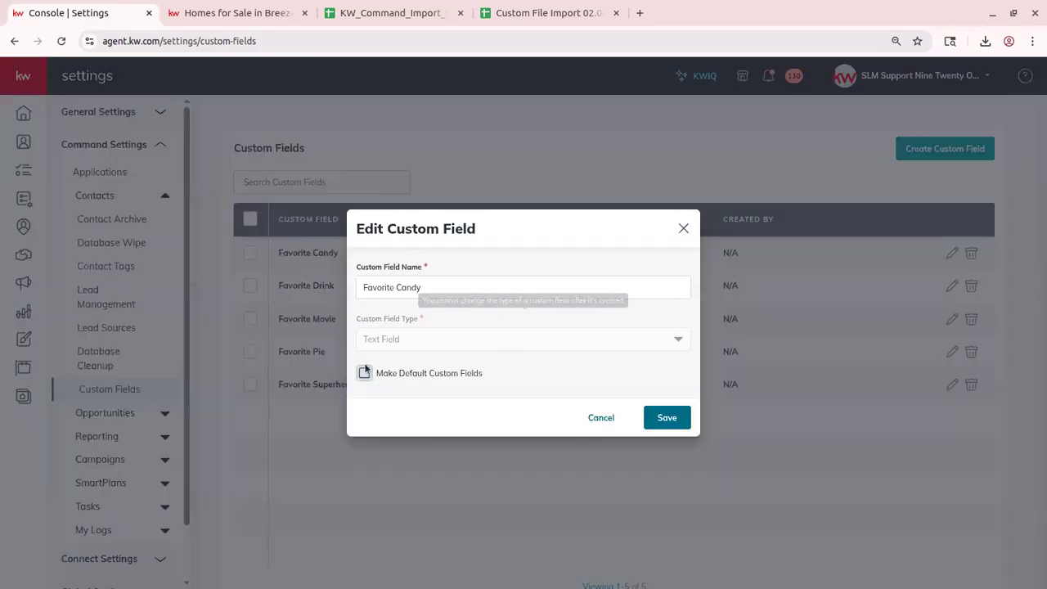
click(669, 418)
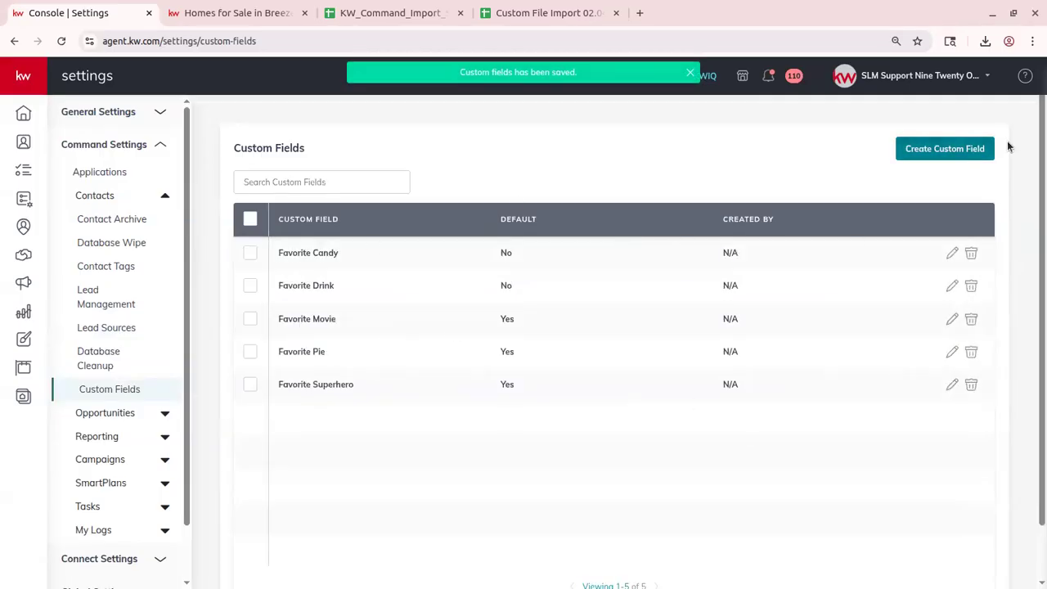
scroll(300, 341, down, 2)
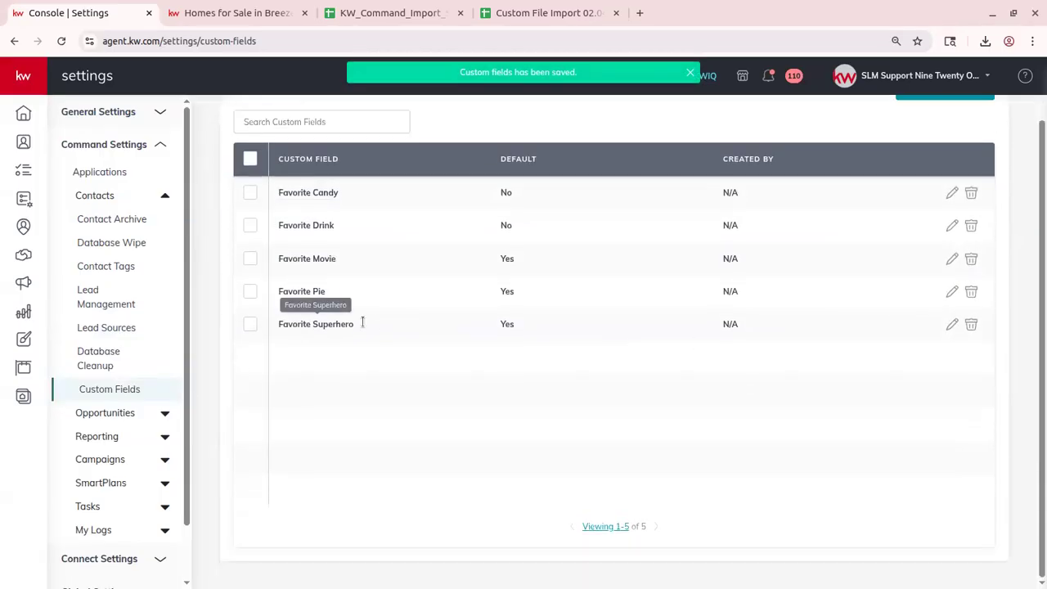
scroll(368, 318, up, 2)
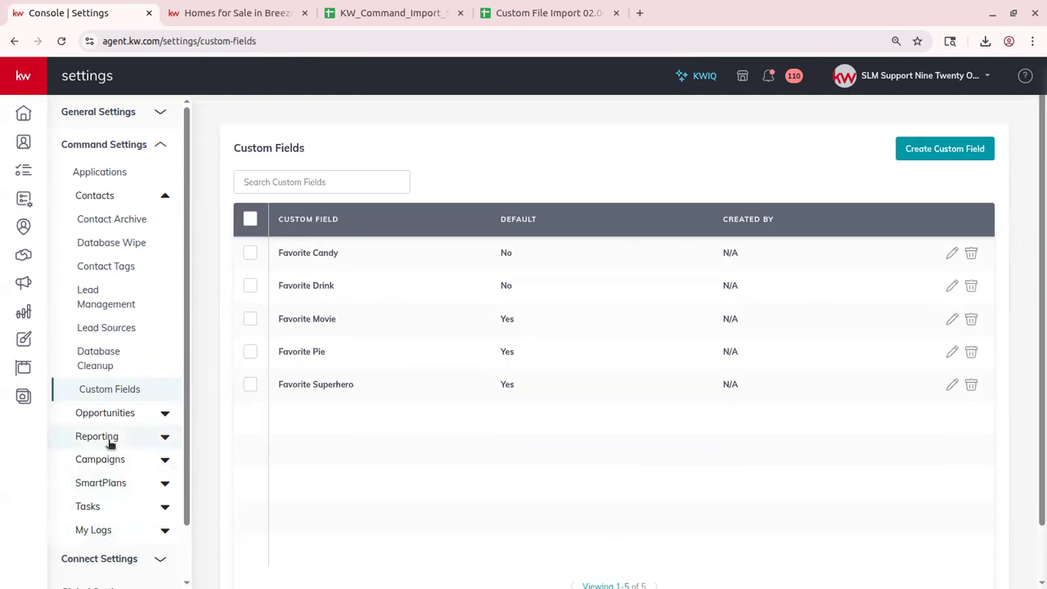
Open the contact import logs and examine all columns, including the original file and error file downloads
scroll(109, 441, down, 2)
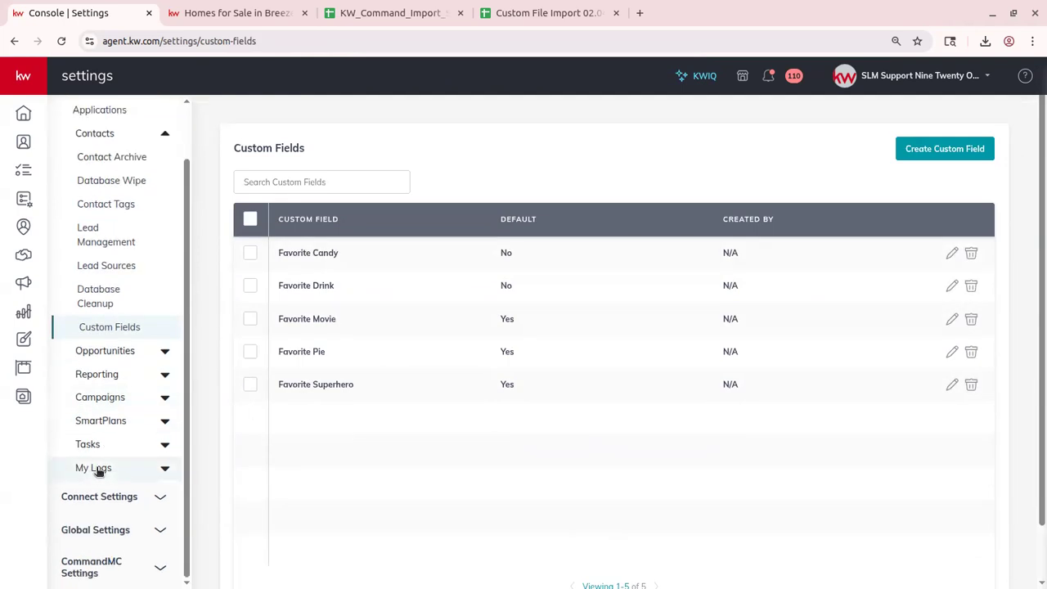
click(96, 469)
click(90, 494)
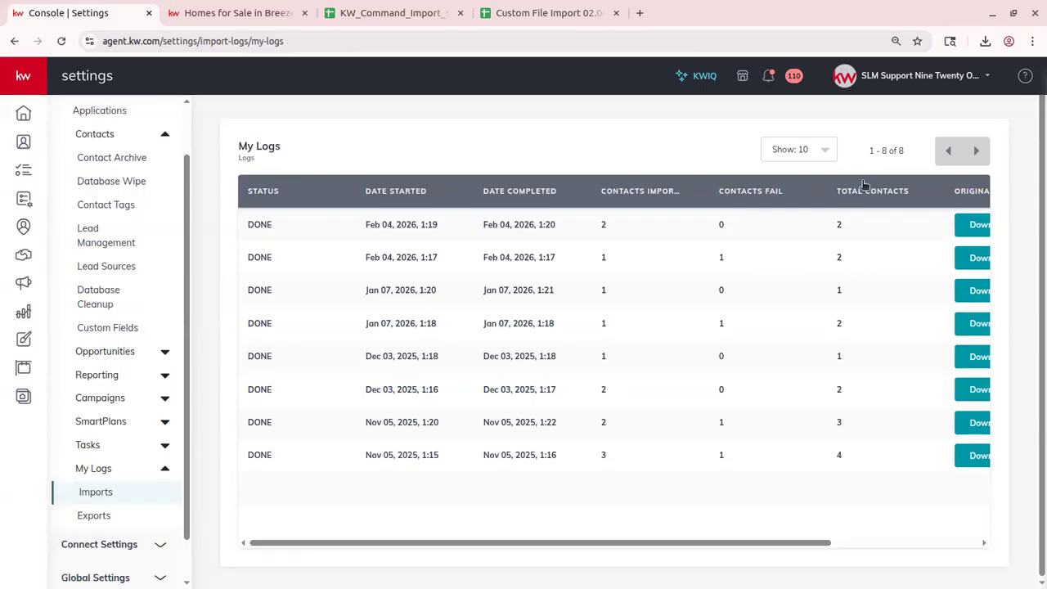
drag(614, 542, 862, 516)
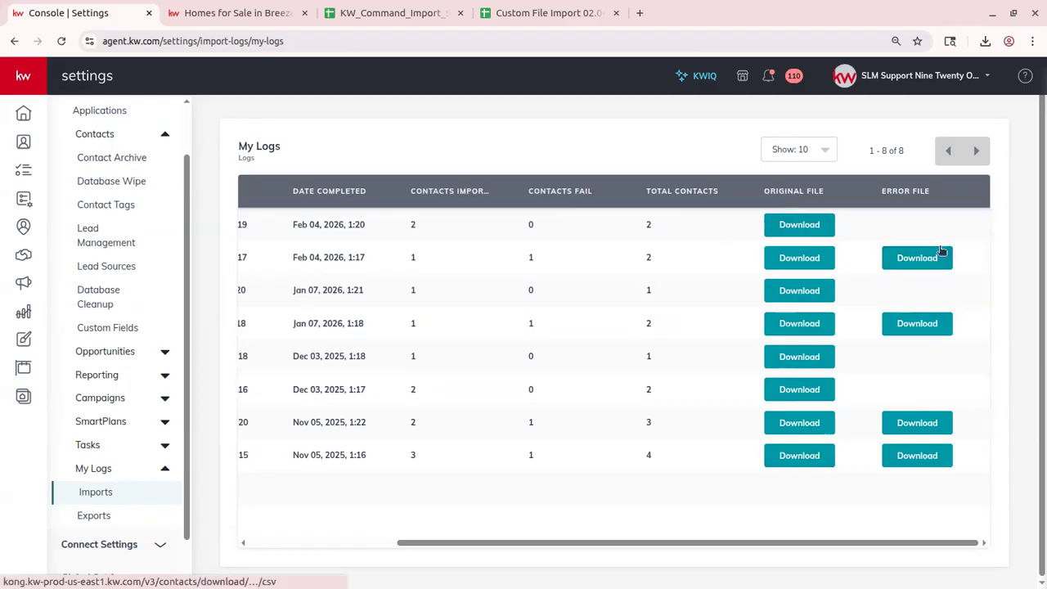
drag(875, 543, 485, 508)
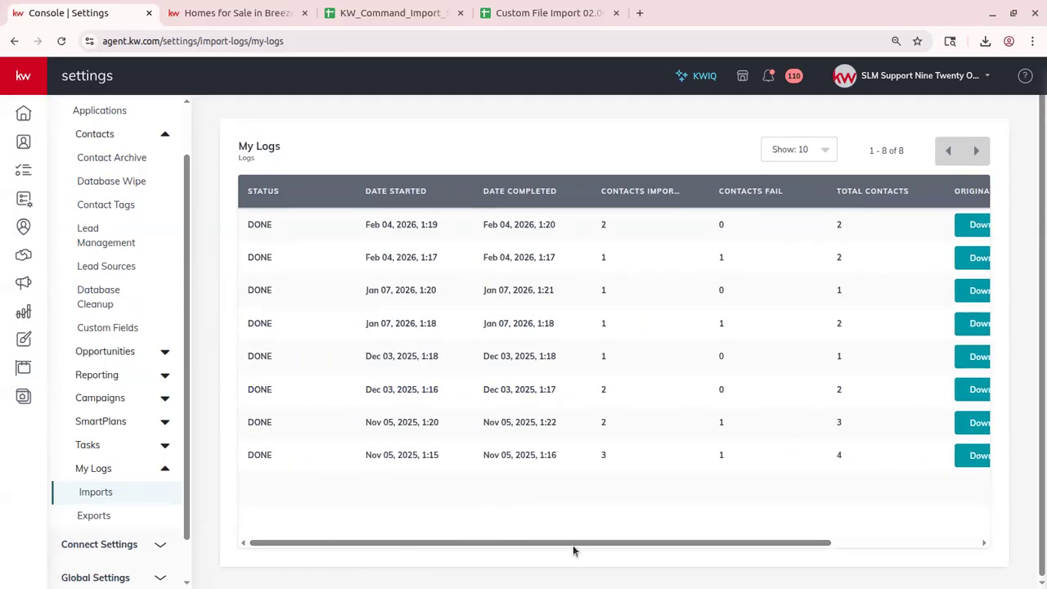
drag(579, 545, 804, 545)
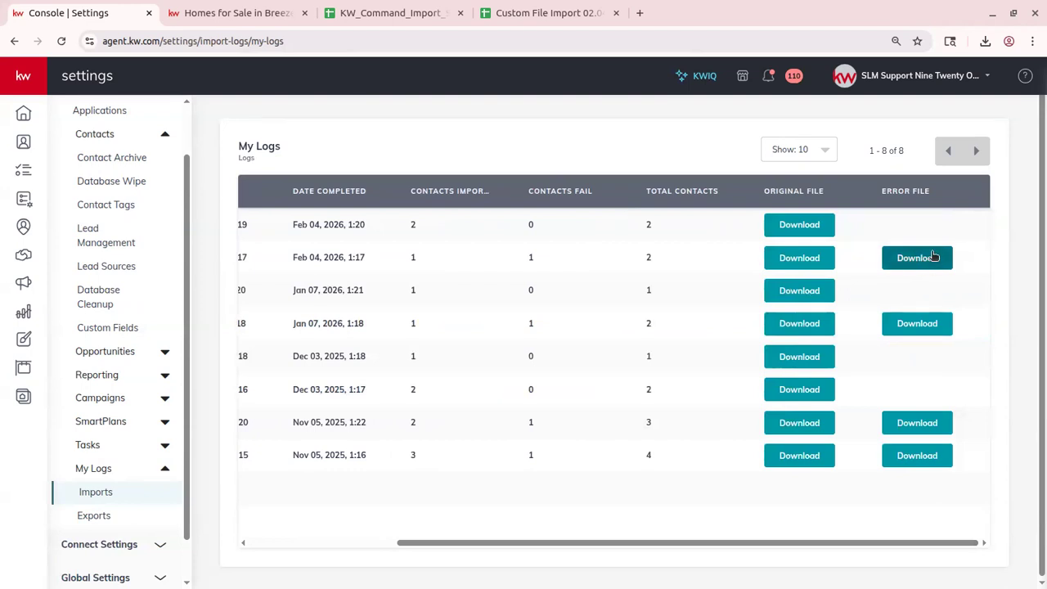
View the contact export logs and return to the Command dashboard
click(112, 525)
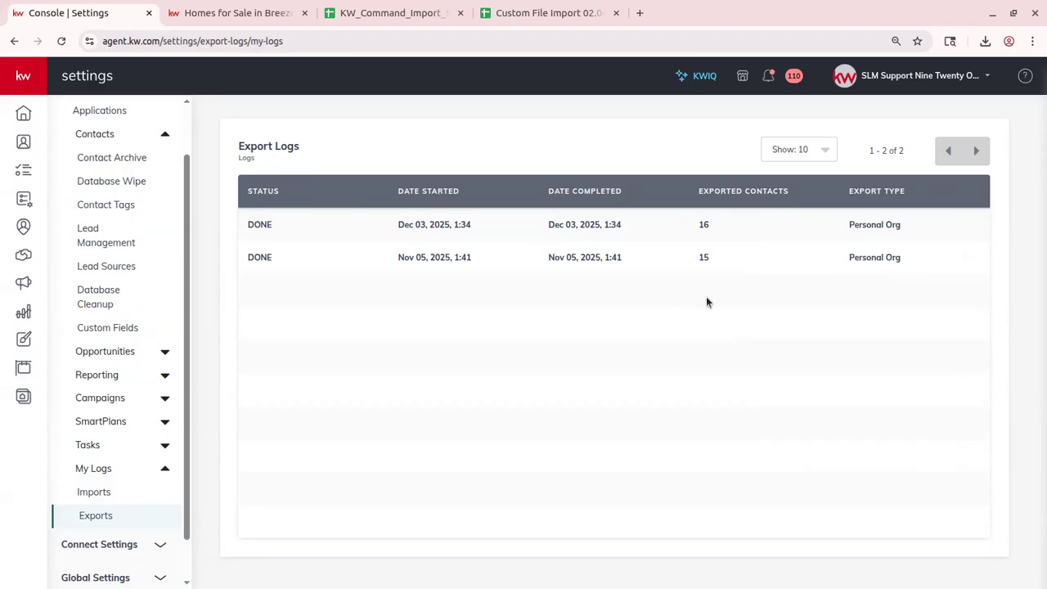
click(24, 116)
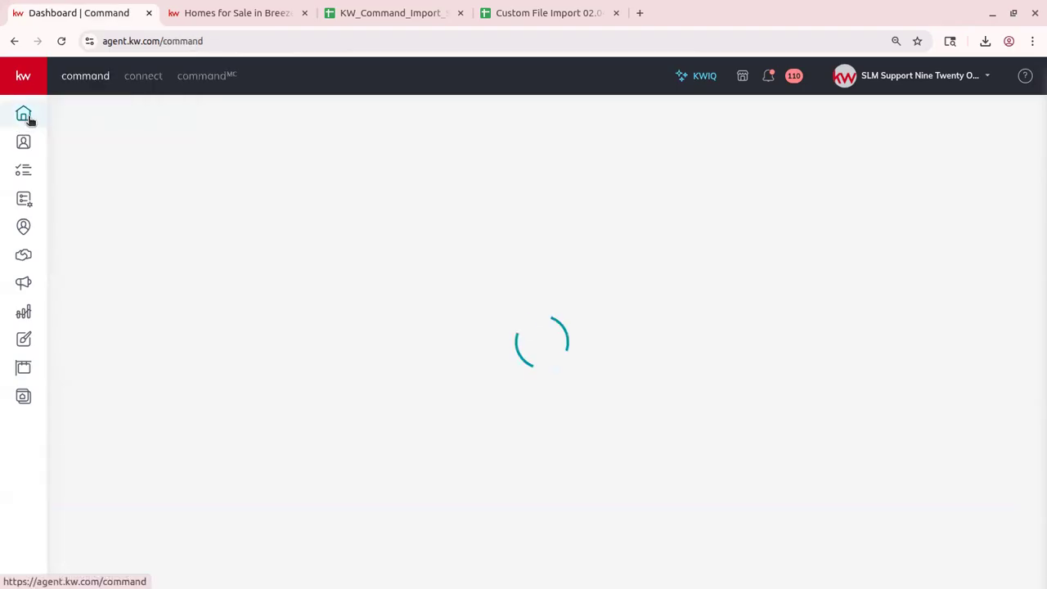